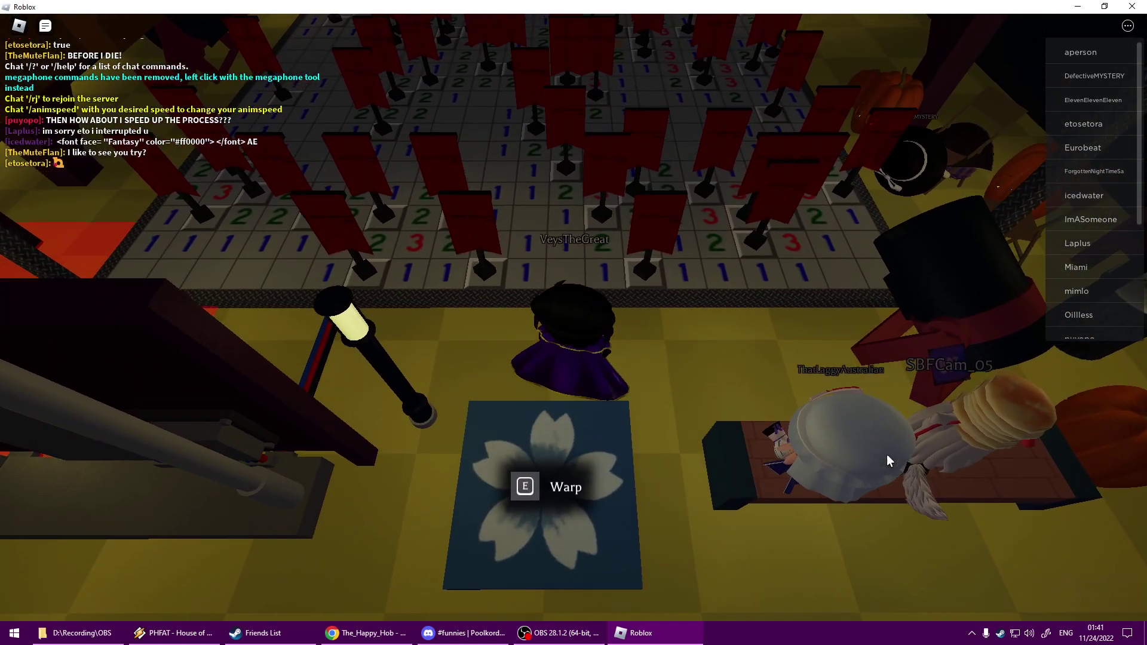
scroll(886, 454, "up", 2)
scroll(886, 454, "up", 2)
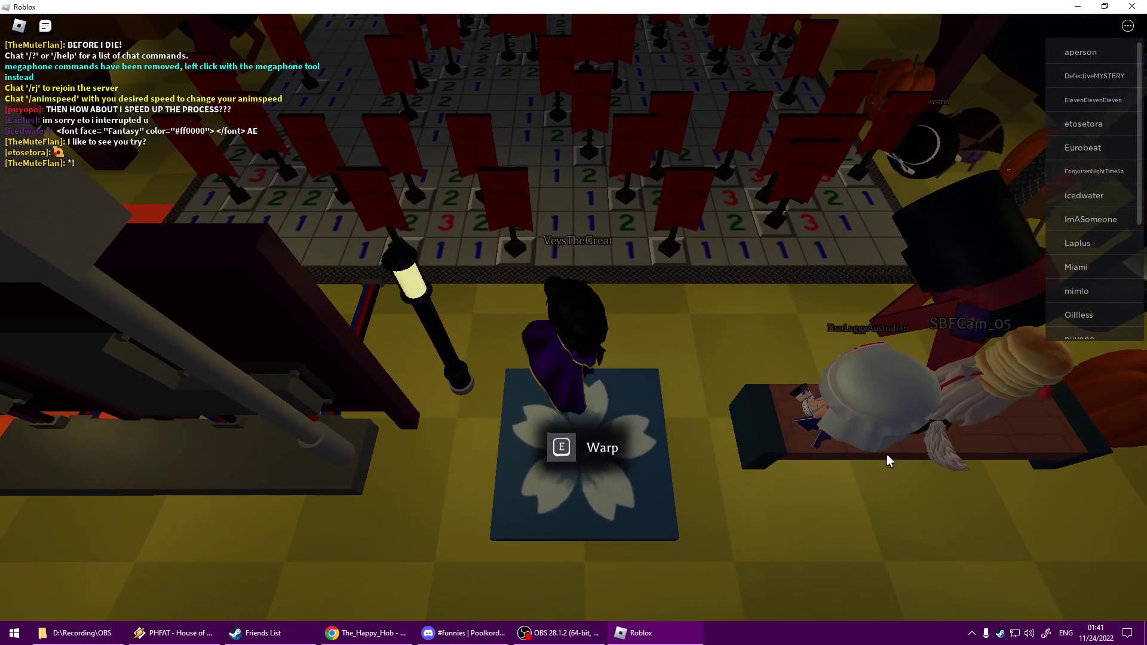
Lock the in-game time of day to daytime with the sun icon in the gear settings
key("Escape")
left_click(519, 135)
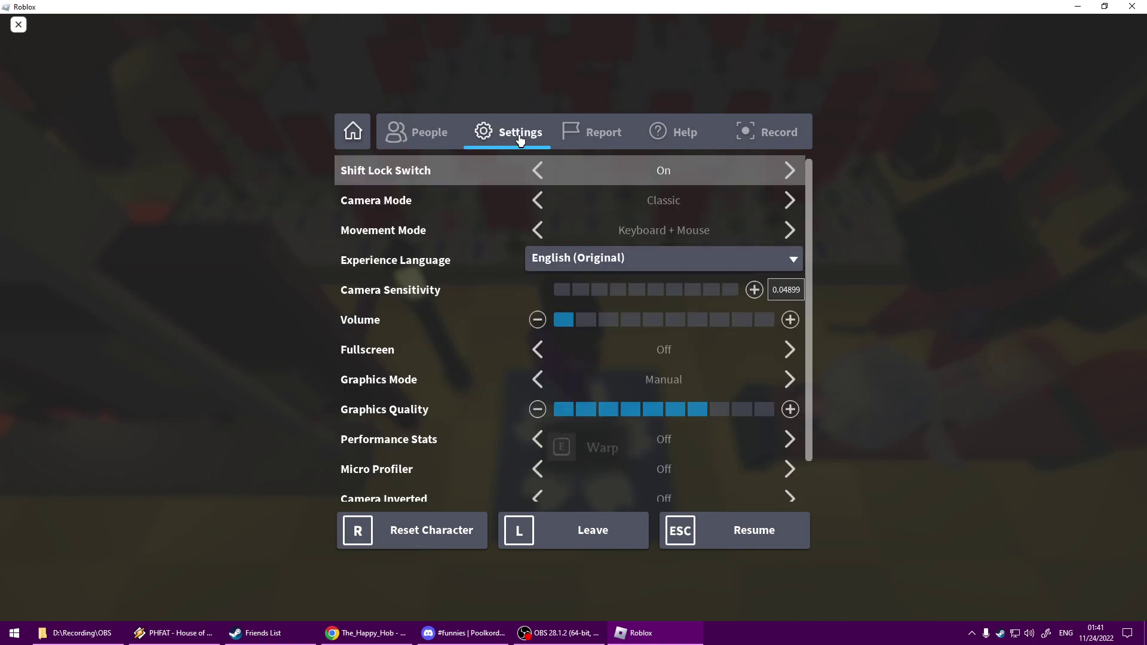
left_click(401, 131)
key("Escape")
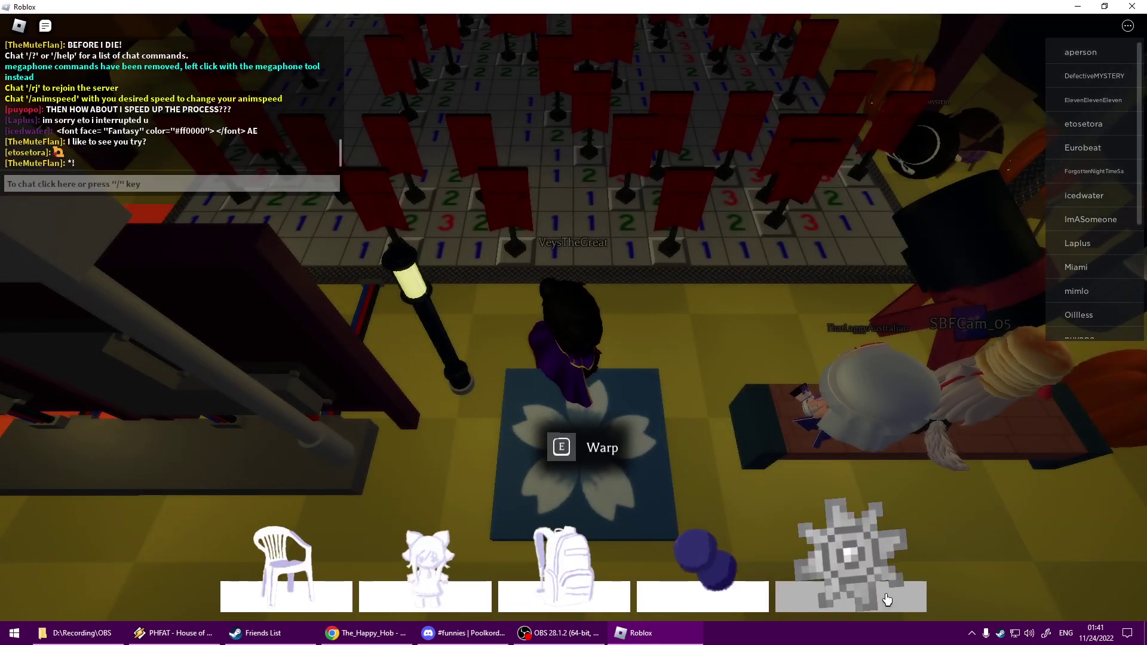
left_click(885, 598)
left_click(595, 483)
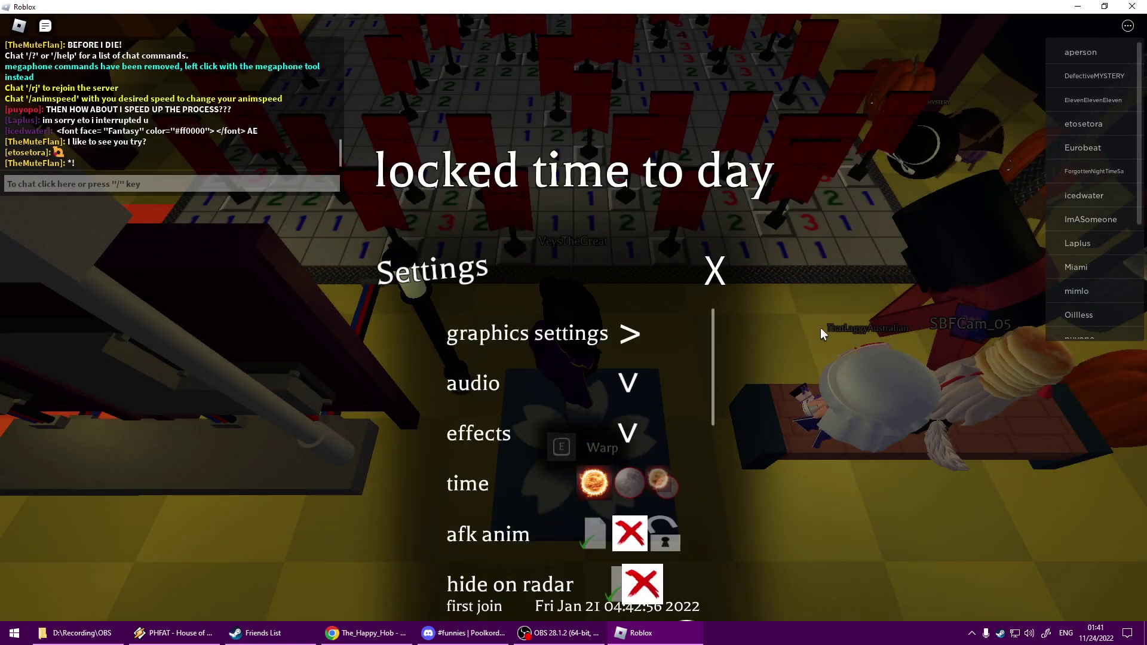
Turn Performance Stats on in the Roblox game menu settings
key("Escape")
left_click(508, 132)
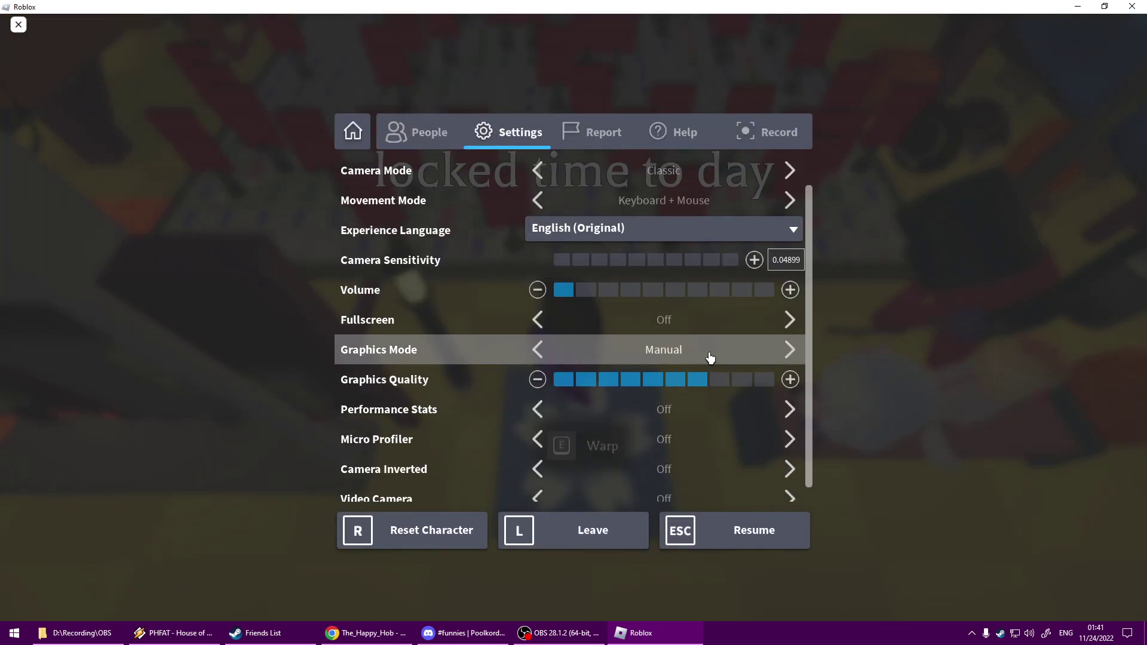
left_click(789, 409)
key("Escape")
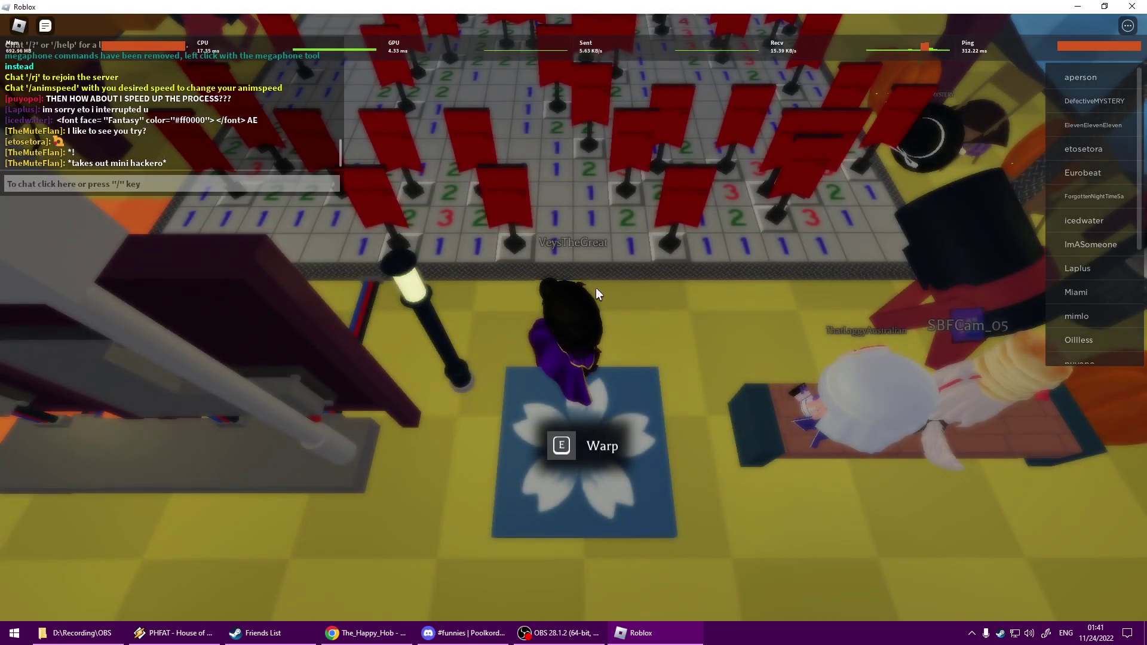
Orbit the camera and walk the avatar from the warp pad to the board's edge
right_click(597, 288)
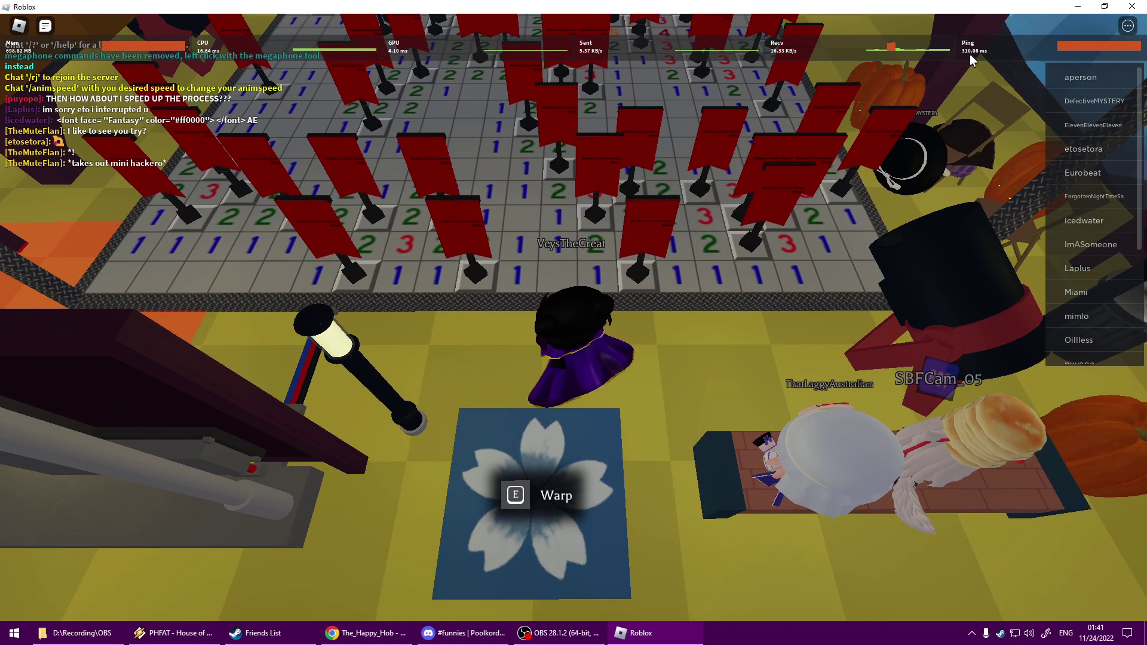
key("w")
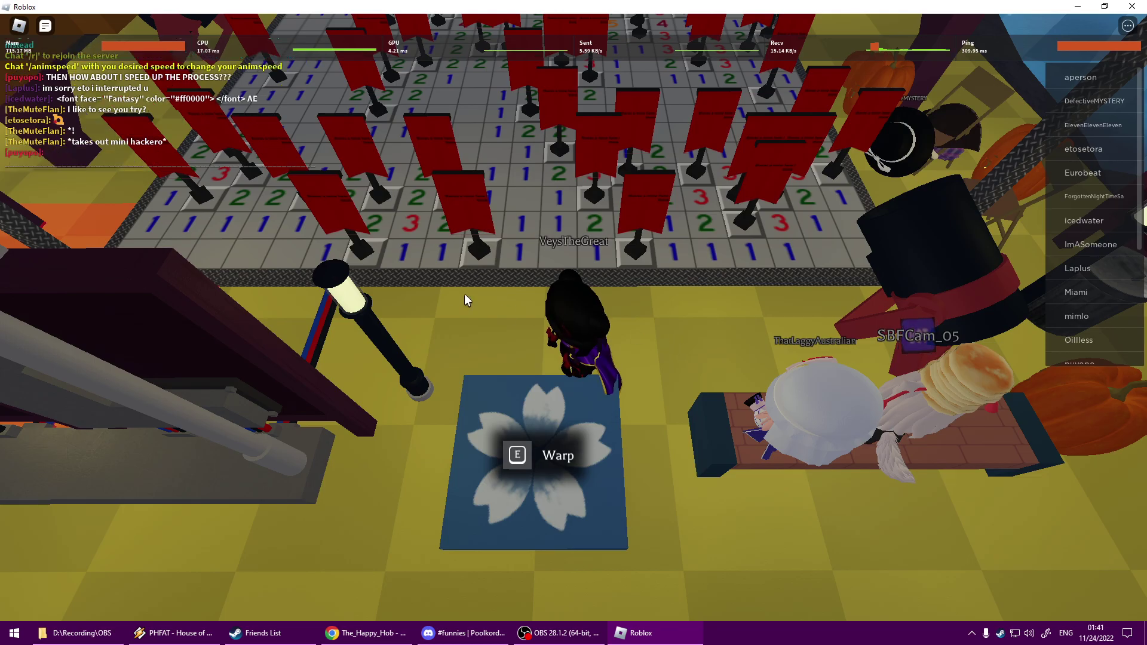
key("w")
key("s")
scroll(523, 224, "down", 3)
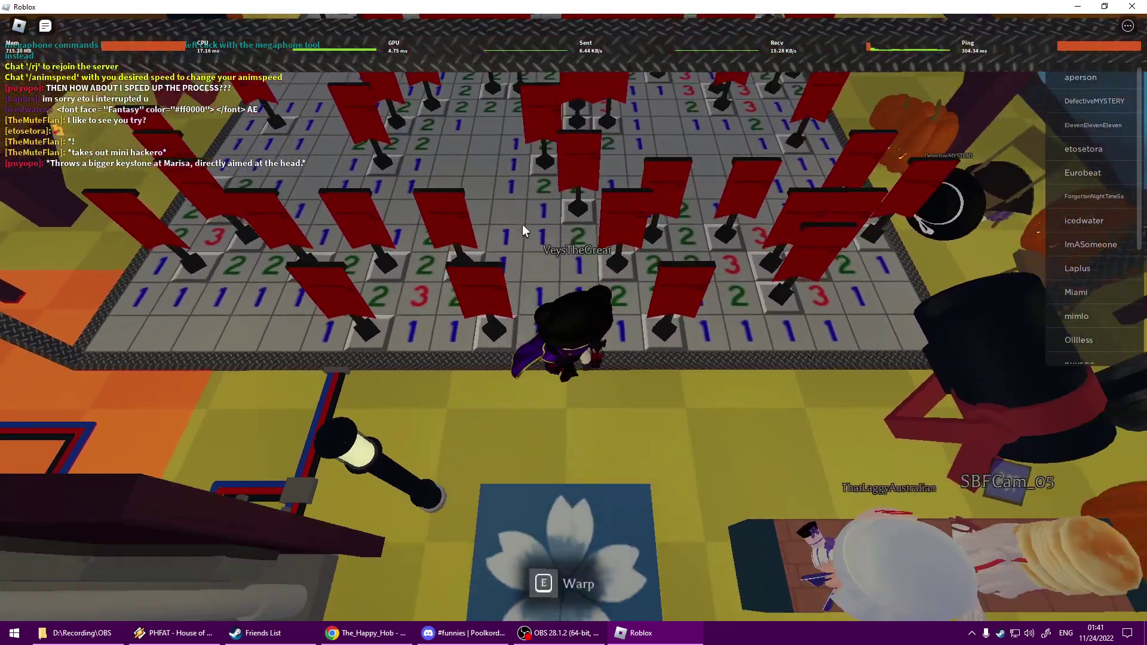
key("w")
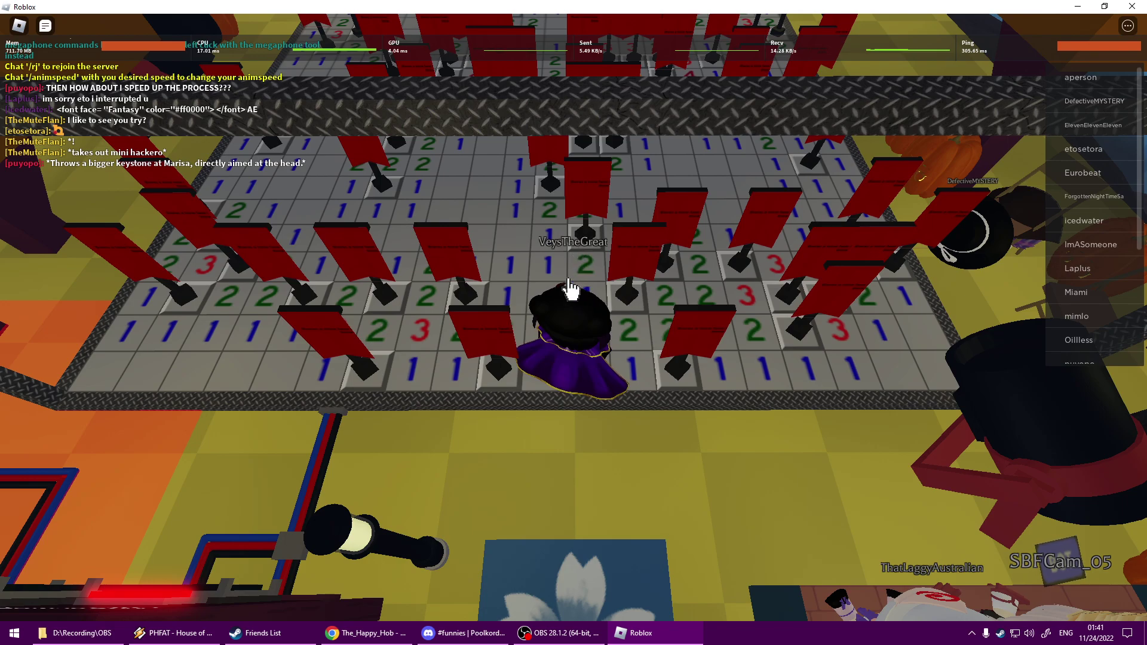
key("s")
key("w")
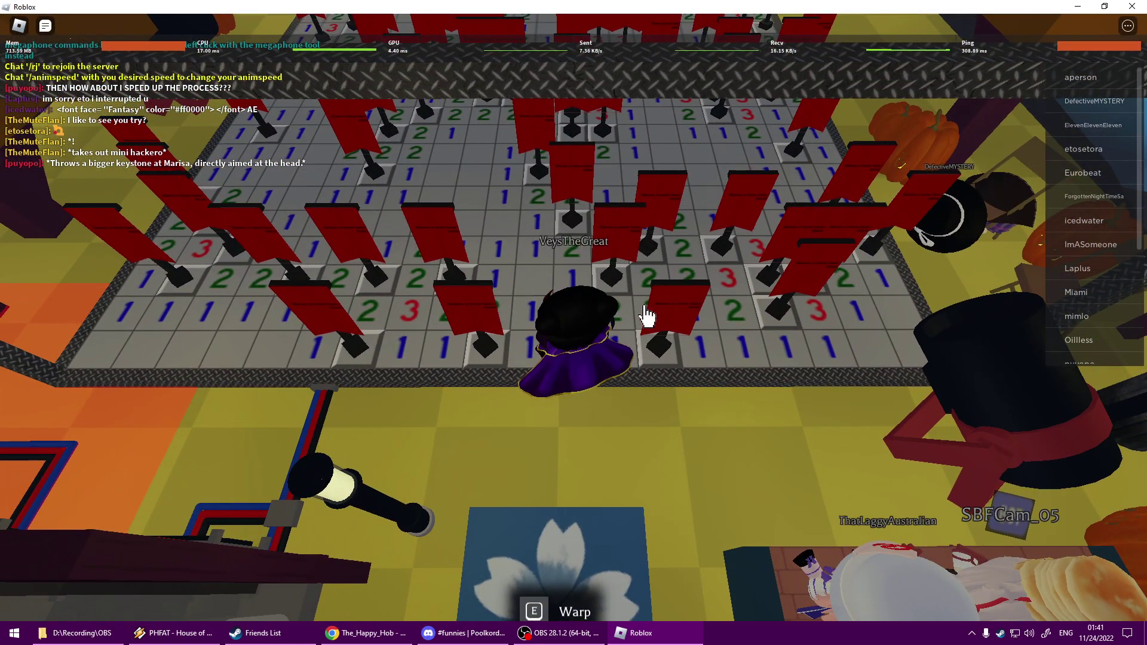
key("w")
key("w")
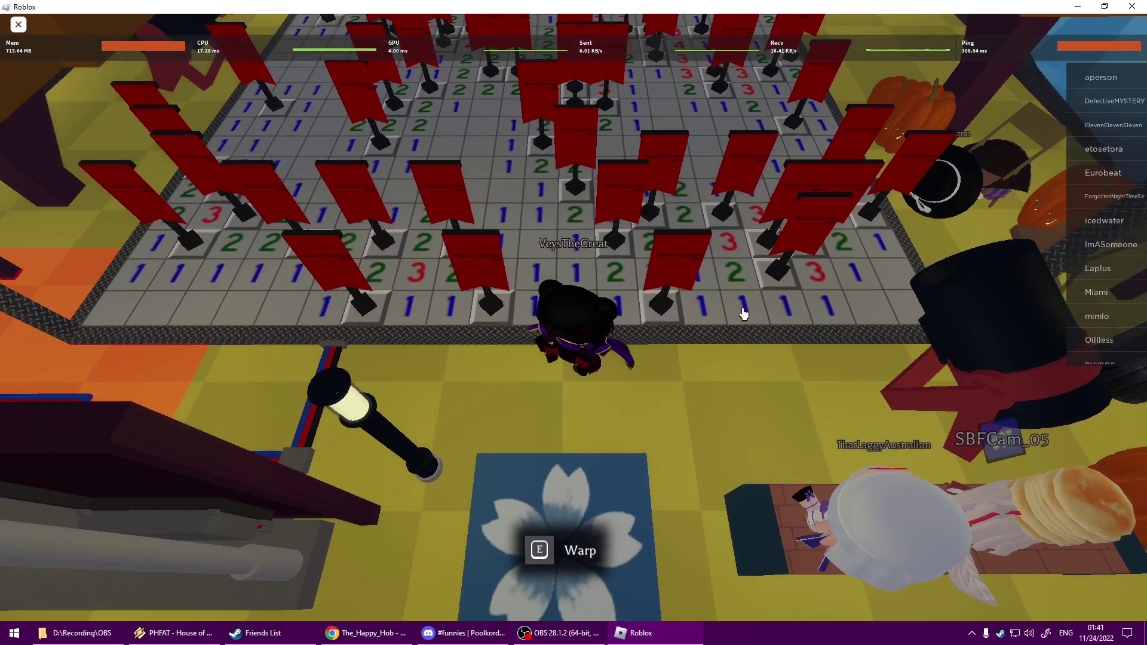
Turn Performance Stats off in the Roblox game menu settings
key("Escape")
left_click(499, 120)
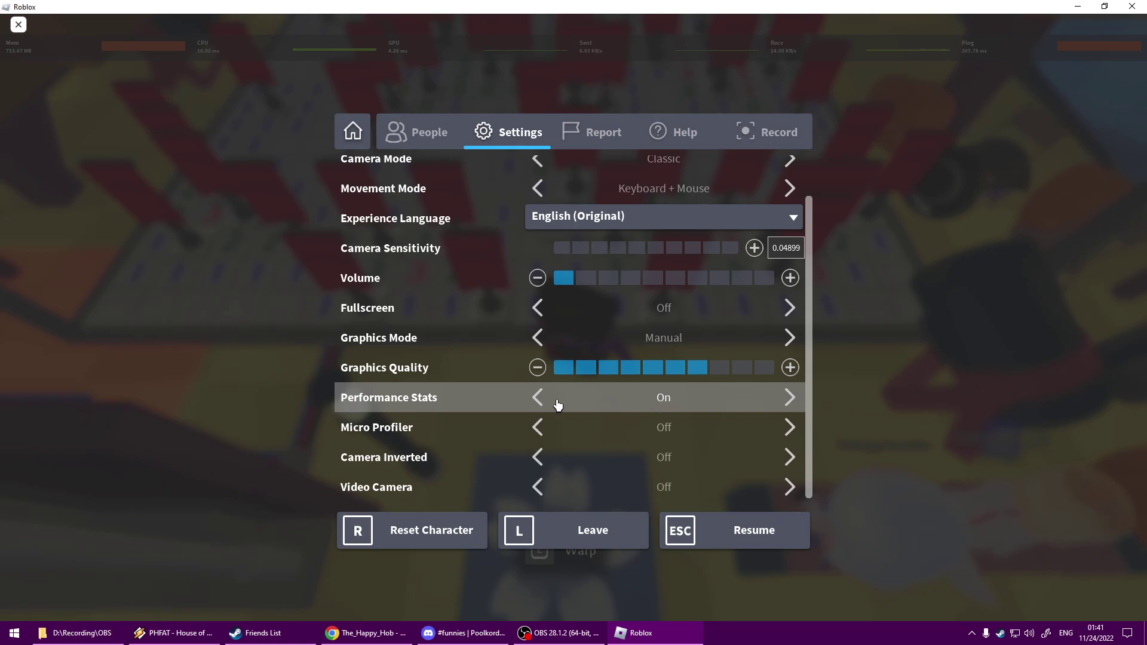
left_click(537, 397)
key("Escape")
Warp to the Minesweeper Settings board with E and use Reset Board to cover all tiles
key("e")
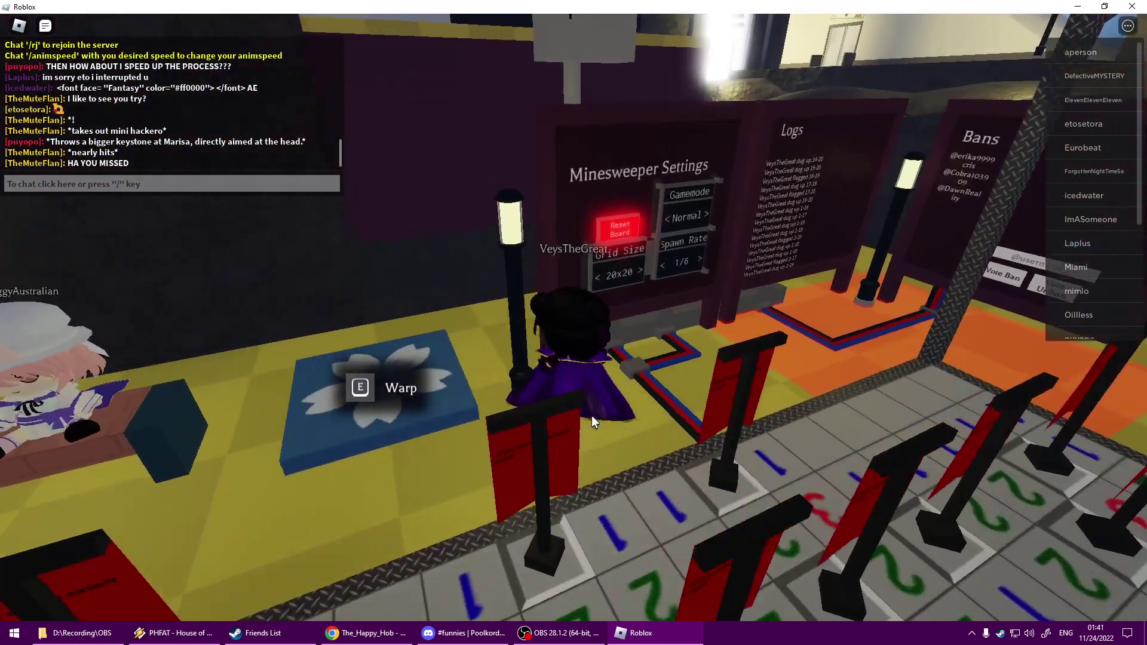
mouse_move(591, 415)
left_mouse_down()
mouse_move(726, 280)
mouse_move(550, 261)
left_mouse_up()
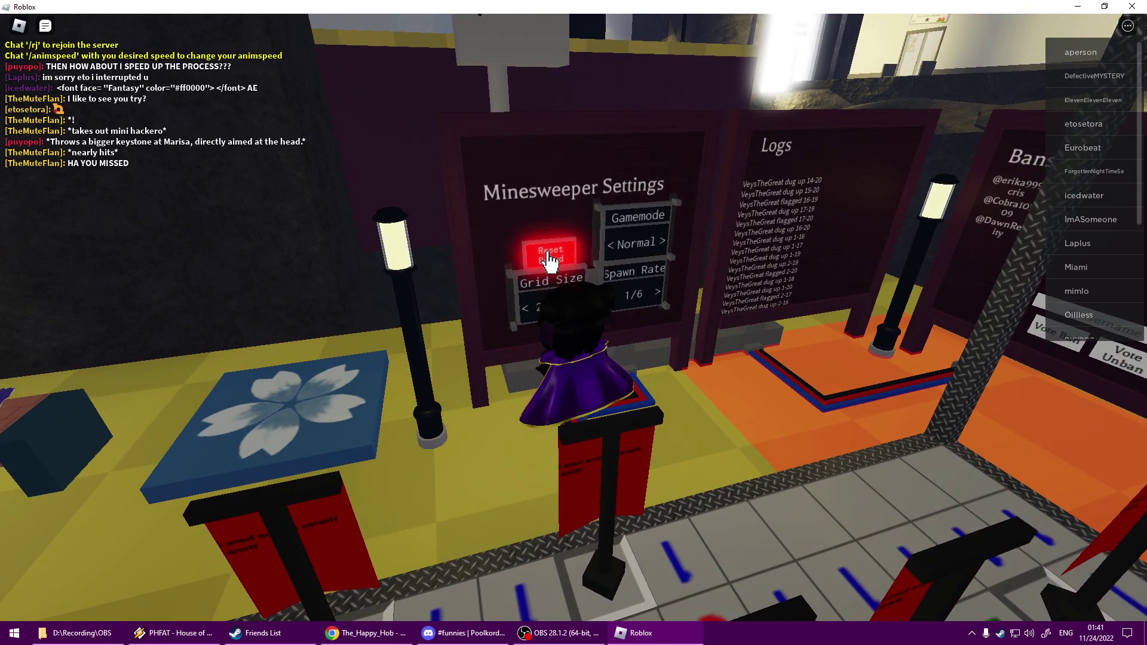
left_click(550, 260)
key("s")
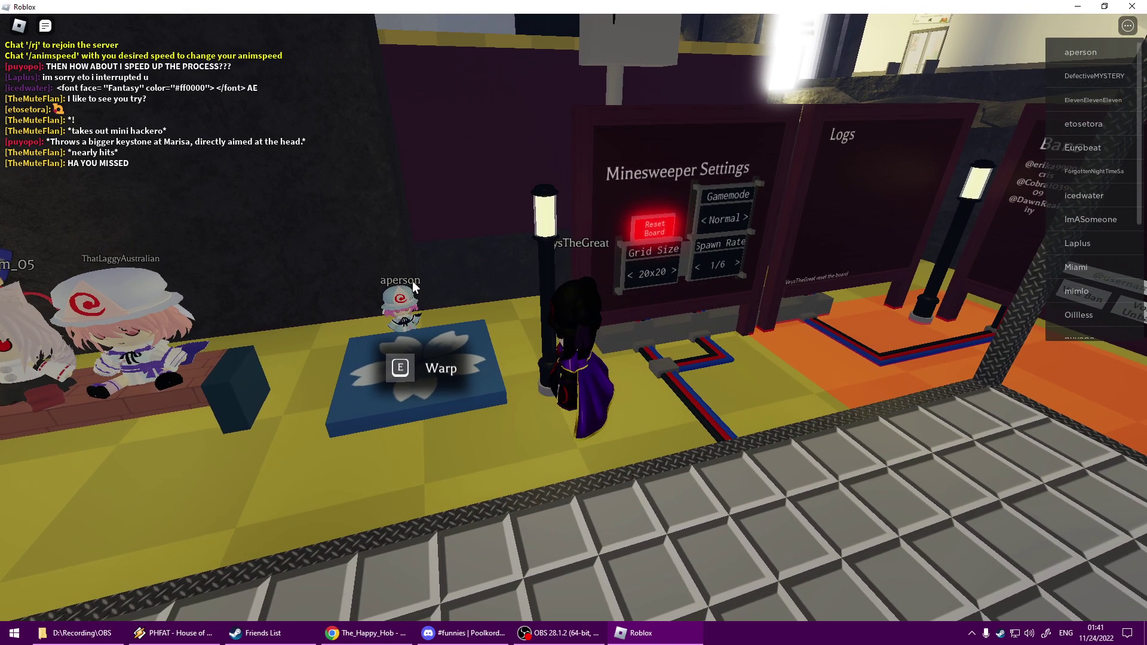
left_click_drag(412, 281, 412, 296)
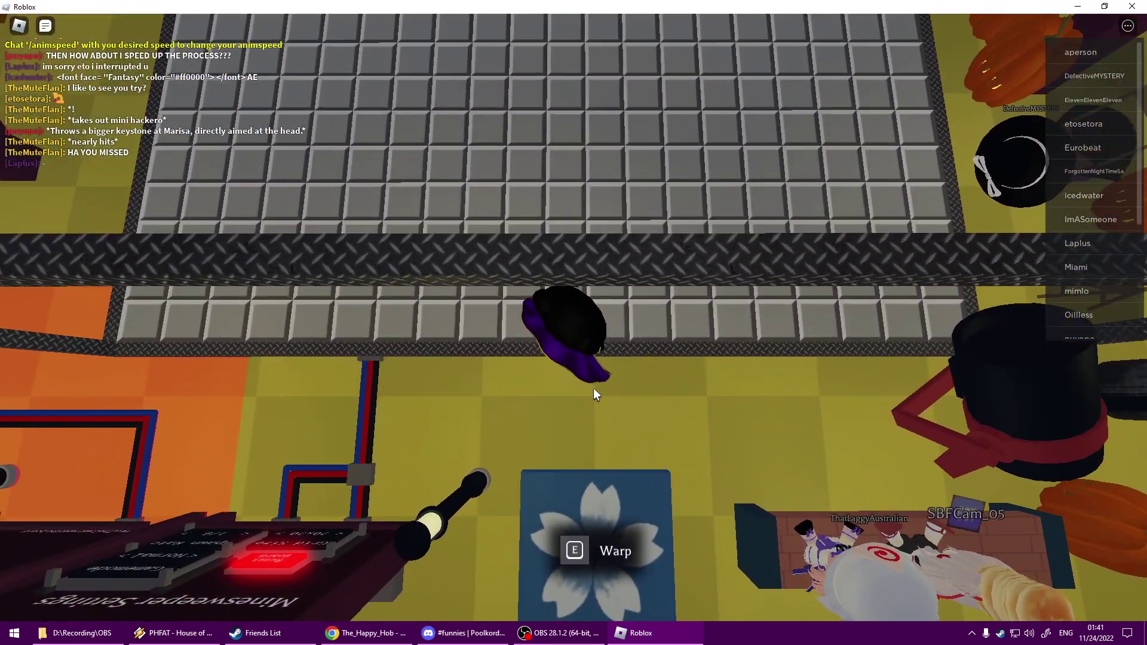
scroll(618, 394, "down", 3)
Walk onto the tile board and tilt the camera straight down over the arena
key("w")
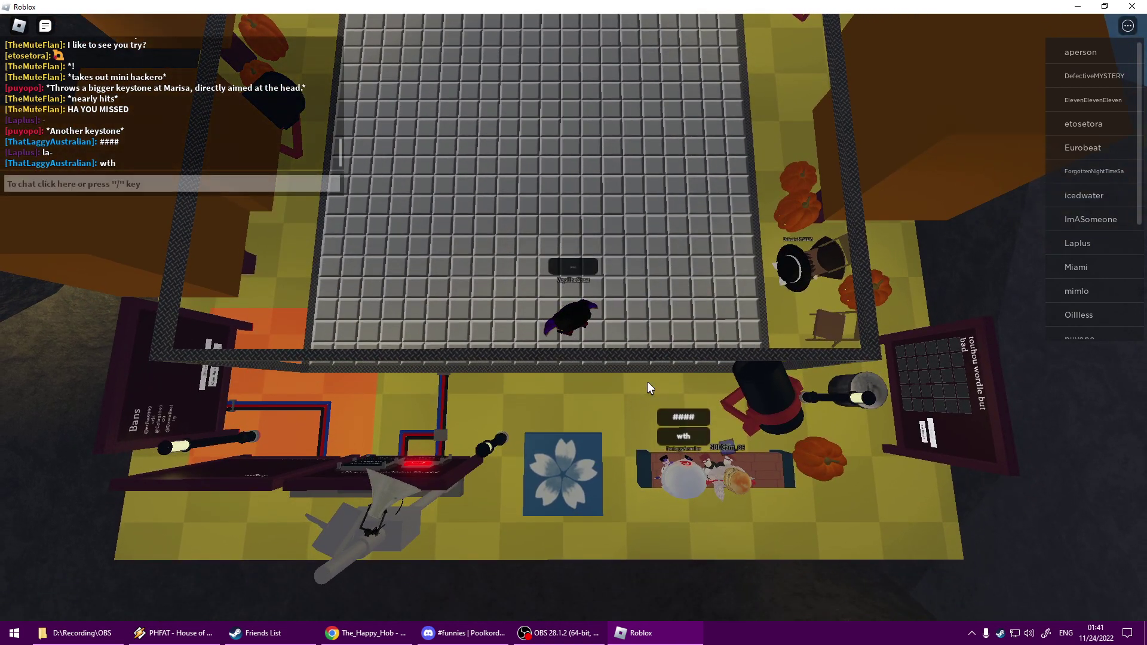
left_click_drag(647, 381, 801, 284)
scroll(801, 285, "down", 3)
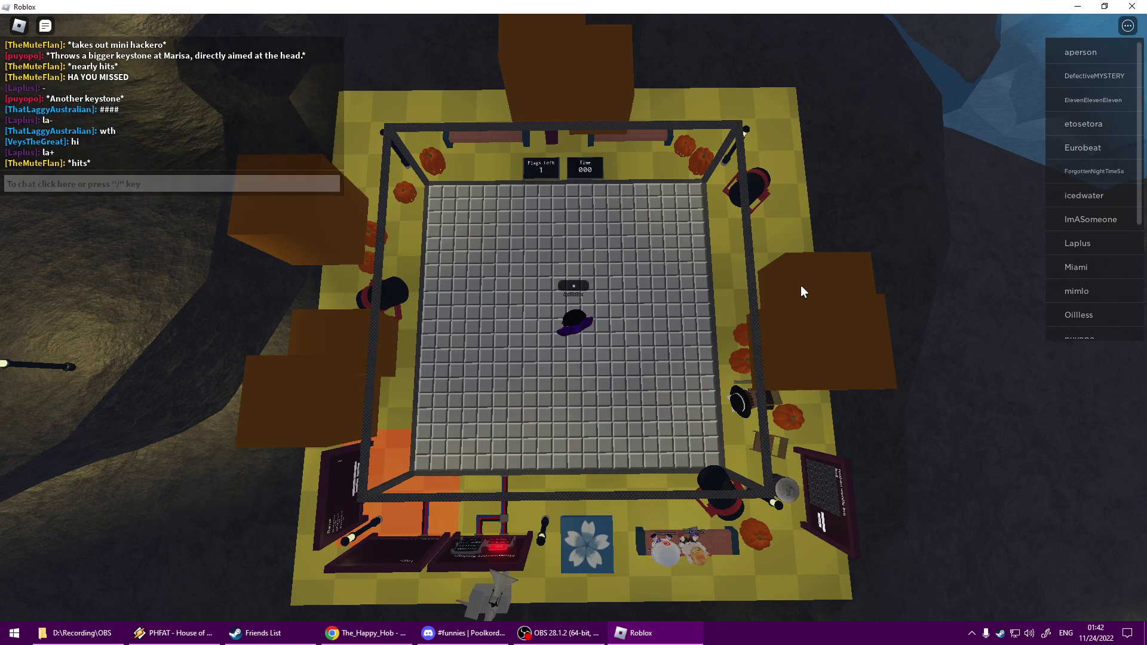
scroll(799, 285, "up", 2)
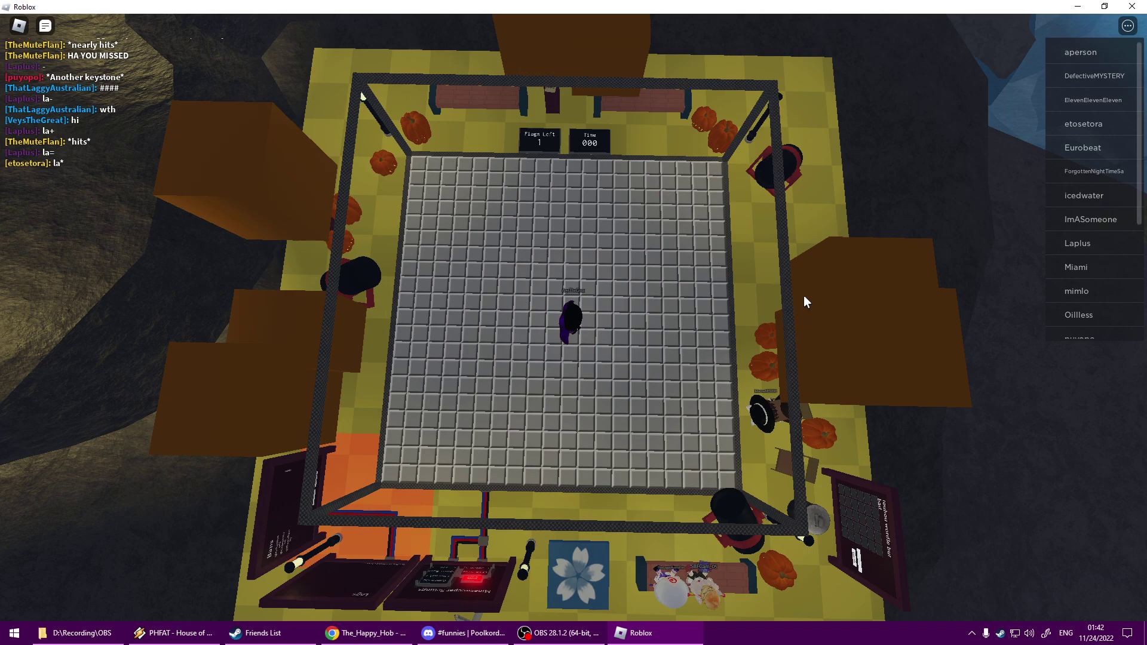
Open the first tile near the centre and flag mines beside the 2s, 4 and 3
left_click(572, 324)
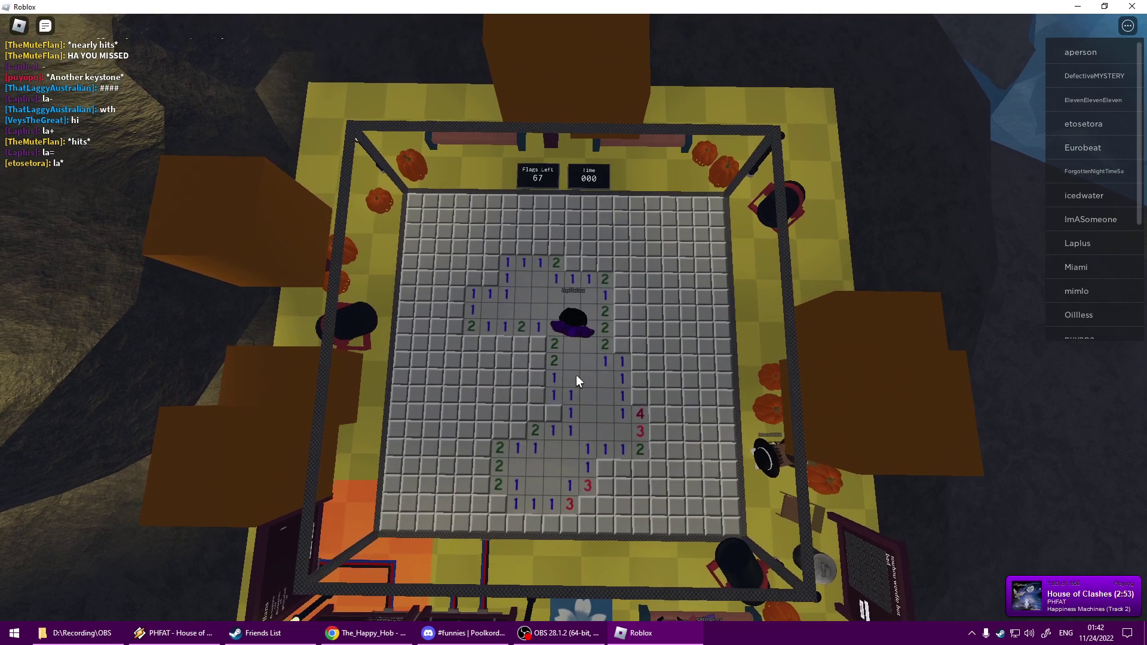
right_click(534, 363)
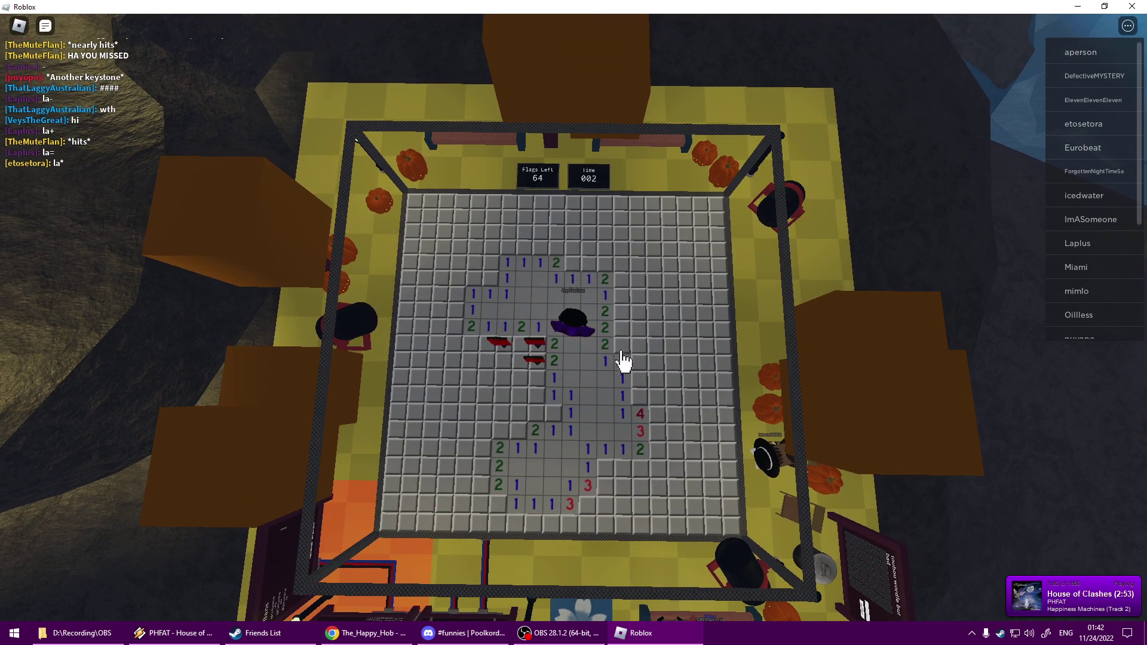
right_click(661, 417)
right_click(661, 433)
right_click(662, 400)
right_click(605, 468)
right_click(589, 502)
right_click(607, 500)
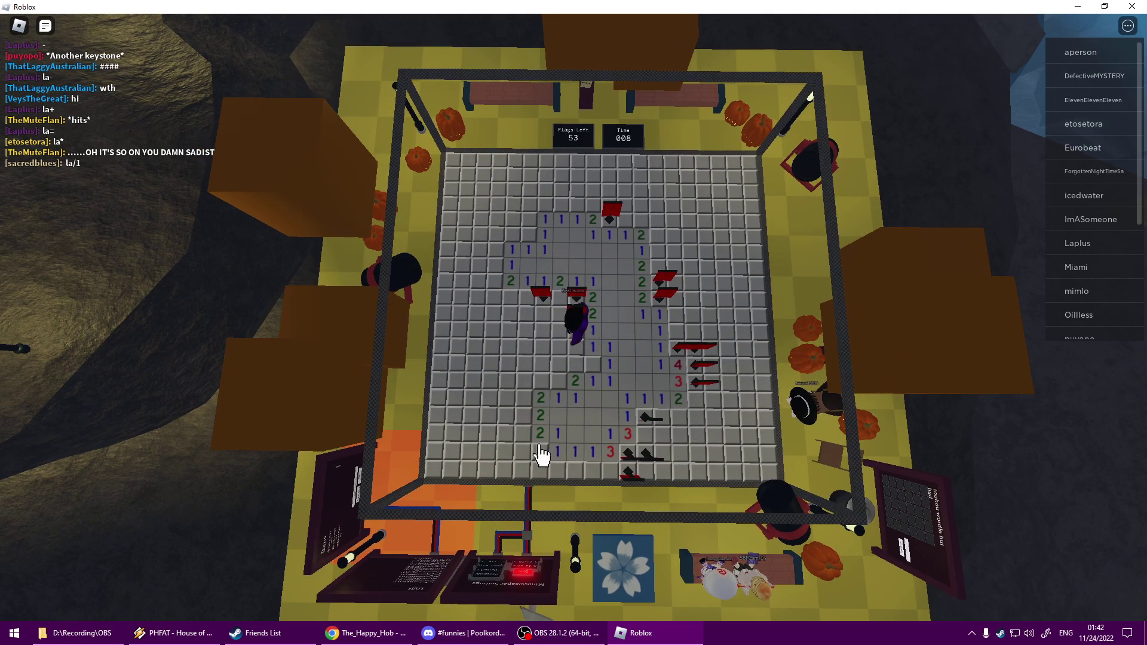
right_click(562, 390)
right_click(538, 426)
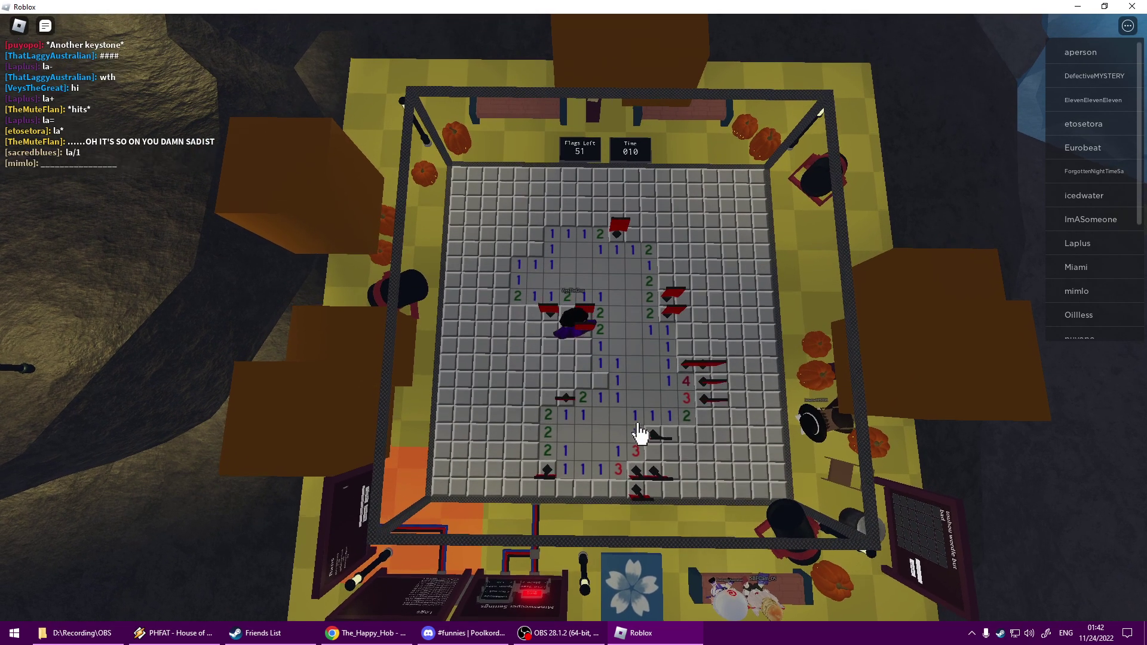
Uncover safe tiles around the 3 and lower-left area, flagging the bottom-row mines
left_click(566, 347)
left_click(517, 347)
left_click(584, 384)
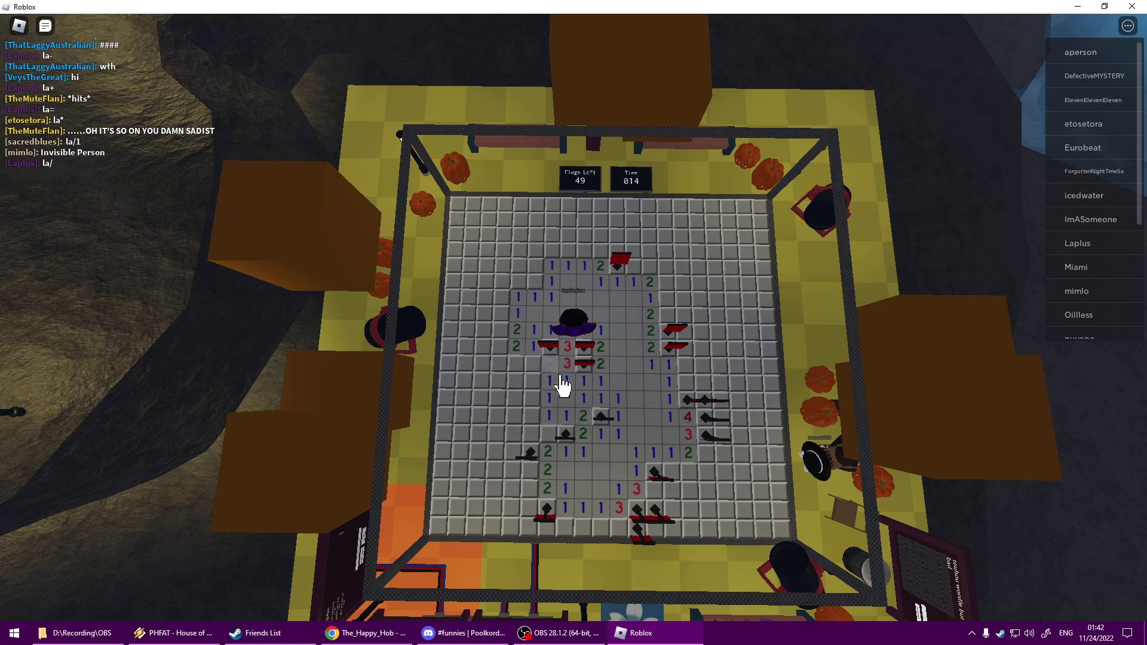
left_click(562, 423)
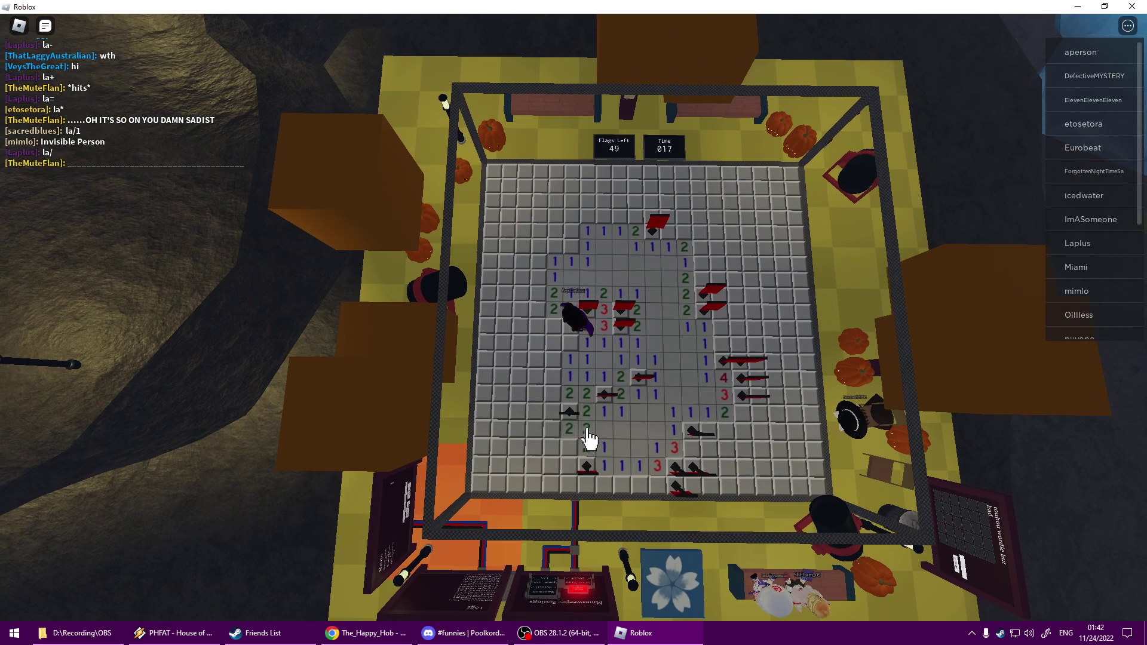
right_click(574, 446)
left_click(556, 428)
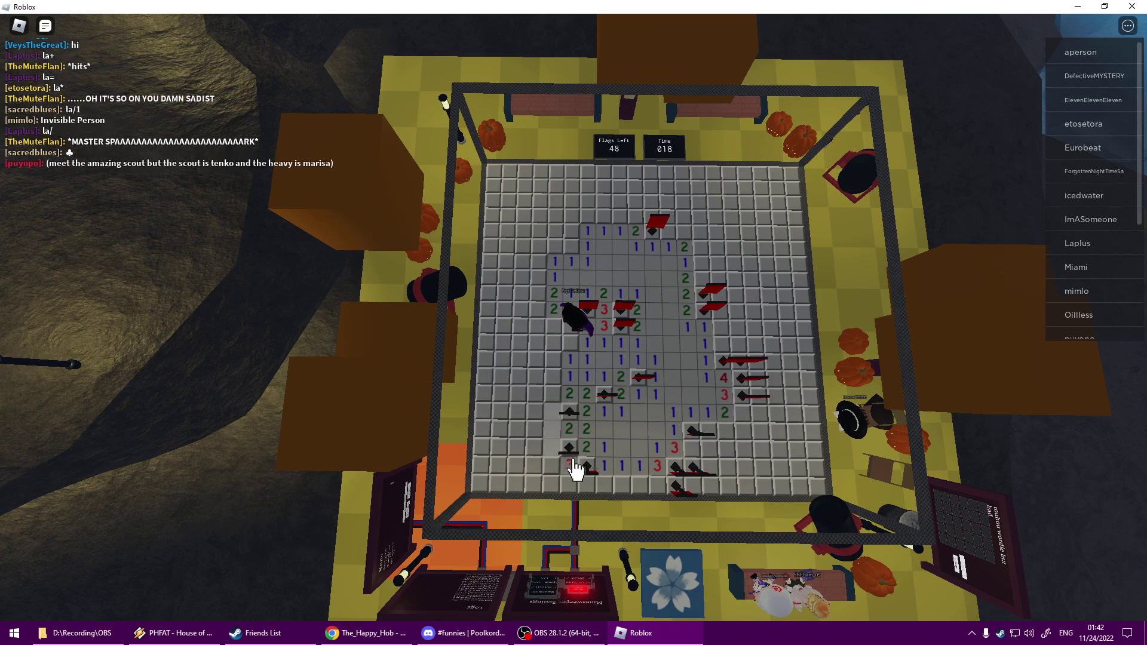
left_click(606, 470)
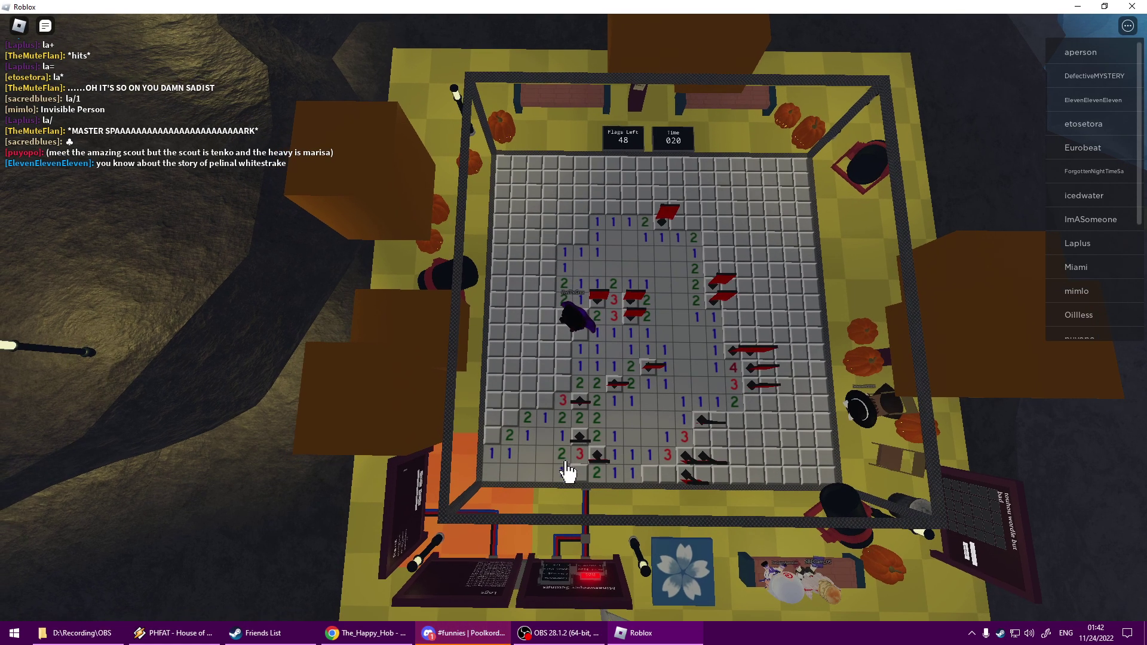
right_click(583, 476)
right_click(574, 457)
left_click(590, 443)
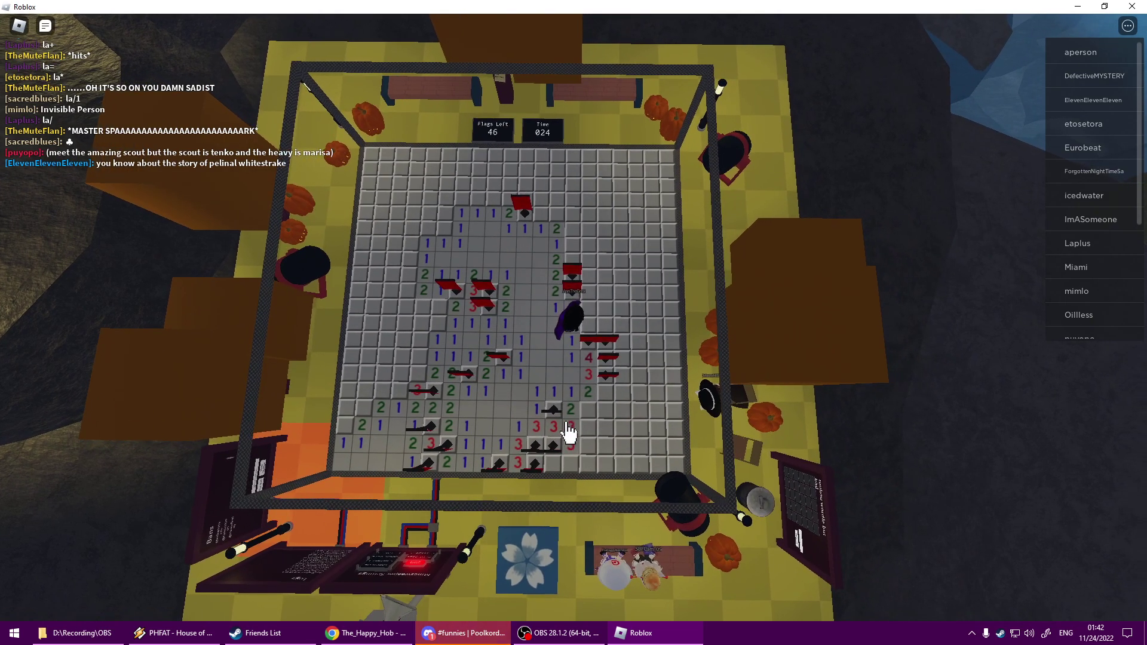
Flag mines by the rows of 3s and right-side numbers, uncovering the 2 3 5 4 2 row
right_click(578, 408)
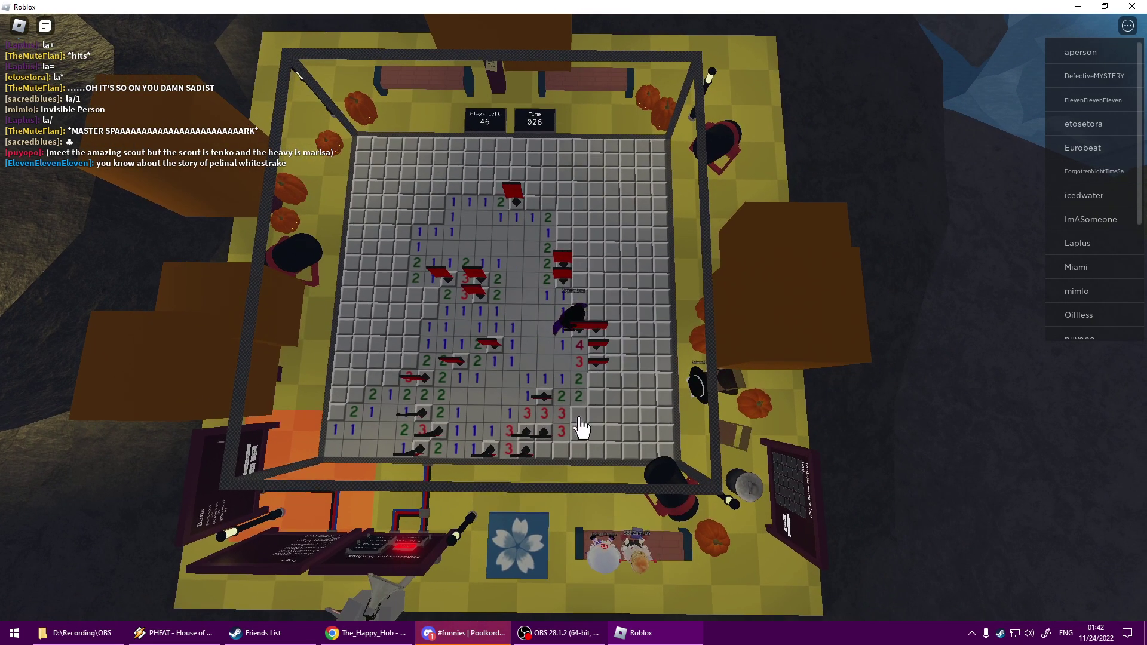
left_click(578, 437)
right_click(548, 453)
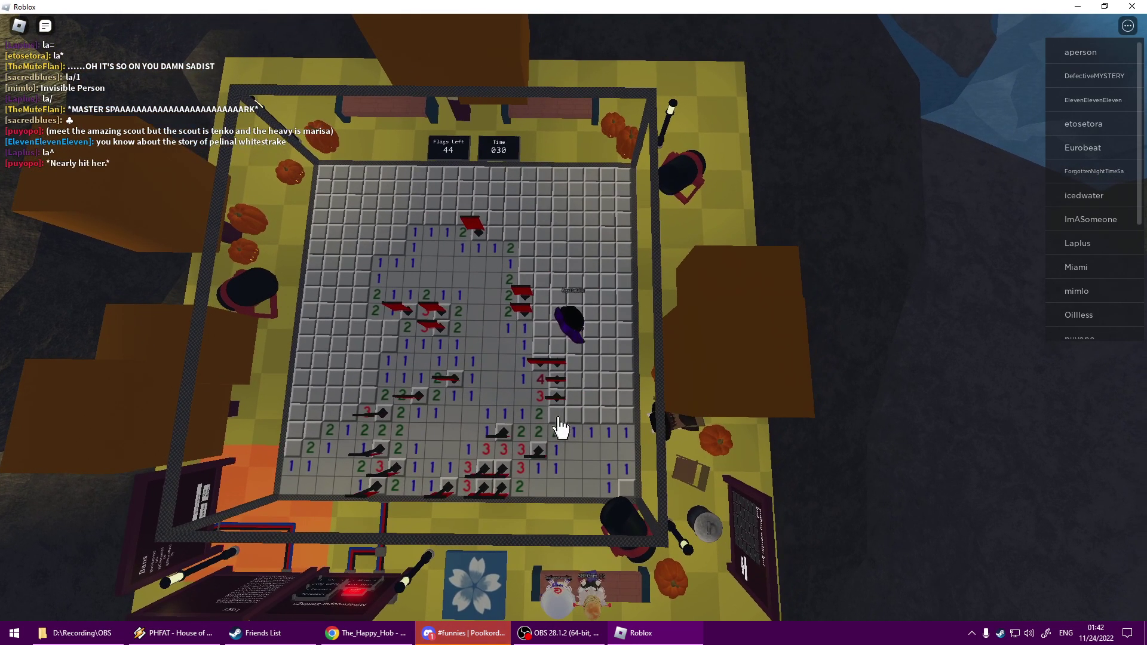
right_click(578, 416)
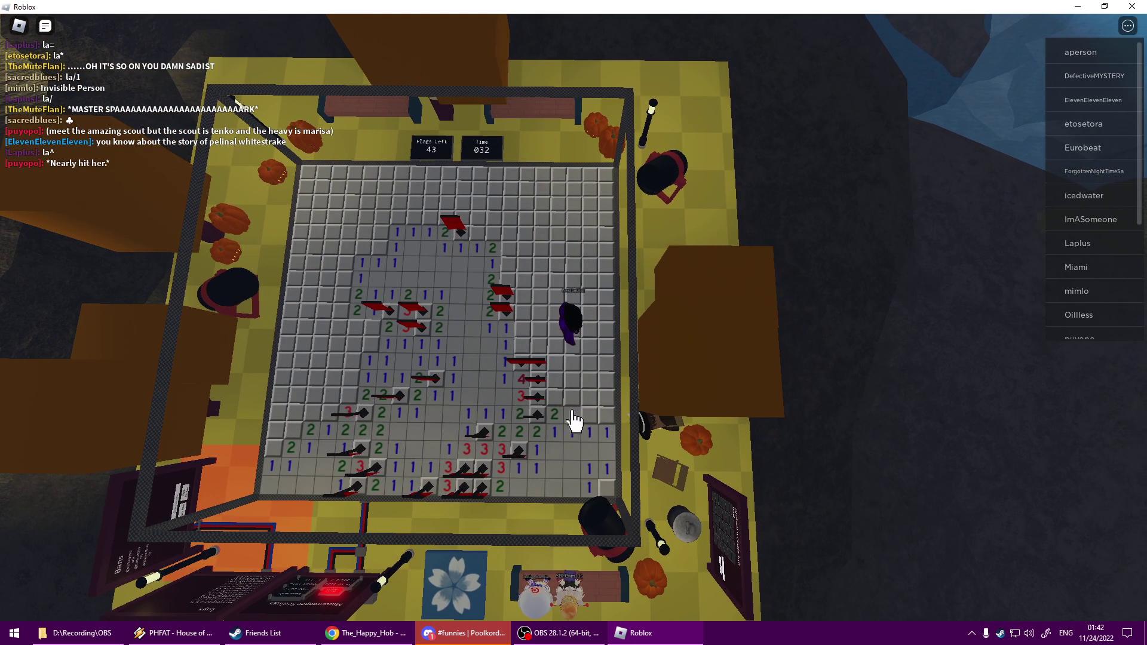
left_click(590, 401)
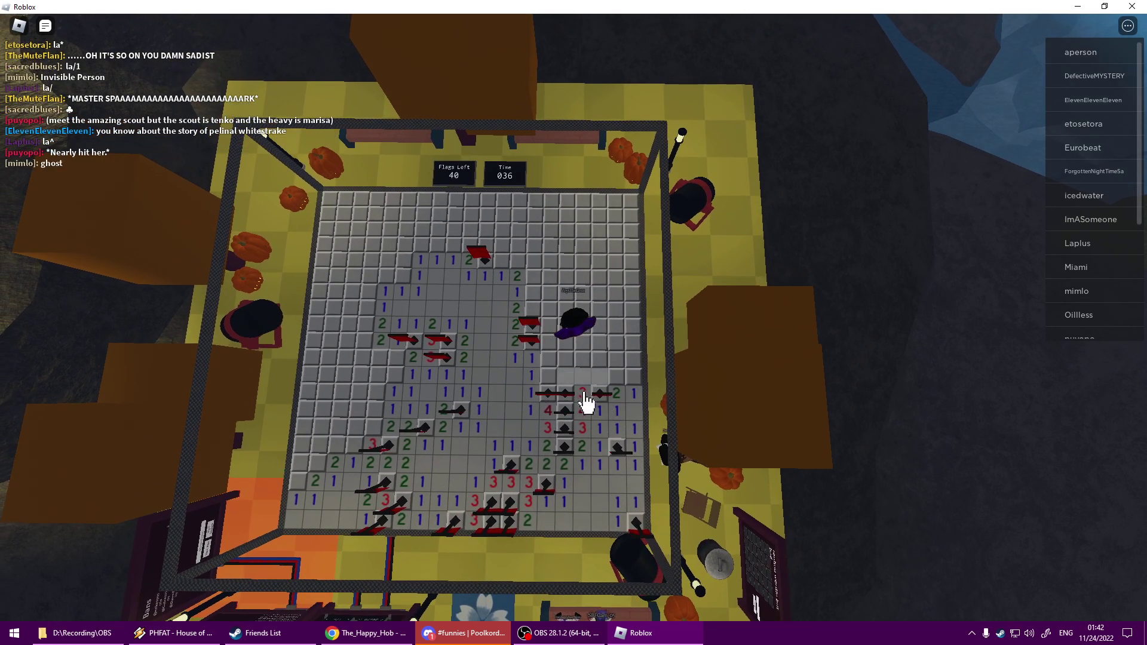
left_click(583, 377)
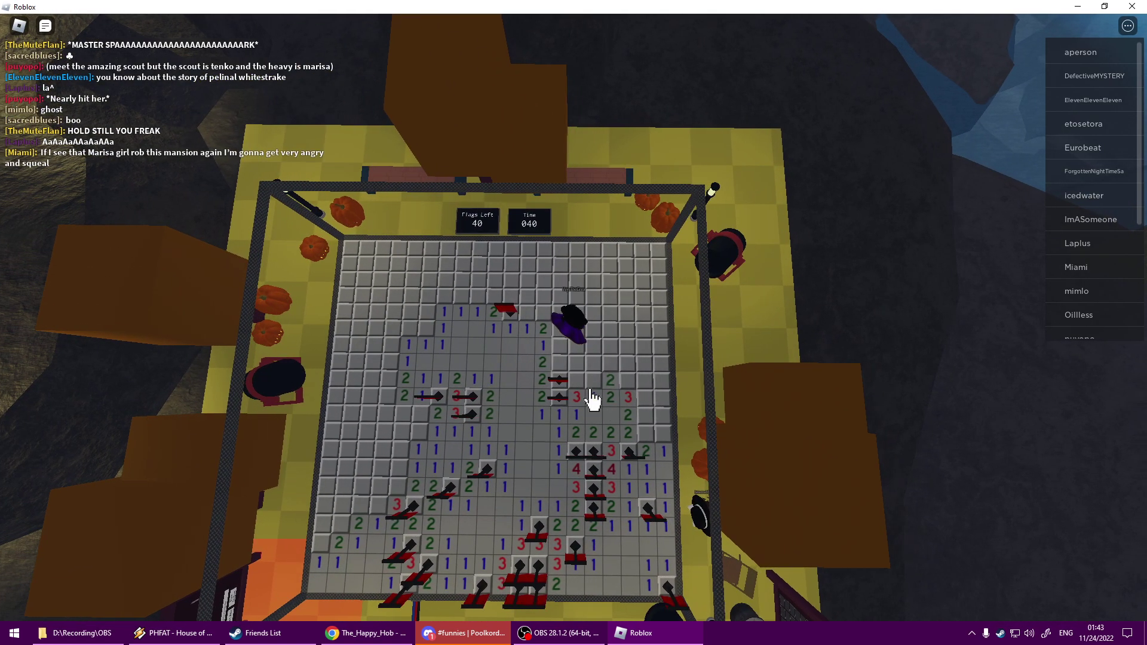
right_click(612, 392)
left_click(609, 390)
left_click(581, 390)
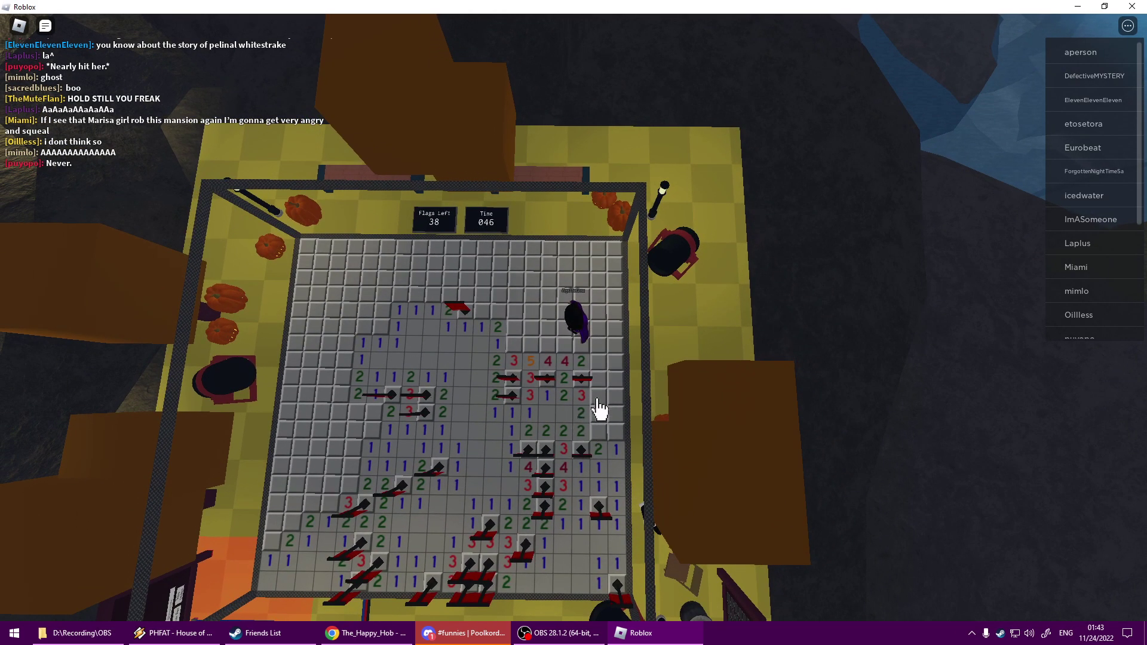
Clear tiles above the 2 3 5 4 row and beside the 4 4 row, flagging bottom-left mines
left_click(584, 407)
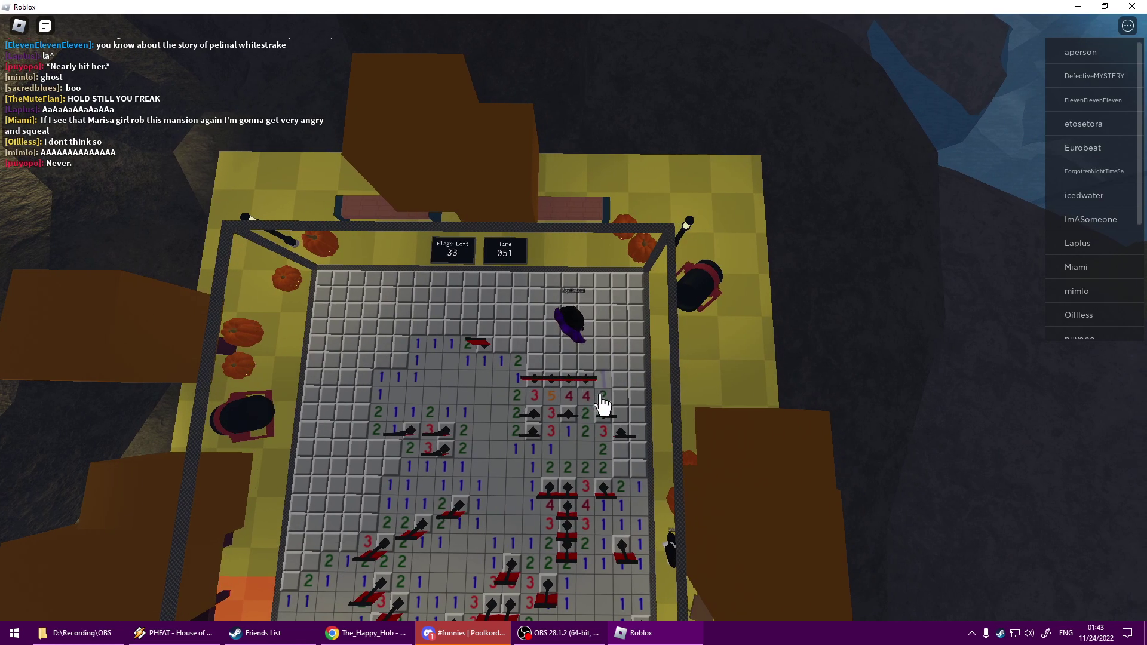
left_click(602, 399)
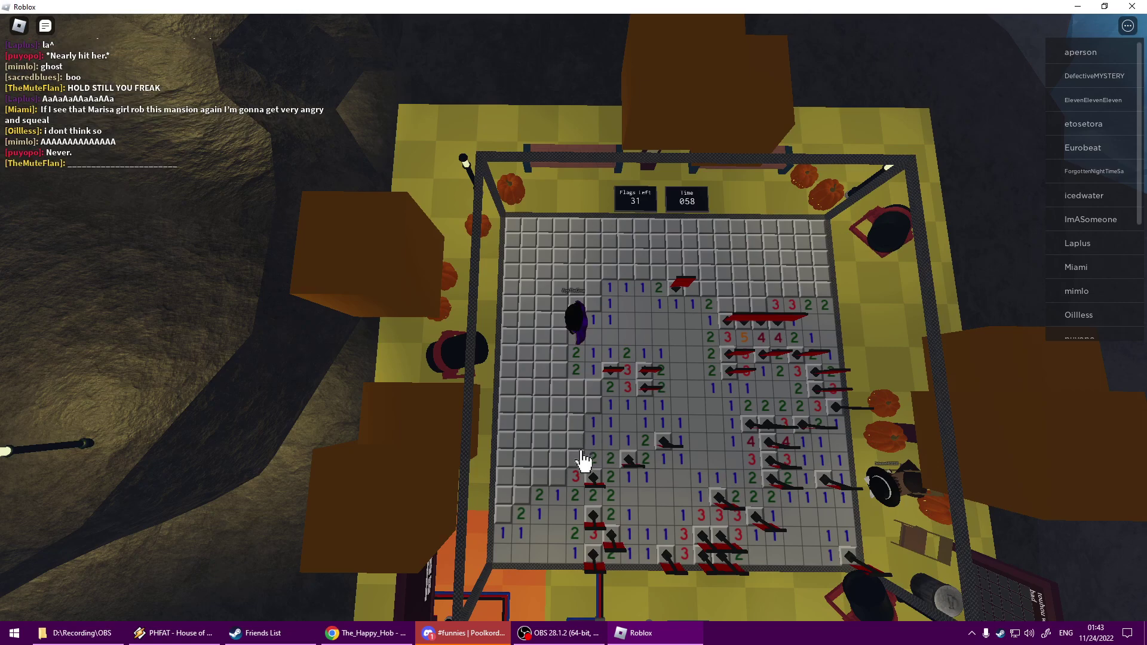
left_click(594, 394)
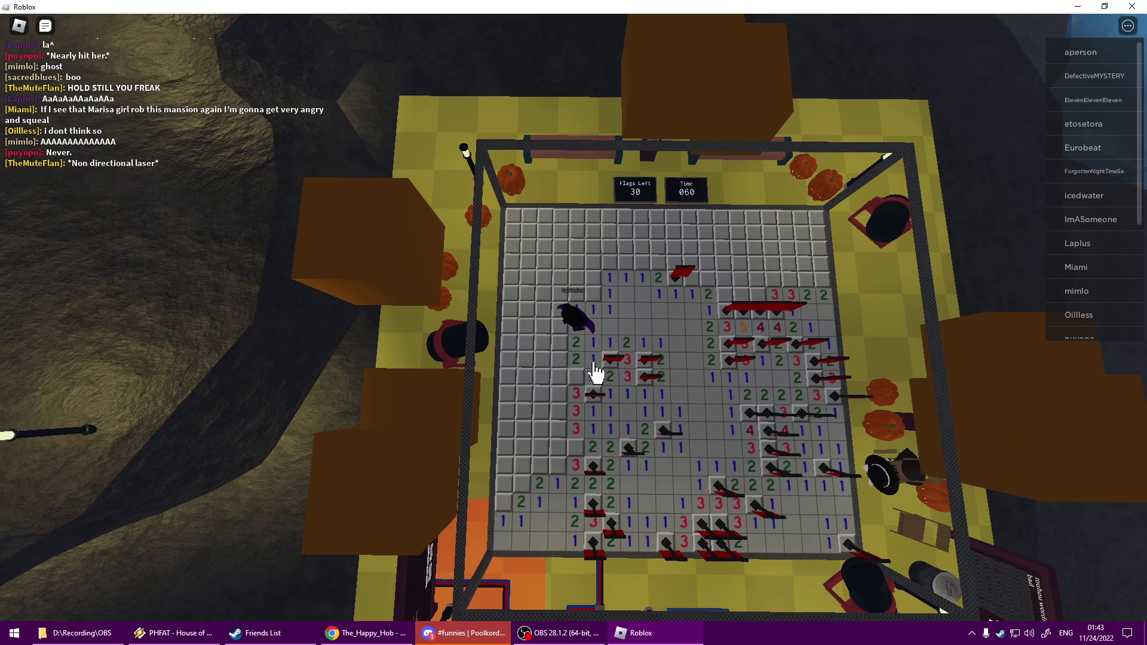
left_click(595, 381)
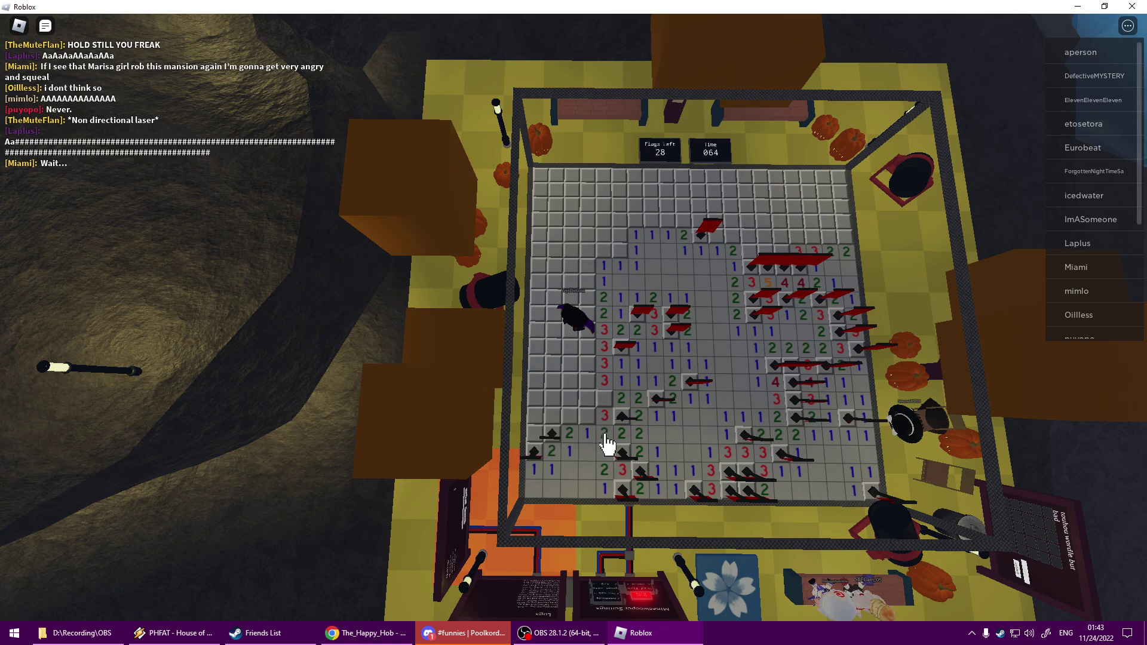
left_click(570, 421)
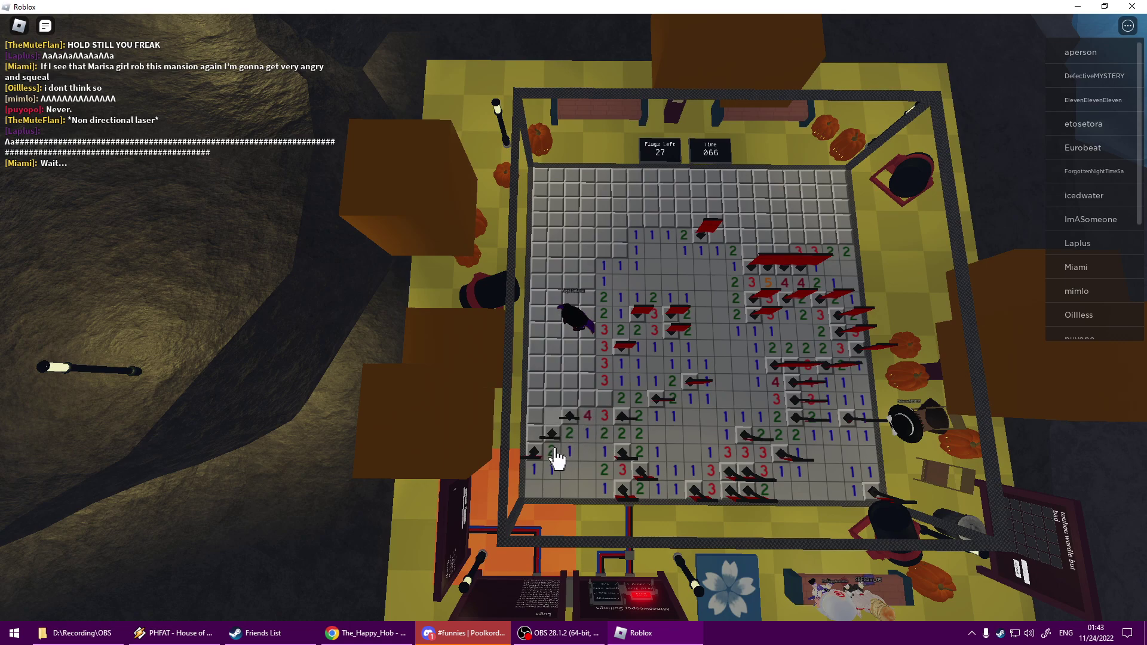
left_click(585, 398)
left_click(570, 399)
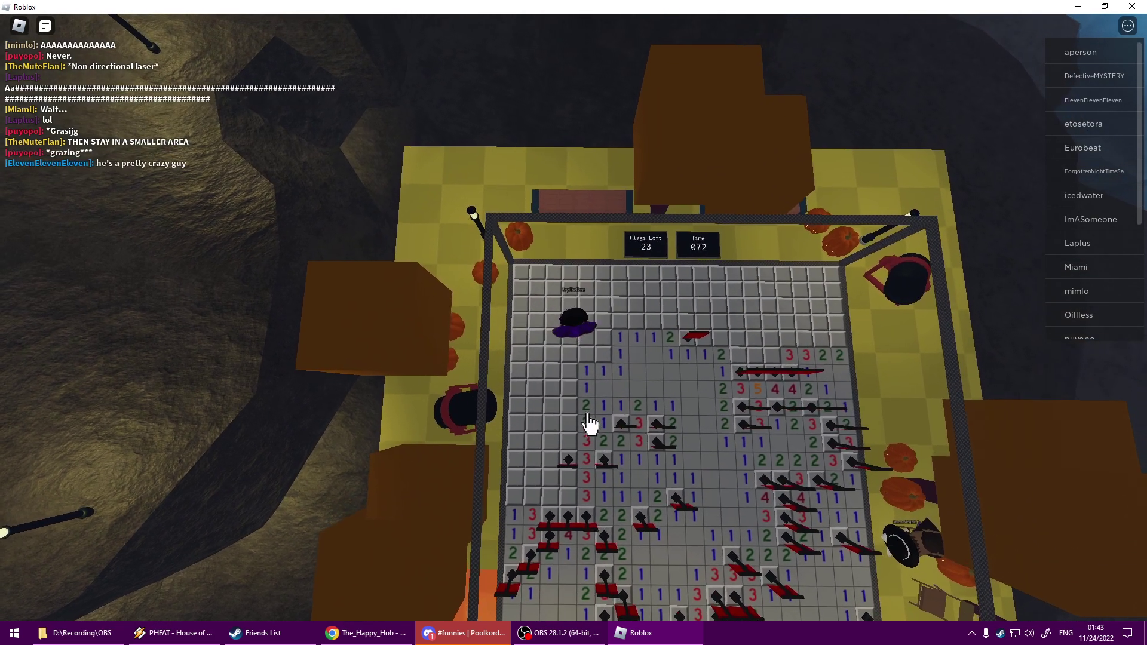
Flag the left-side mines and clear the left edge and upper-left region
right_click(575, 420)
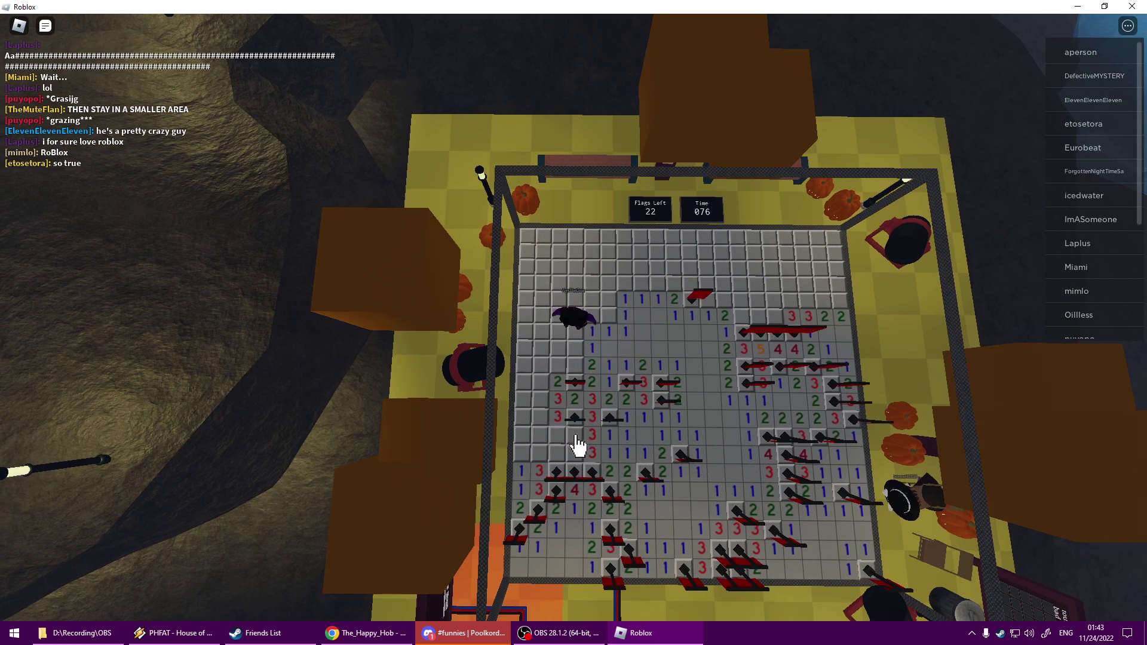
right_click(575, 363)
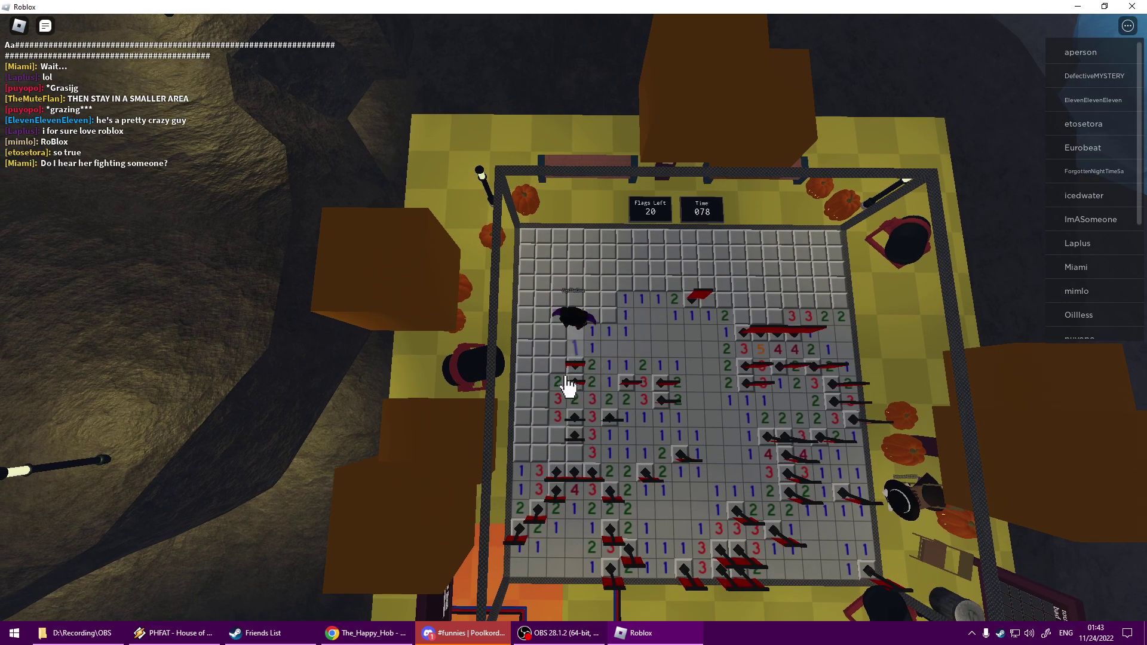
left_click(560, 387)
left_click(560, 352)
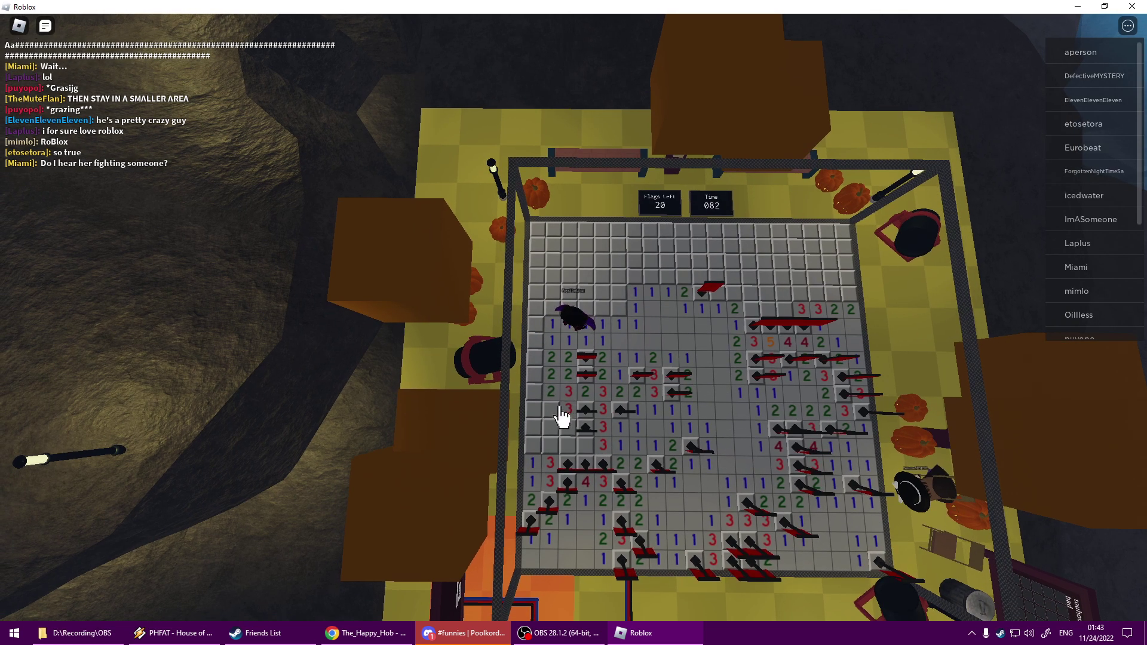
left_click(573, 430)
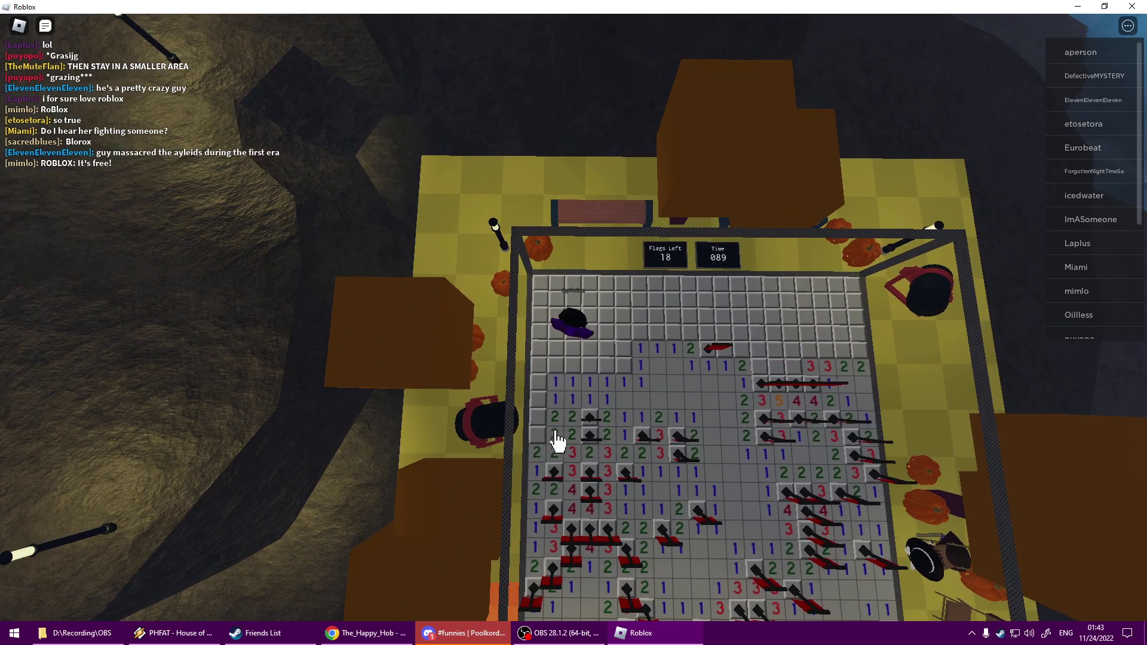
right_click(558, 439)
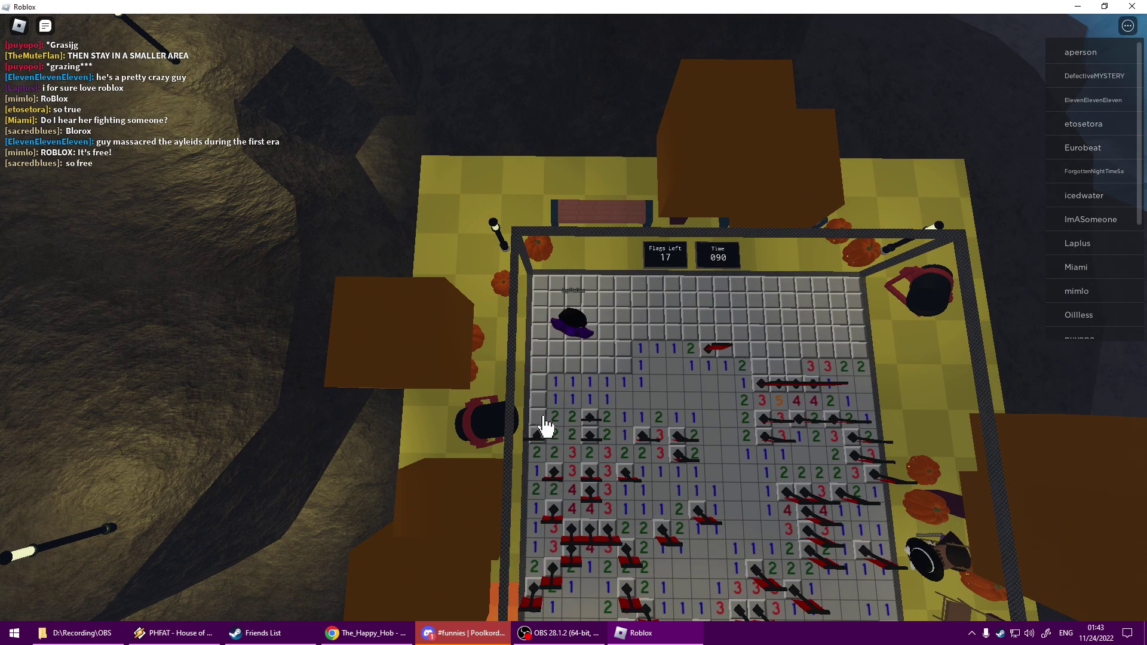
left_click(558, 407)
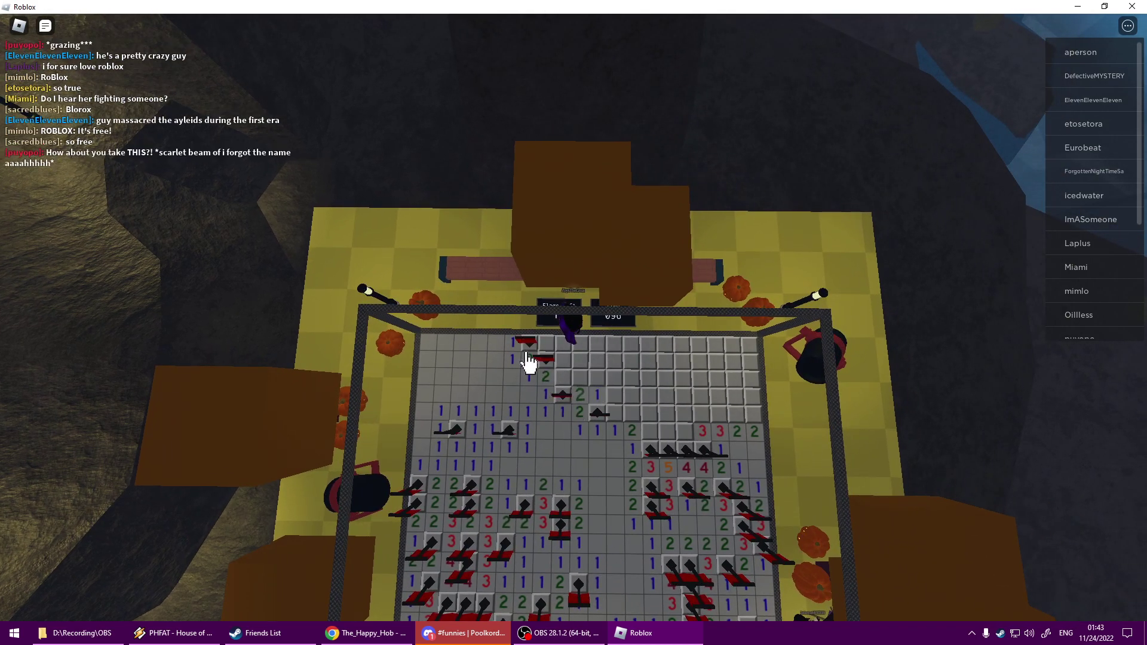
Clear the top-middle and top-right tiles, flagging their mines, until the board is won
left_click(595, 357)
right_click(564, 358)
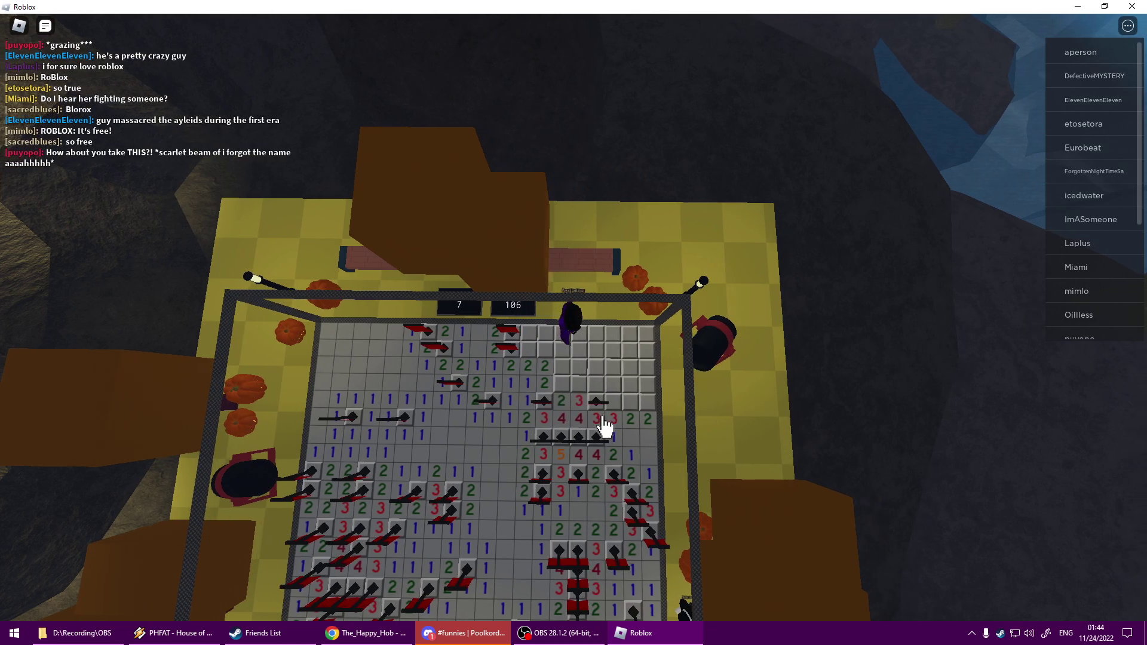
right_click(618, 404)
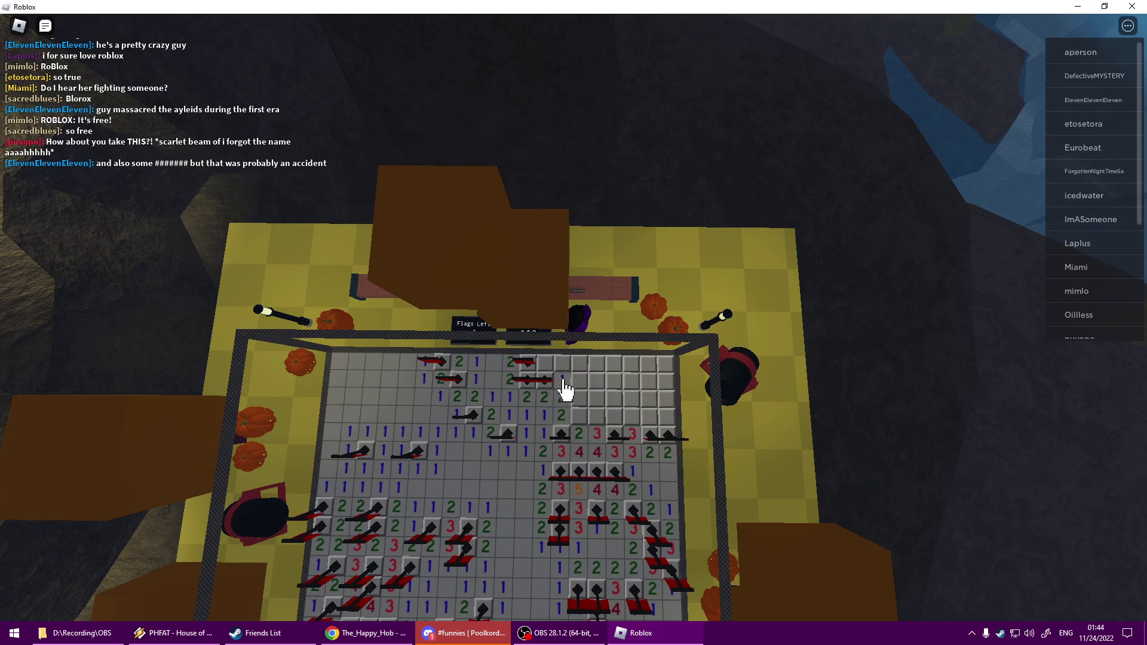
left_click(565, 387)
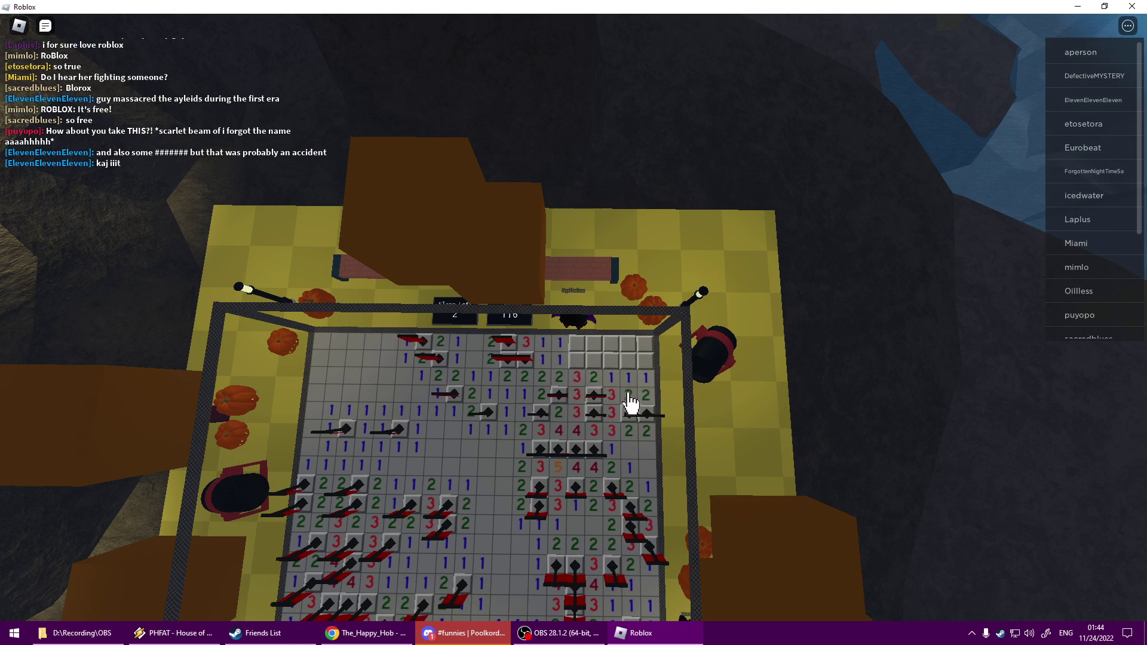
left_click(603, 381)
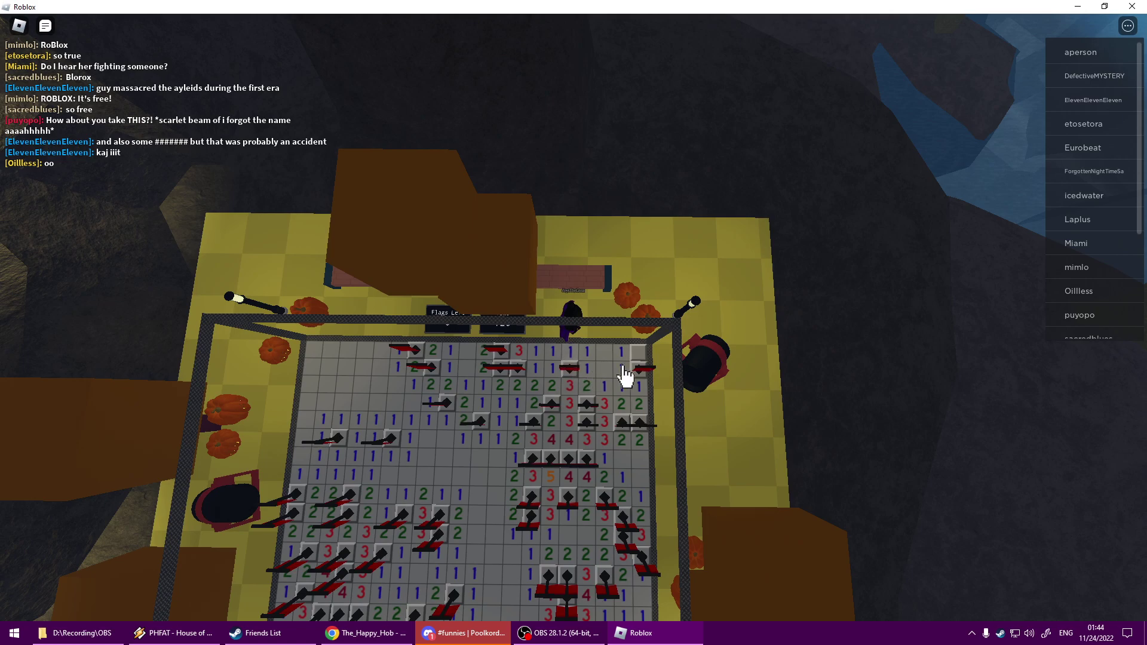
left_click(619, 365)
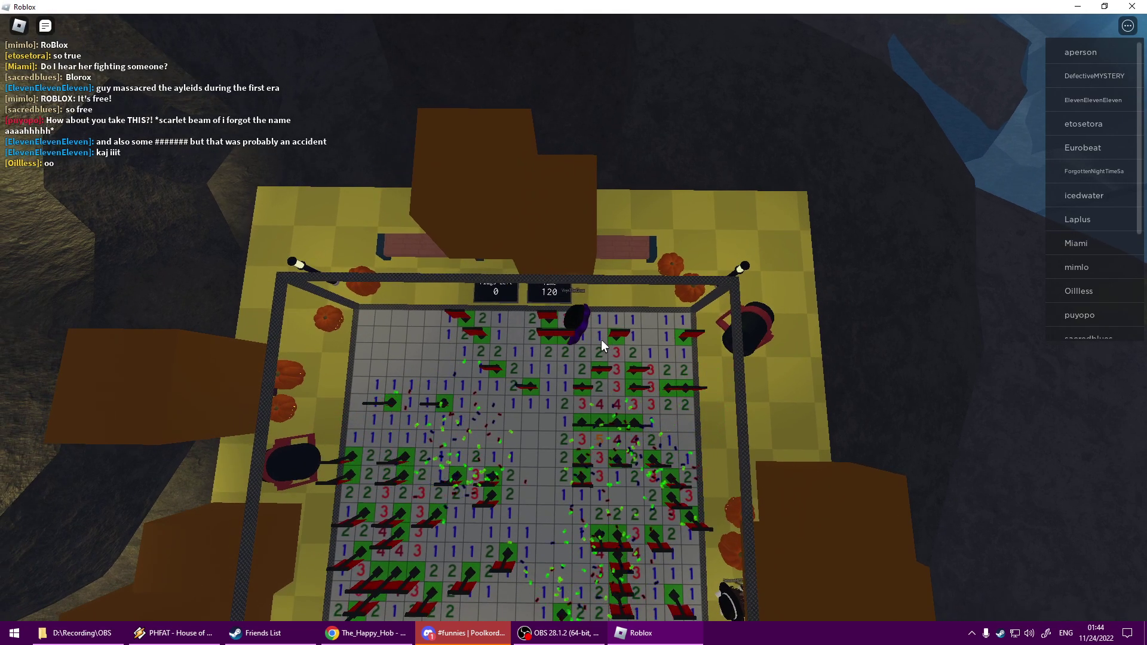
Check Discord briefly, then generate a new game with the red reset button
left_click_drag(601, 340, 448, 339)
key("alt+Tab")
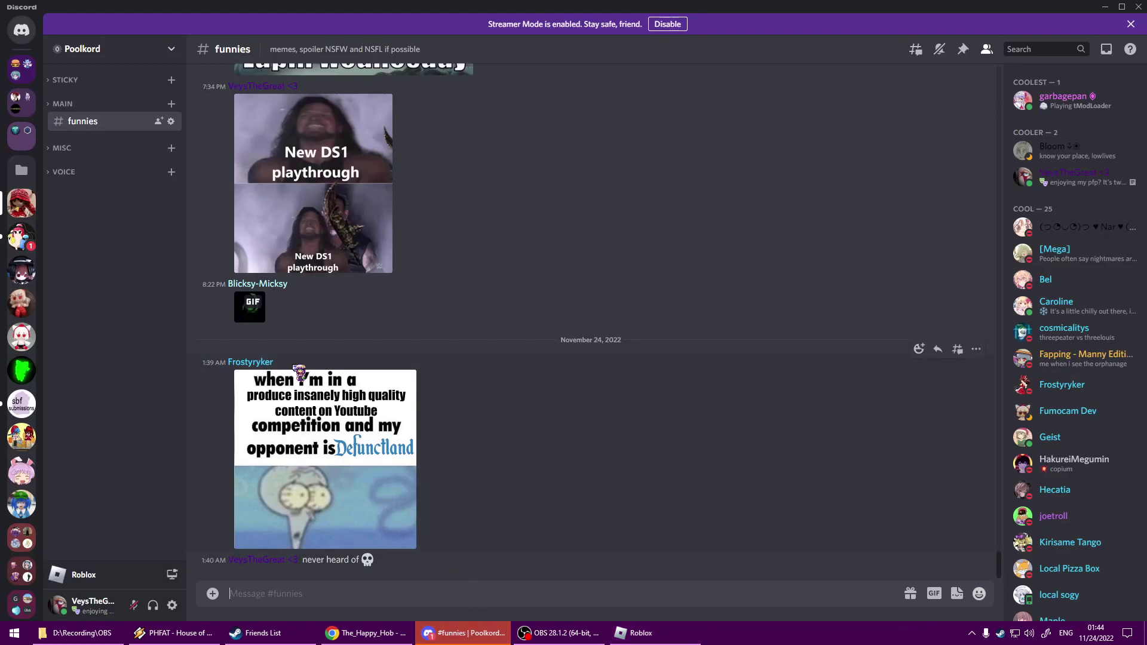
key("alt+Tab")
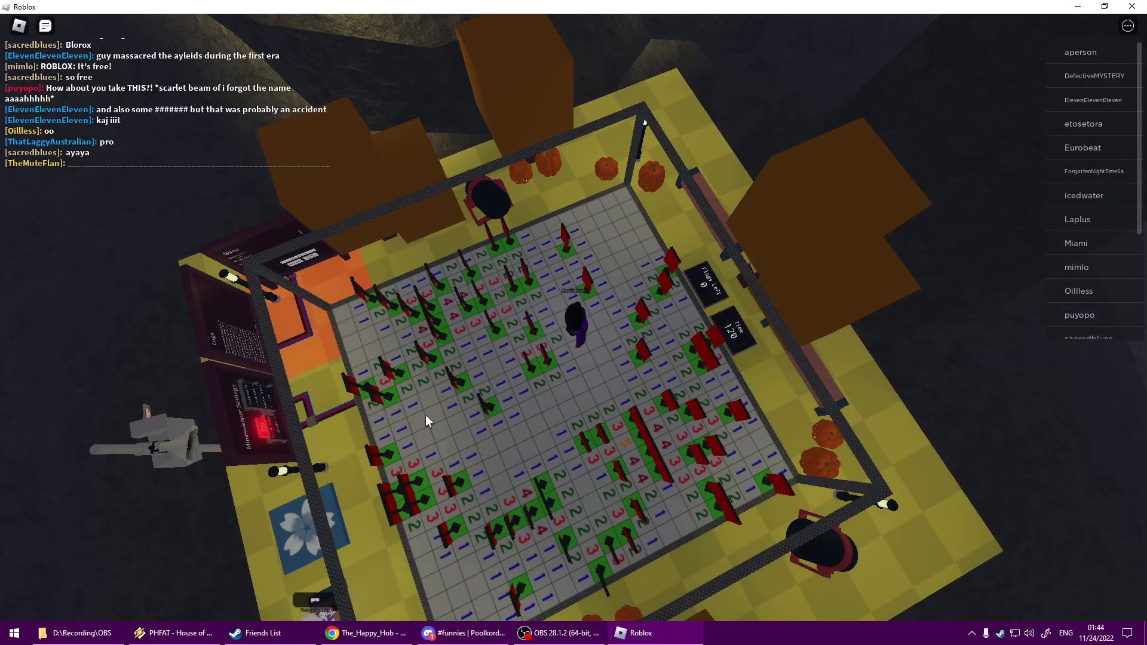
left_click_drag(423, 406, 557, 326)
left_click(575, 308)
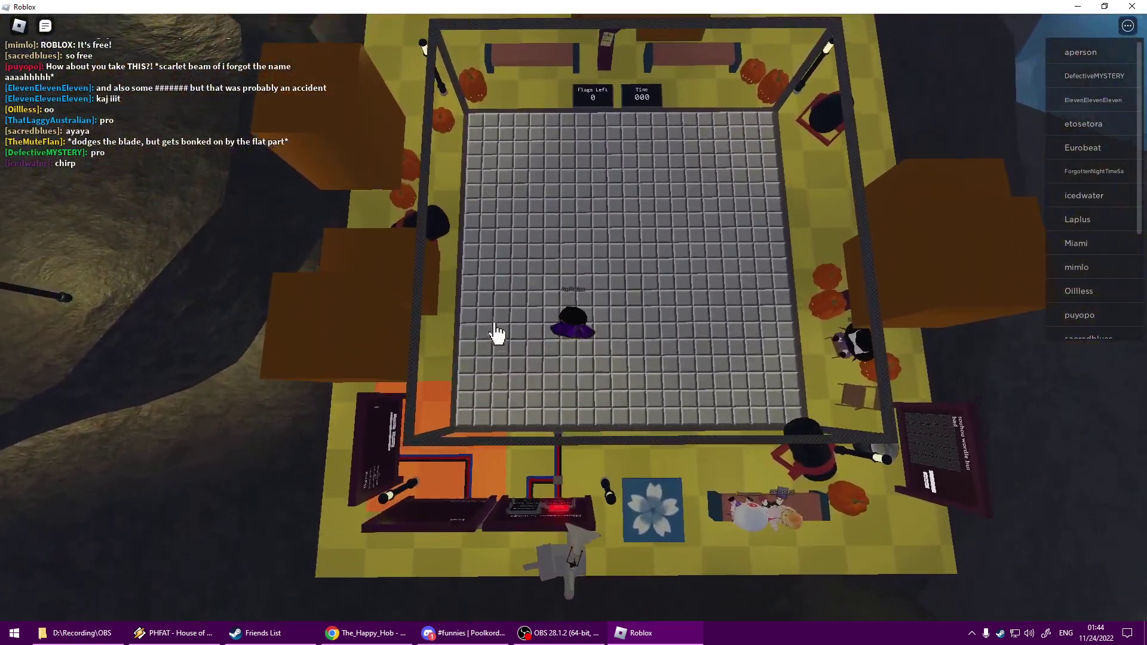
scroll(494, 332, "down", 3)
Open the first safe area of the new board and flag the mines around it
left_click(599, 361)
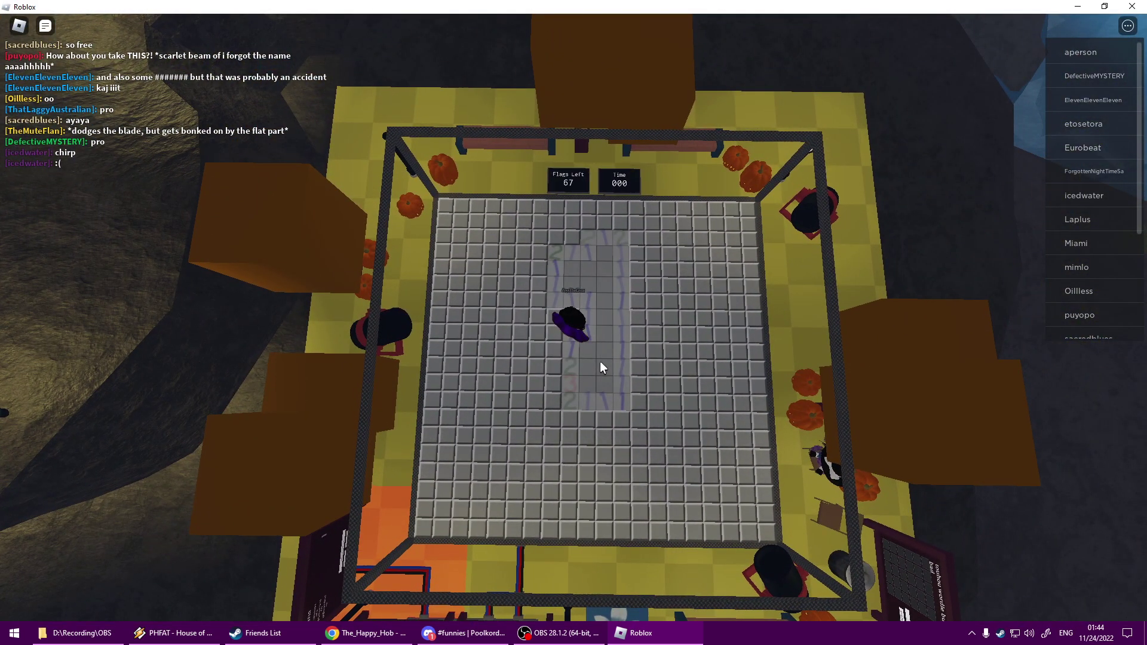
right_click(557, 383)
right_click(549, 408)
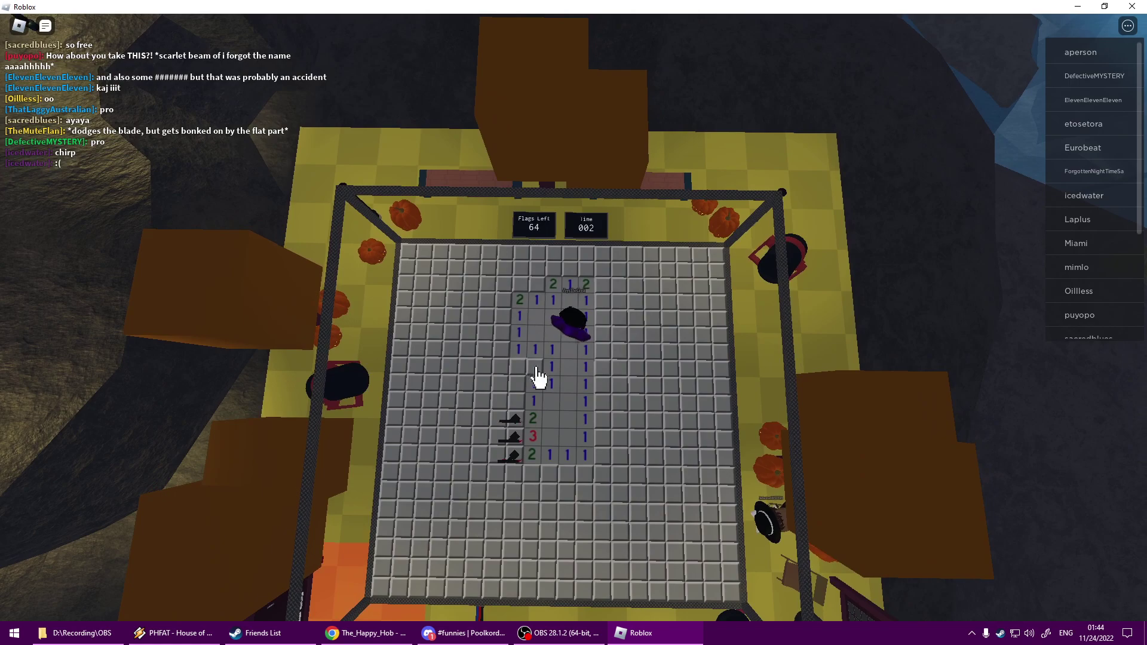
right_click(538, 368)
right_click(536, 287)
left_click(520, 365)
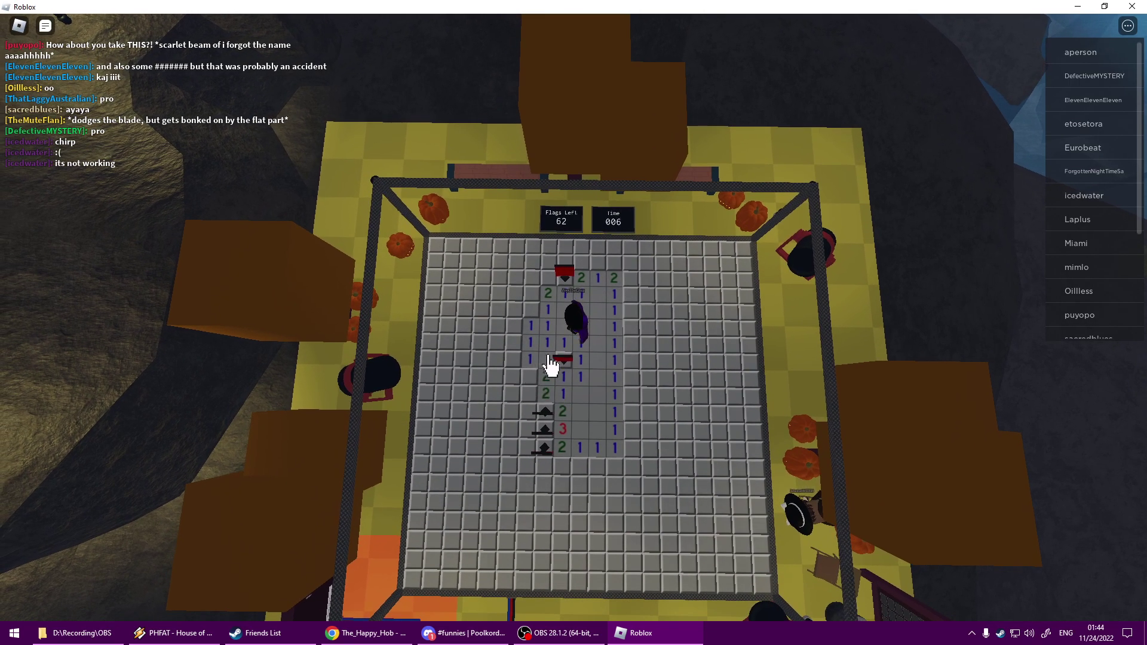
left_click(537, 372)
right_click(558, 320)
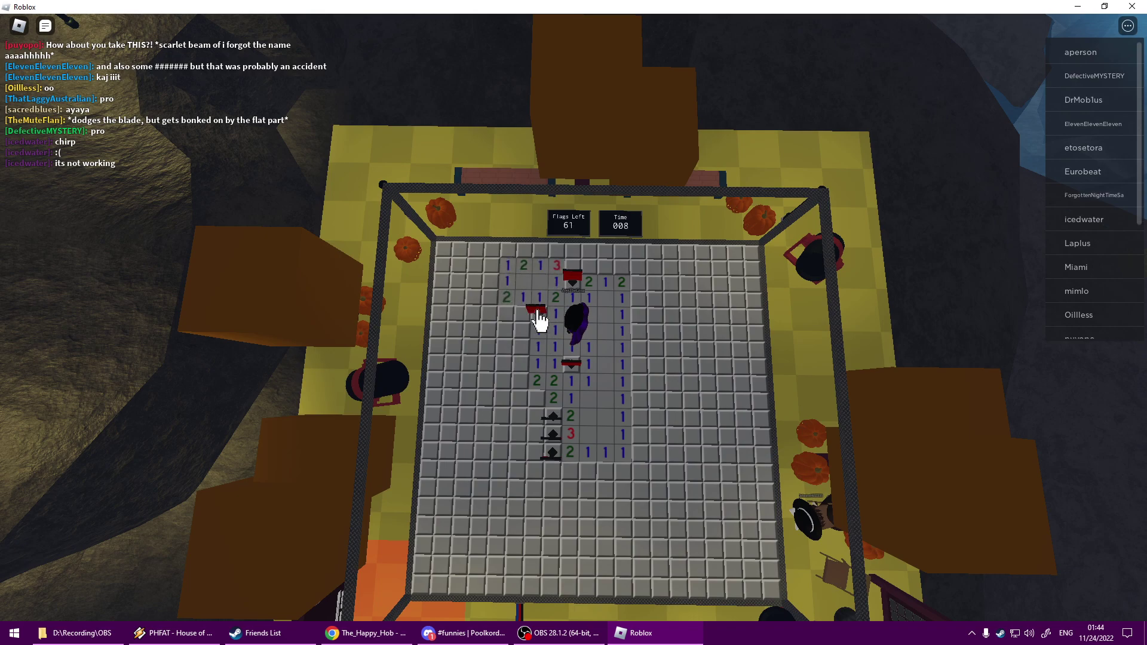
Clear and flag tiles in the upper-left and top row, extending the bottom-left area
left_click(530, 298)
right_click(525, 263)
right_click(561, 263)
left_click(513, 284)
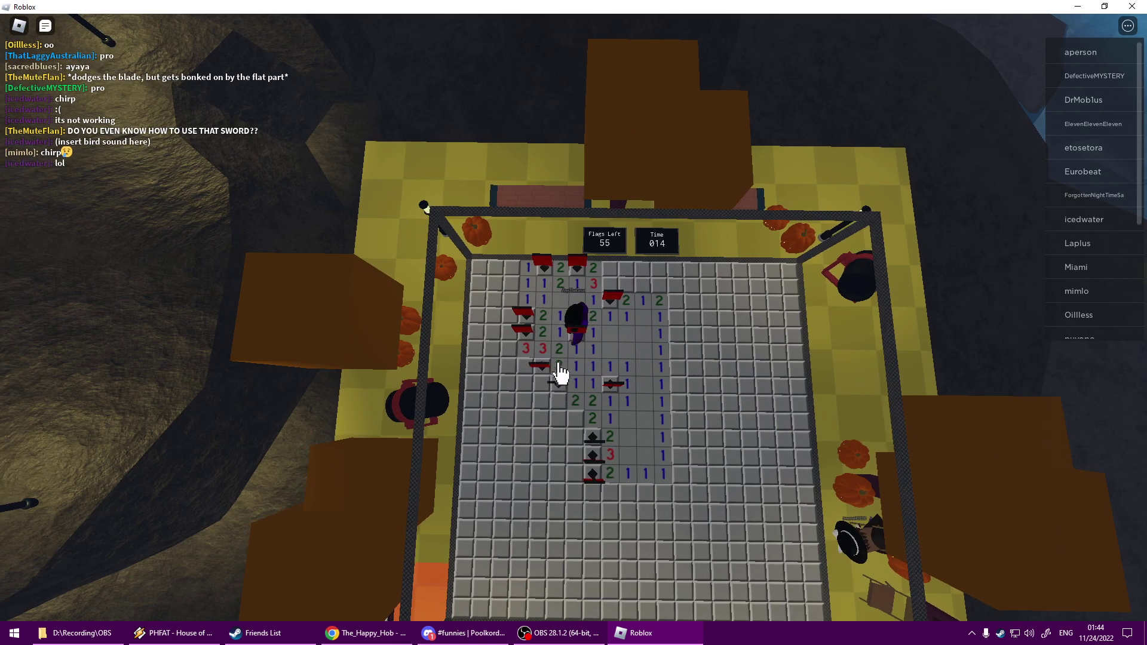
left_click(556, 384)
right_click(578, 422)
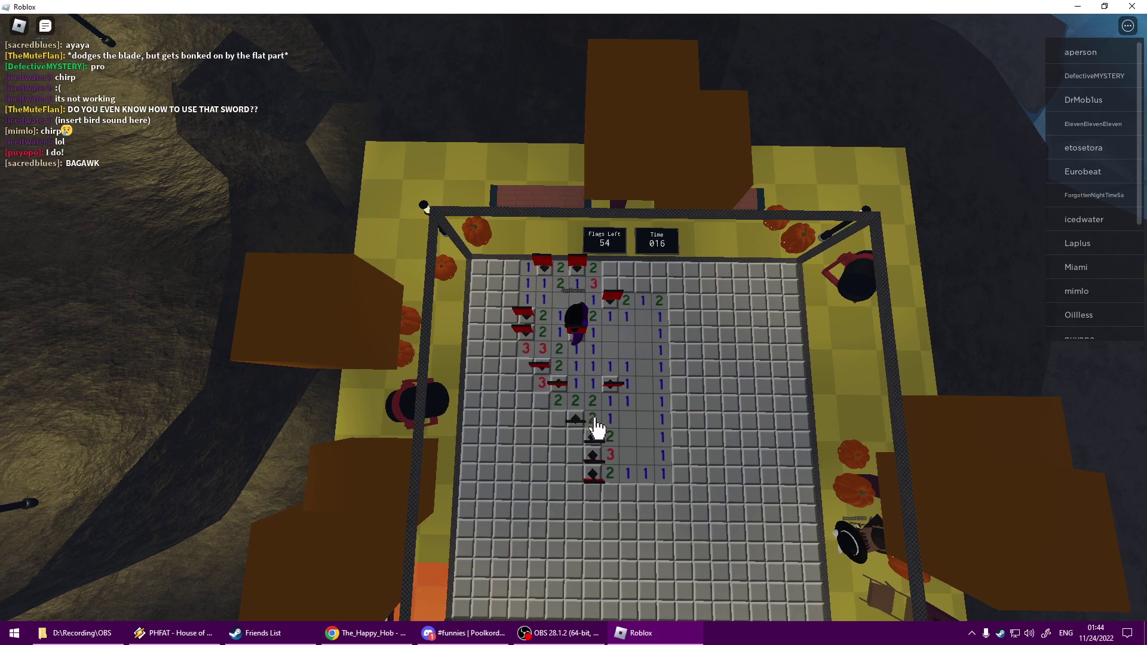
left_click(557, 403)
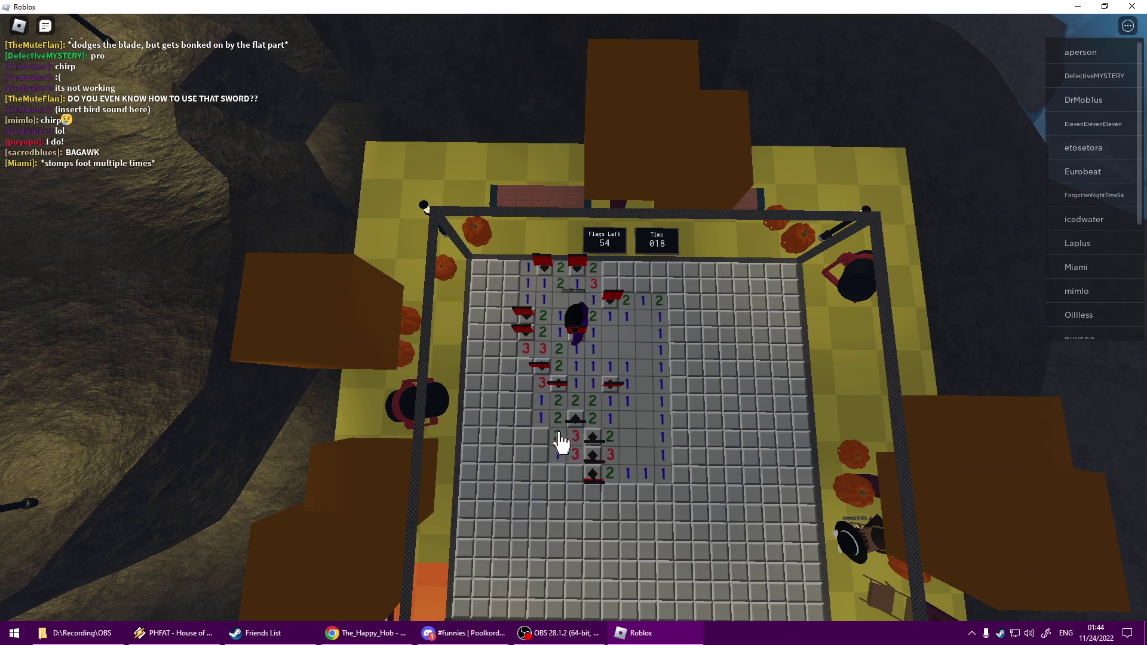
left_click(558, 459)
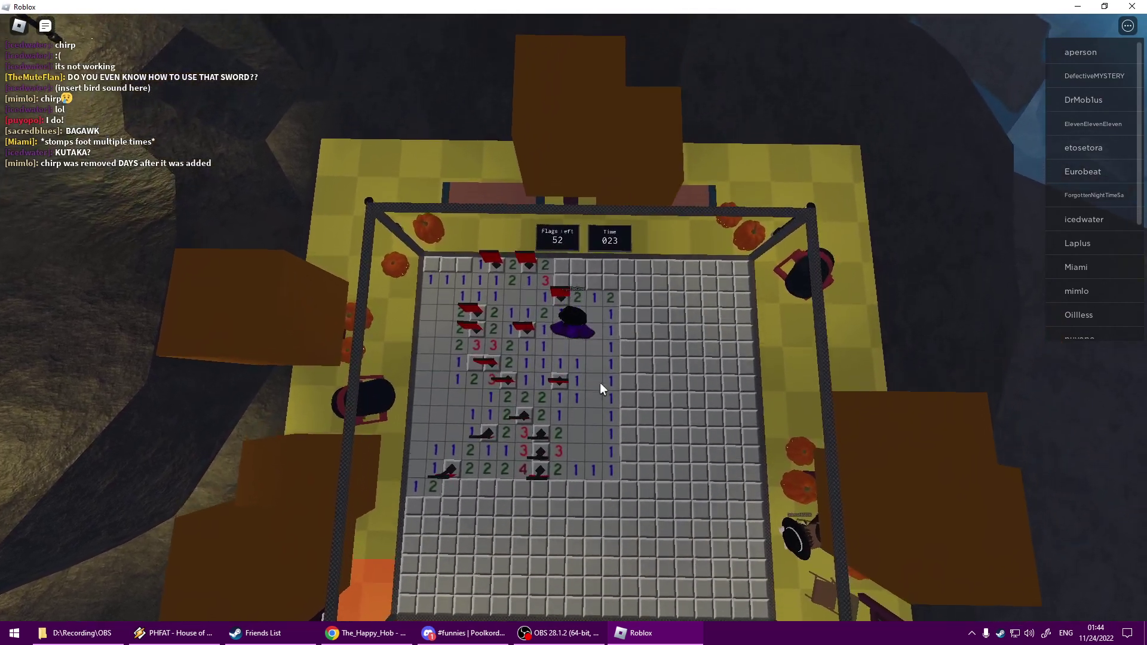
Flag more top-row mines and reveal safe cells in the middle column and right side
right_click(544, 324)
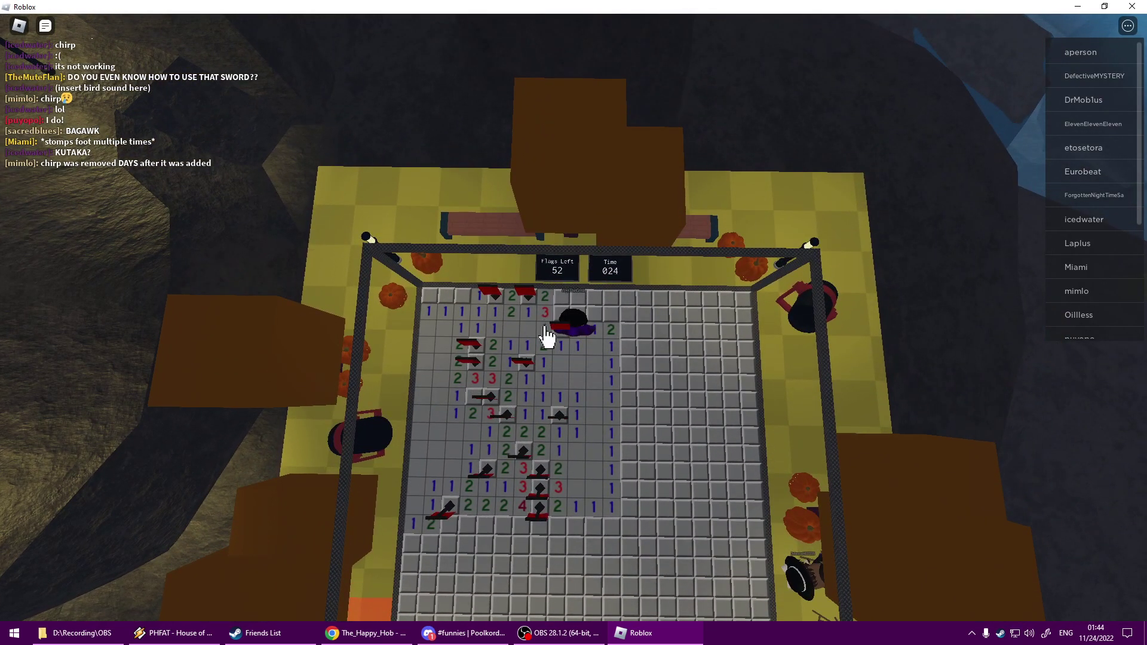
right_click(560, 305)
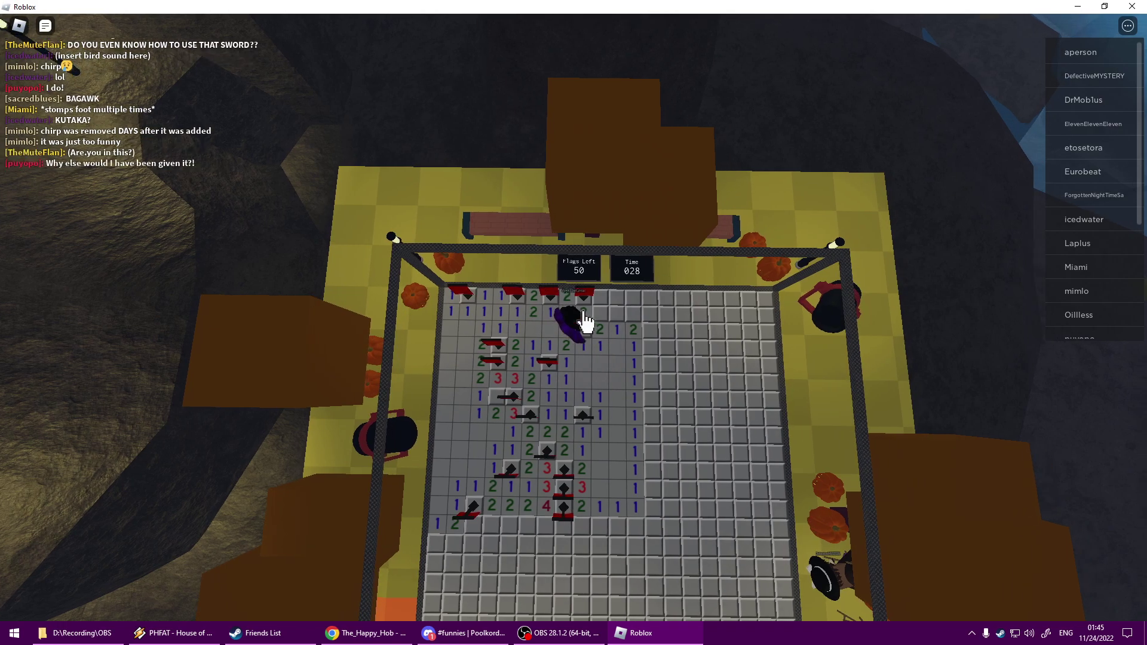
right_click(601, 323)
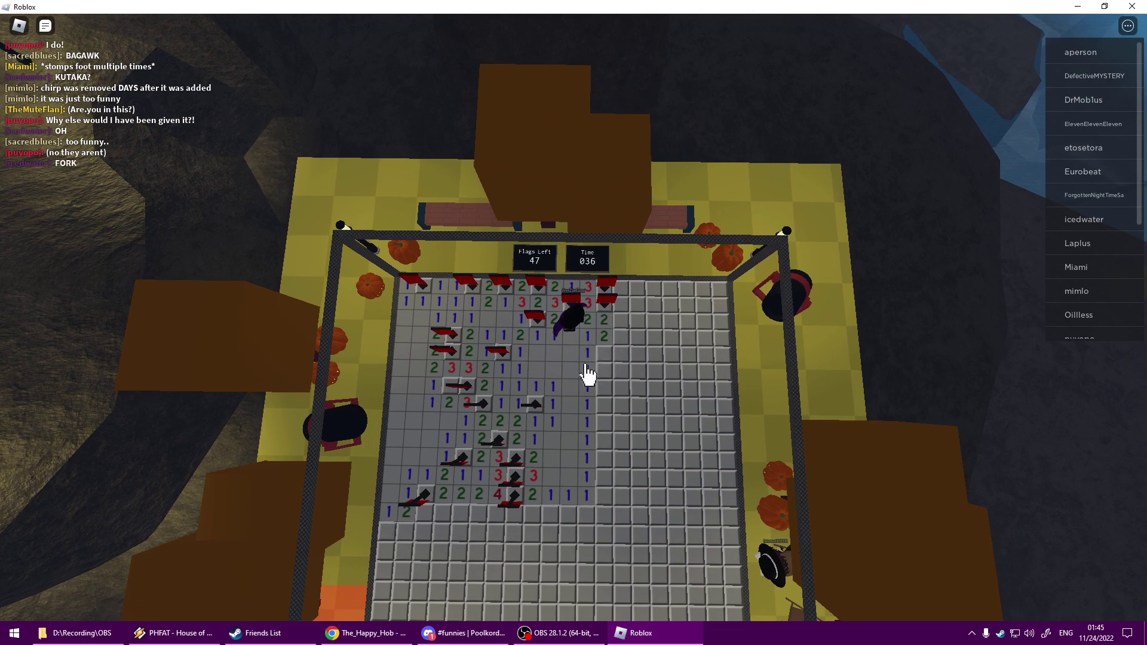
left_click(606, 373)
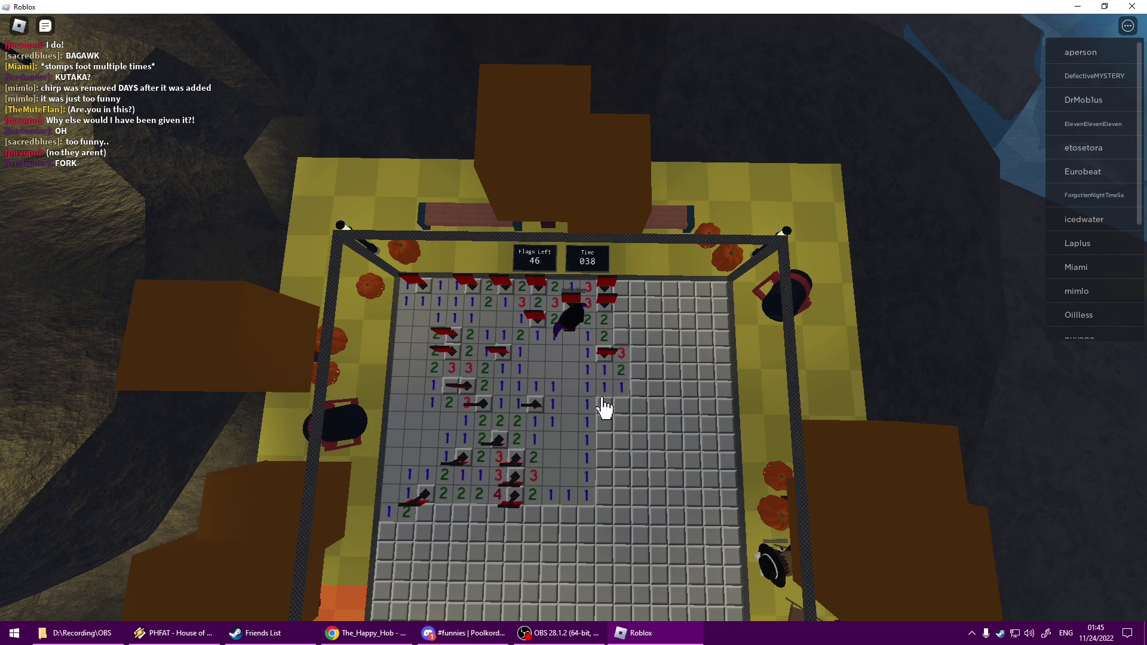
right_click(621, 392)
left_click(638, 377)
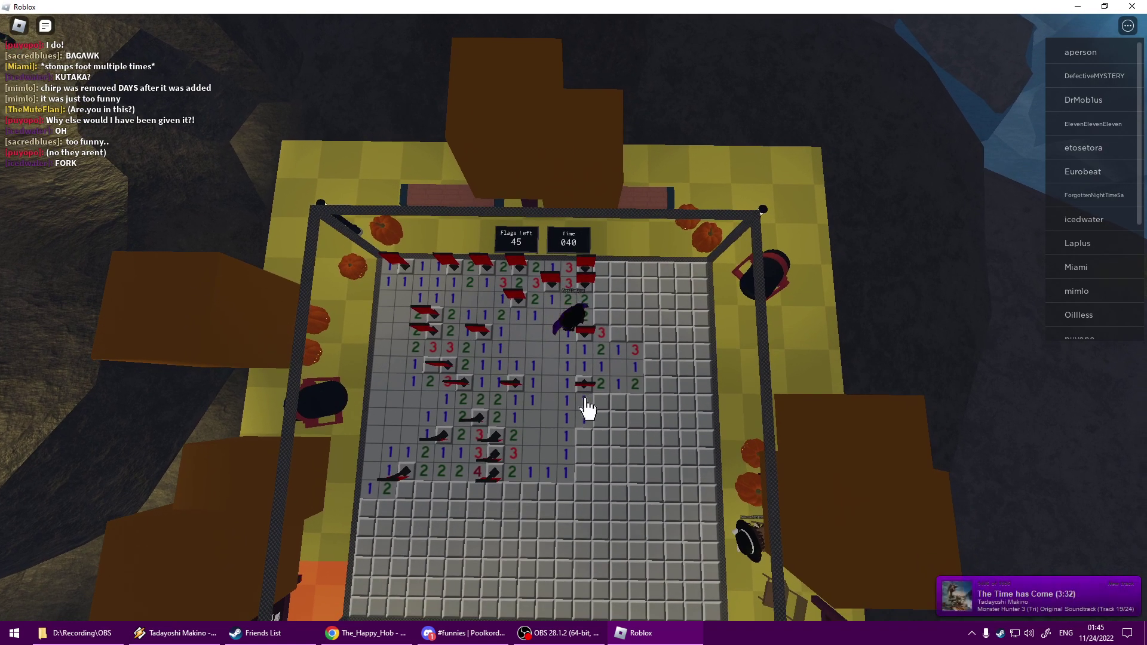
right_click(601, 405)
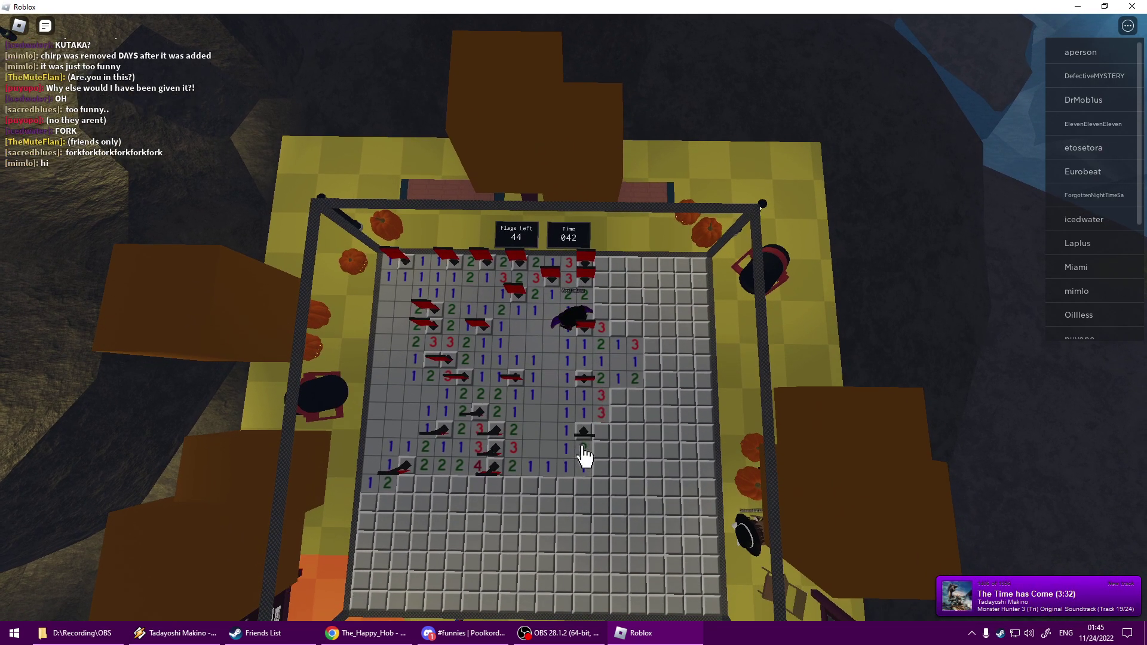
left_click(582, 455)
Reveal safe cells in the right-hand column, flagging mines beside the 3 and toward the top-right
left_click(600, 414)
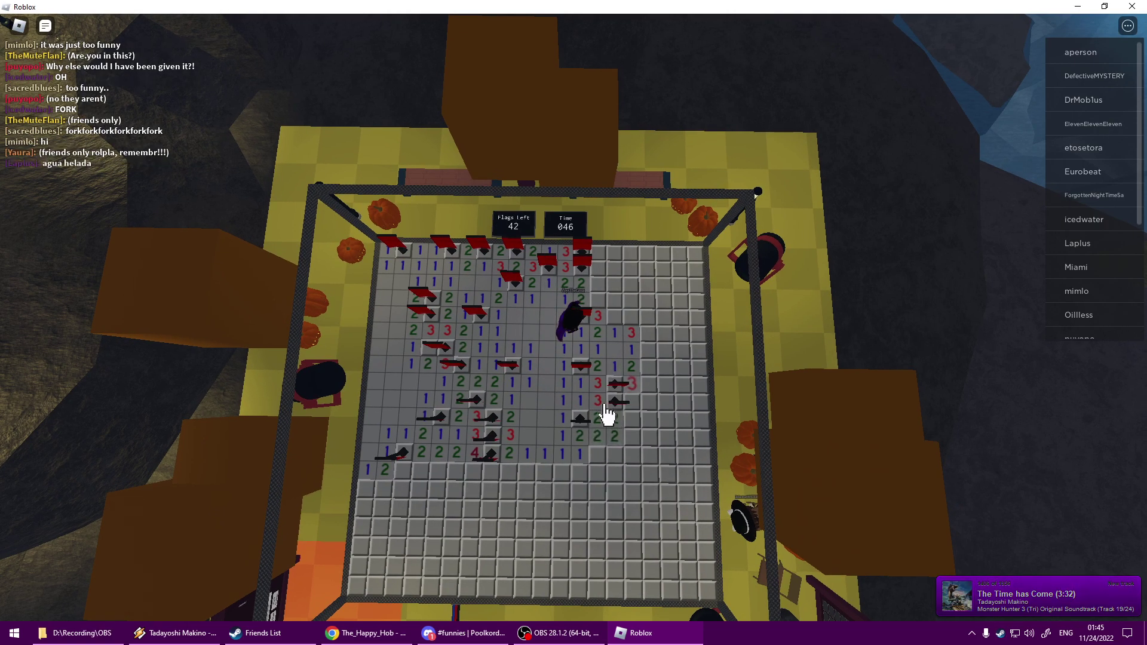
left_click(607, 415)
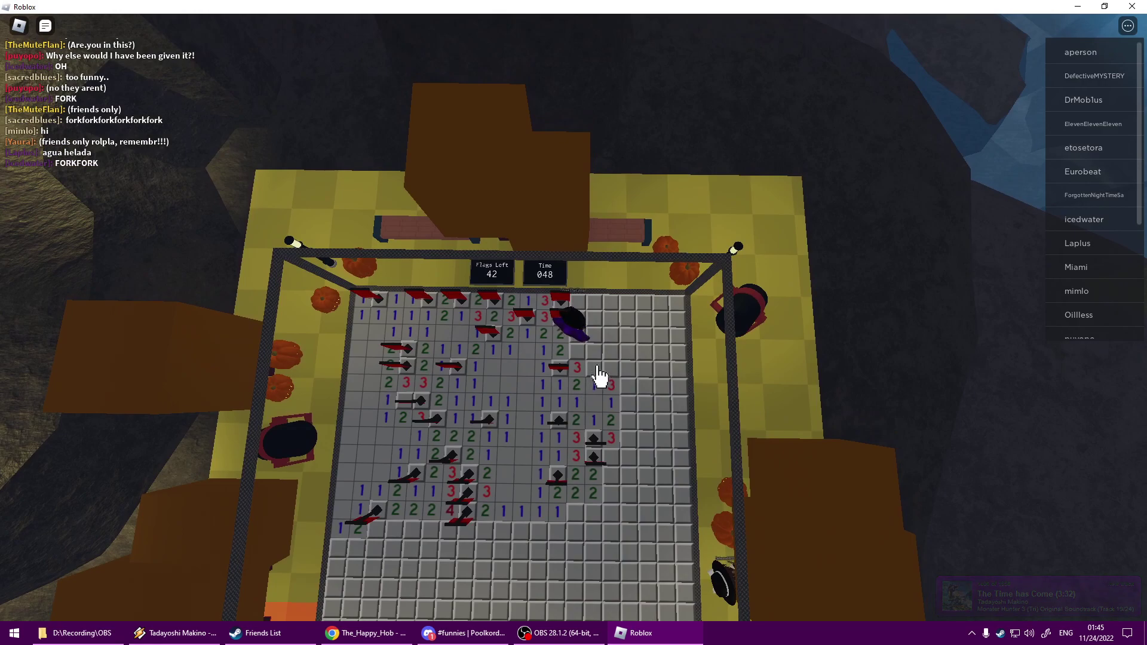
right_click(596, 375)
left_click(610, 389)
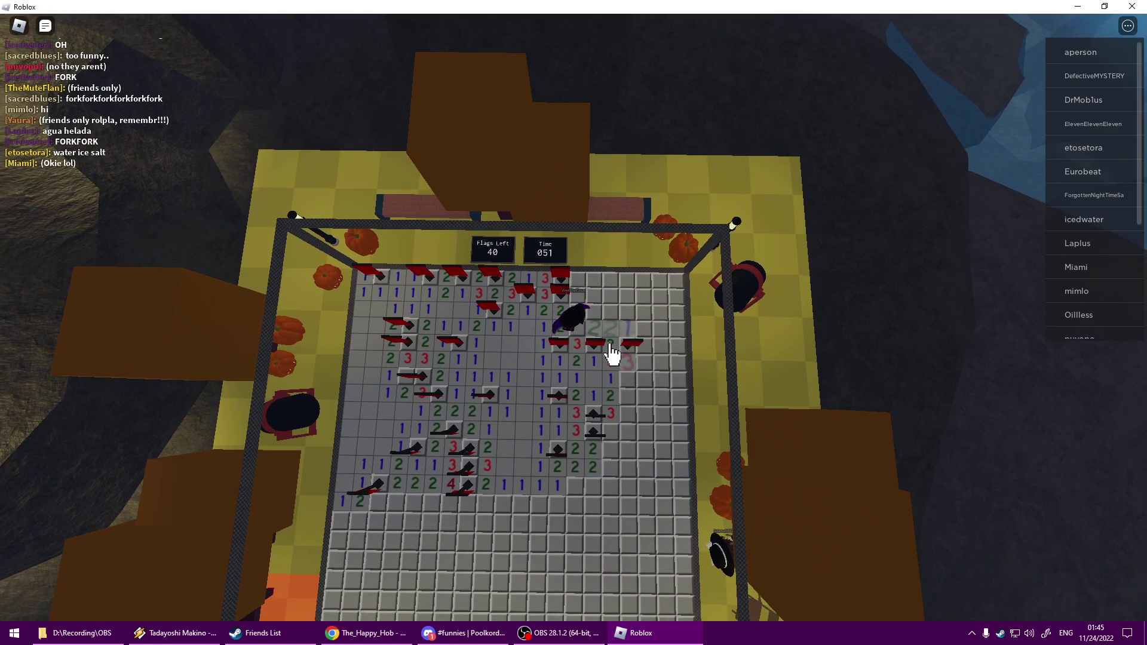
left_click(610, 350)
right_click(619, 380)
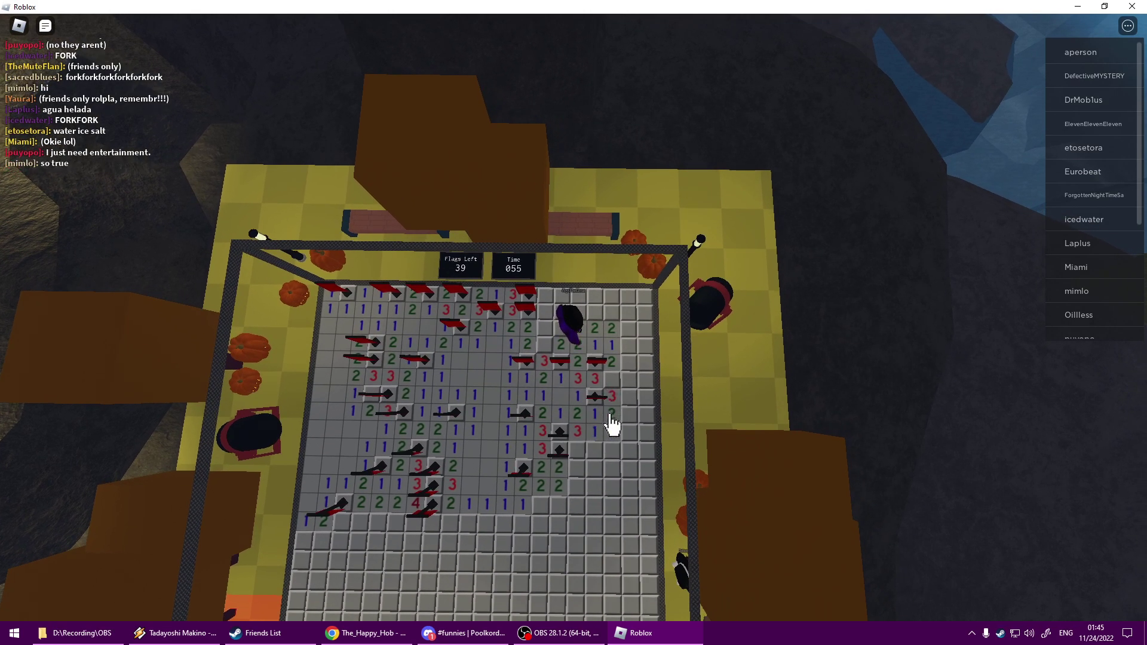
left_click(610, 421)
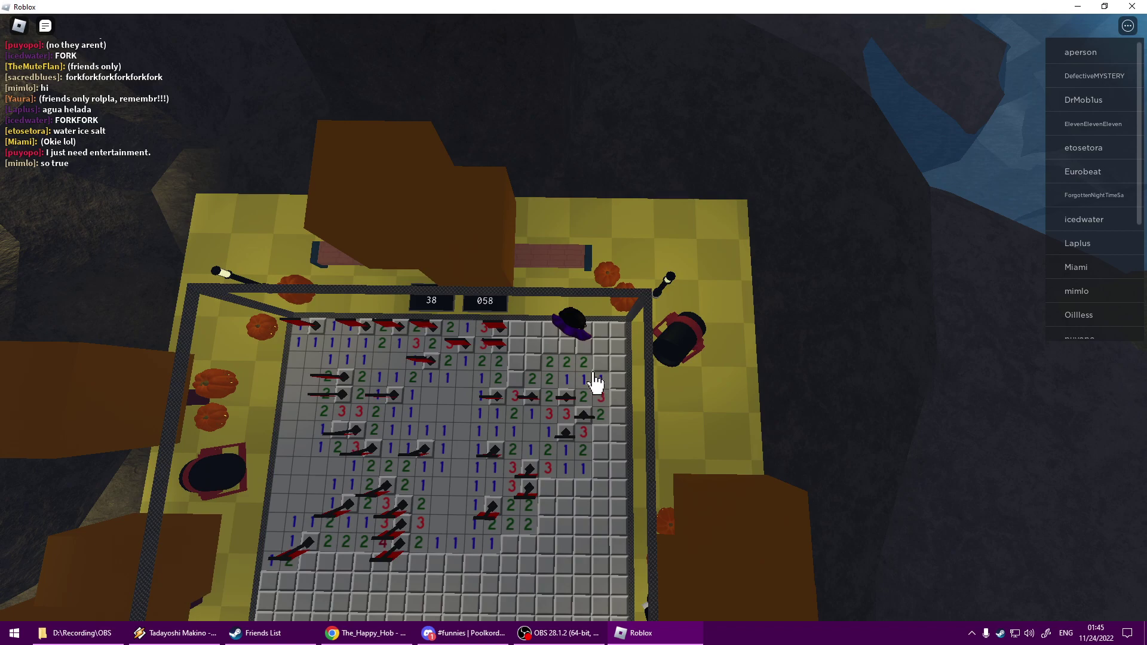
Open the top rows, including the 3s and the top-right corner cells
left_click(598, 377)
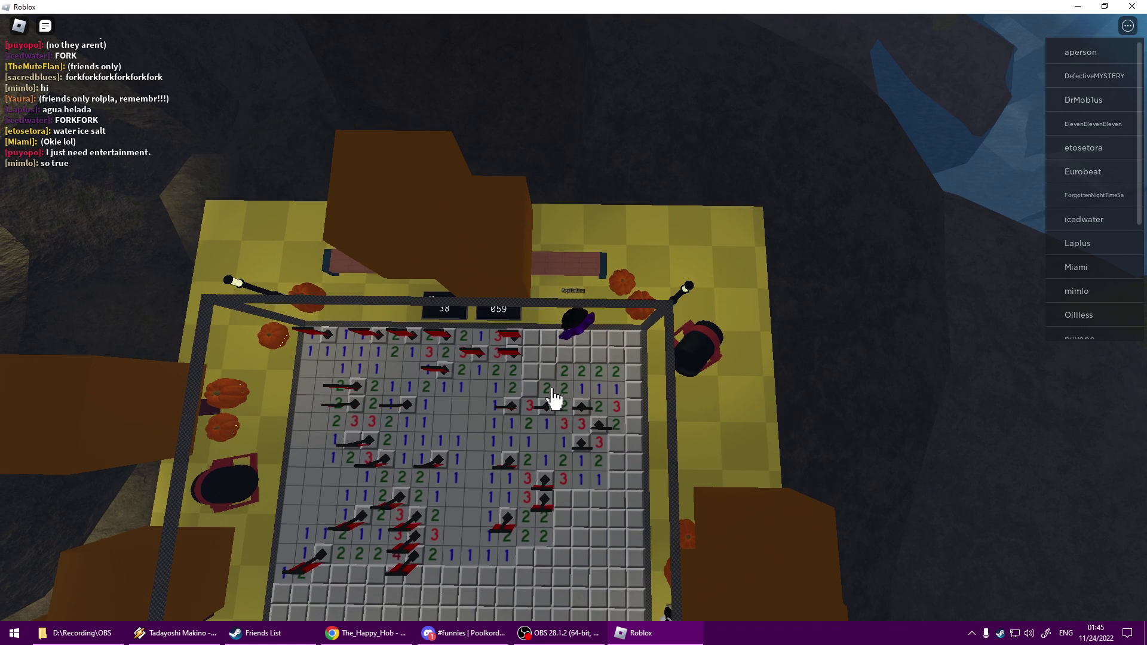
left_click(547, 390)
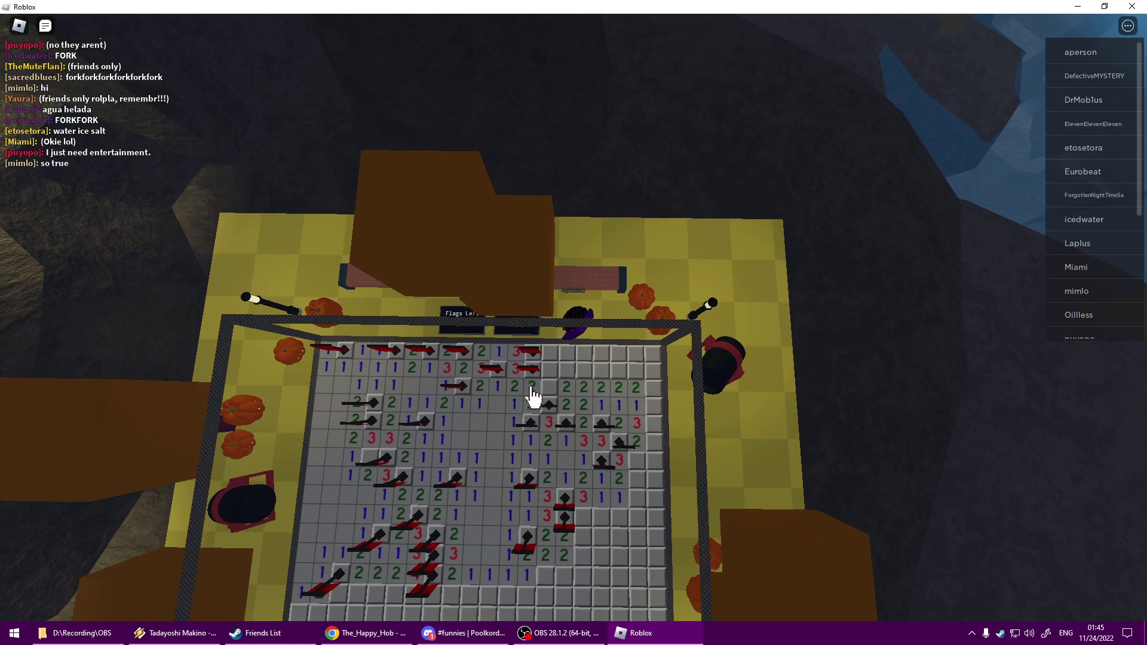
left_click(549, 386)
left_click(550, 376)
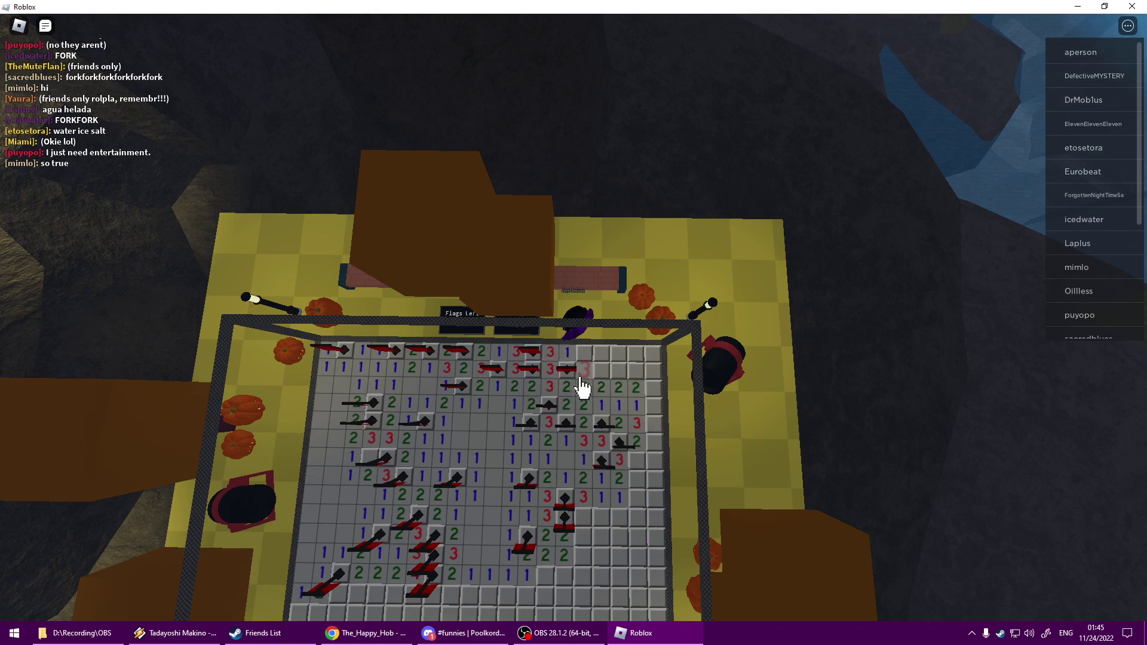
left_click(603, 371)
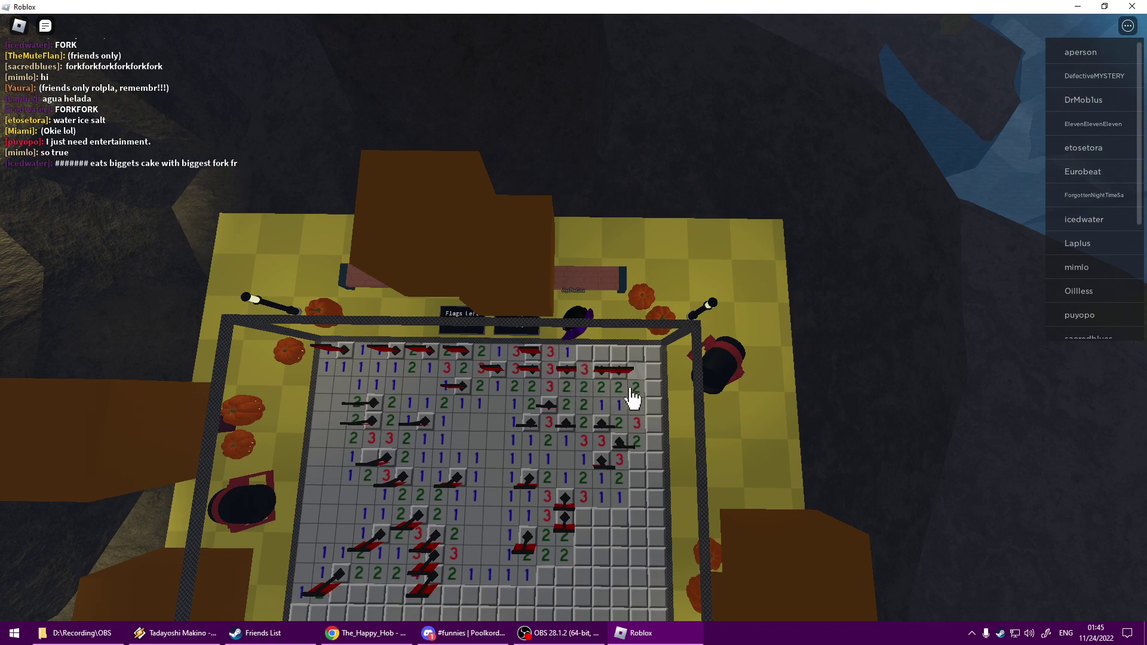
left_click(639, 375)
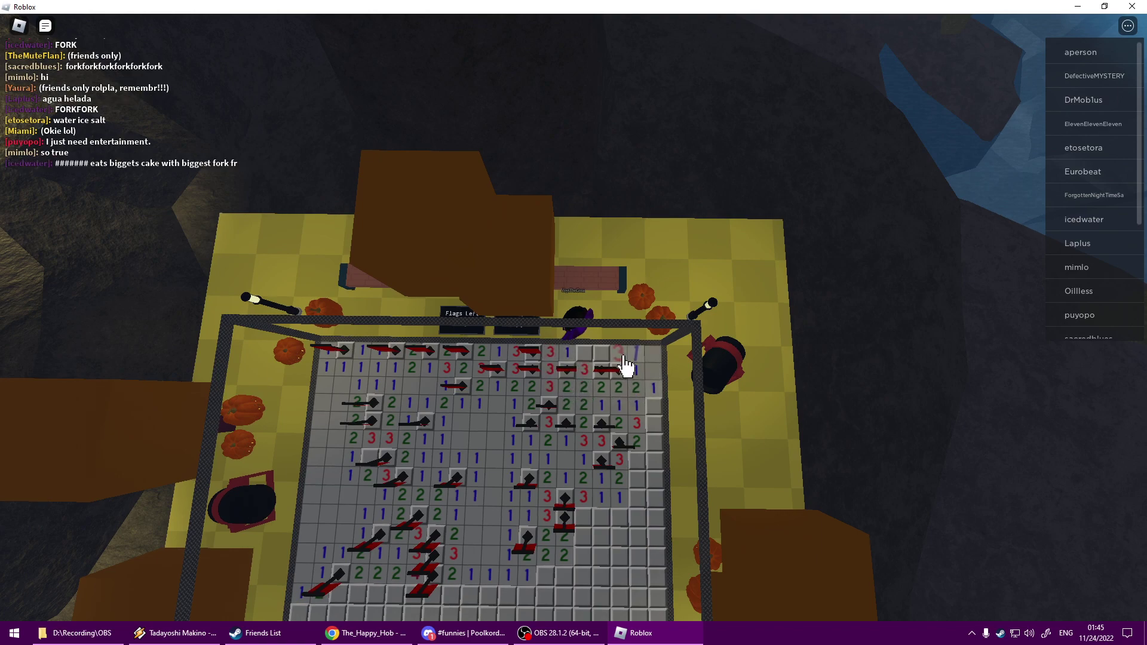
left_click(593, 375)
scroll(594, 375, "down", 2)
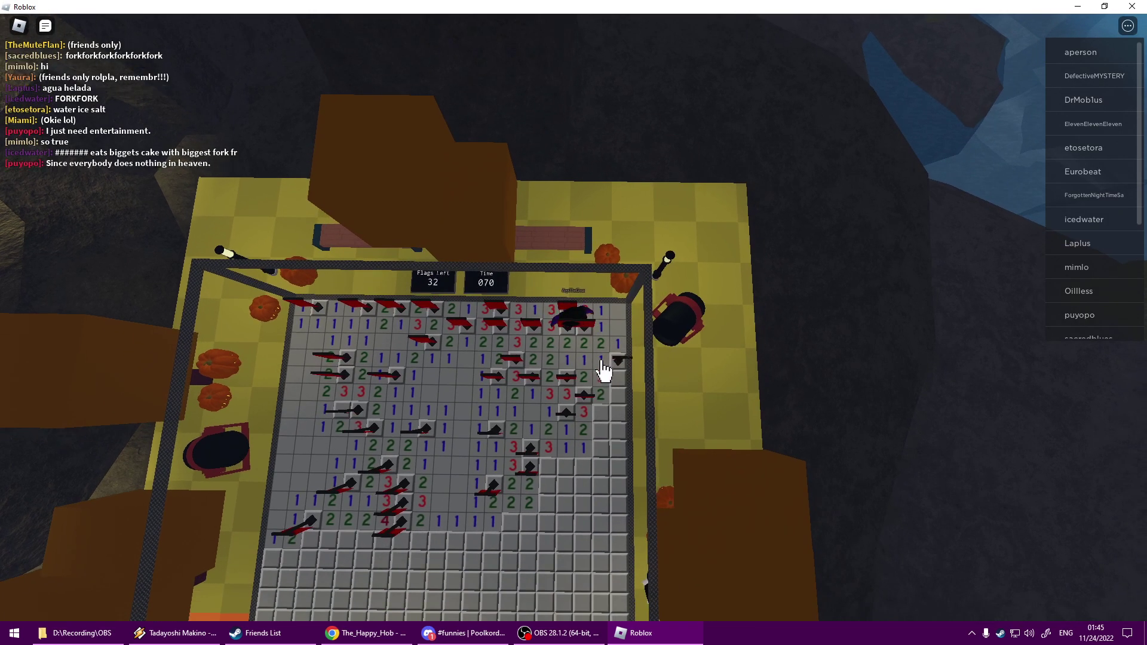
Flag the right-column and lower mines, revealing the 3s below the flagged row
right_click(617, 403)
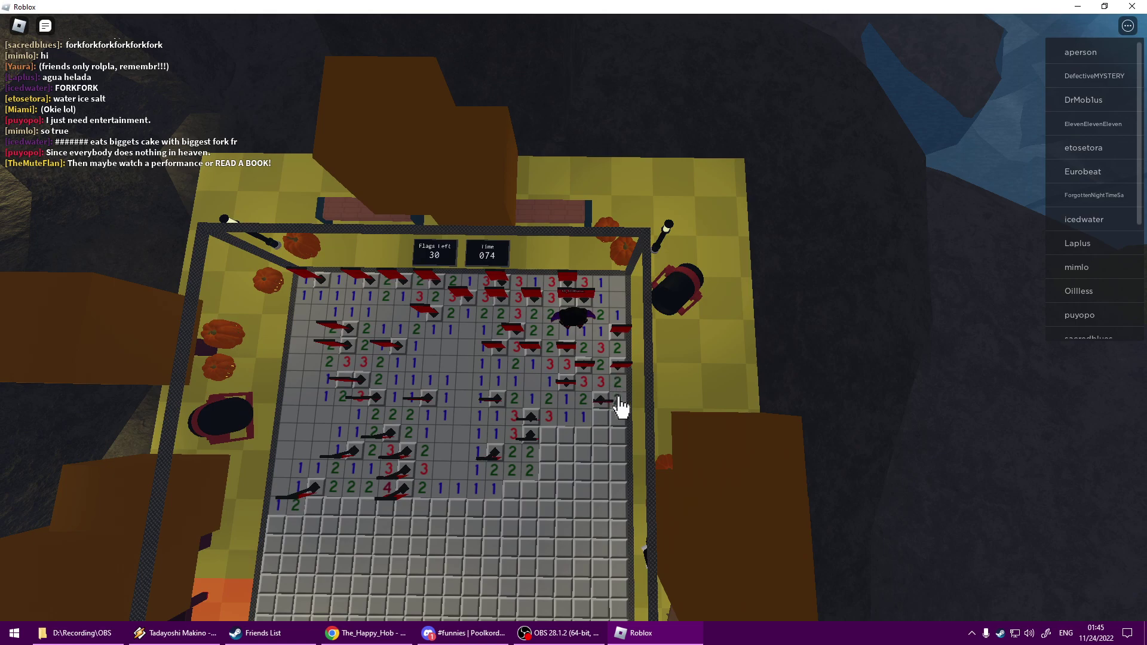
left_click(621, 406)
scroll(596, 420, "down", 2)
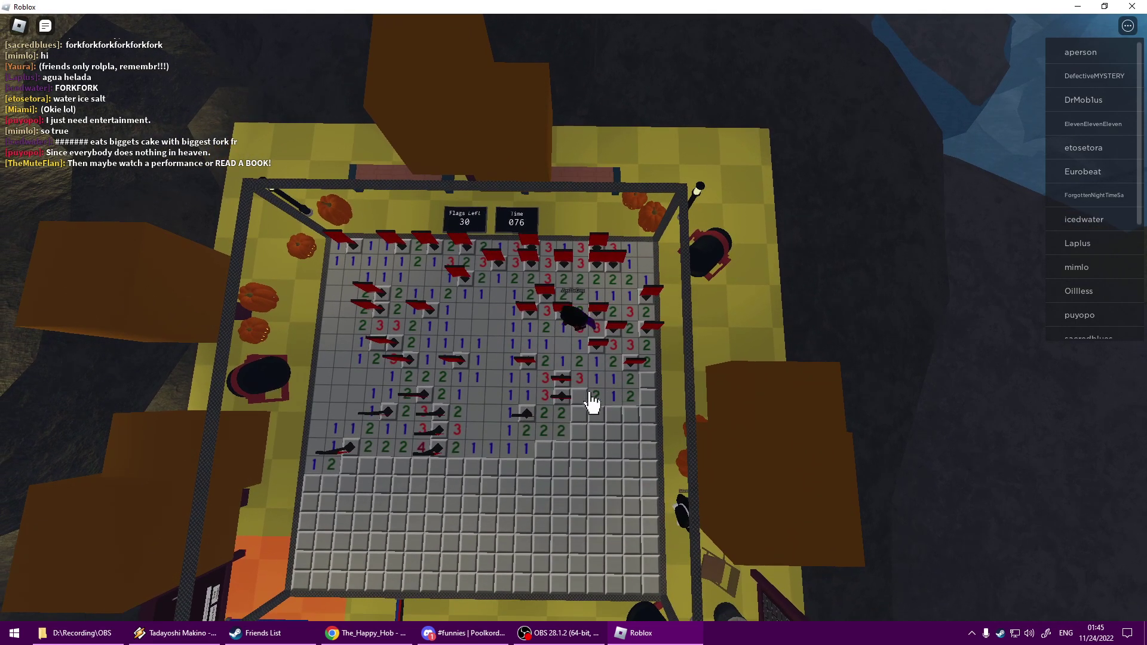
right_click(582, 401)
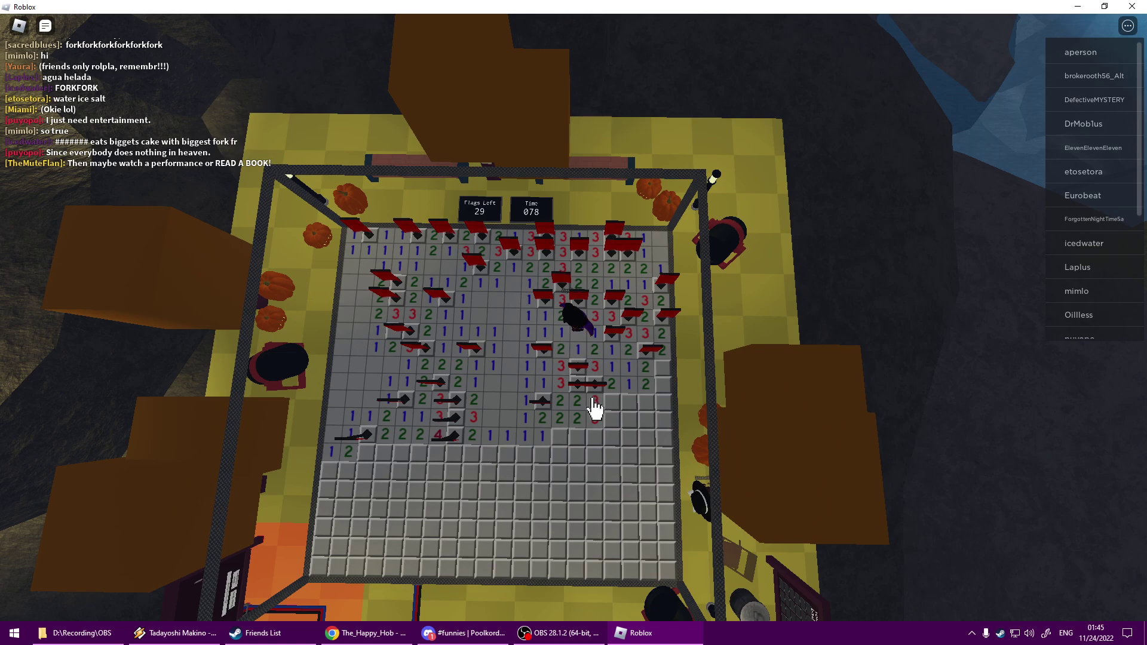
left_click(595, 408)
left_click(560, 428)
right_click(584, 414)
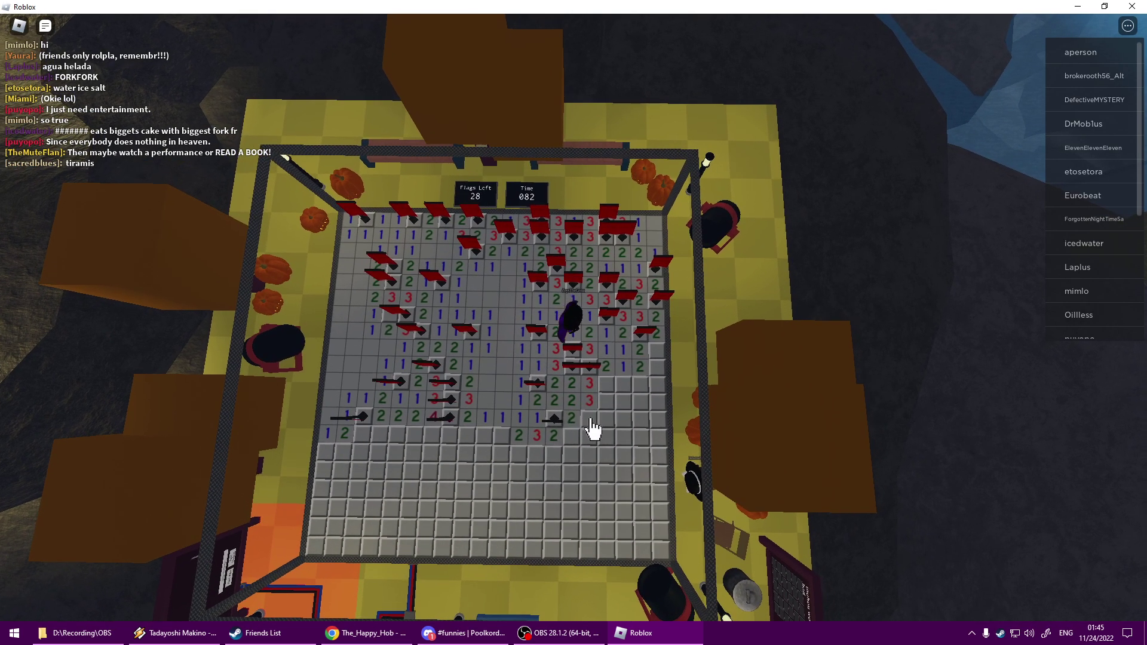
left_click(574, 441)
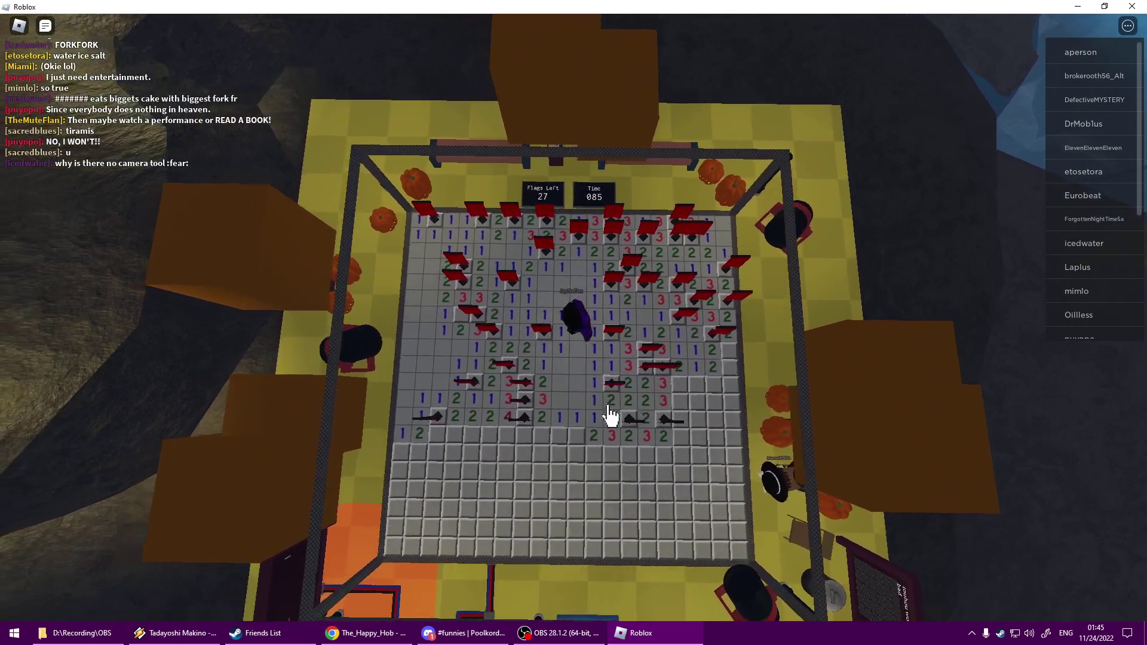
Flag the mine at the clearing's lower edge and reveal nearby safe cells, including a 3
right_click(609, 414)
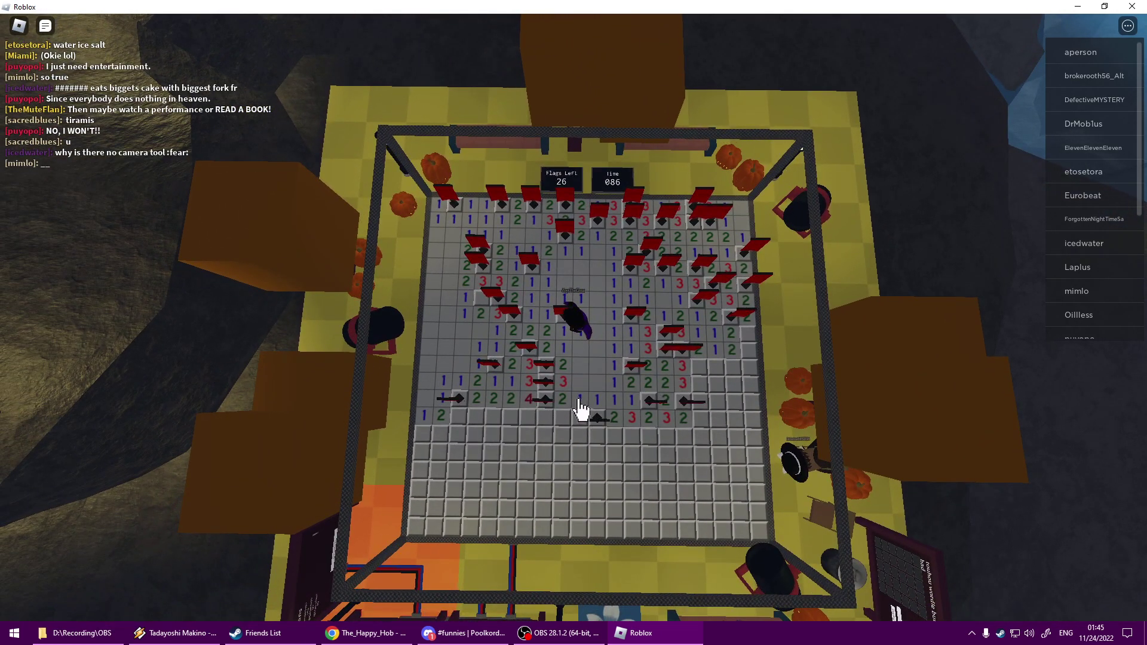
left_click(587, 421)
left_click(588, 427)
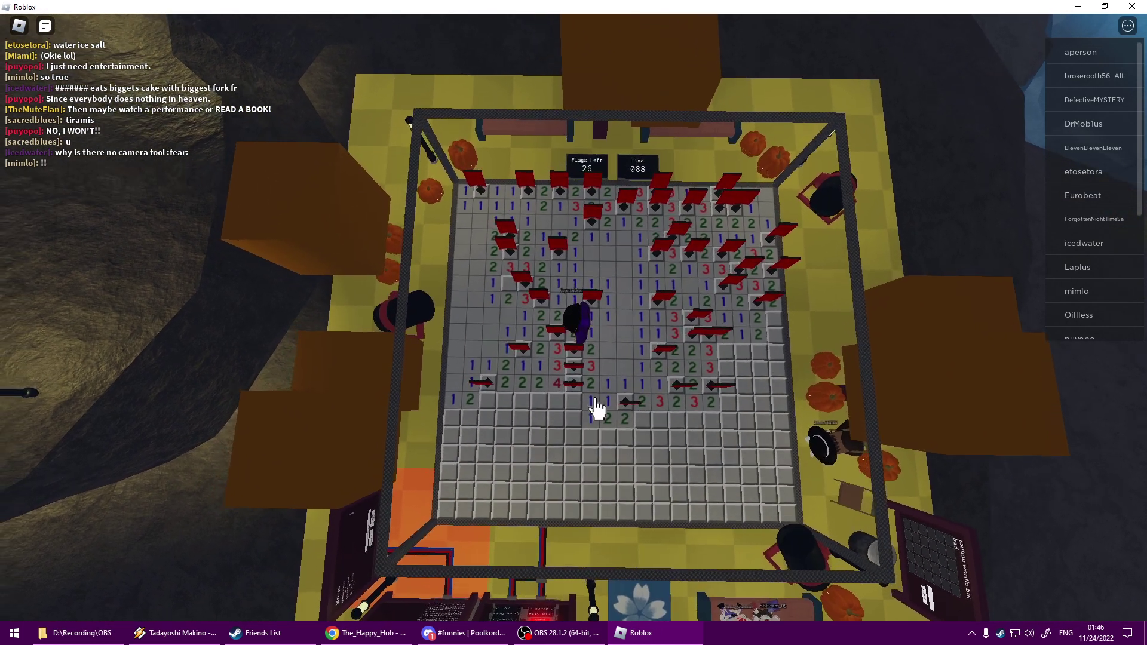
left_click(595, 409)
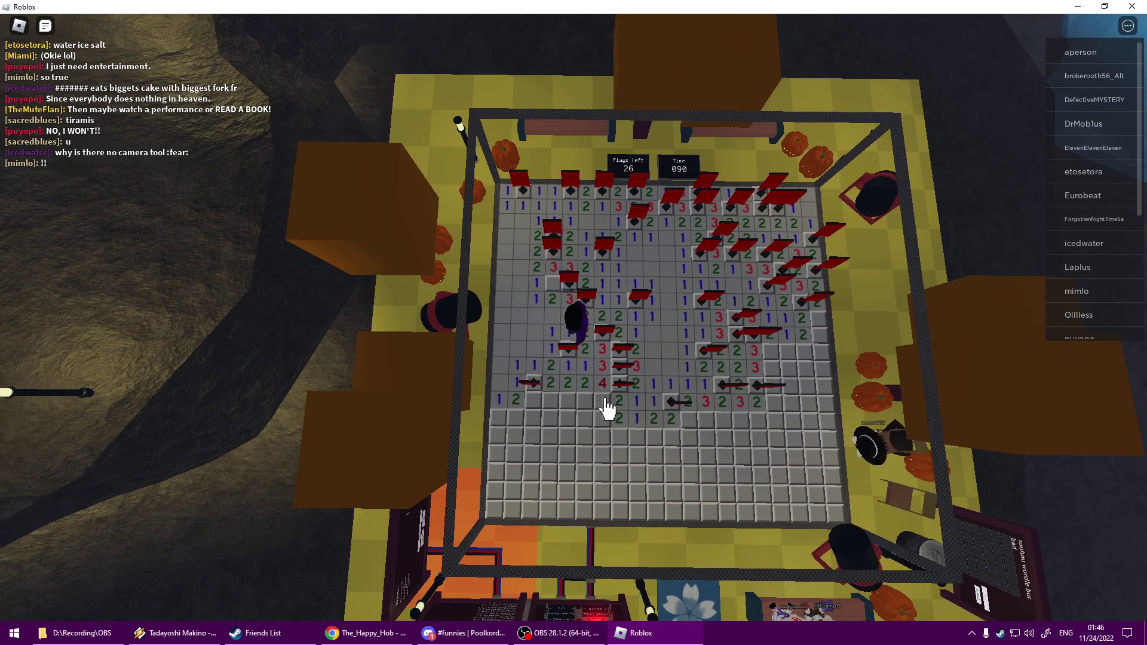
left_click(587, 393)
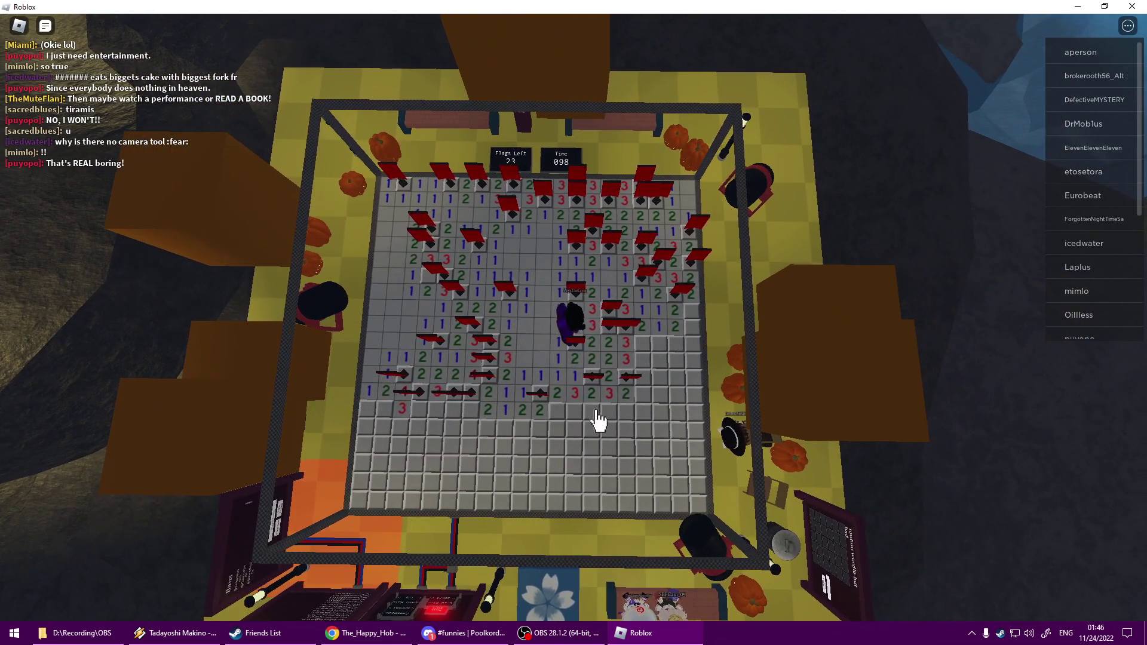
Flag the mine right of the 2 2 2 row and uncover the 3 4 3 cells and lower-left area
right_click(555, 411)
left_click(572, 405)
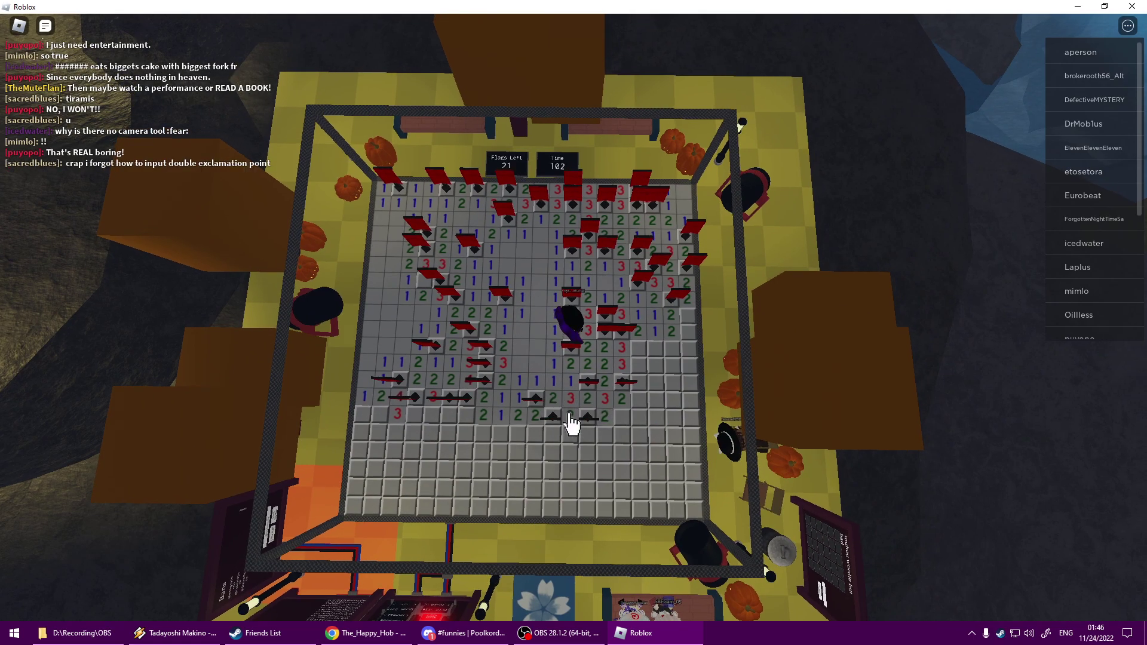
left_click(574, 422)
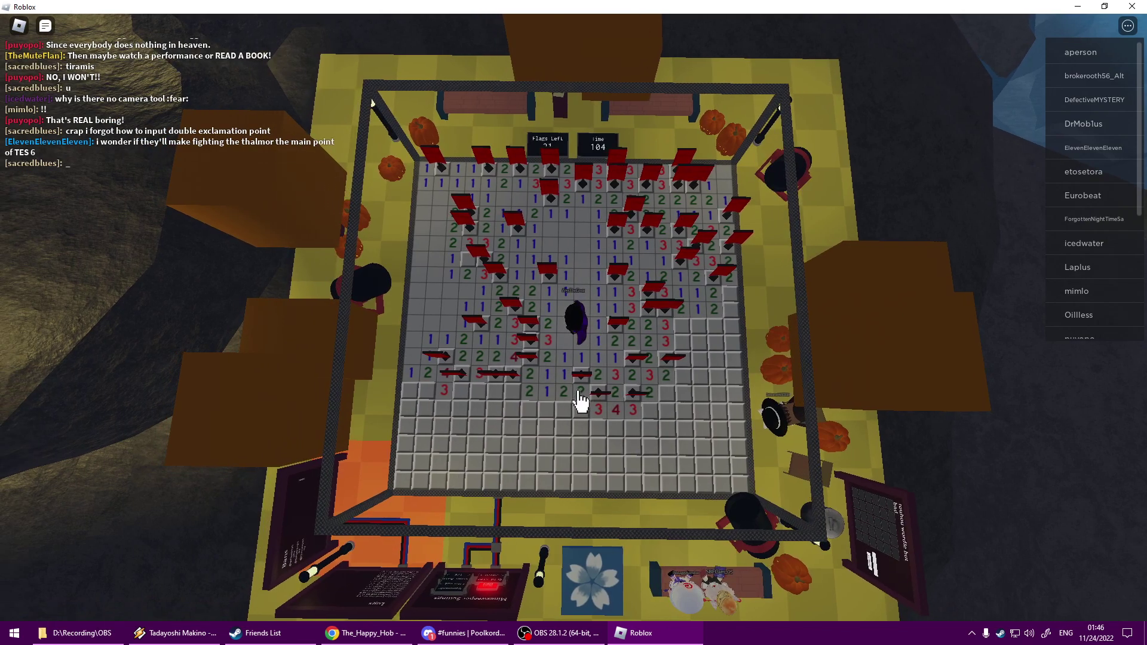
left_click(581, 401)
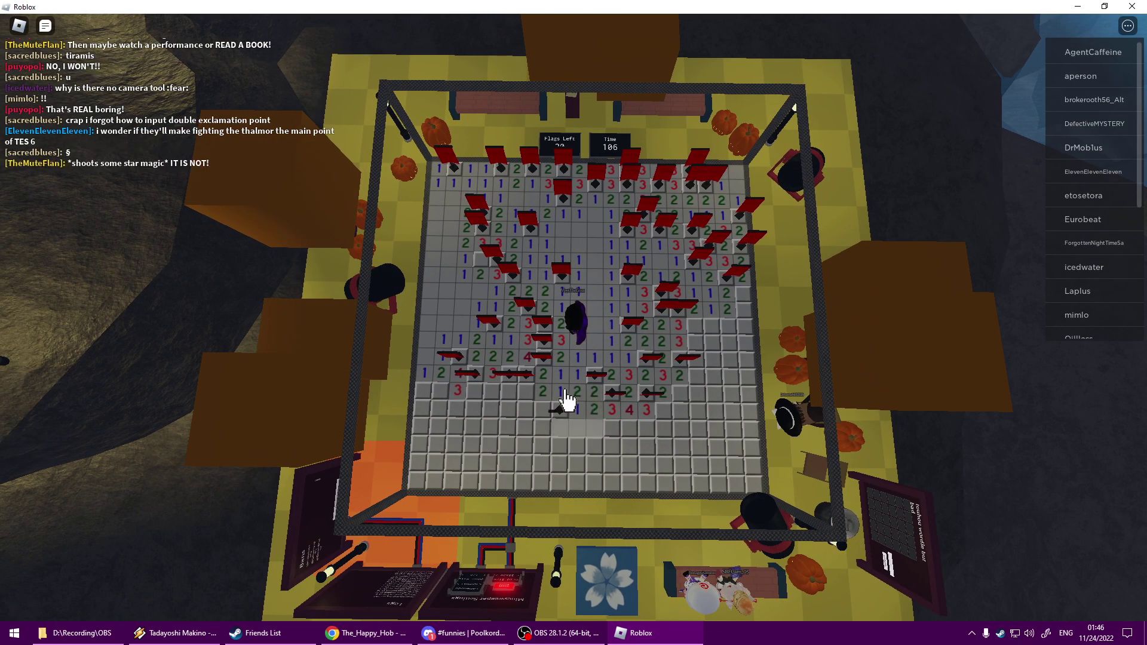
left_click(561, 412)
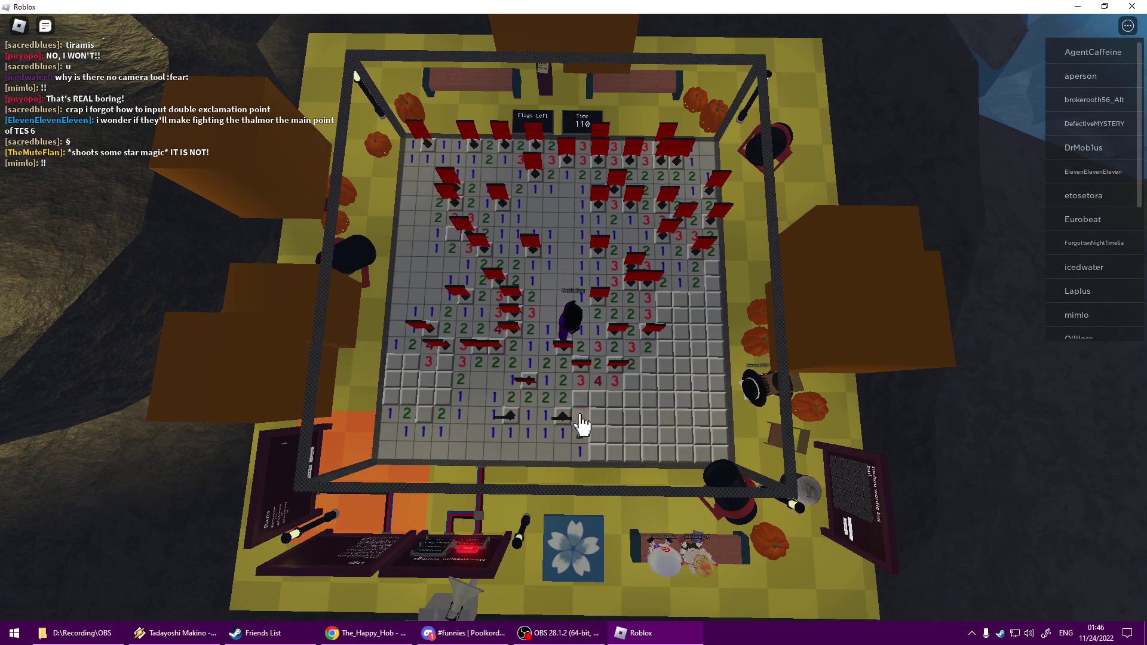
left_click(581, 417)
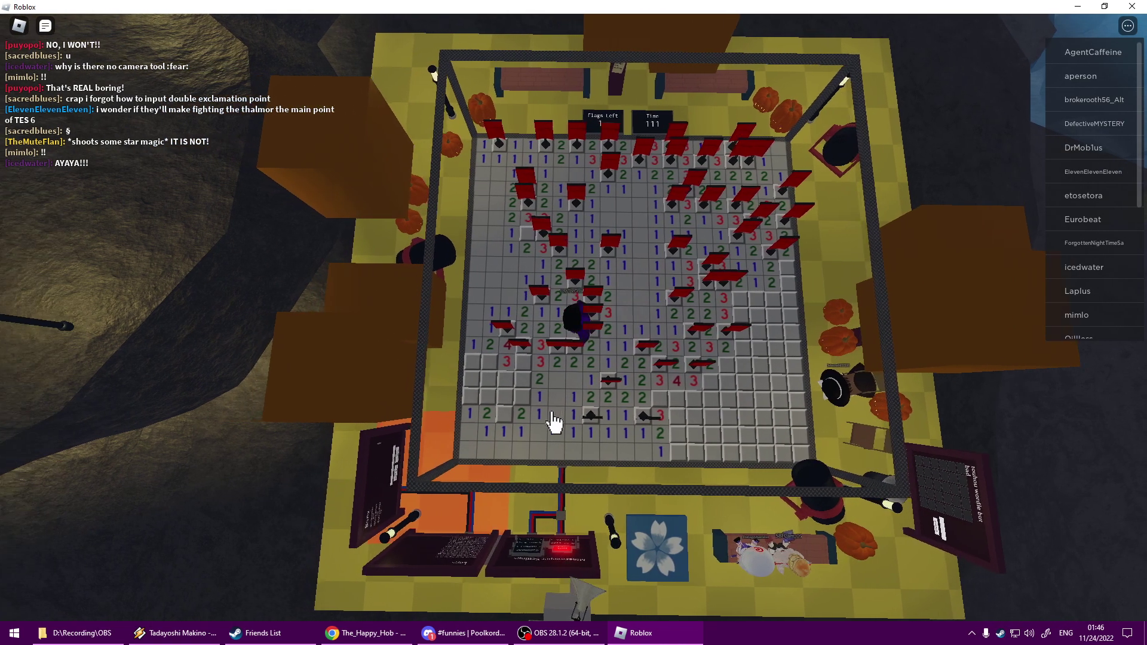
Flag four mines around the red 3 and lower area, then reveal two safe cells
right_click(538, 422)
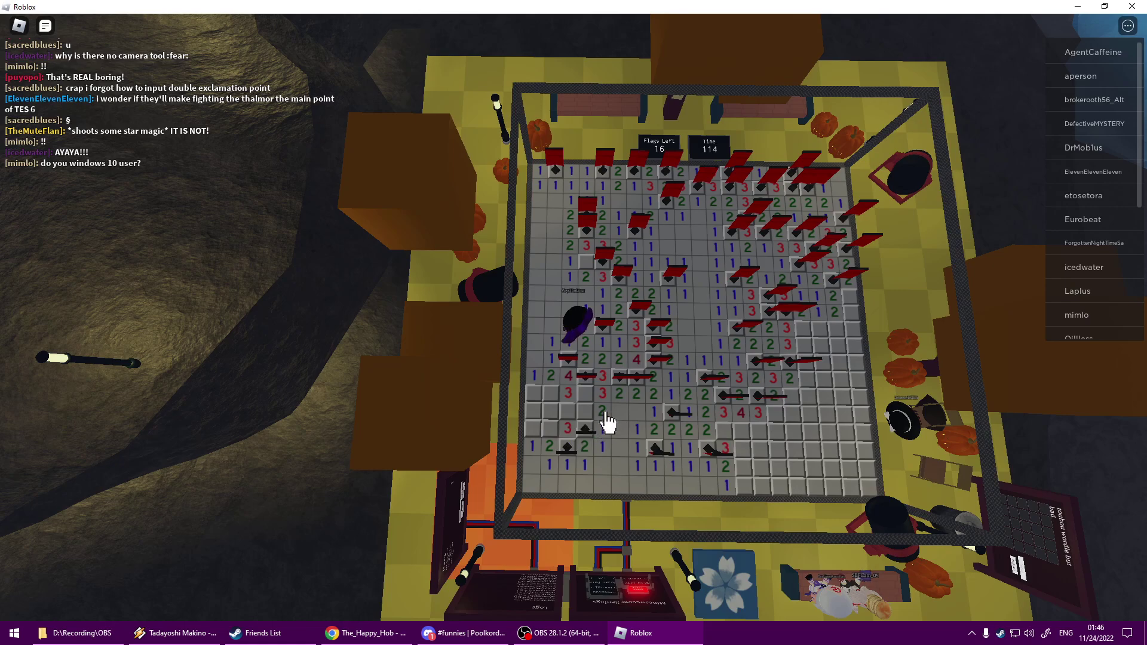
right_click(592, 408)
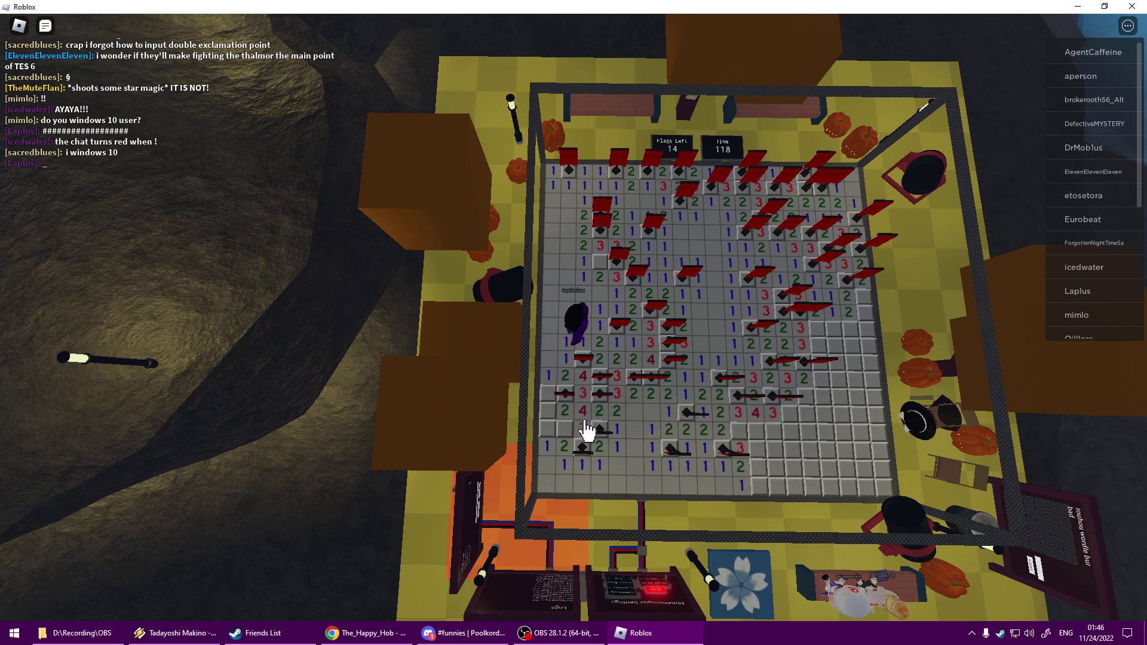
right_click(575, 415)
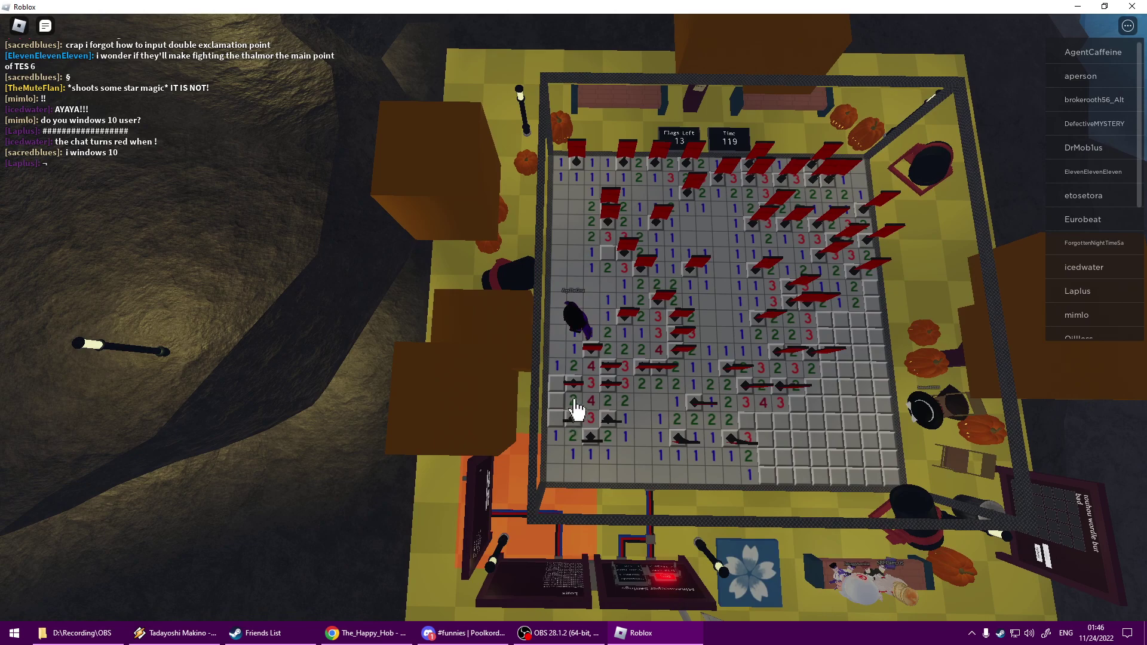
right_click(575, 407)
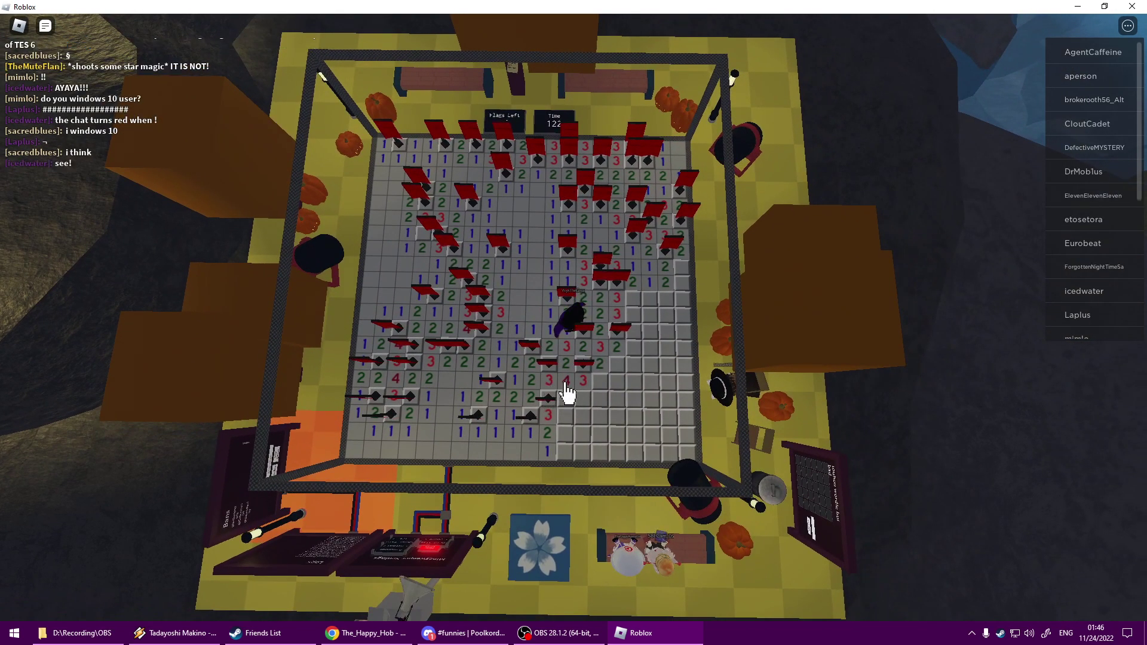
left_click(548, 413)
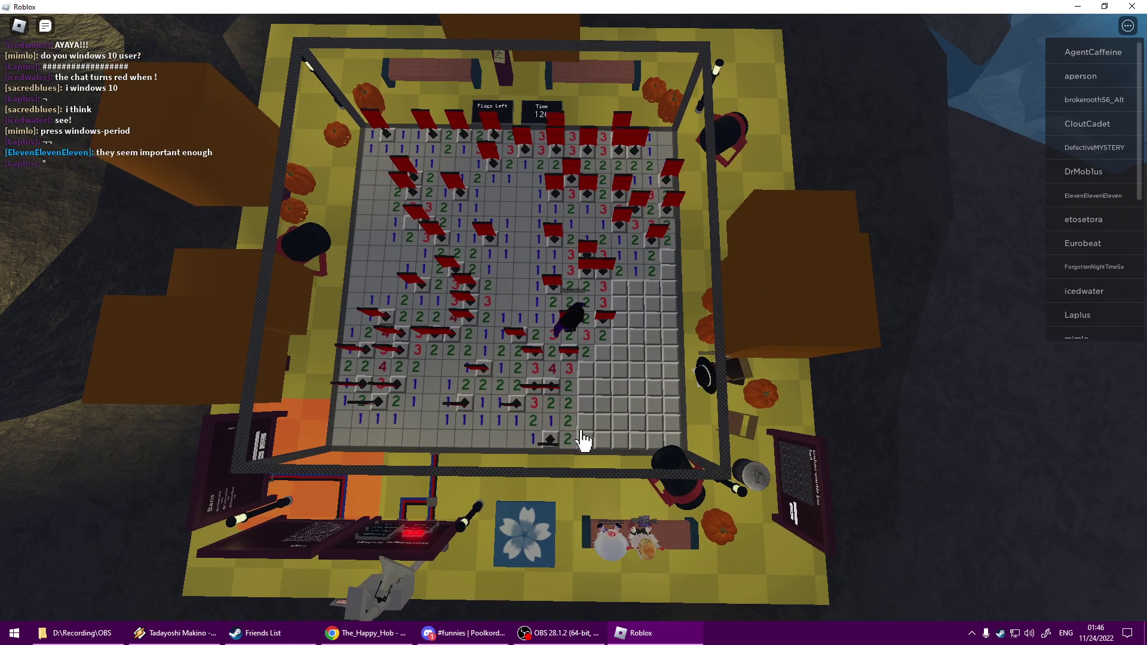
left_click(585, 411)
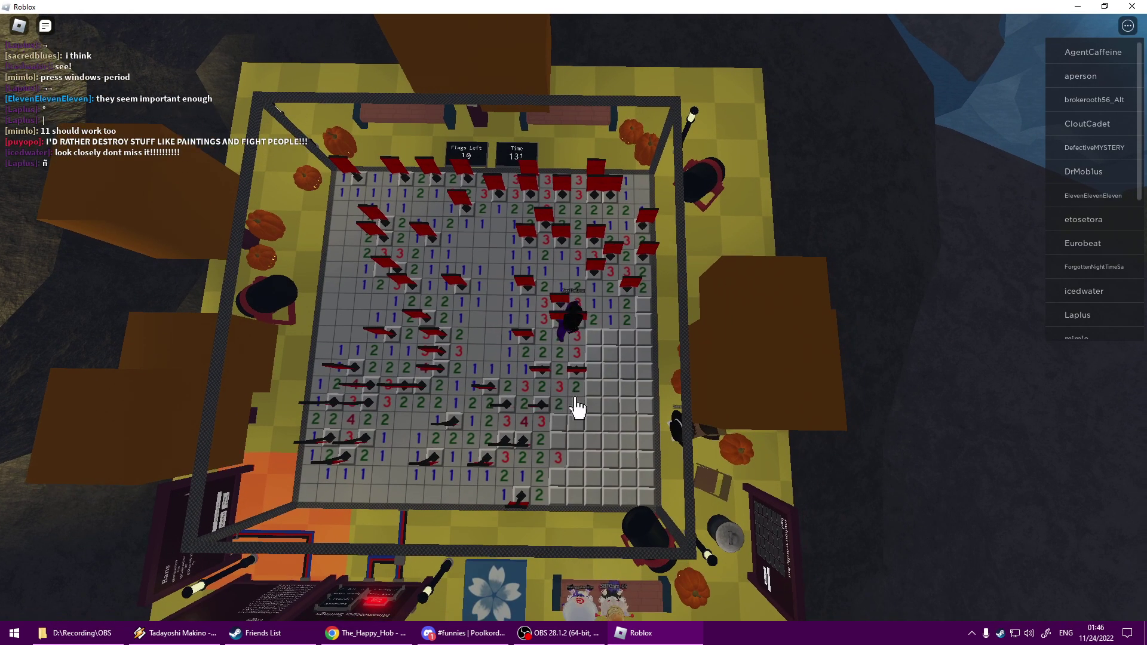
Clear the remaining right and lower-right cells and flag the last mine, stopping the timer at 150
left_click(577, 409)
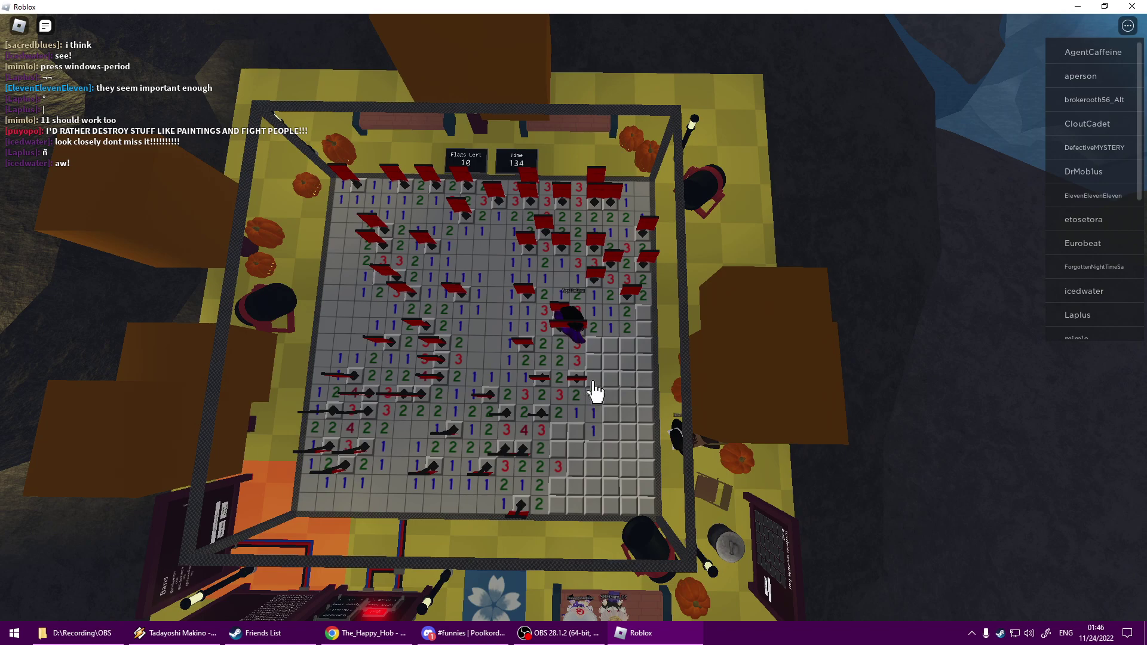
left_click(592, 401)
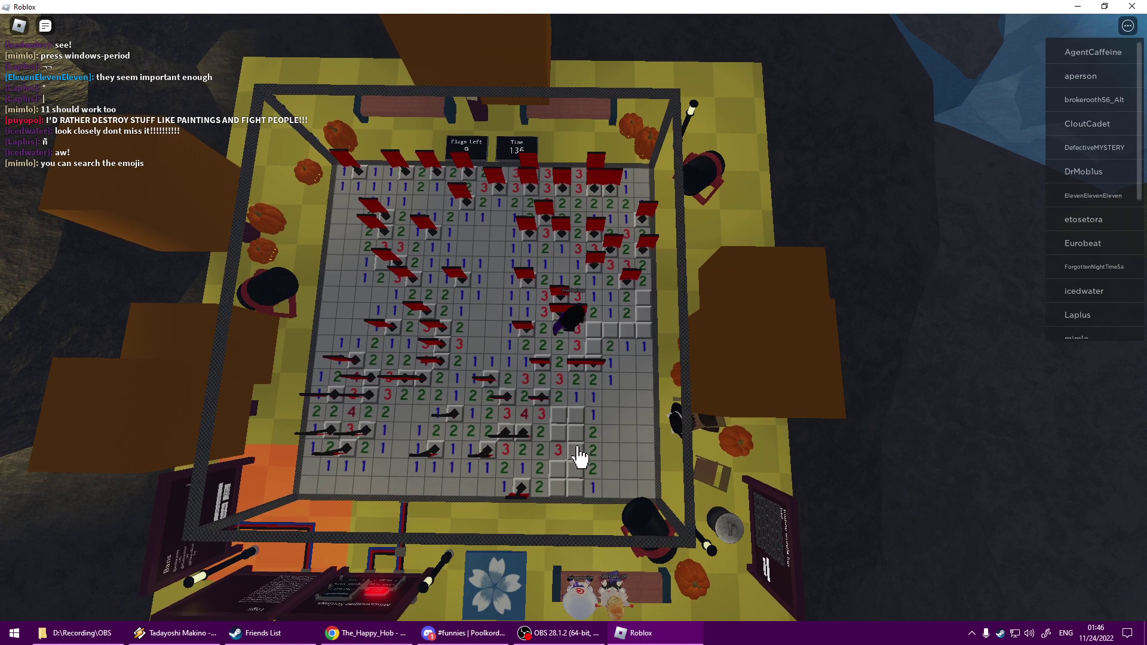
left_click(594, 440)
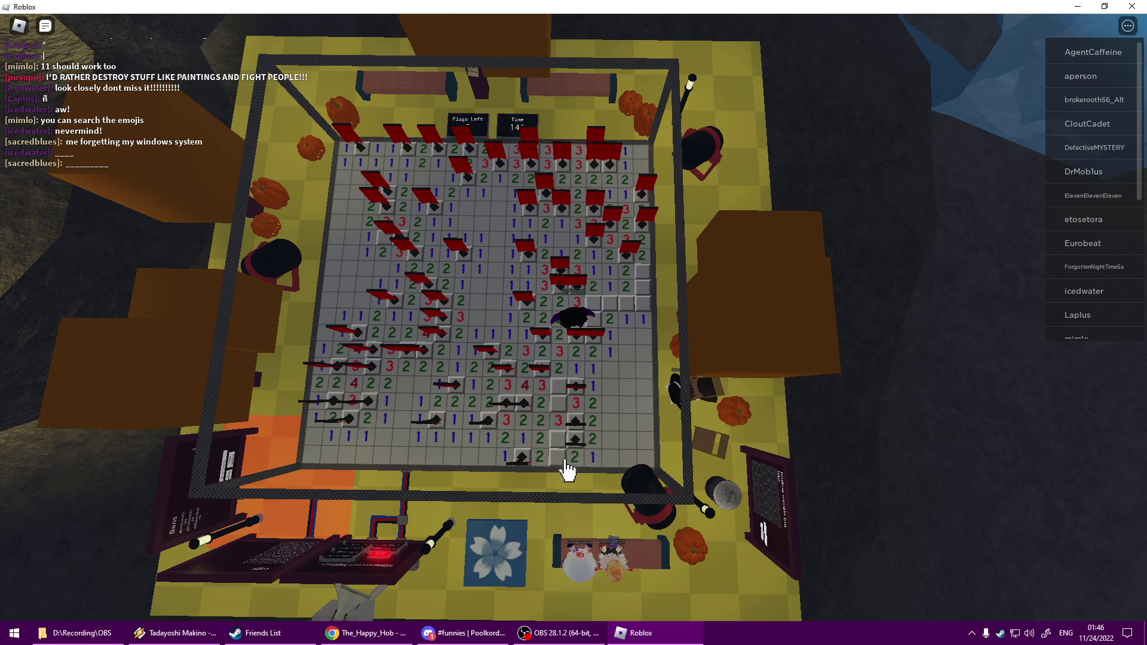
left_click(576, 466)
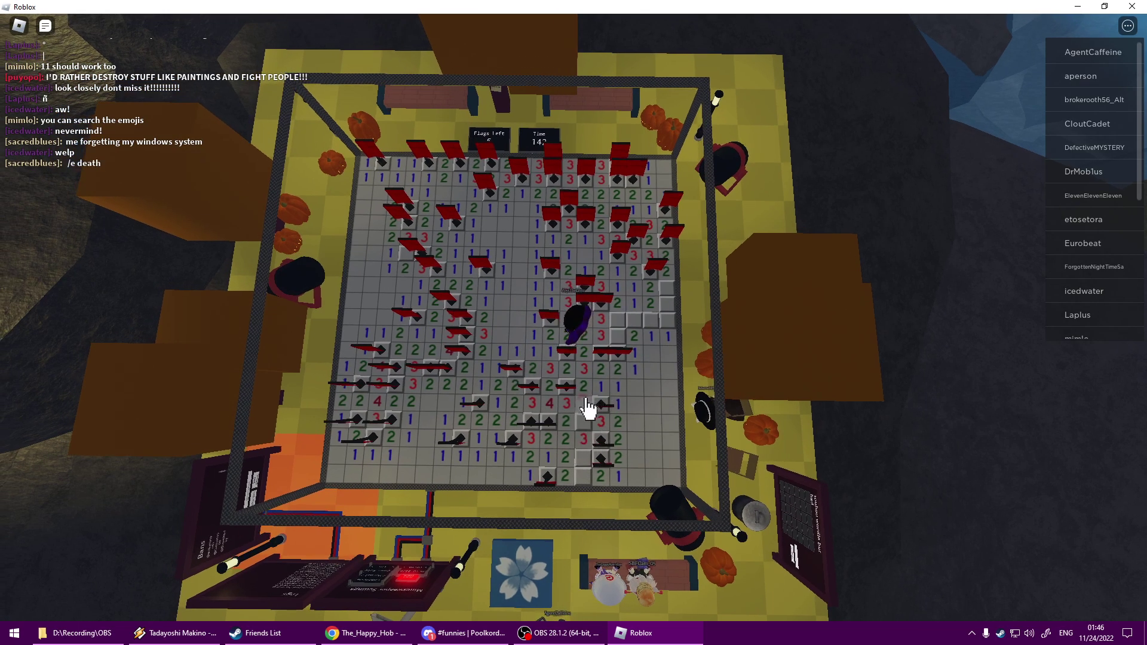
left_click(586, 406)
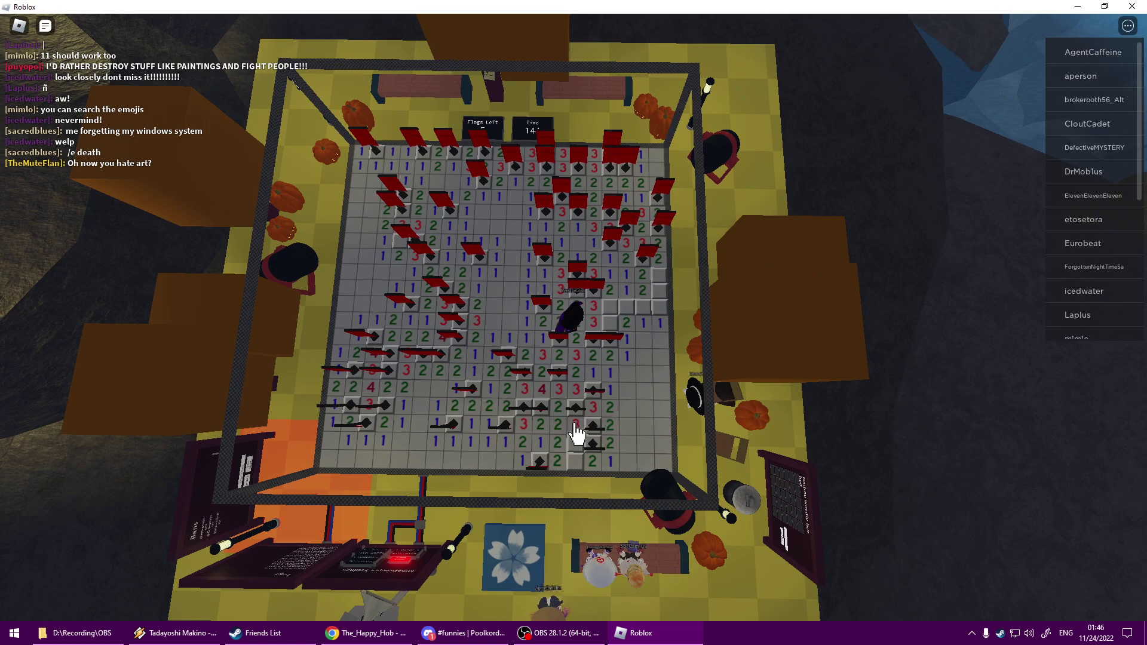
right_click(576, 435)
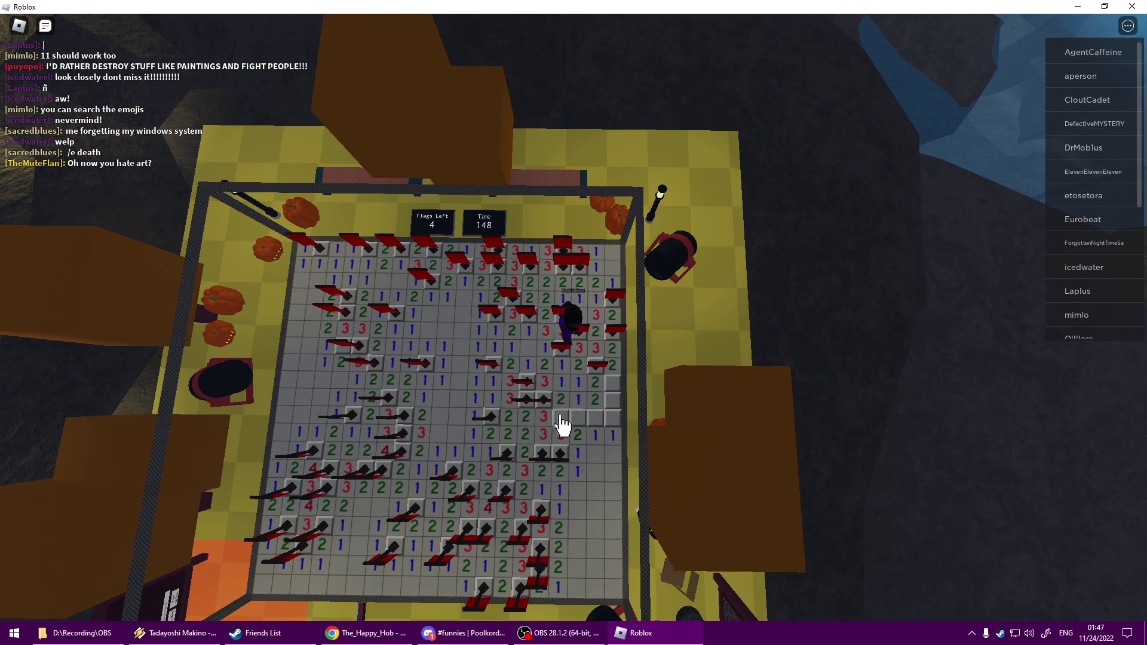
left_click(579, 418)
left_click(599, 413)
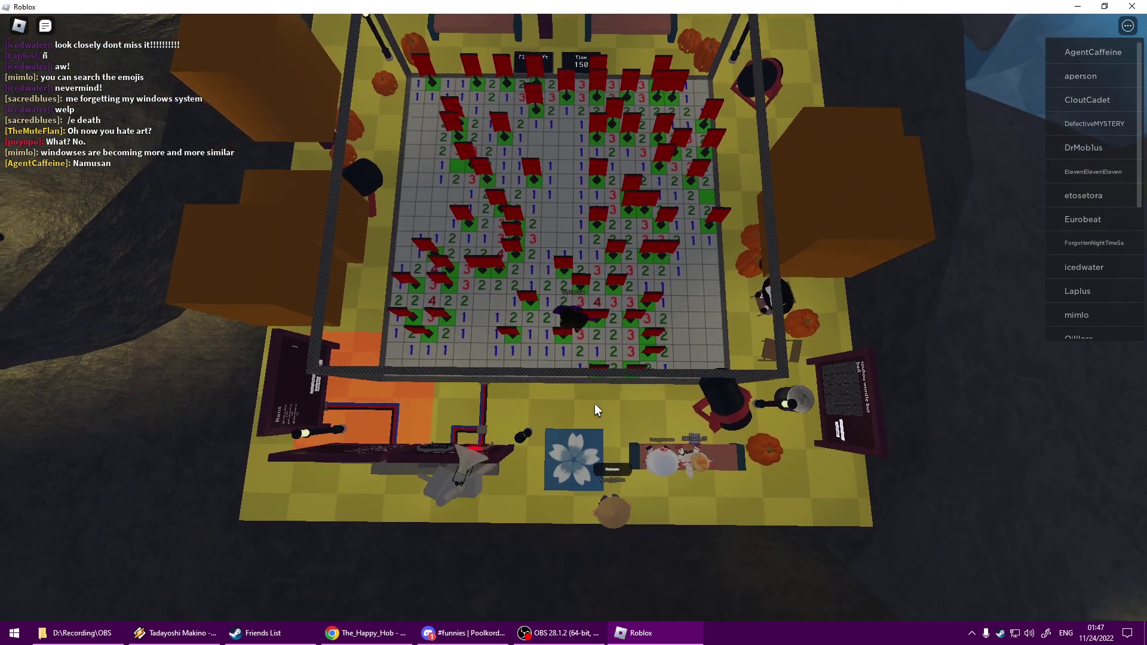
Send 'namusan' in chat and tilt the camera to look down on the fresh board
key("slash")
type("namusna")
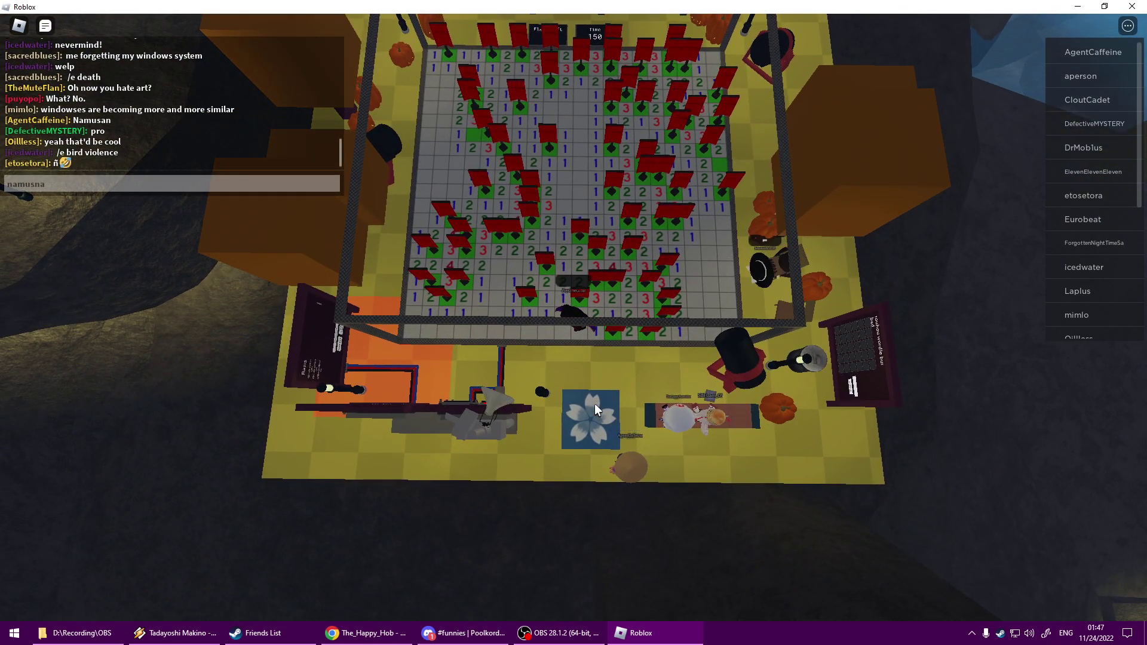
key("BackSpace")
key("BackSpace")
type("an")
key("Return")
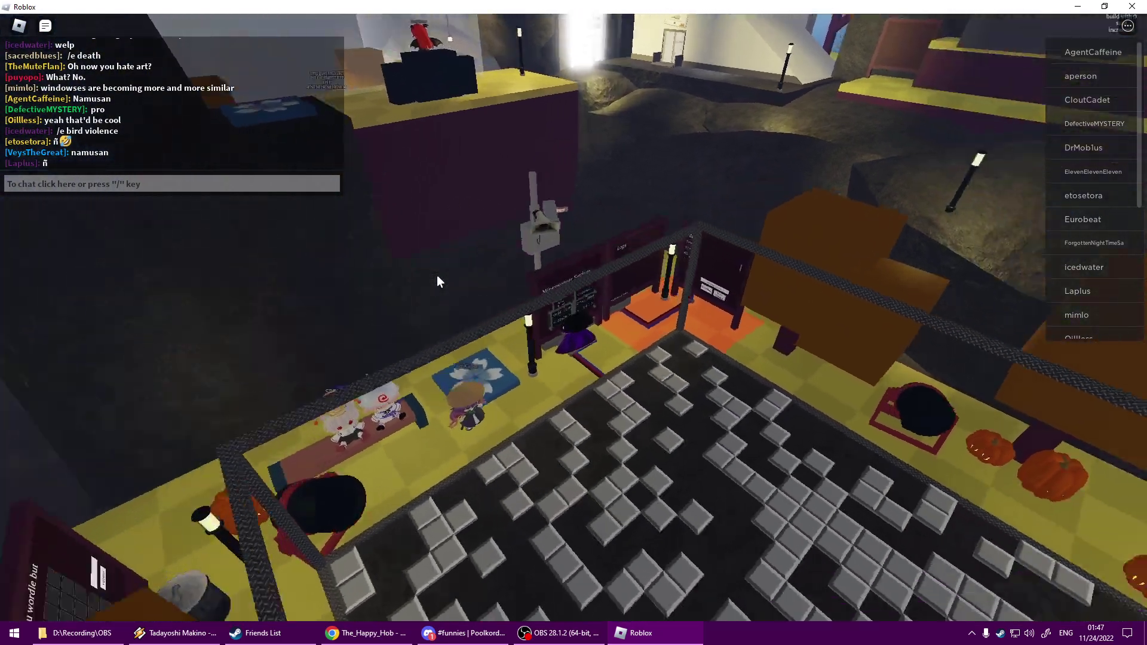
right_click(436, 275)
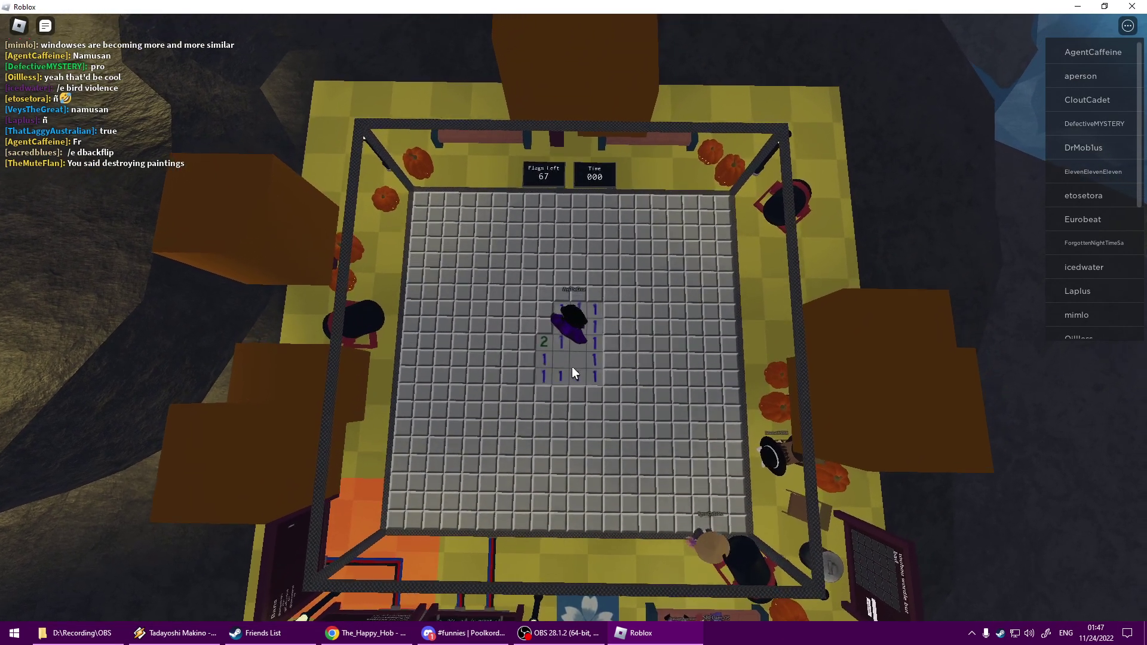
scroll(590, 344, "up", 2)
Start the new game from a centre cell and open the board's central region
left_click(566, 354)
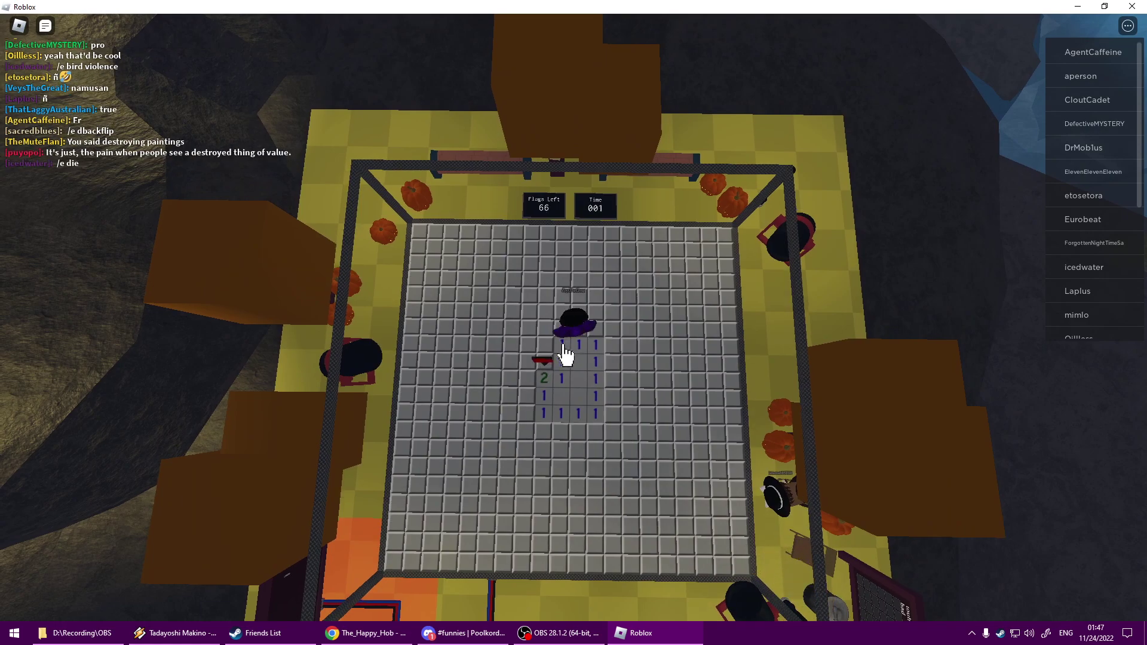
left_click(563, 353)
left_click(558, 357)
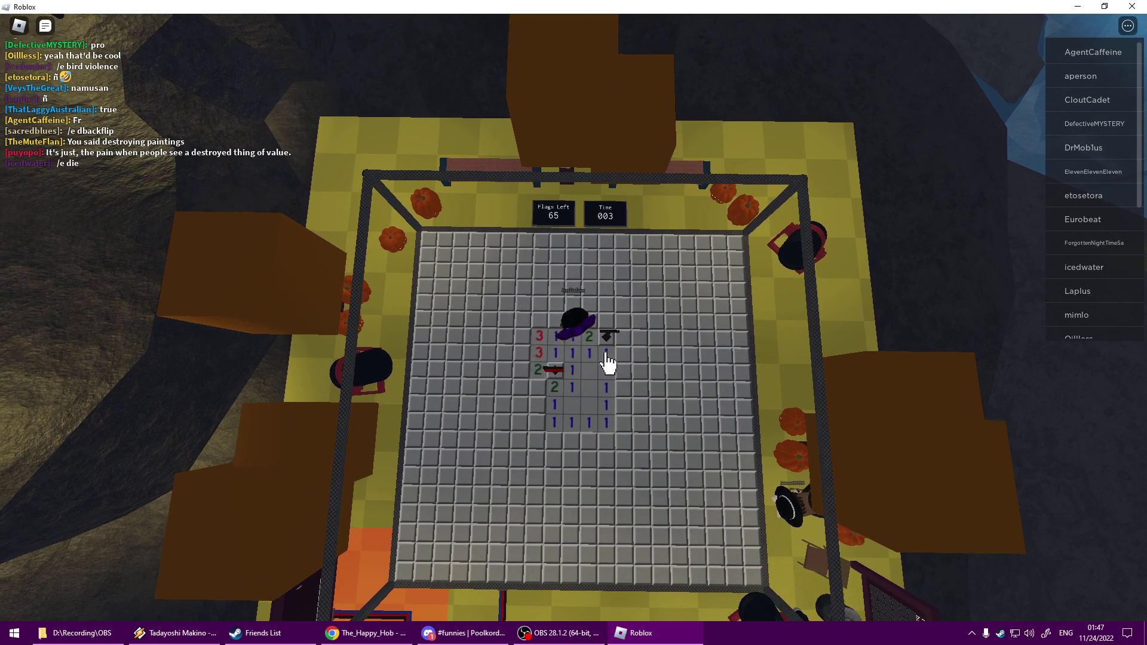
left_click(608, 362)
left_click(609, 389)
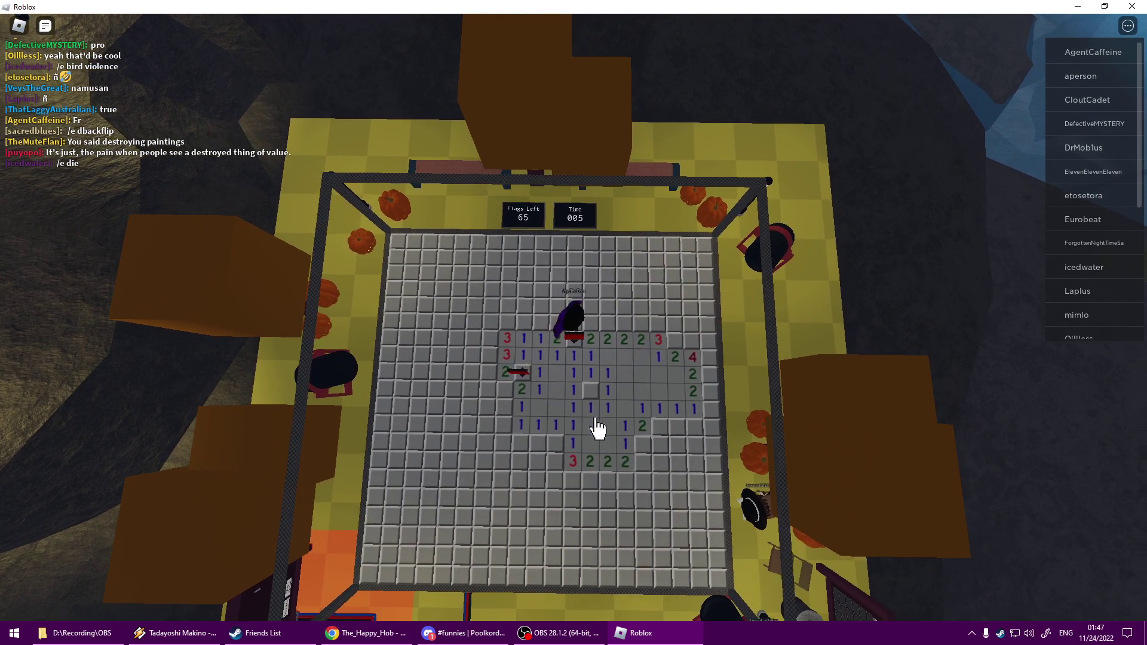
Flag two mines beside the opening, reveal its left side, and reposition the view
right_click(654, 426)
right_click(590, 389)
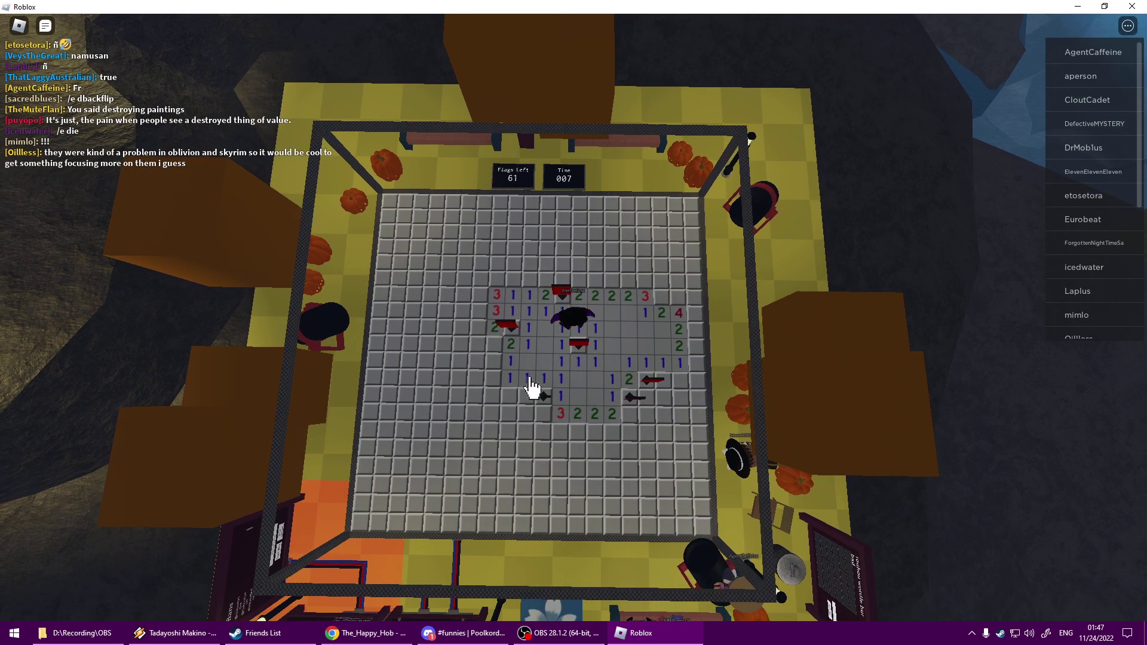
left_click(534, 388)
left_click_drag(547, 421, 574, 430)
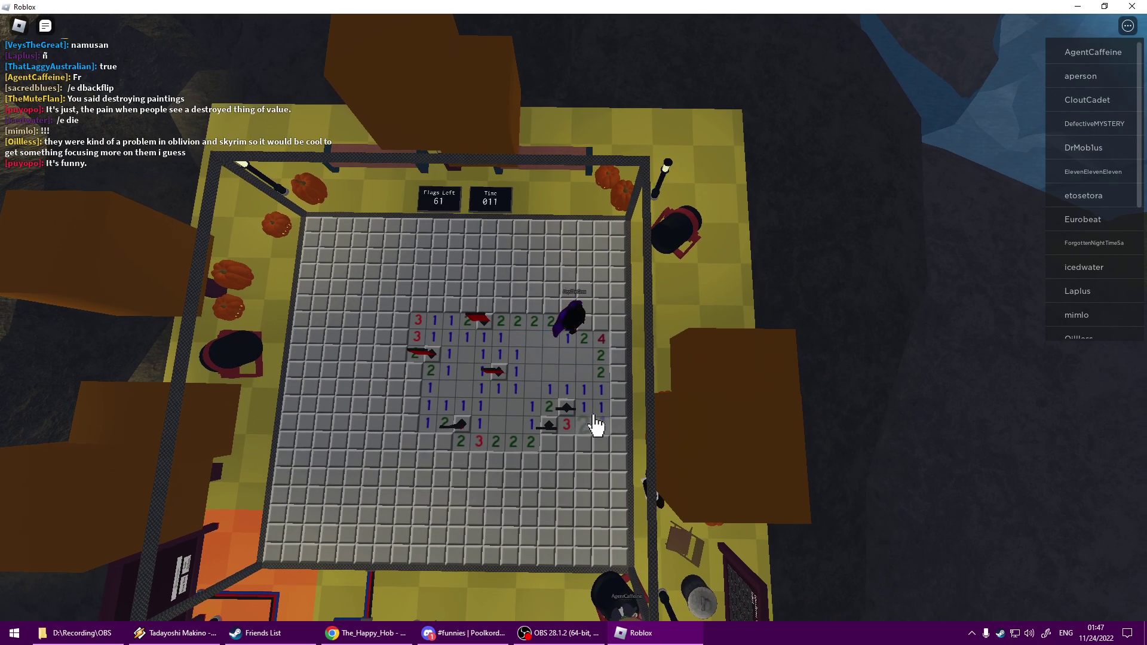
left_click_drag(595, 426, 585, 385)
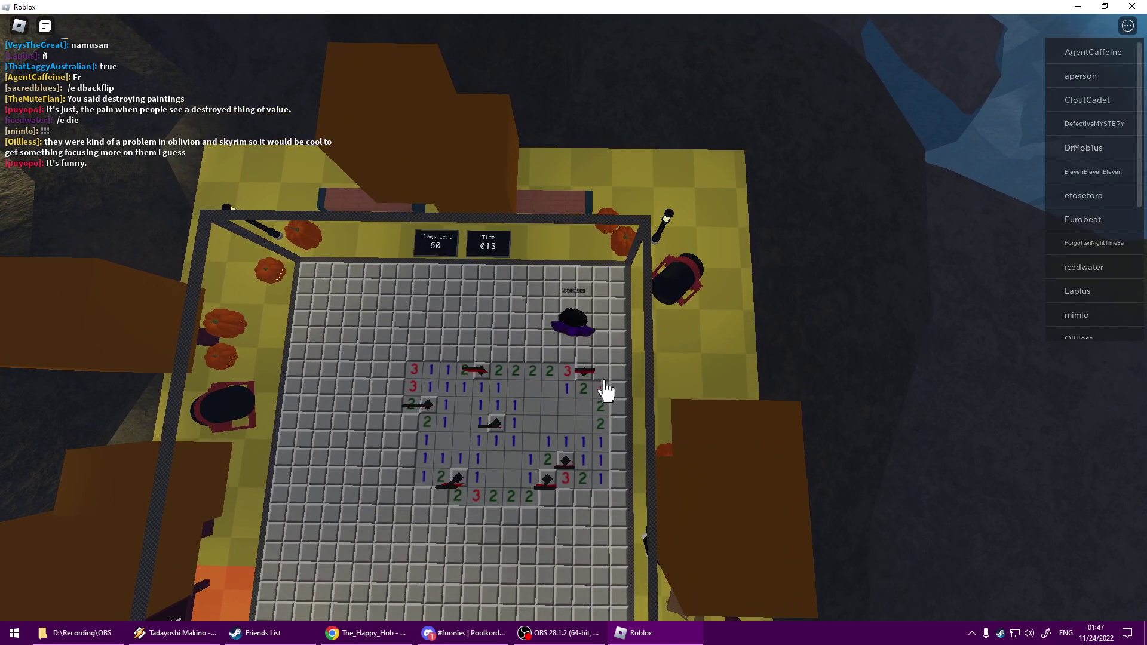
key("a")
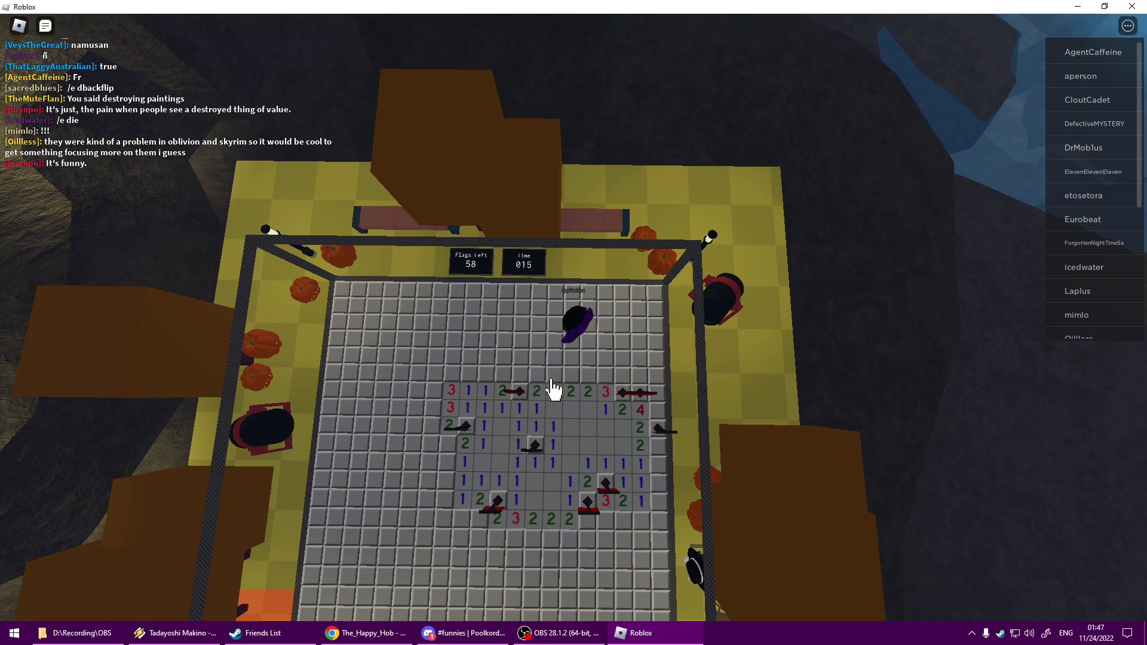
Reveal safe cells above the top row, toward the left, and near the right edge
left_click(524, 376)
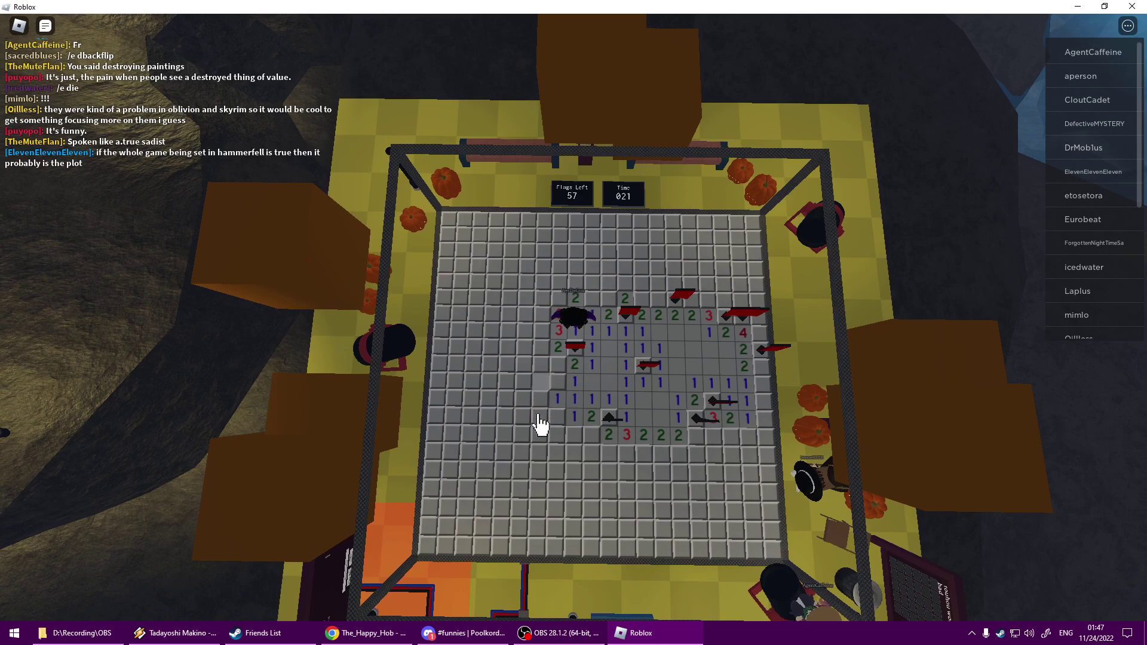
left_click(541, 419)
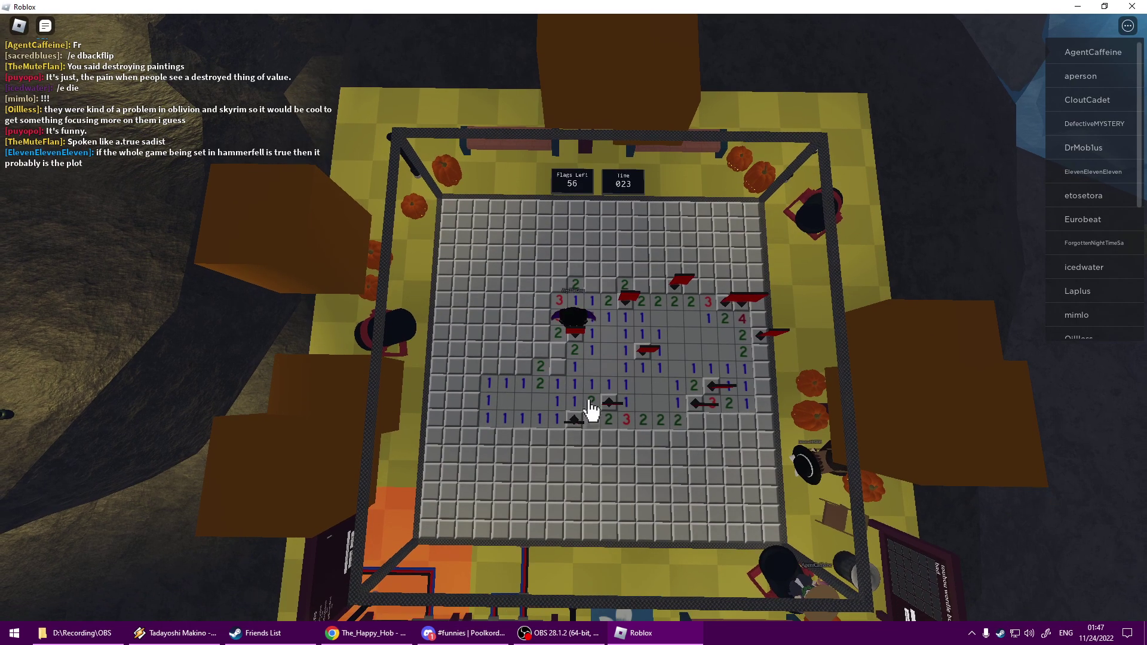
left_click(596, 434)
Flag four mines on the right and bottom, then reveal safe cells at the bottom
right_click(598, 401)
left_click(596, 421)
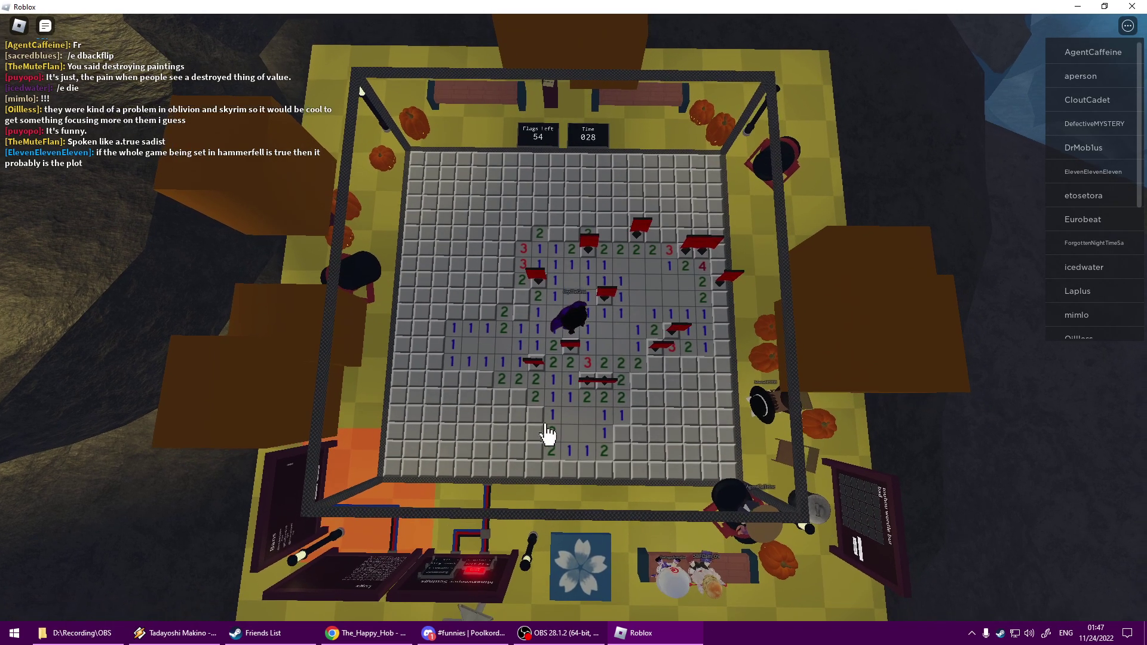
right_click(536, 452)
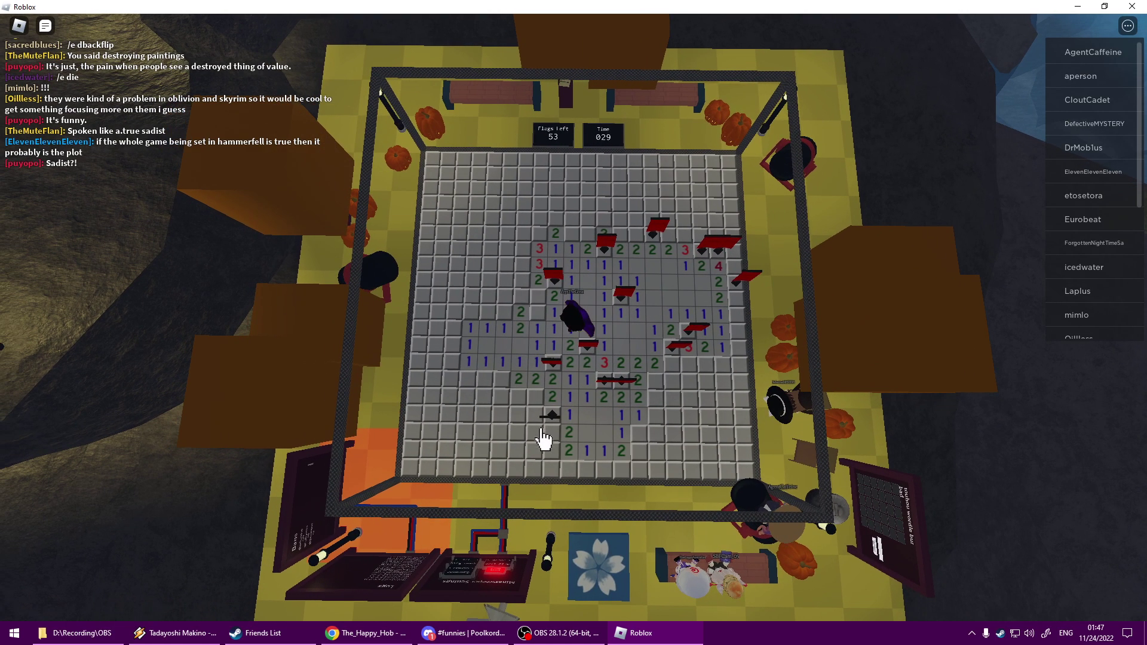
right_click(557, 407)
right_click(558, 405)
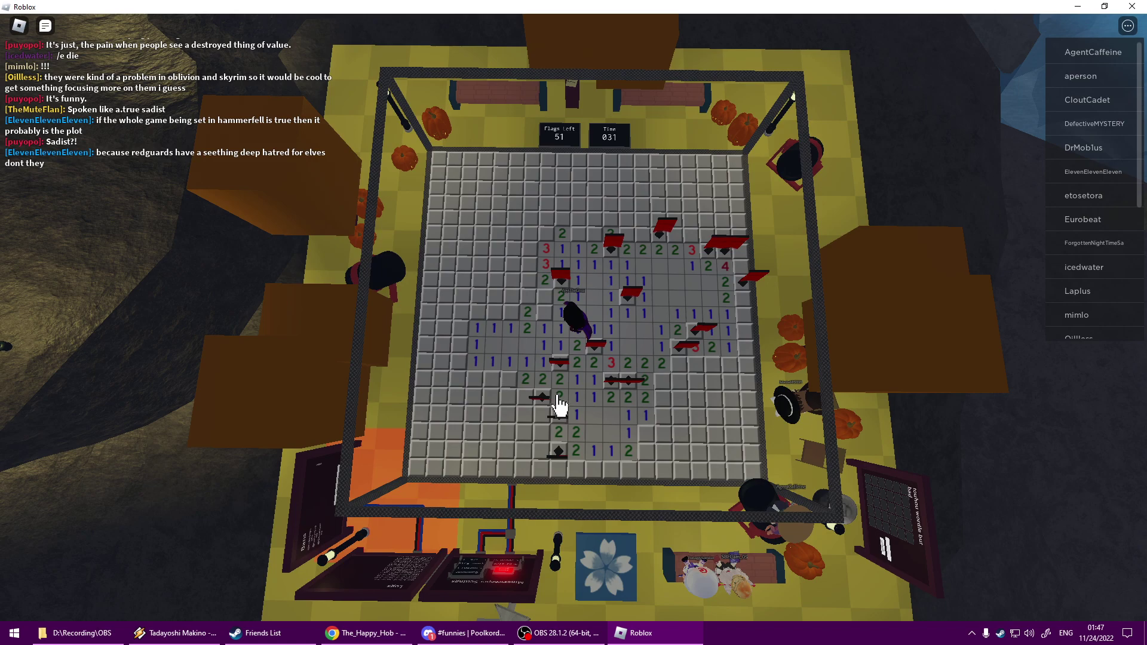
left_click(557, 439)
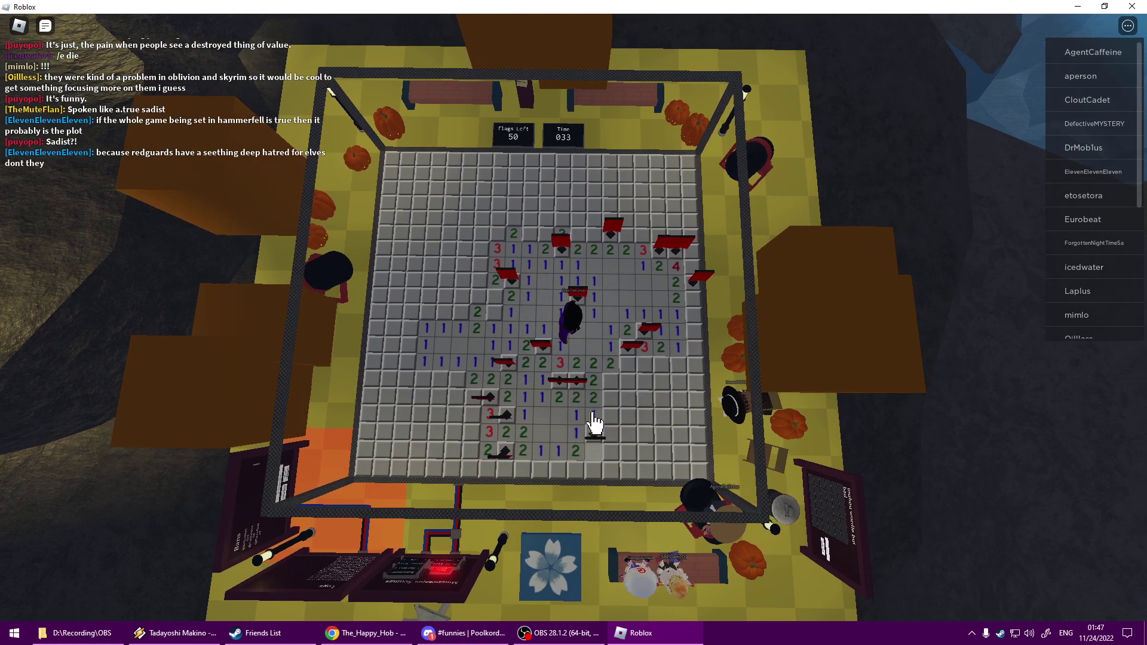
left_click(595, 421)
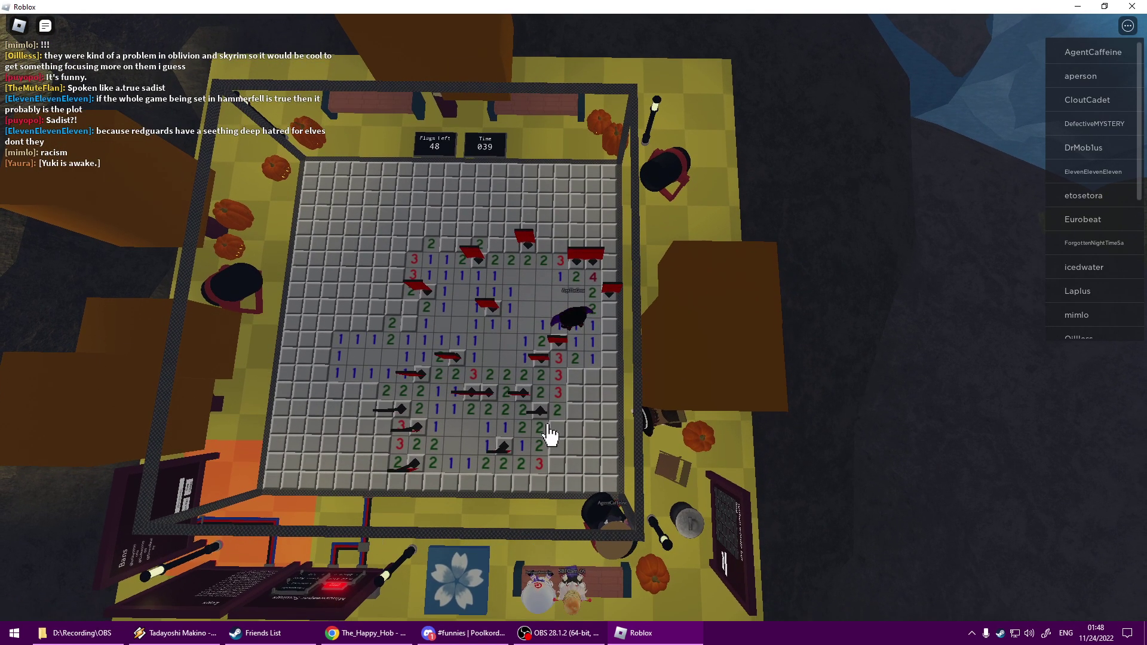
Flag five mines along the right and lower-right of the board
right_click(554, 465)
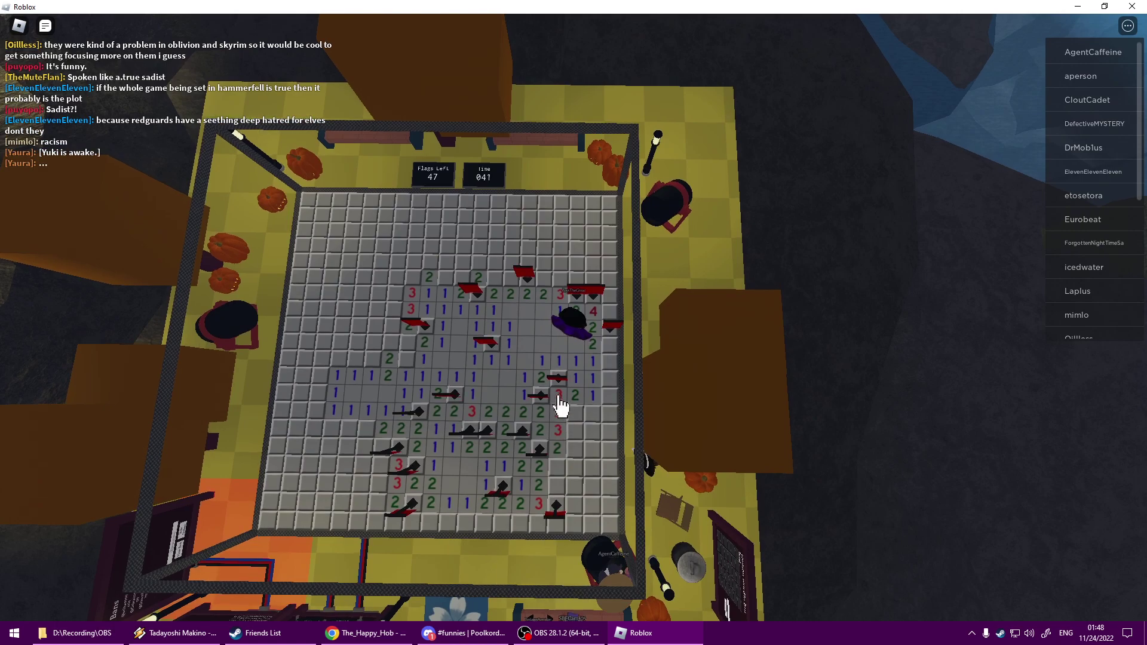
right_click(596, 406)
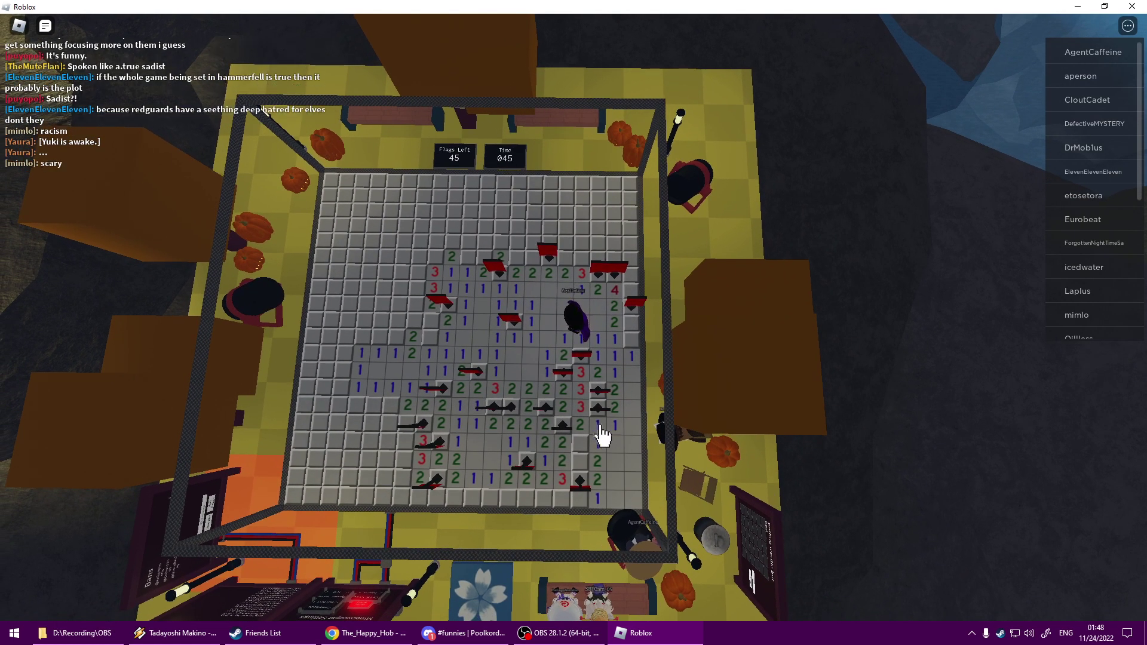
right_click(602, 435)
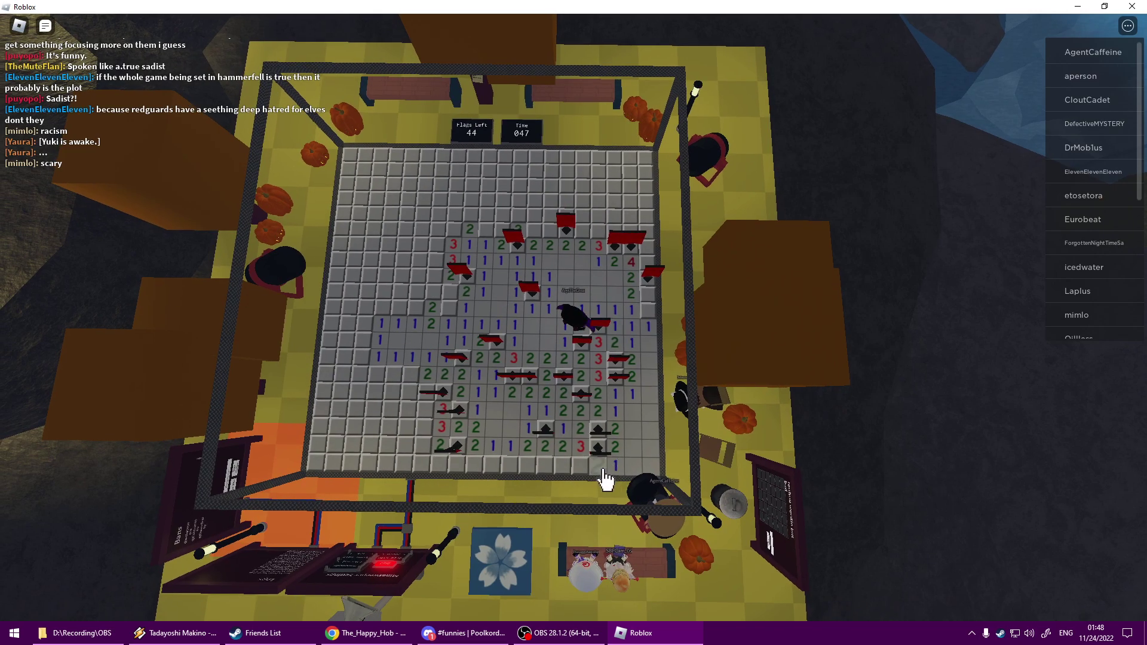
right_click(567, 459)
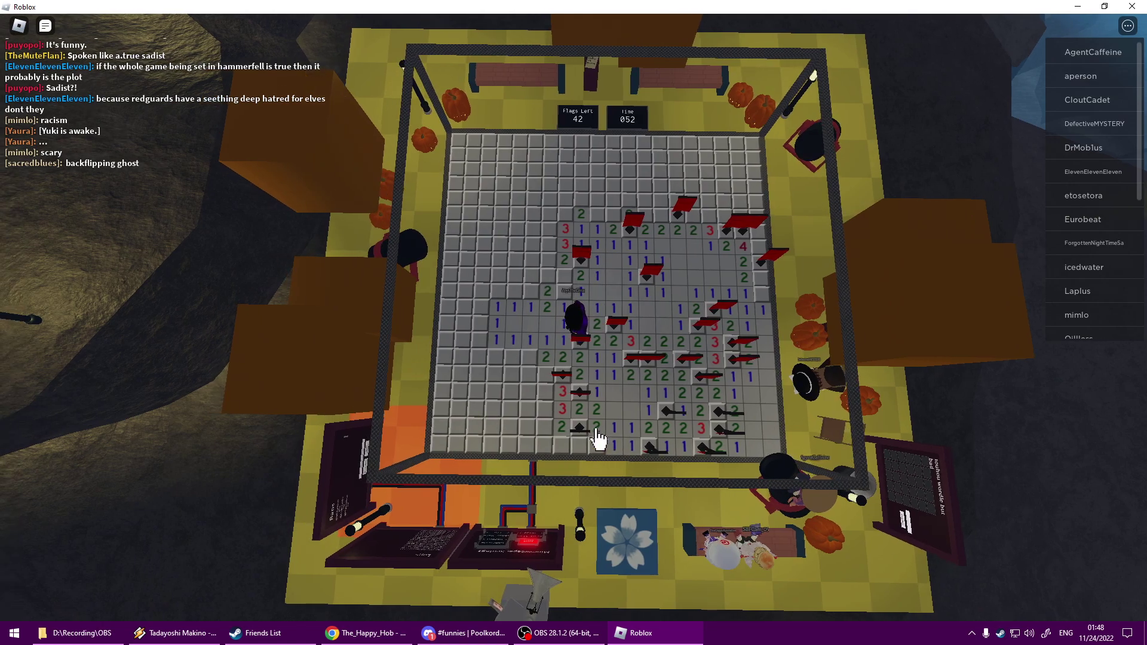
right_click(597, 447)
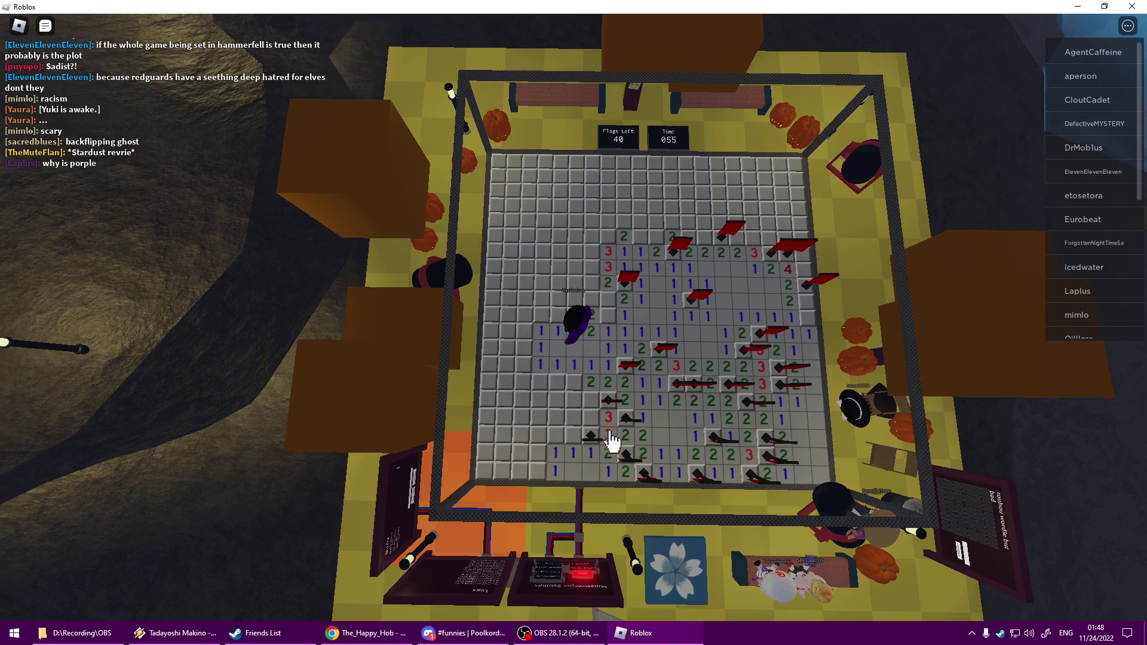
Reveal lower safe tiles, flag the bottom-left corner mine, and flood-open the left side
left_click(597, 423)
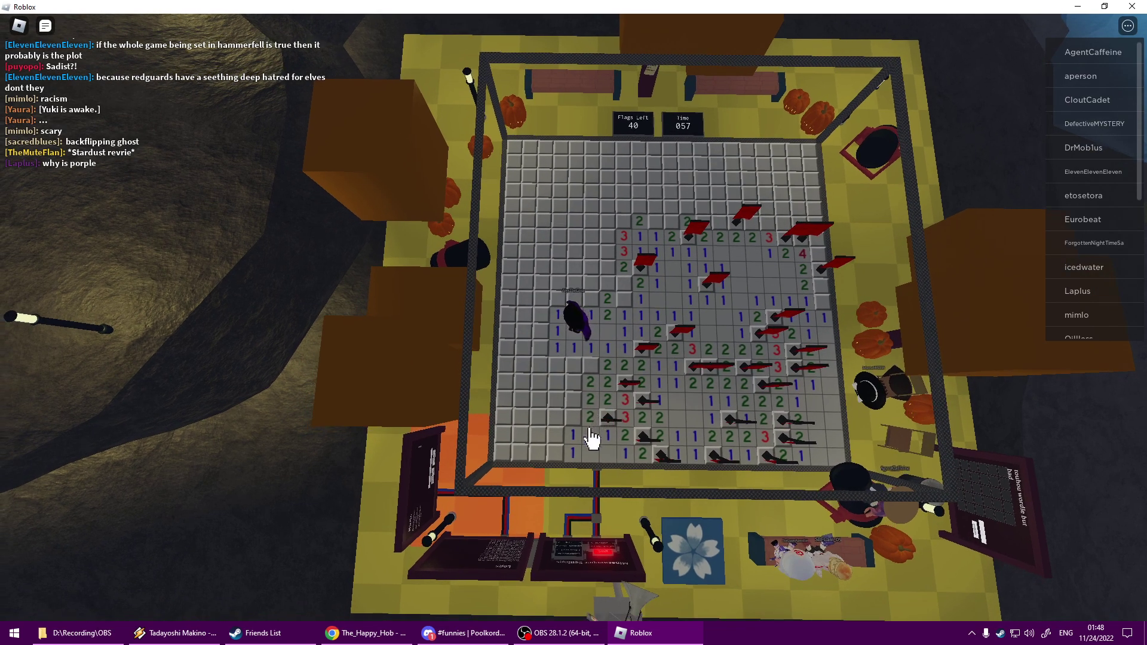
left_click(591, 433)
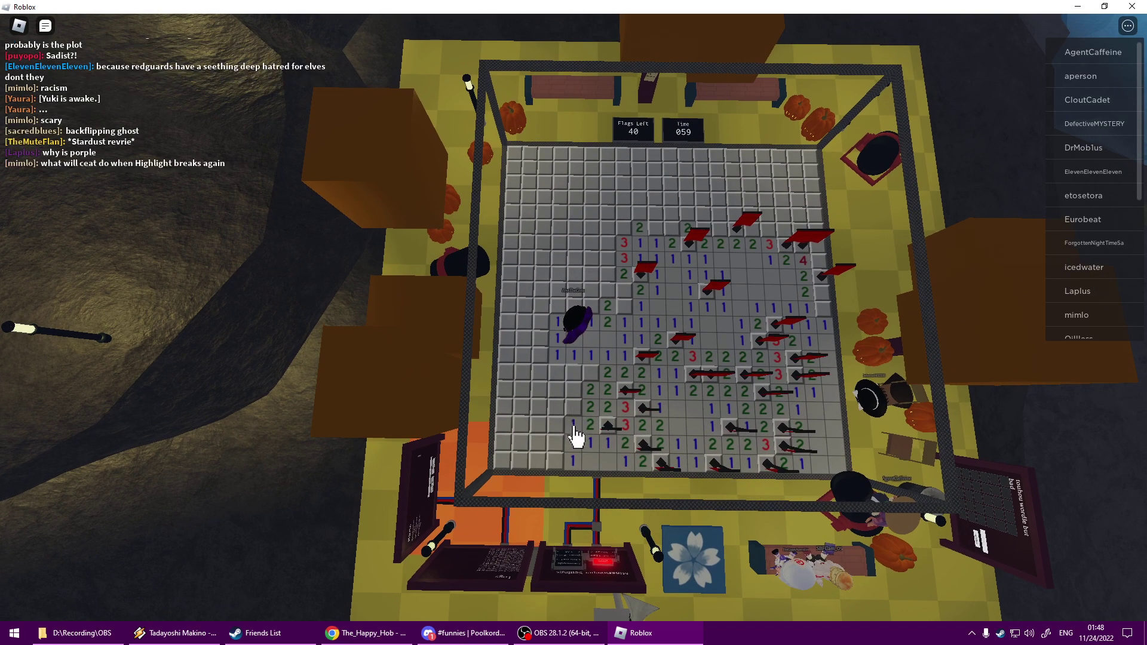
left_click(561, 427)
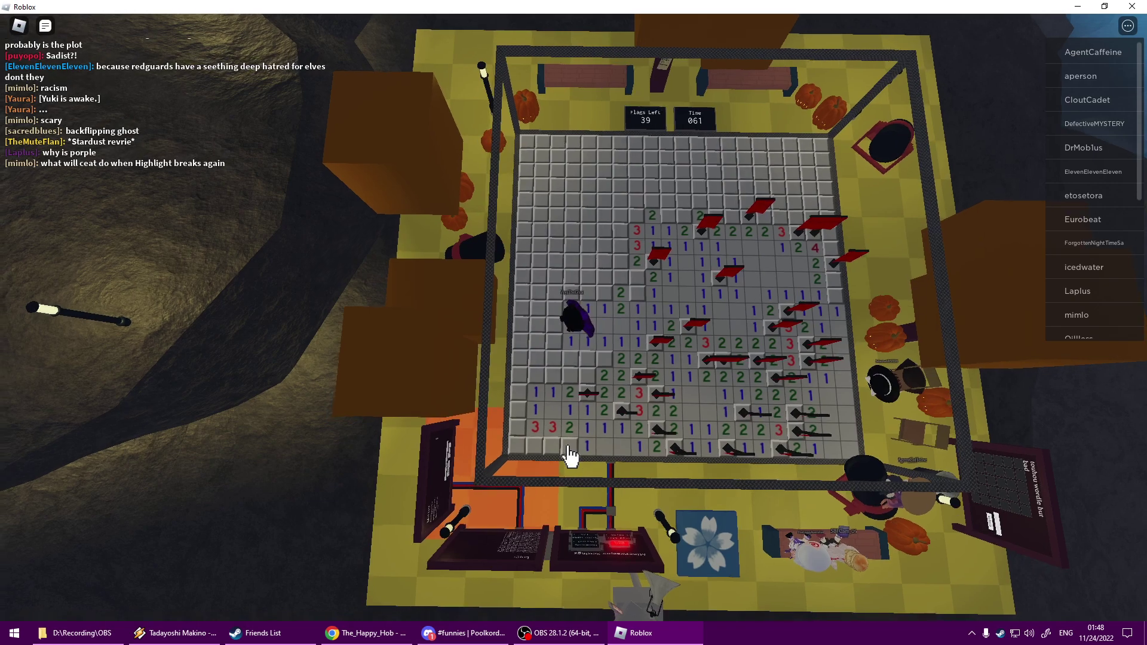
right_click(535, 450)
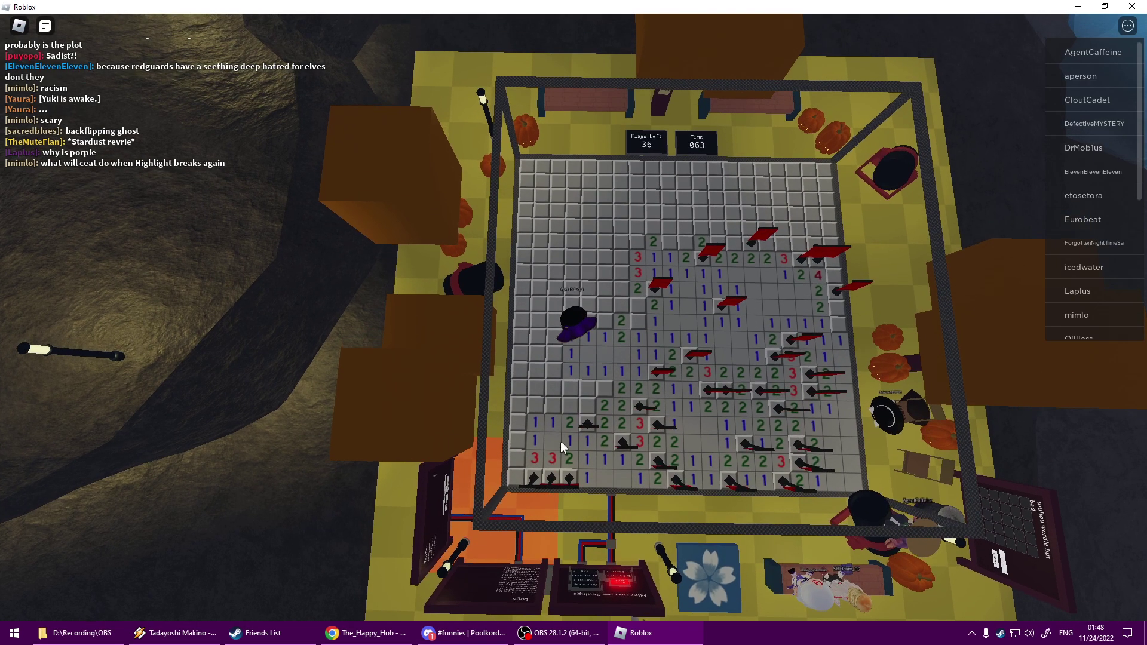
left_click(606, 425)
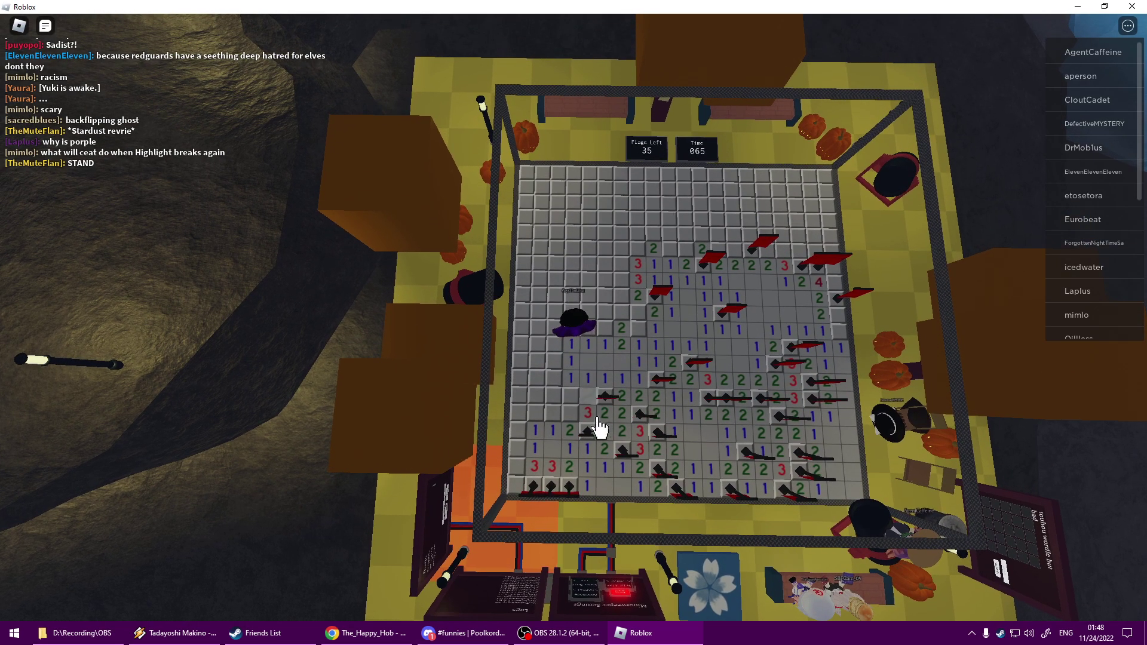
left_click(589, 383)
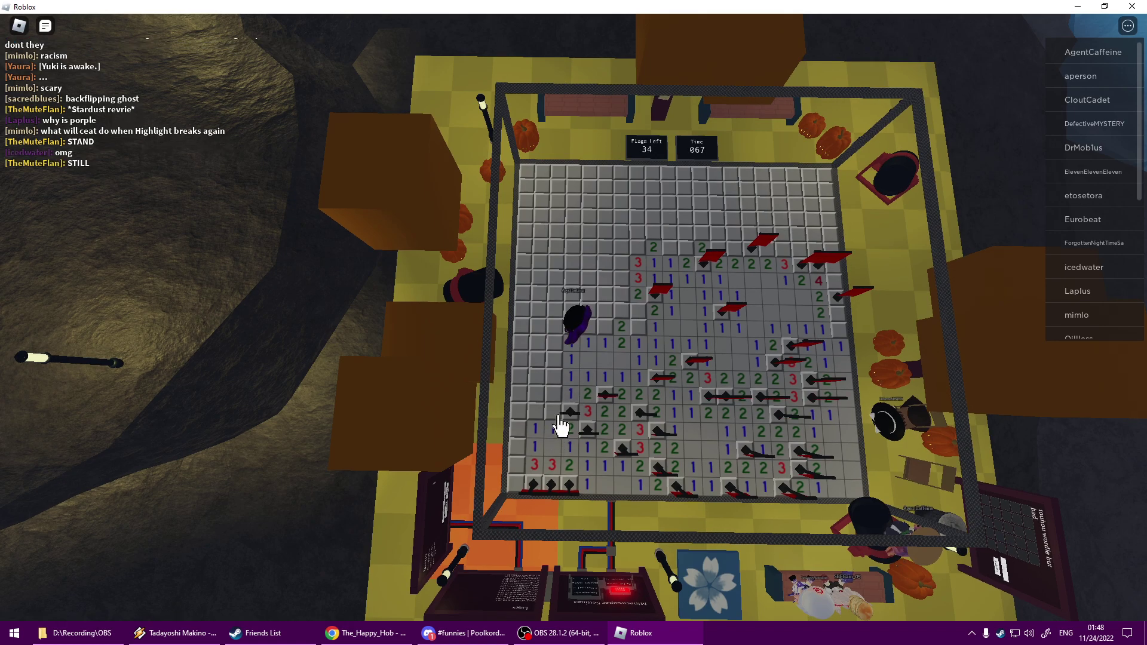
left_click(558, 423)
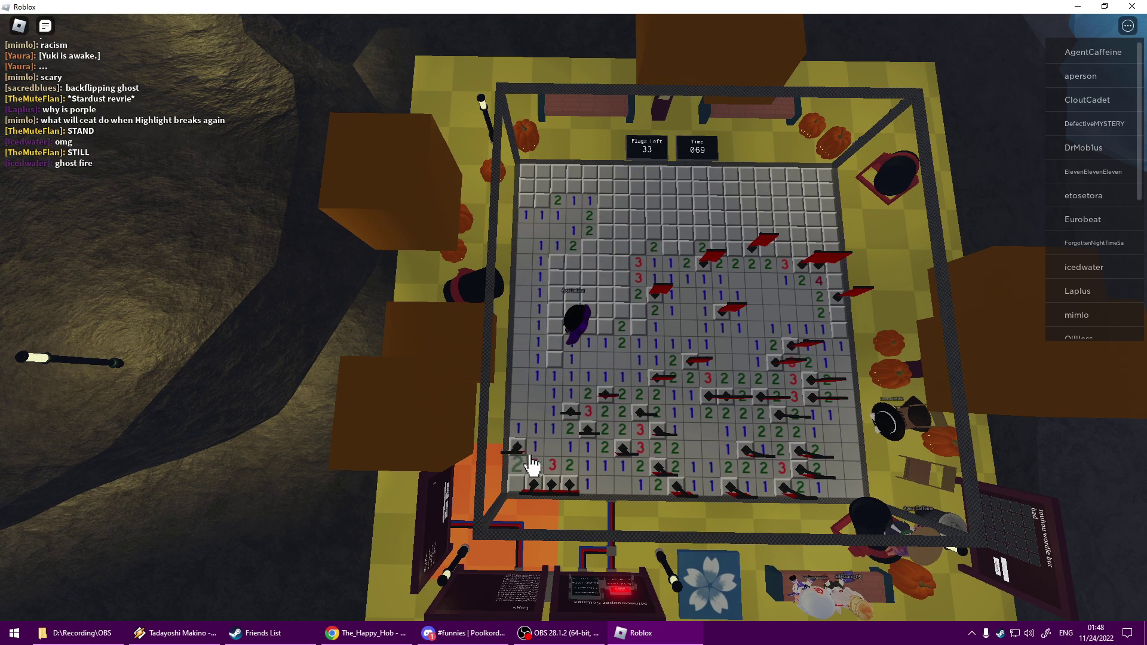
scroll(520, 476, "up", 2)
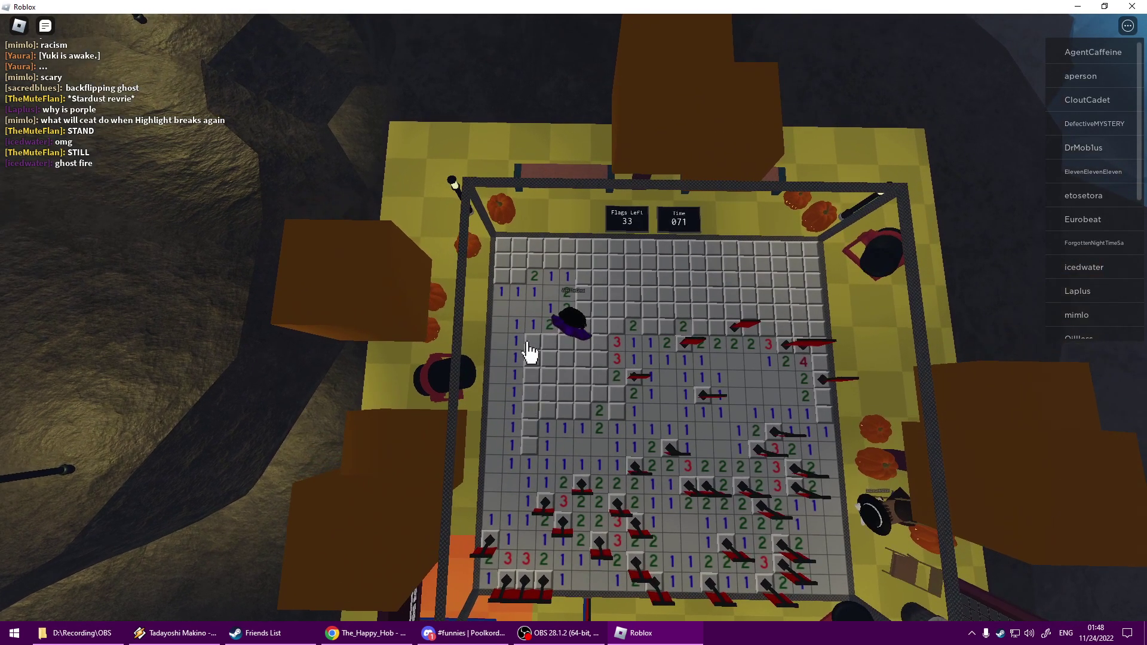
Flag mines at the top-left and left, reveal a middle patch, and flag beside it
right_click(516, 280)
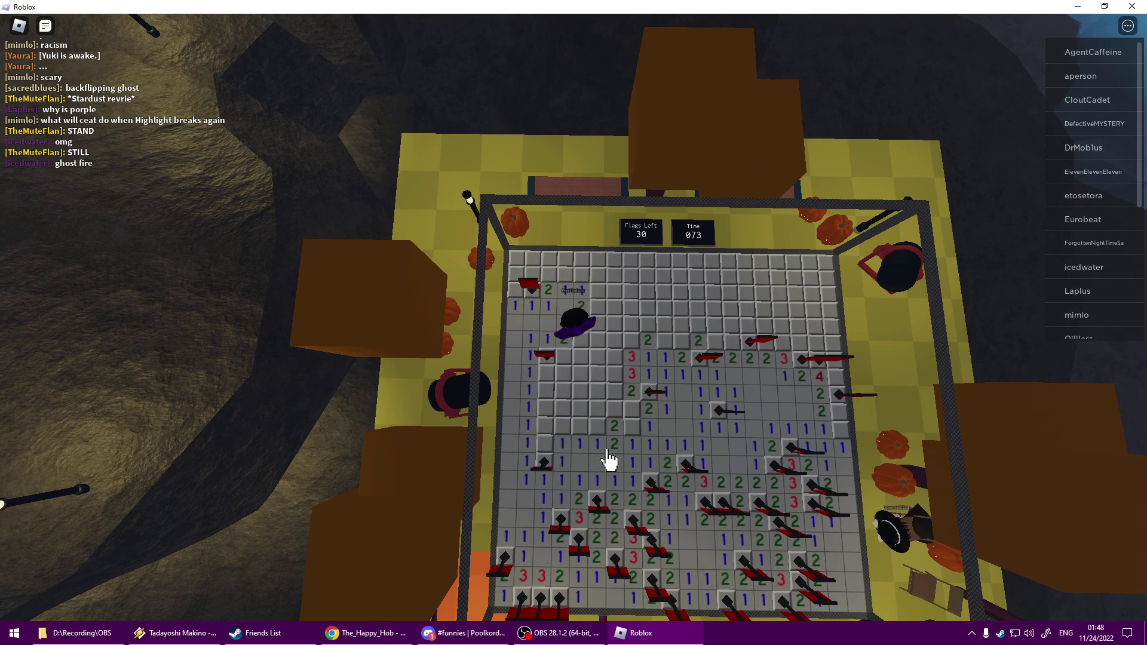
right_click(603, 437)
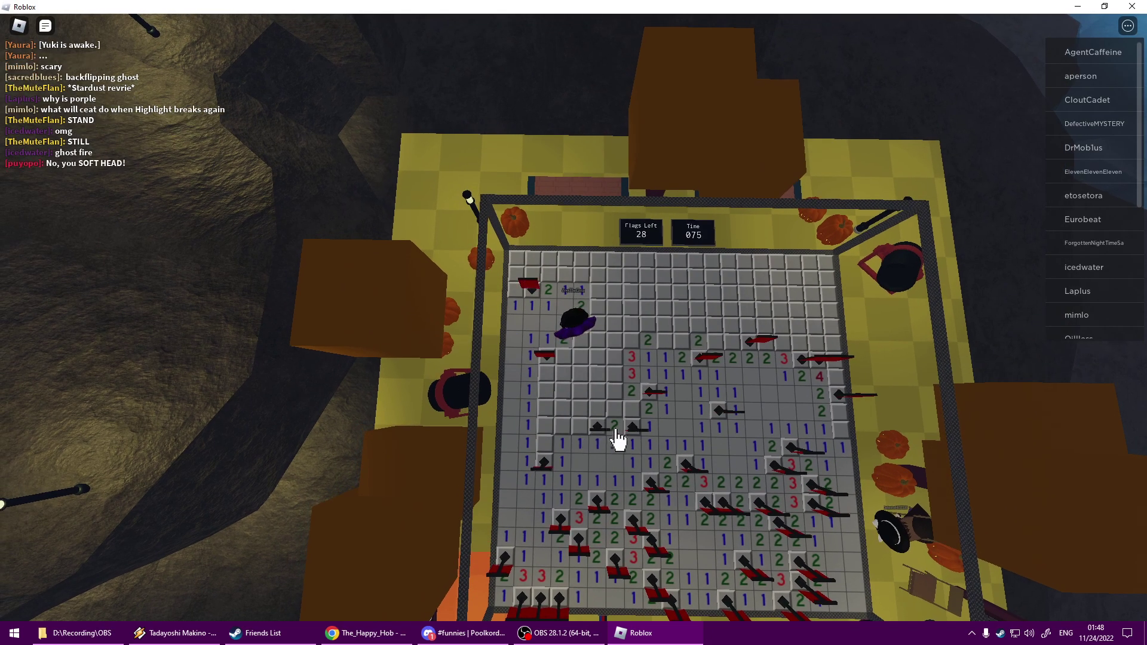
left_click(566, 431)
scroll(566, 384, "up", 2)
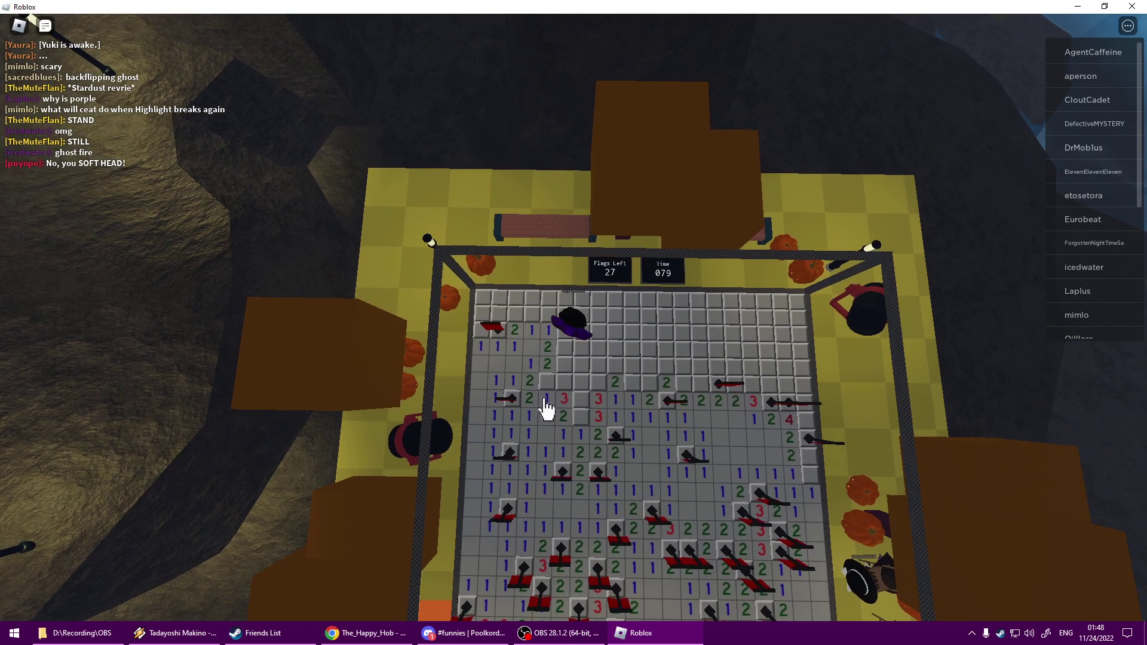
right_click(570, 403)
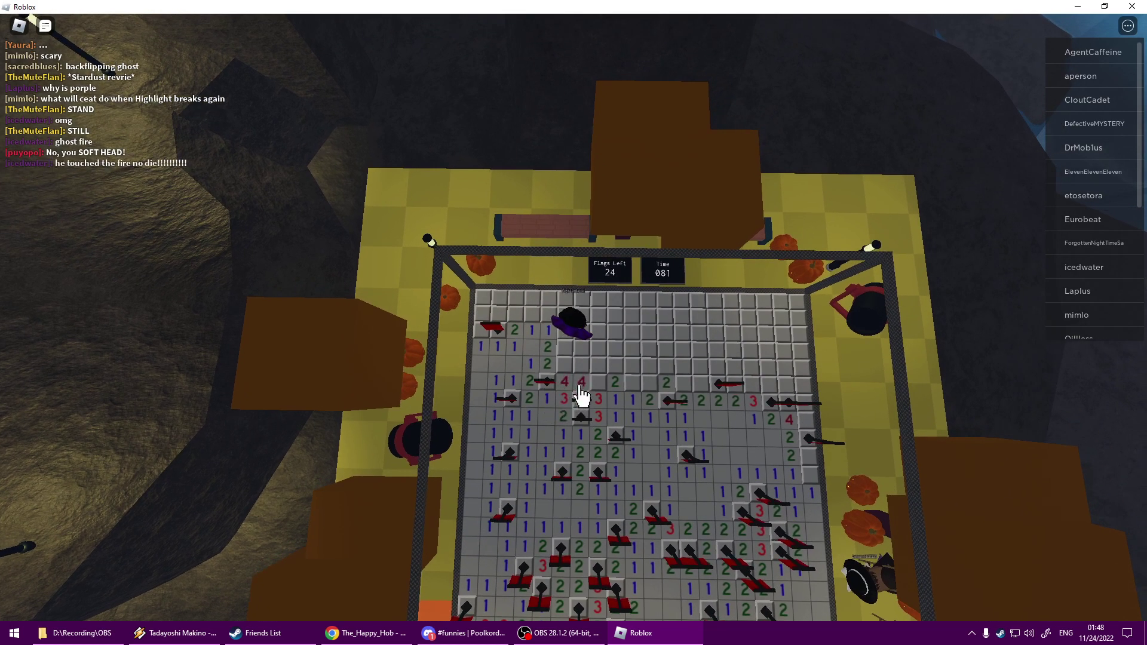
scroll(580, 394, "down", 1)
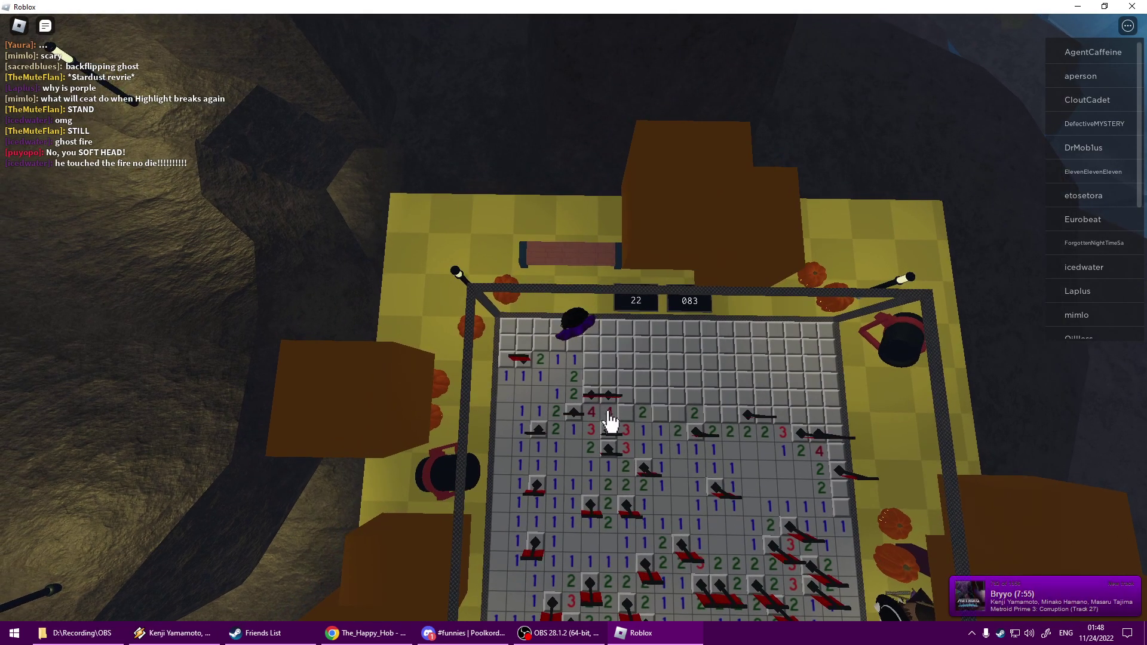
scroll(608, 419, "down", 1)
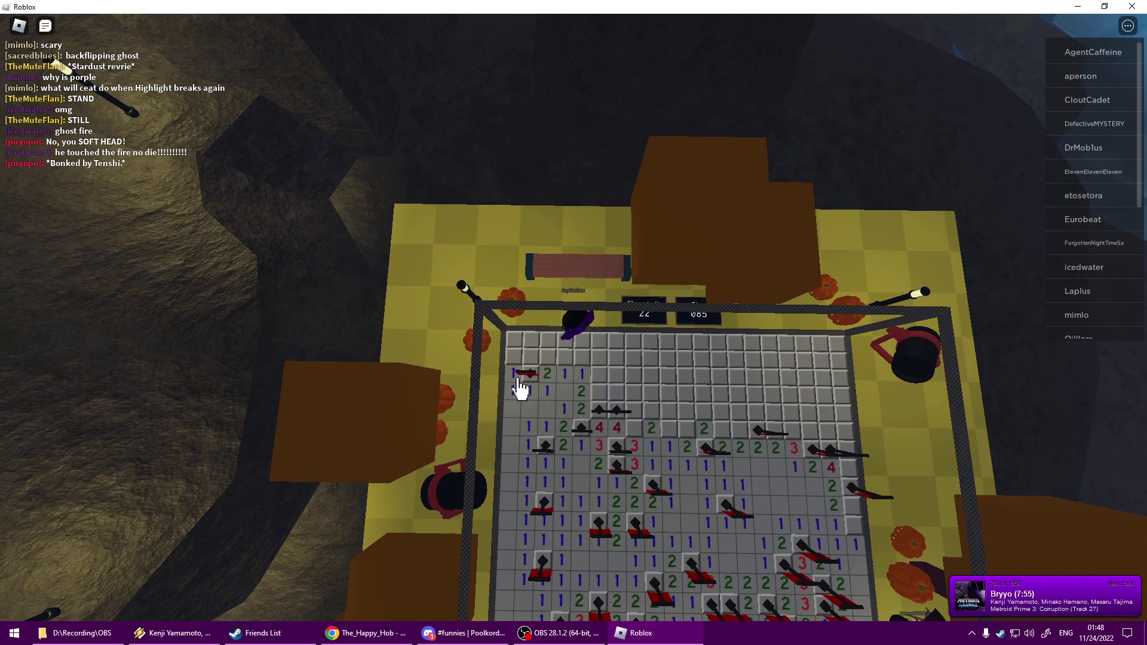
Clear the top-left corner, flagging its mines and removing one misplaced flag
left_click(521, 357)
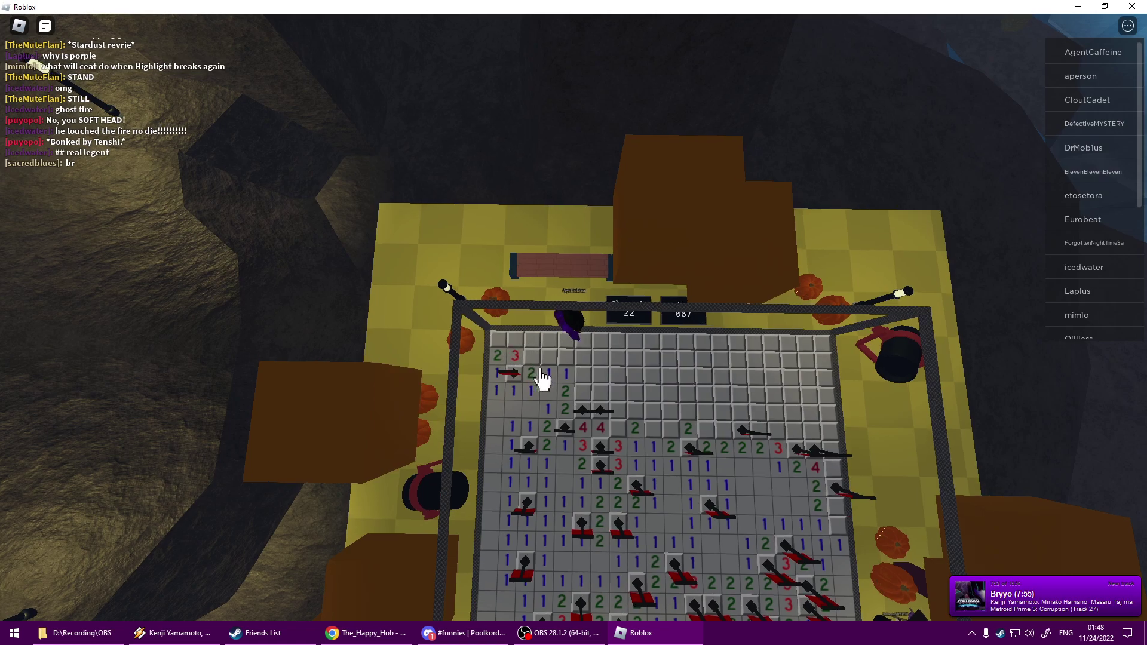
scroll(542, 379, "down", 1)
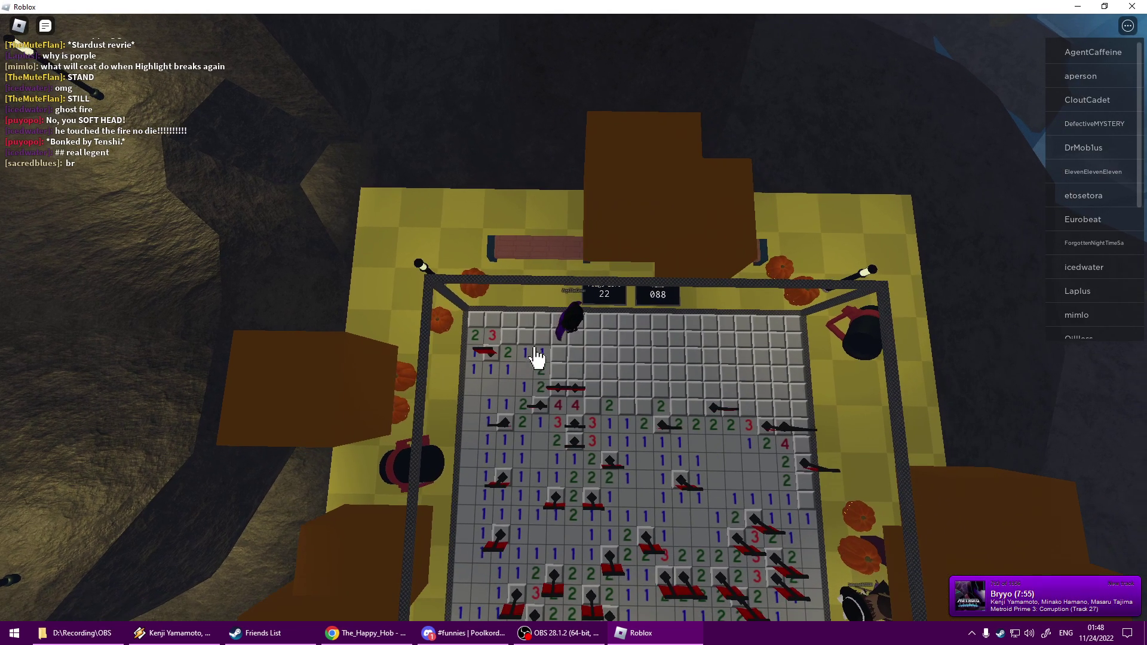
scroll(542, 395, "down", 1)
right_click(553, 385)
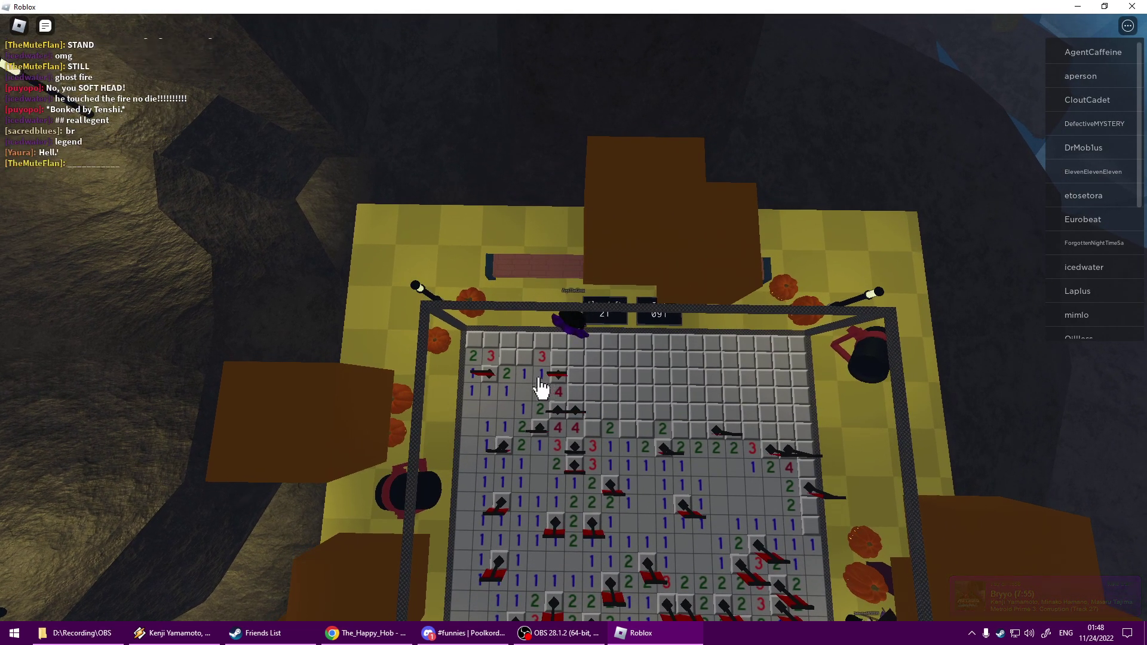
right_click(514, 363)
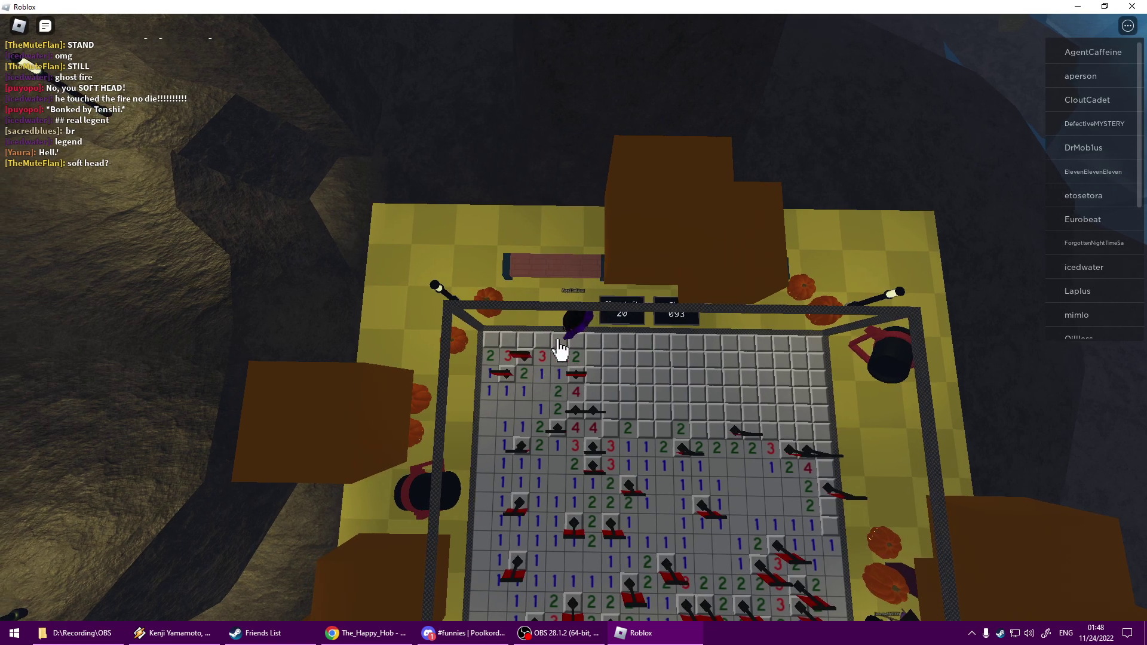
right_click(538, 341)
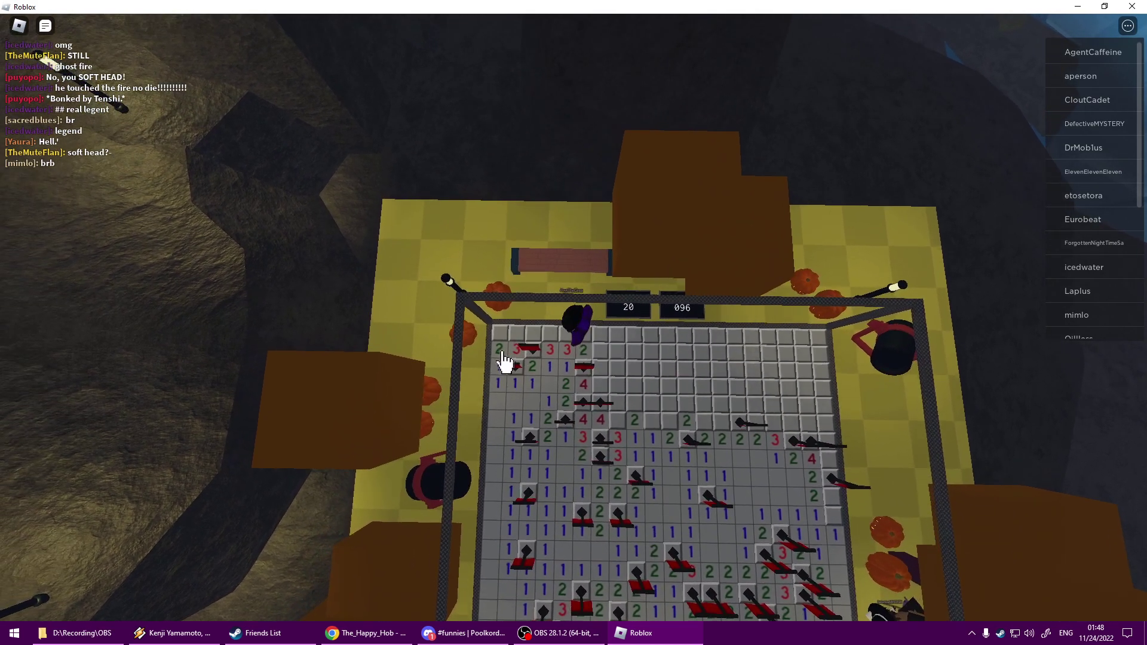
left_click(504, 363)
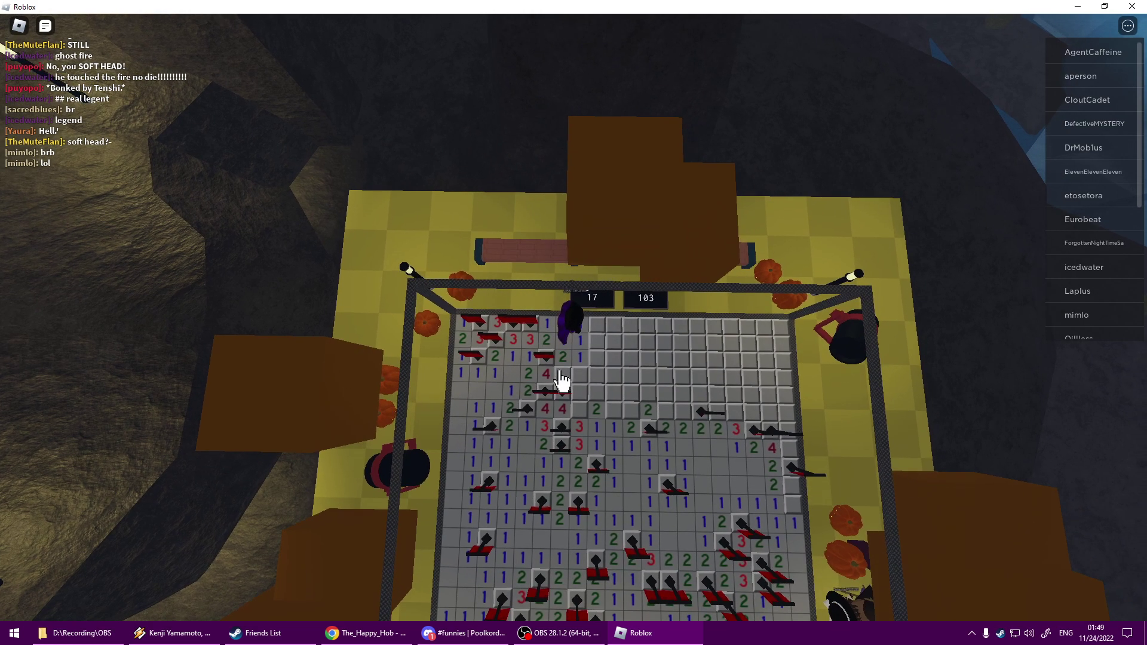
Reveal safe tiles across the top middle and upper right, flagging two mines there
left_click(580, 362)
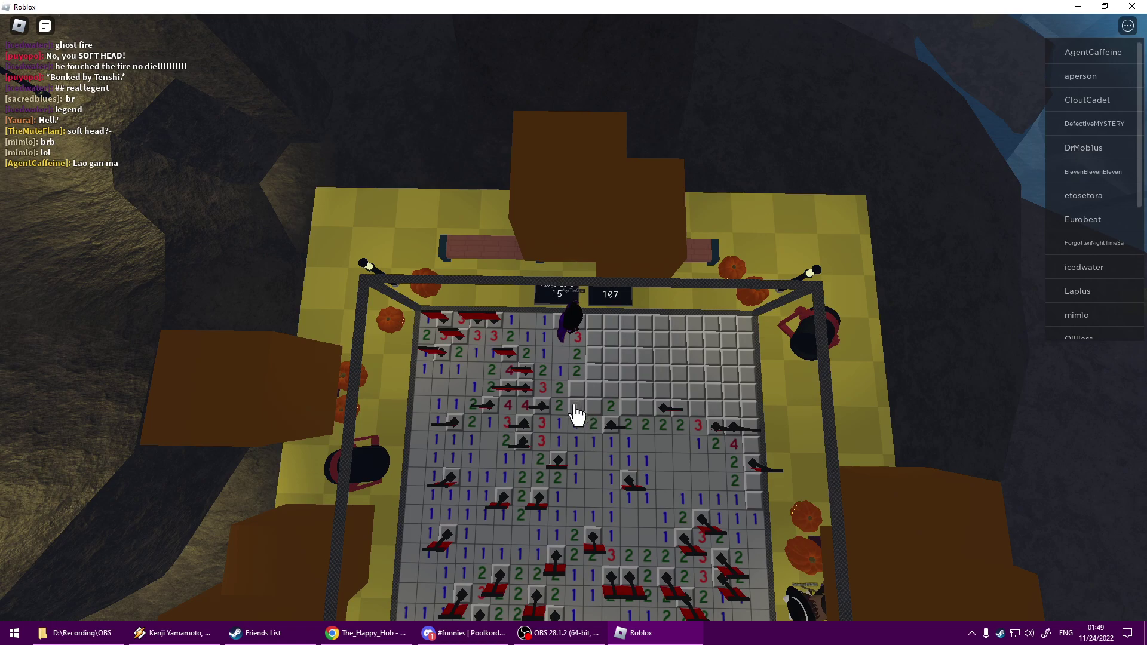
right_click(573, 394)
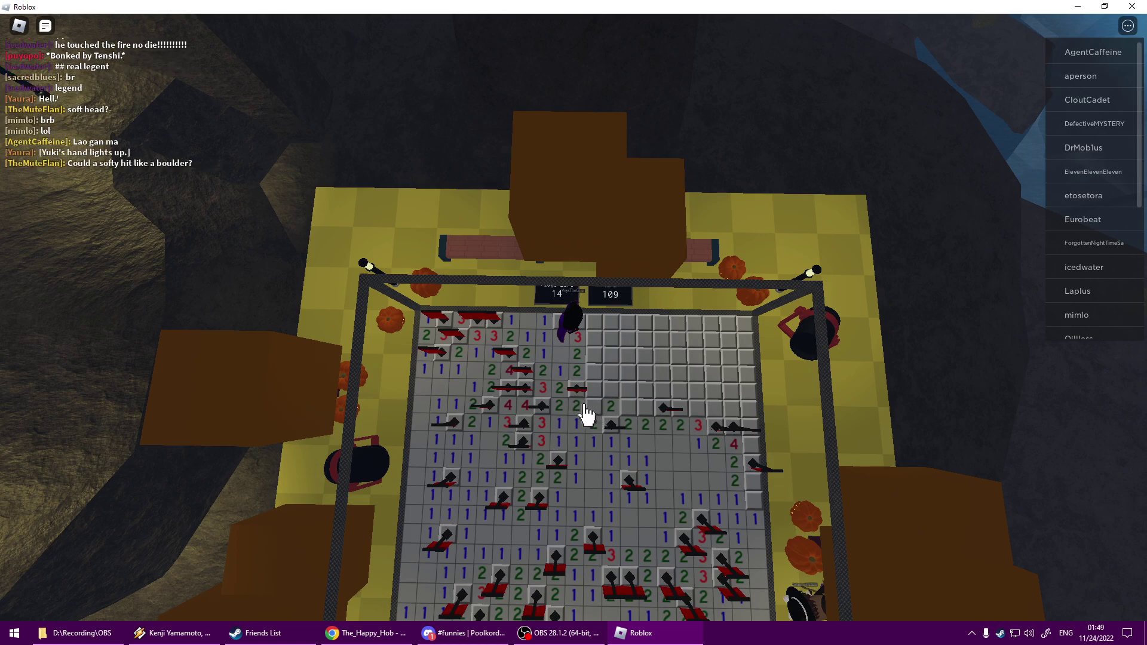
left_click(615, 397)
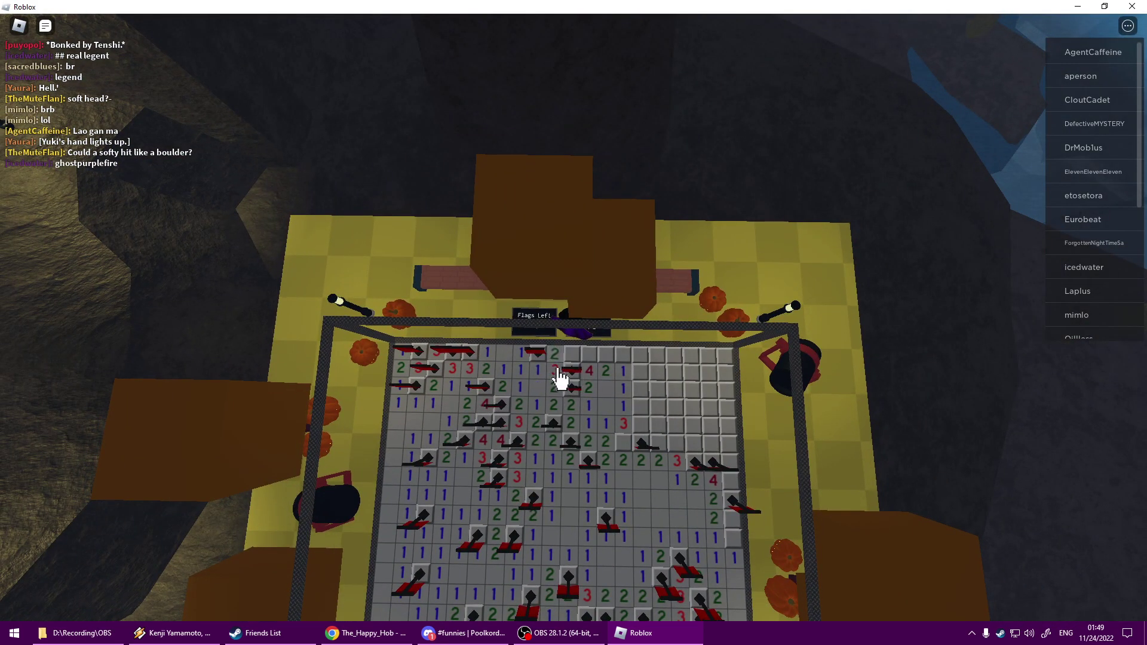
left_click(626, 381)
right_click(594, 381)
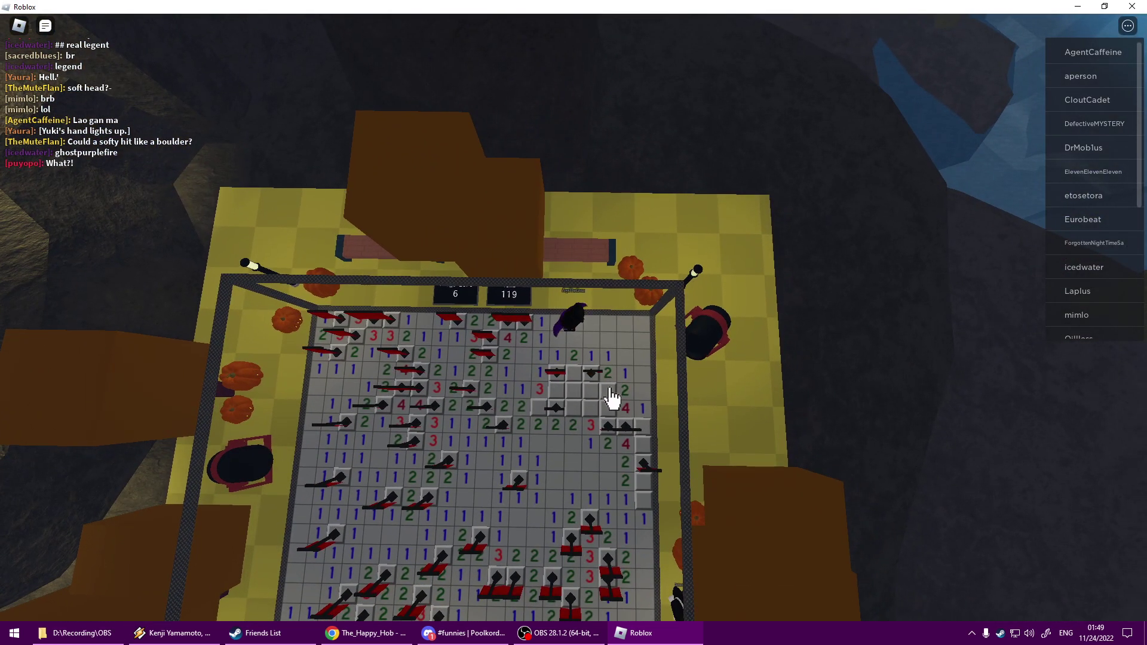
Uncover the 3 and two 4s, flag the last two mines, and reveal the final tile
left_click(576, 381)
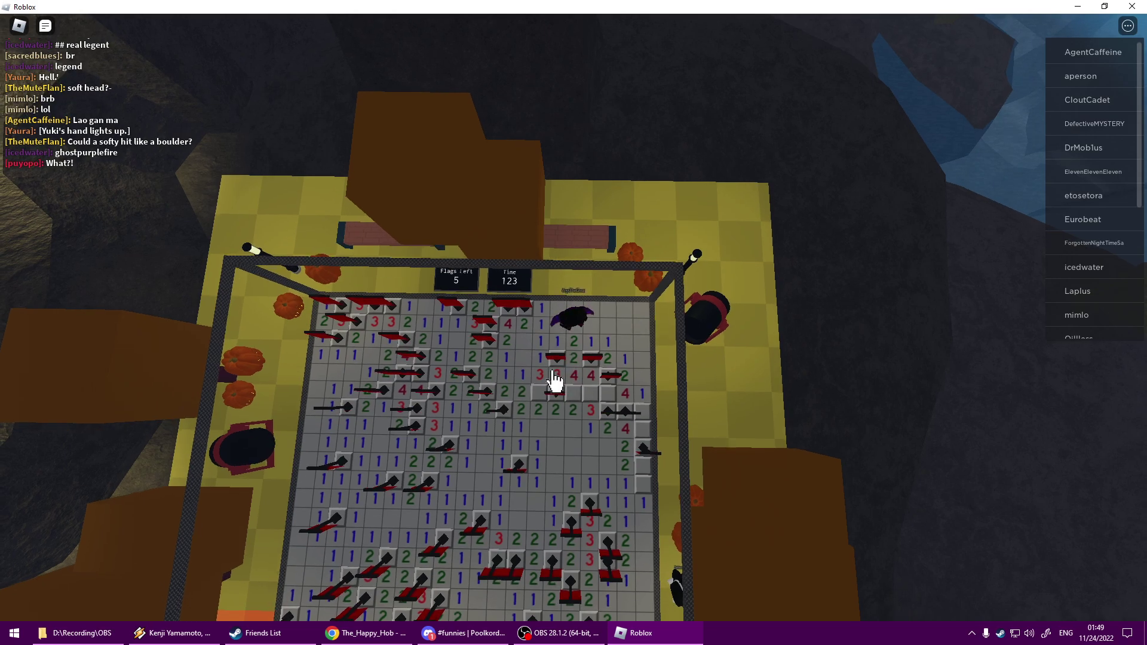
right_click(568, 377)
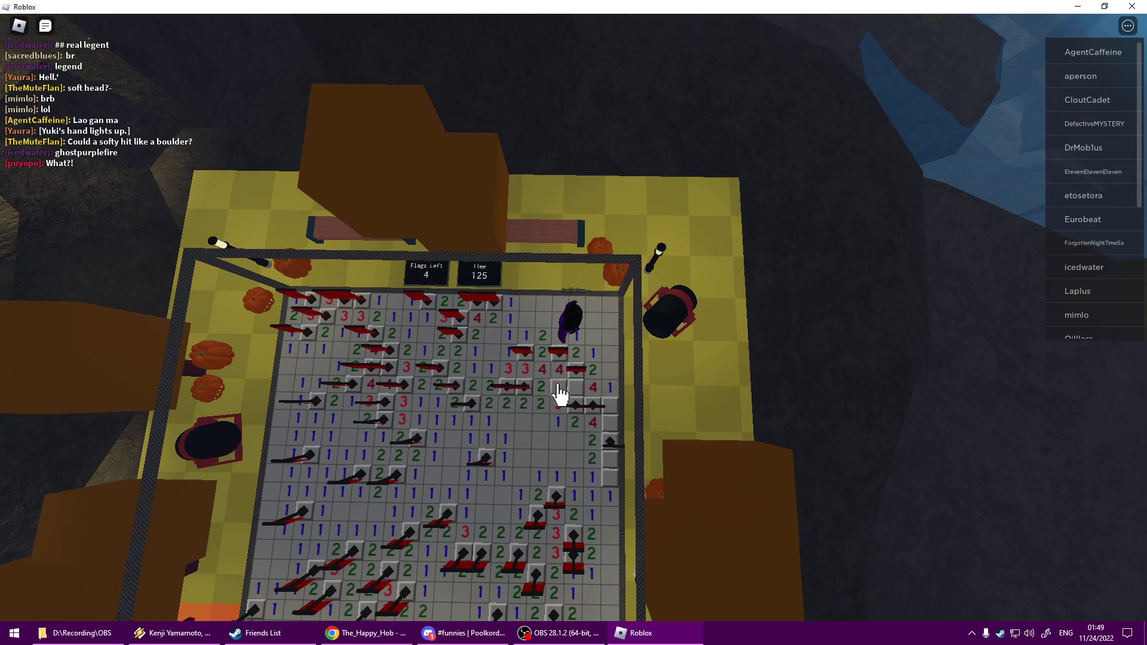
right_click(584, 380)
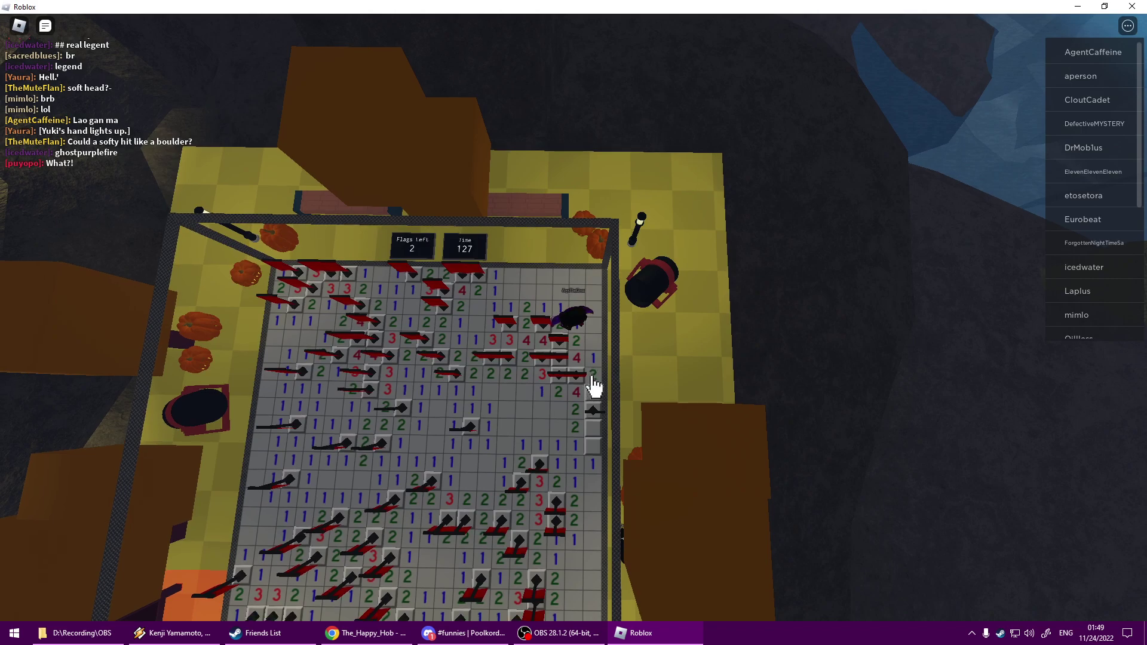
left_click(580, 414)
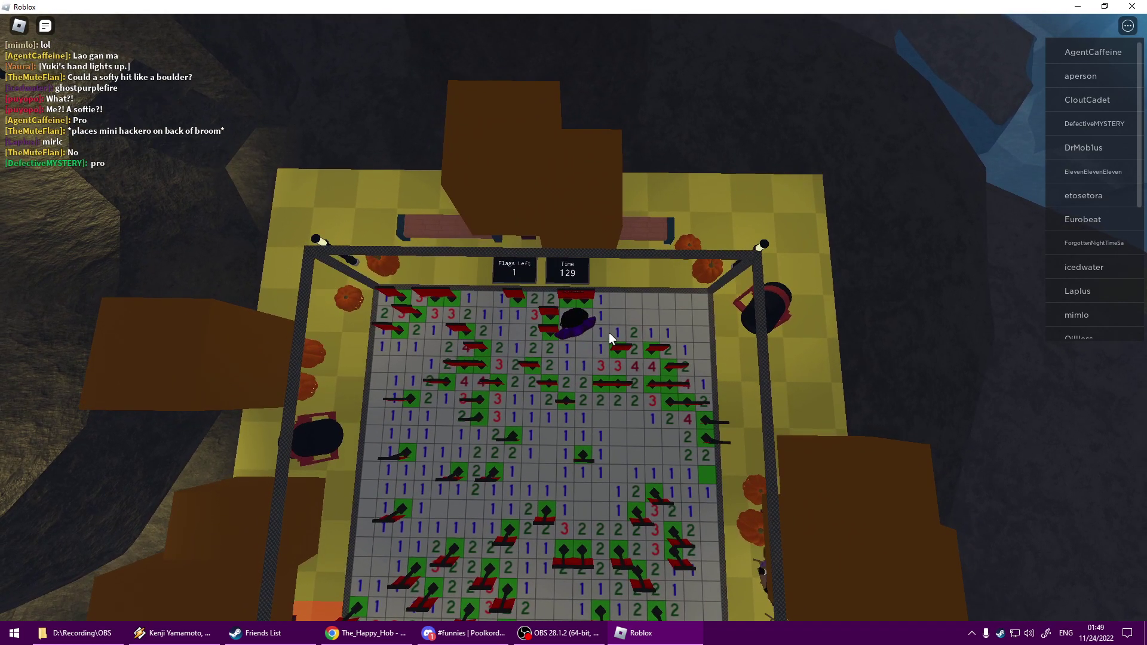
Walk the avatar briefly over the solved board with S and W
key("s")
key("w")
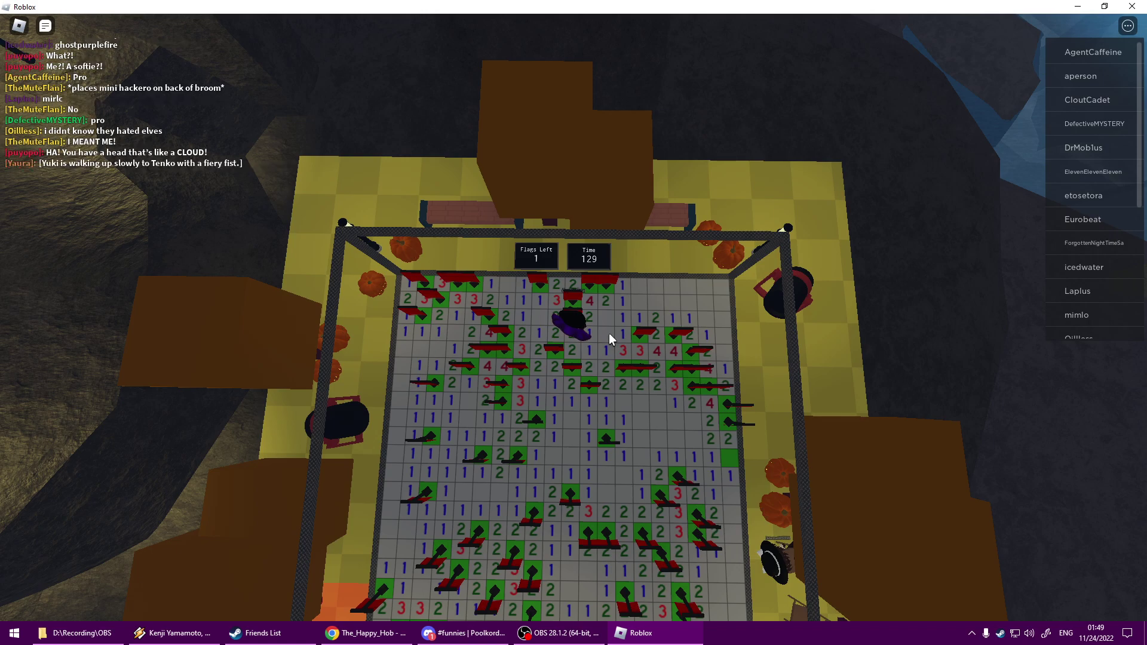
scroll(609, 332, "up", 1)
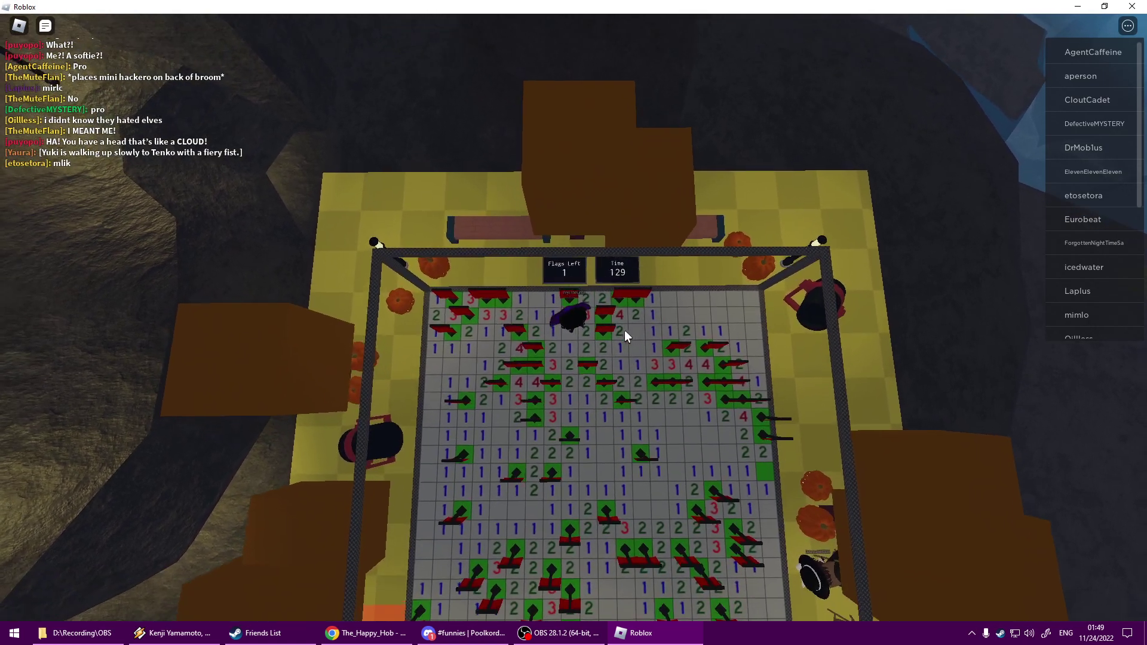
scroll(624, 329, "up", 1)
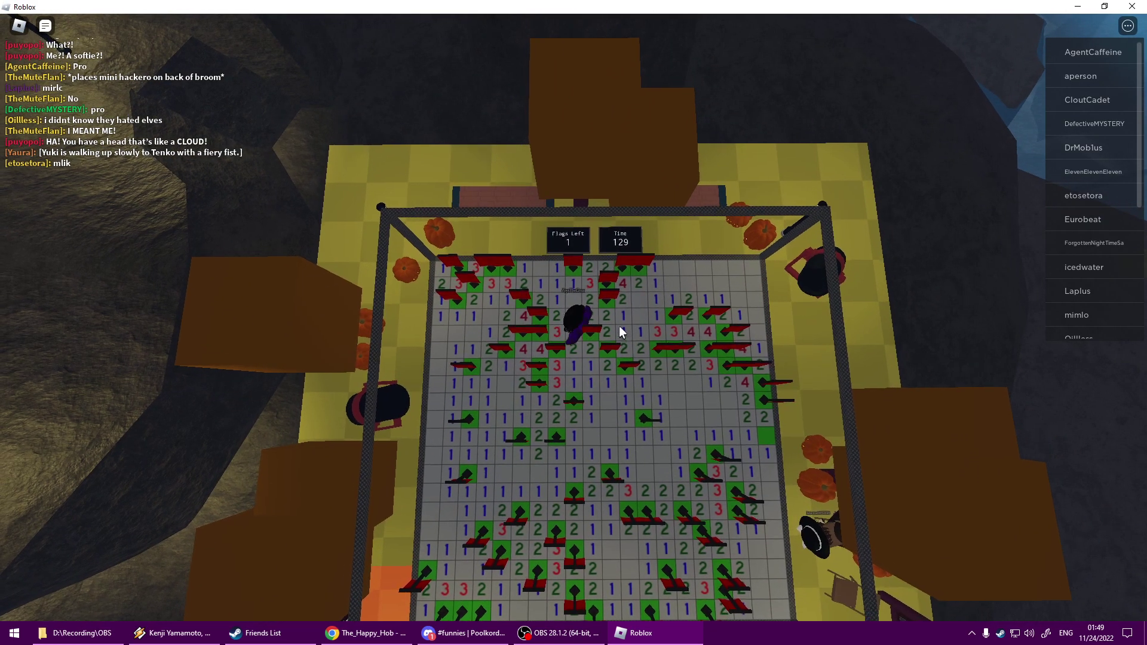
scroll(619, 326, "down", 3)
Leave the Minesweeper experience through the Esc menu and close the Roblox app
key("Escape")
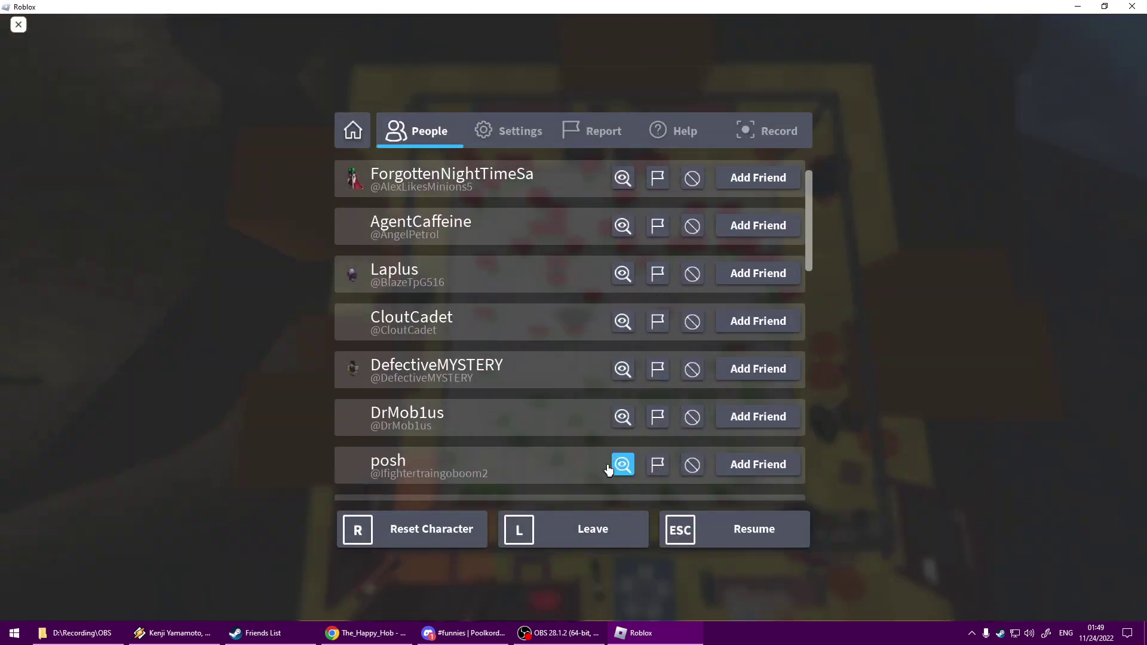
left_click(578, 528)
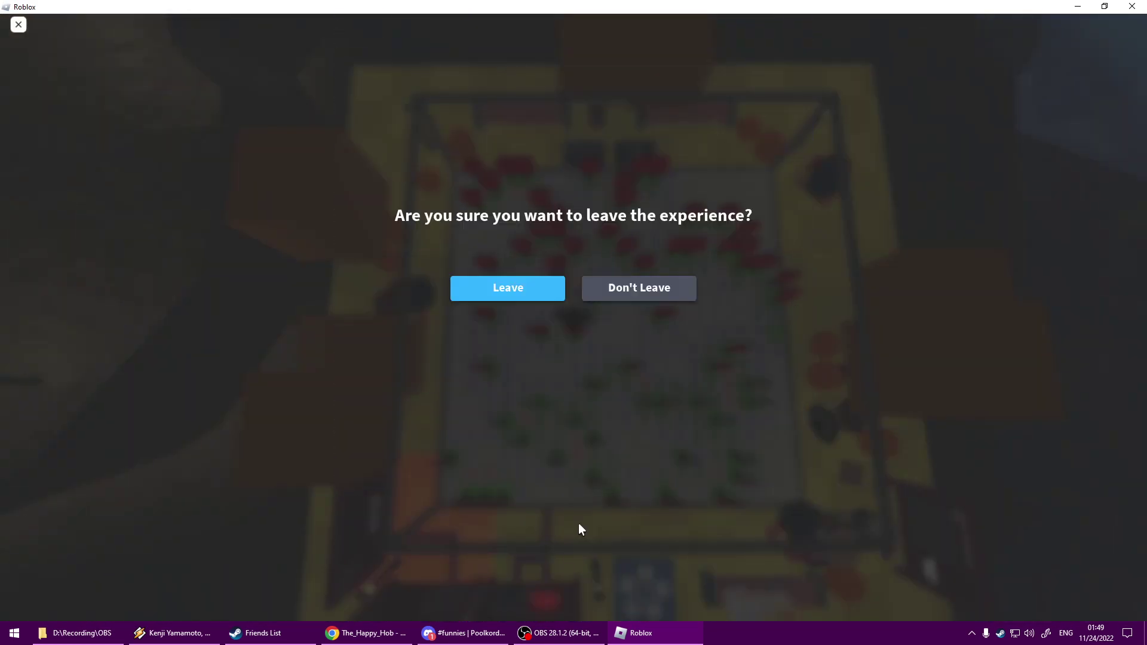
left_click(514, 288)
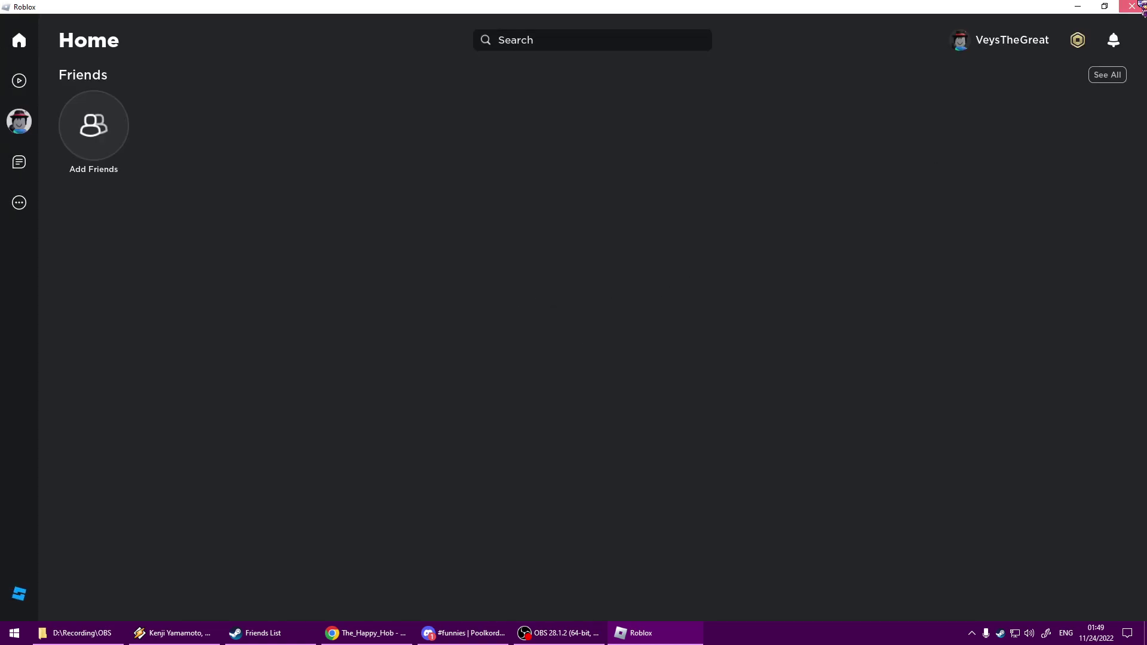
left_click(1134, 6)
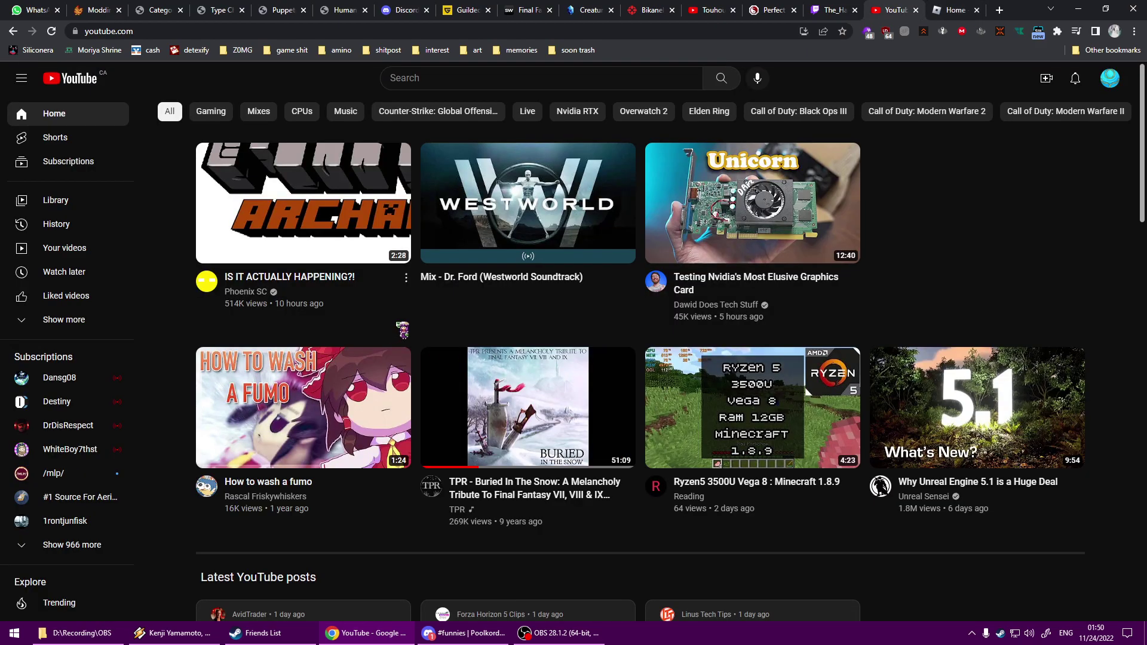
Switch Chrome to the Roblox Home tab and open the Scuffed Become Fumo tile
key("ctrl+Tab")
key("ctrl+shift+Tab")
key("ctrl+shift+Tab")
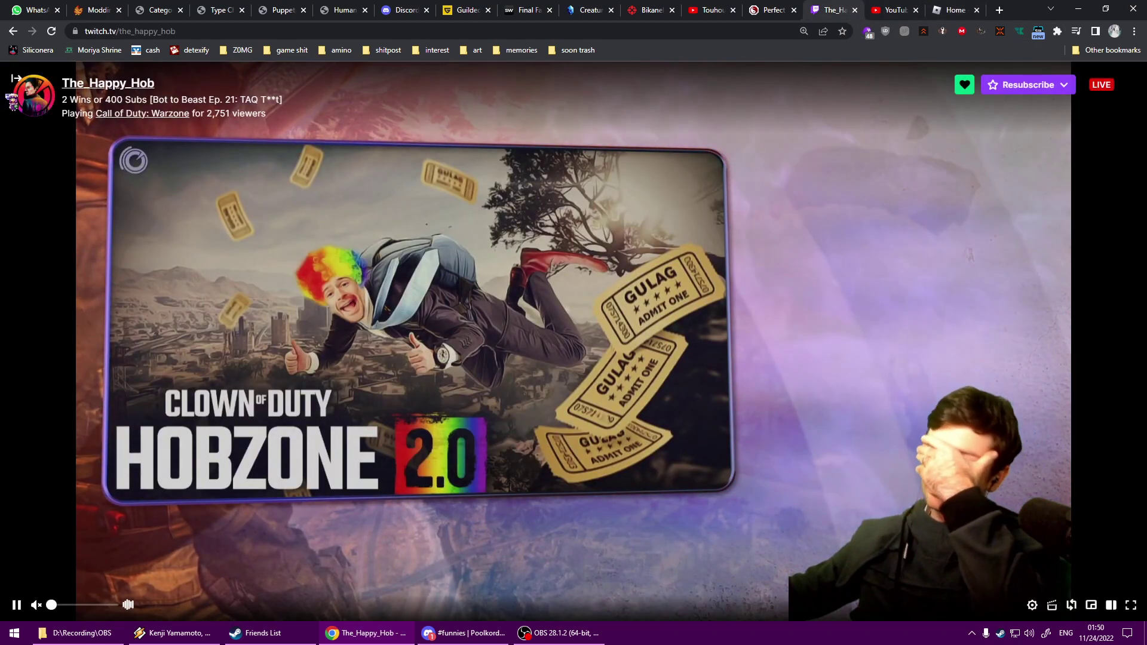
key("alt+t")
key("ctrl+9")
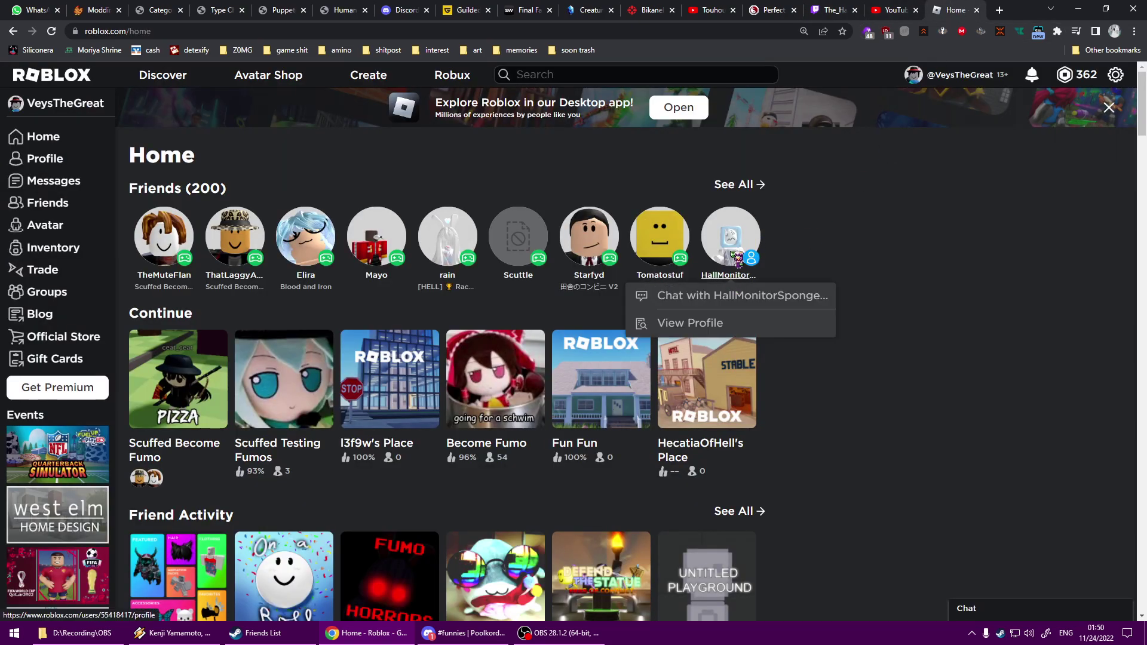
left_click(178, 376)
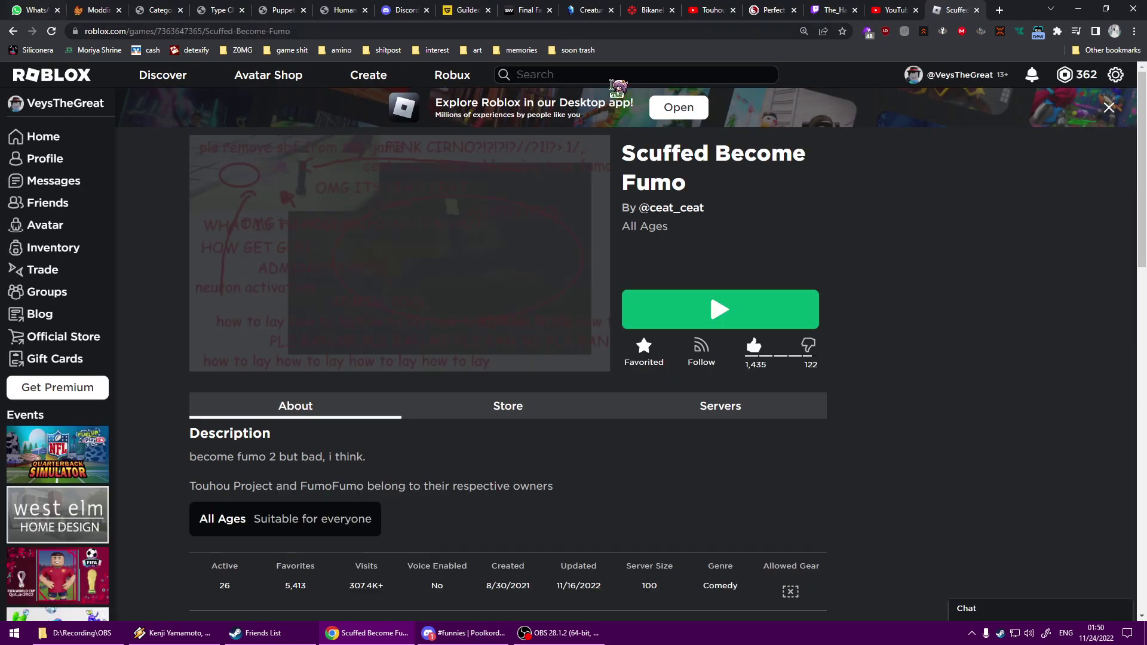
Load more private servers from the Servers list, join Bwuh, and allow Roblox to launch
left_click(720, 405)
scroll(625, 441, "down", 5)
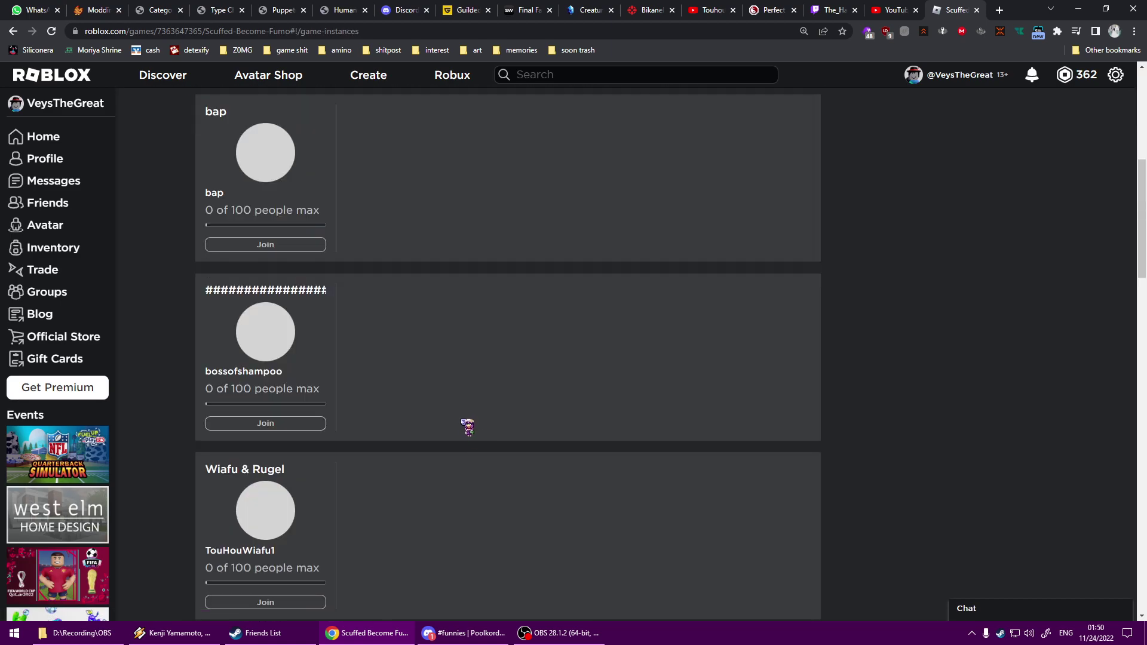
scroll(466, 421, "down", 5)
scroll(448, 403, "down", 5)
scroll(516, 312, "up", 2)
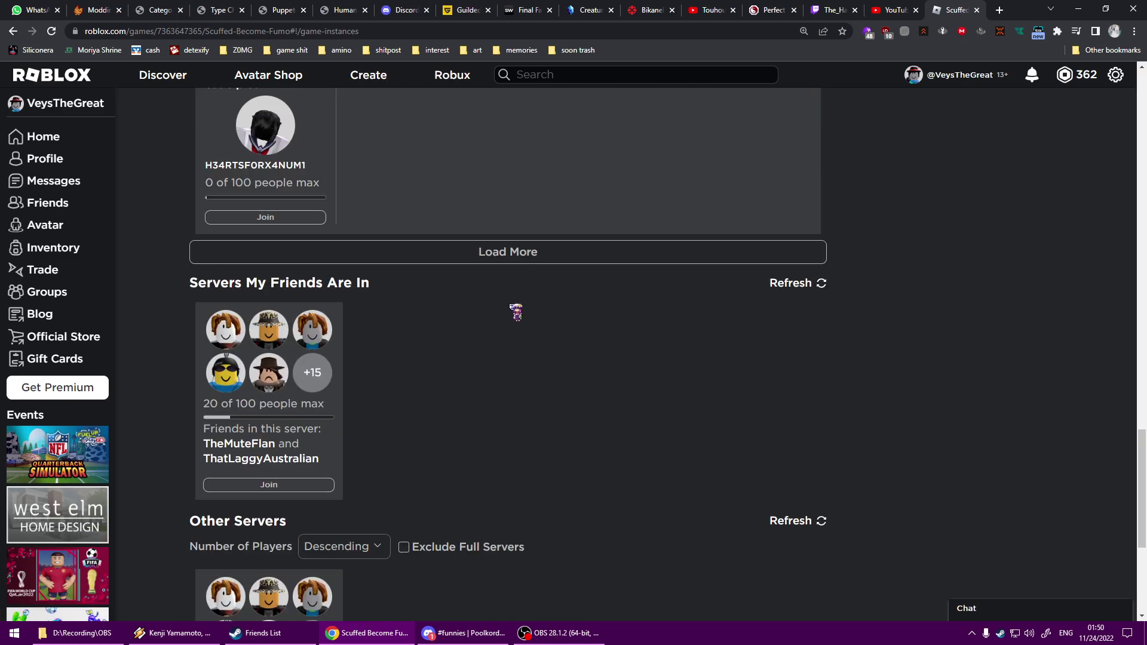
left_click(534, 252)
scroll(543, 295, "down", 8)
scroll(546, 328, "up", 5)
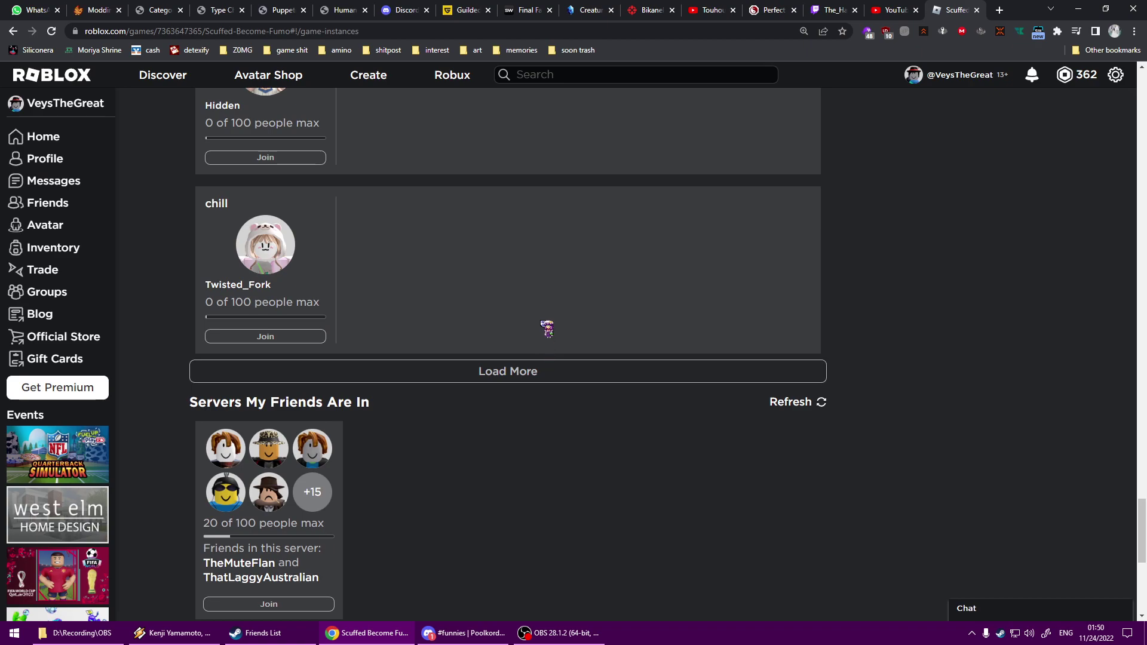
left_click(520, 372)
scroll(519, 372, "down", 6)
scroll(399, 297, "up", 5)
scroll(432, 315, "up", 2)
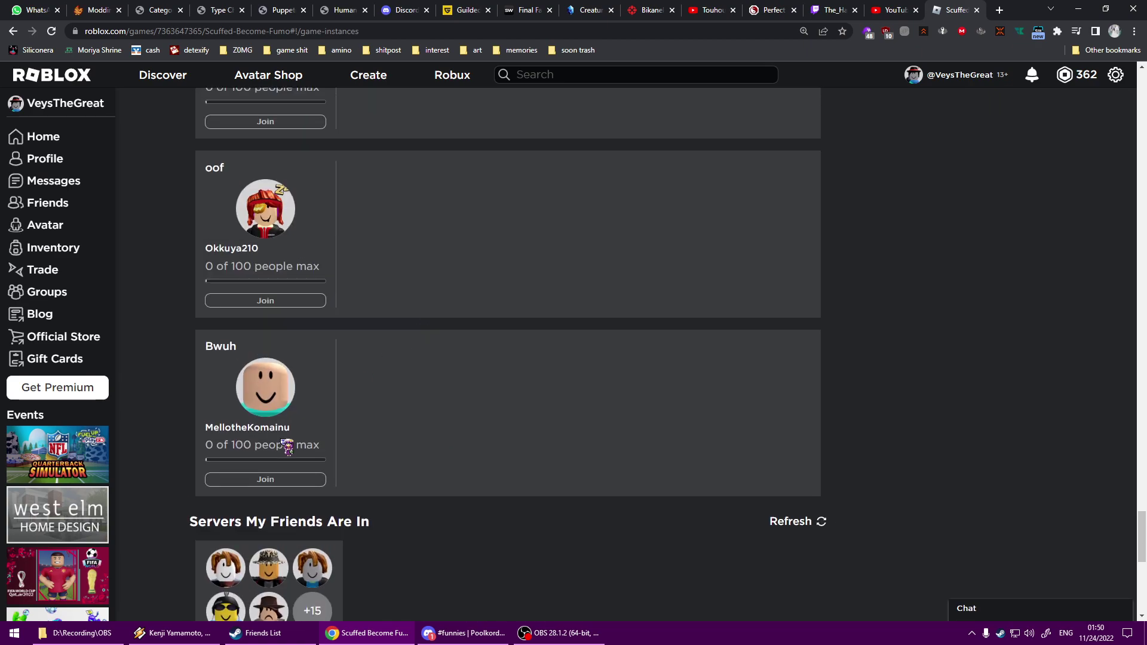
left_click(266, 480)
left_click(634, 139)
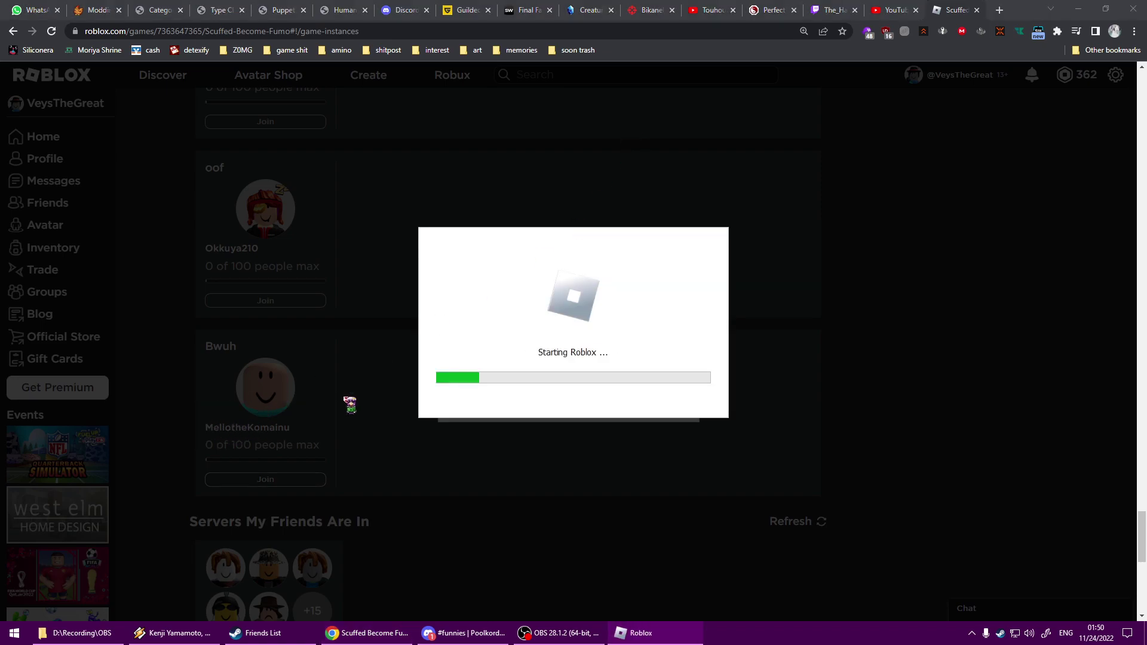
scroll(246, 310, "up", 2)
scroll(243, 340, "down", 2)
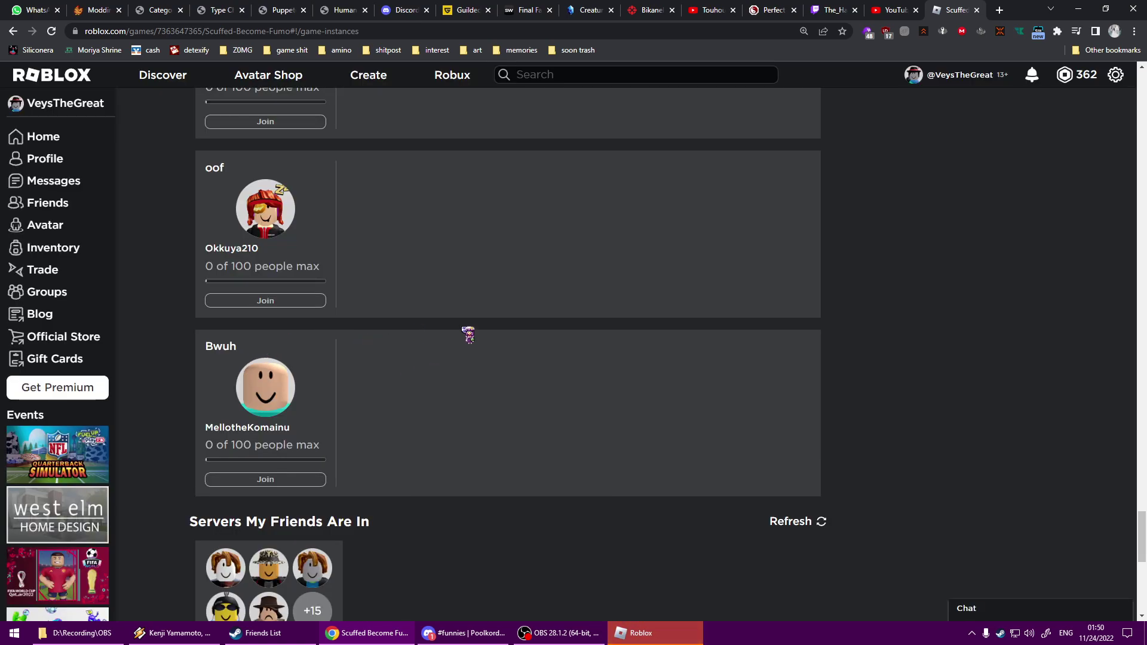
Run 'changehat veys MikoCape' and then 'warp Minesweeper' from the command bar
key("ctrl+w")
key("ctrl+w")
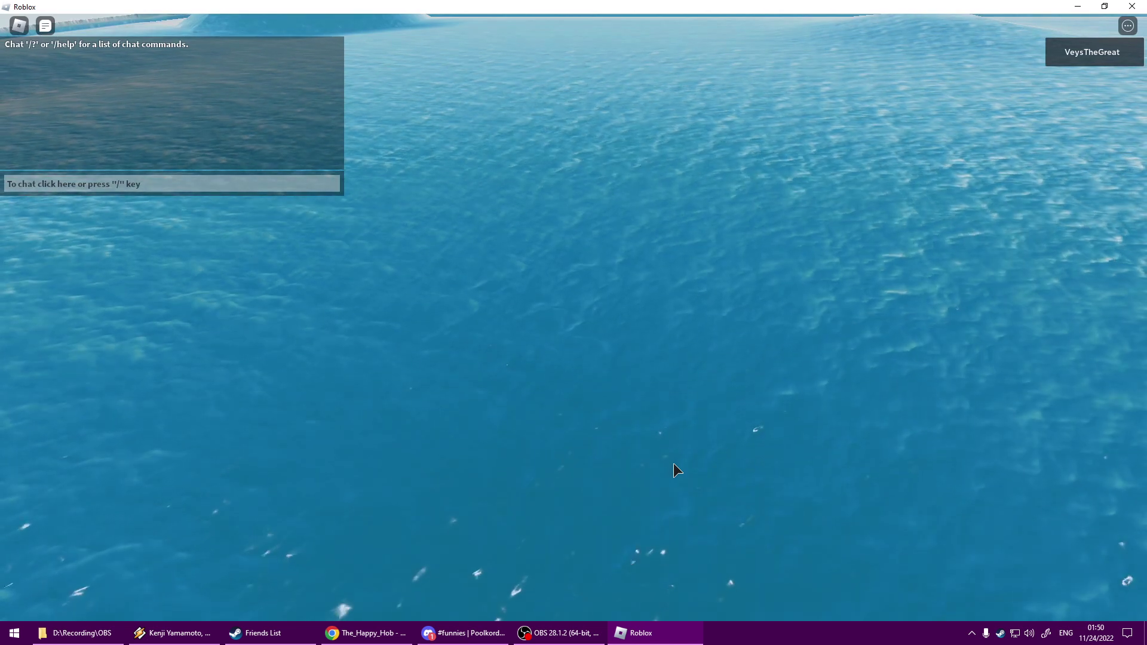
key("semicolon")
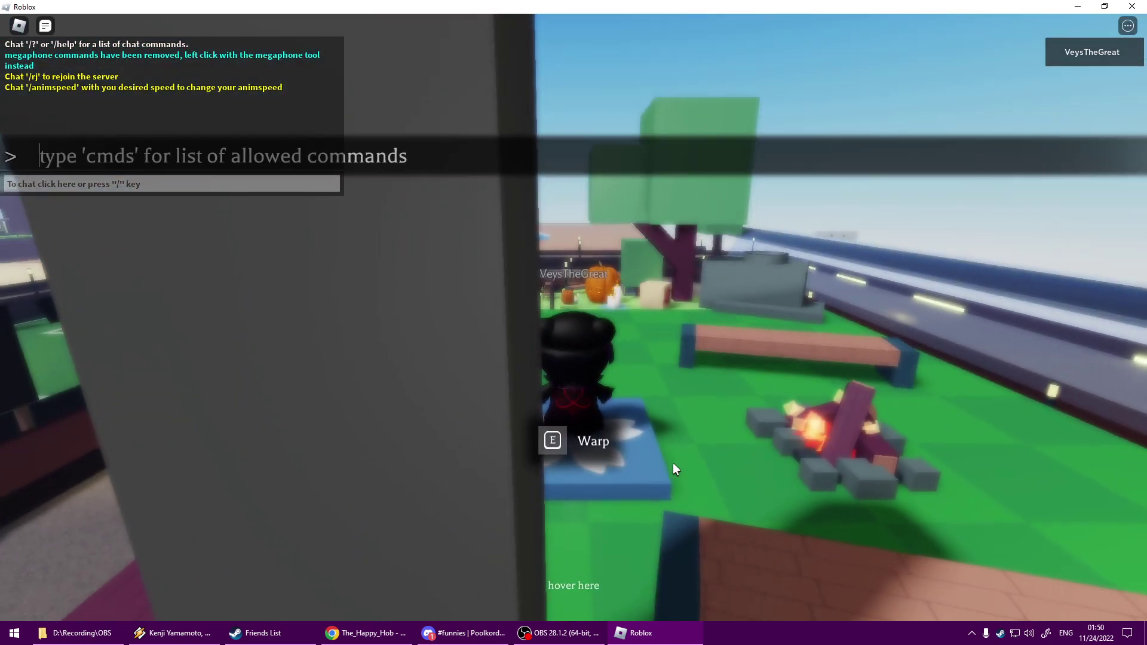
type("changehat")
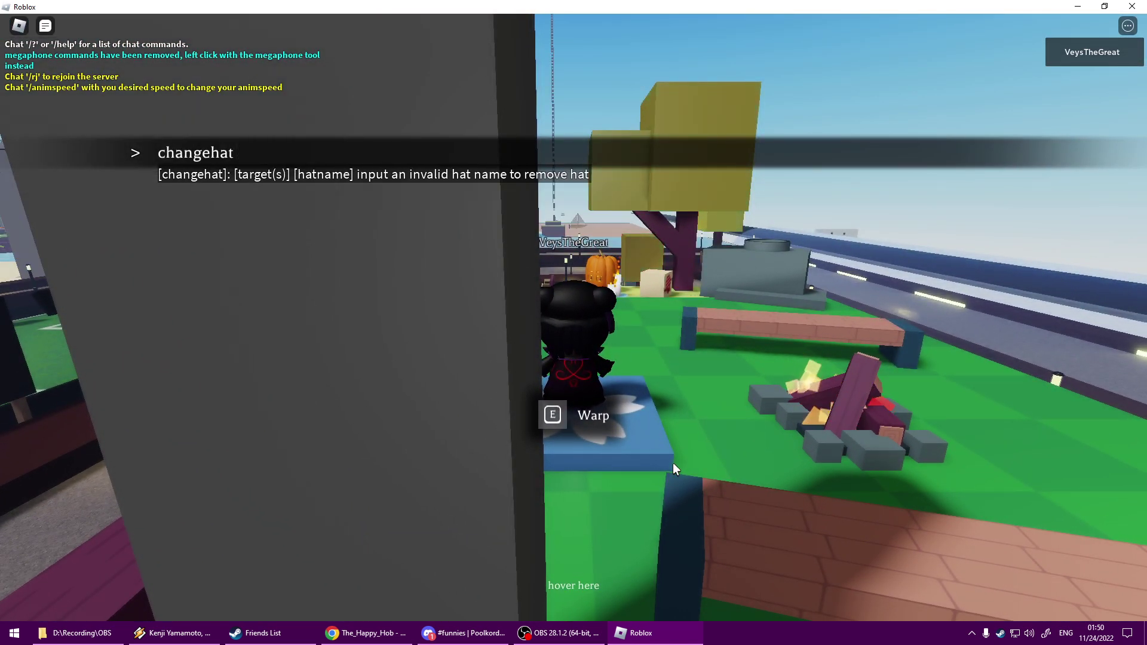
type(" veys MikoCape")
key("Return")
type("warp Minesweeper")
key("Return")
key("Return")
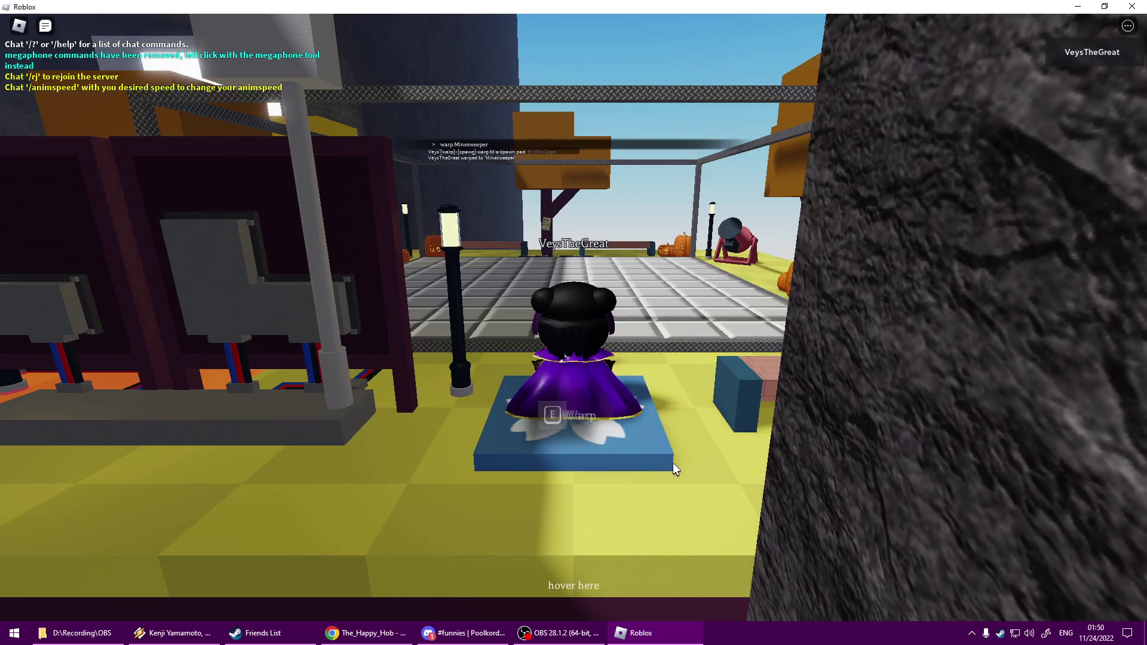
Close settings, raise Grid Size to 16x16, set Spawn Rate to 1/6, and reset the board
mouse_move(574, 586)
left_click(862, 600)
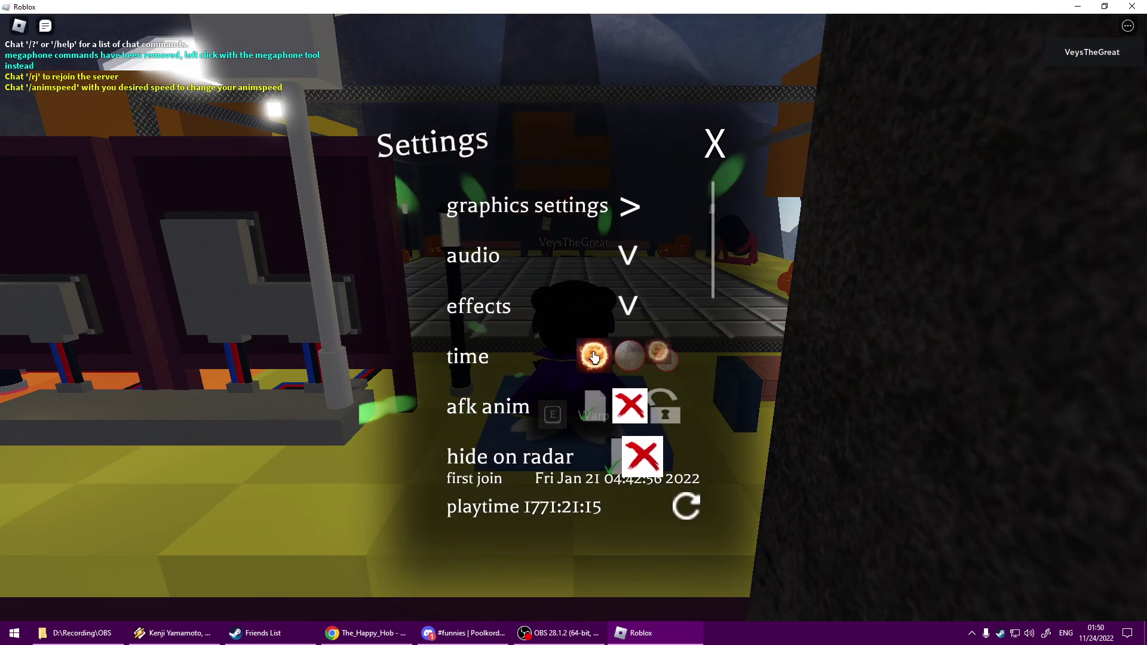
key("Escape")
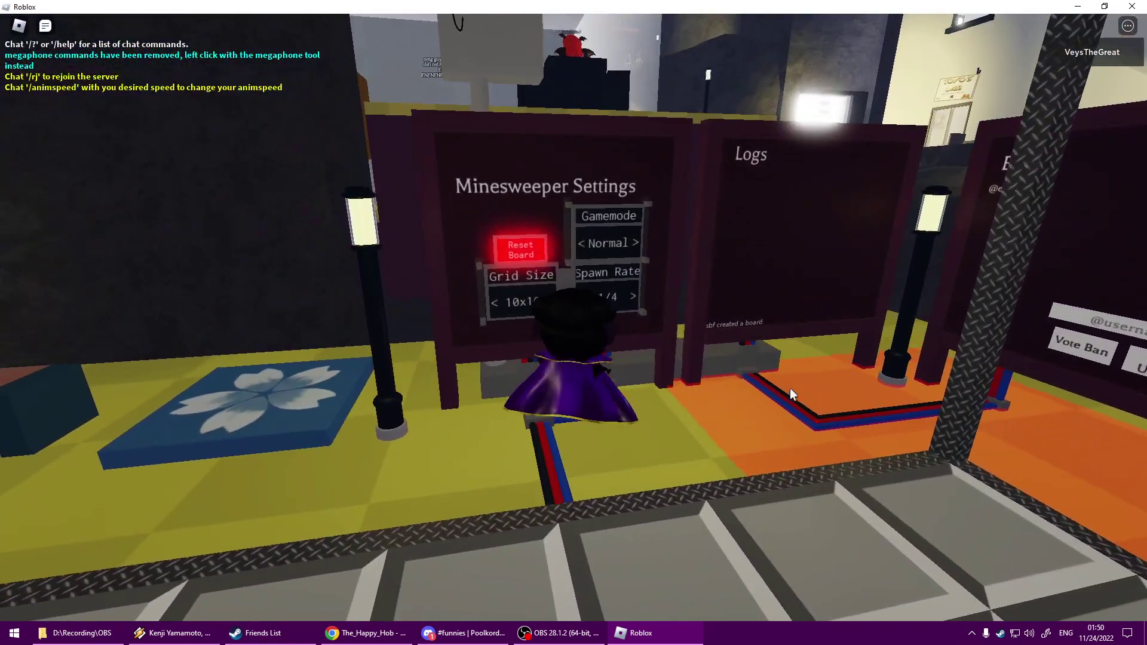
left_click(551, 303)
left_click(551, 303)
left_click(551, 302)
left_click(551, 303)
left_click(552, 302)
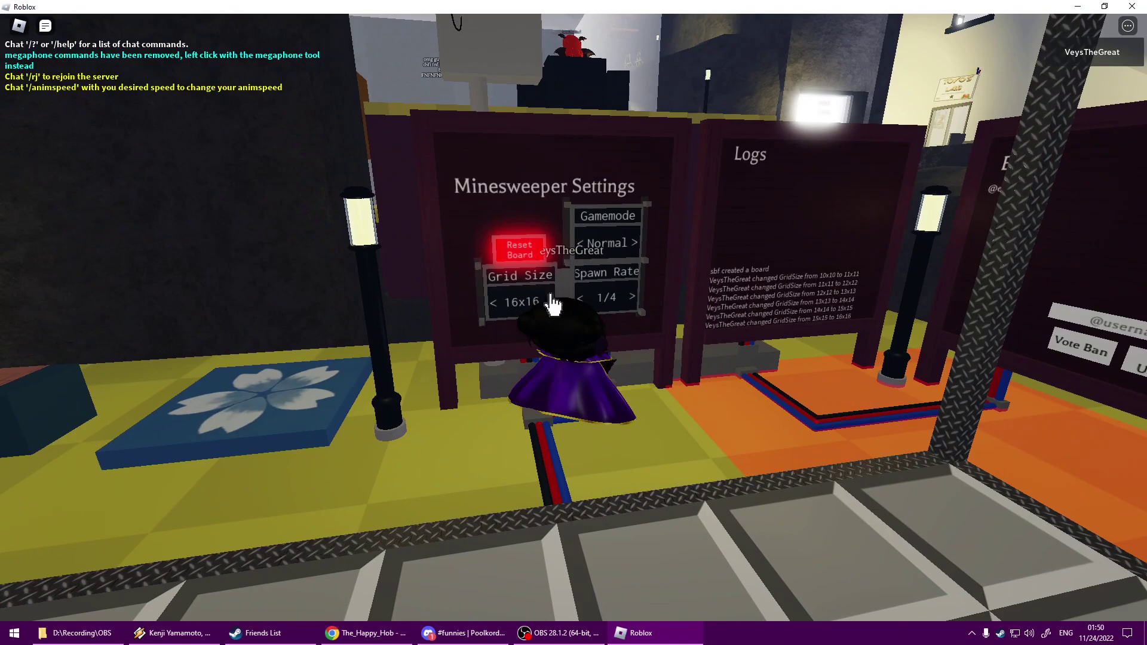
left_click(582, 309)
left_click(583, 309)
left_click(520, 251)
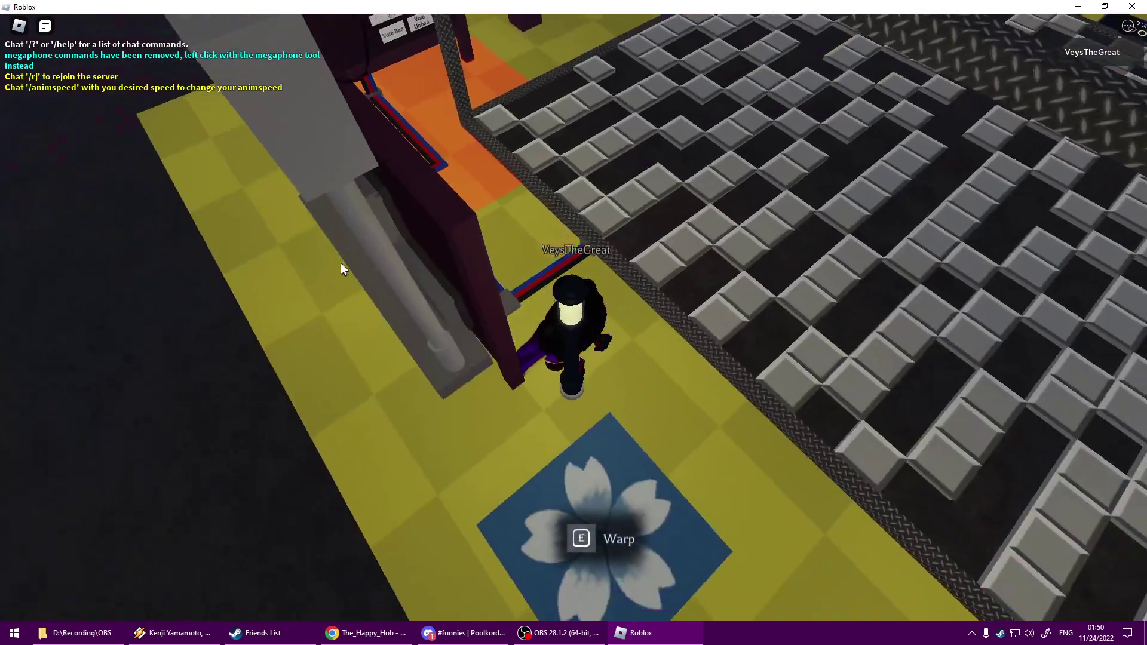
left_click_drag(341, 263, 345, 270)
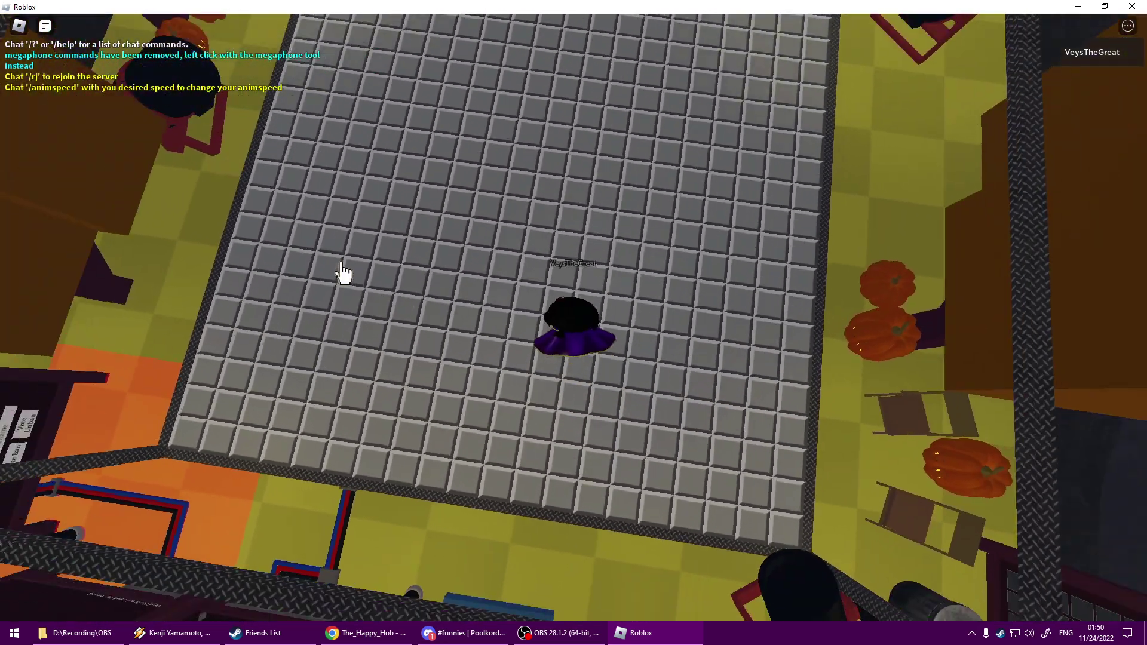
scroll(344, 271, "down", 3)
scroll(341, 270, "down", 3)
scroll(341, 269, "down", 2)
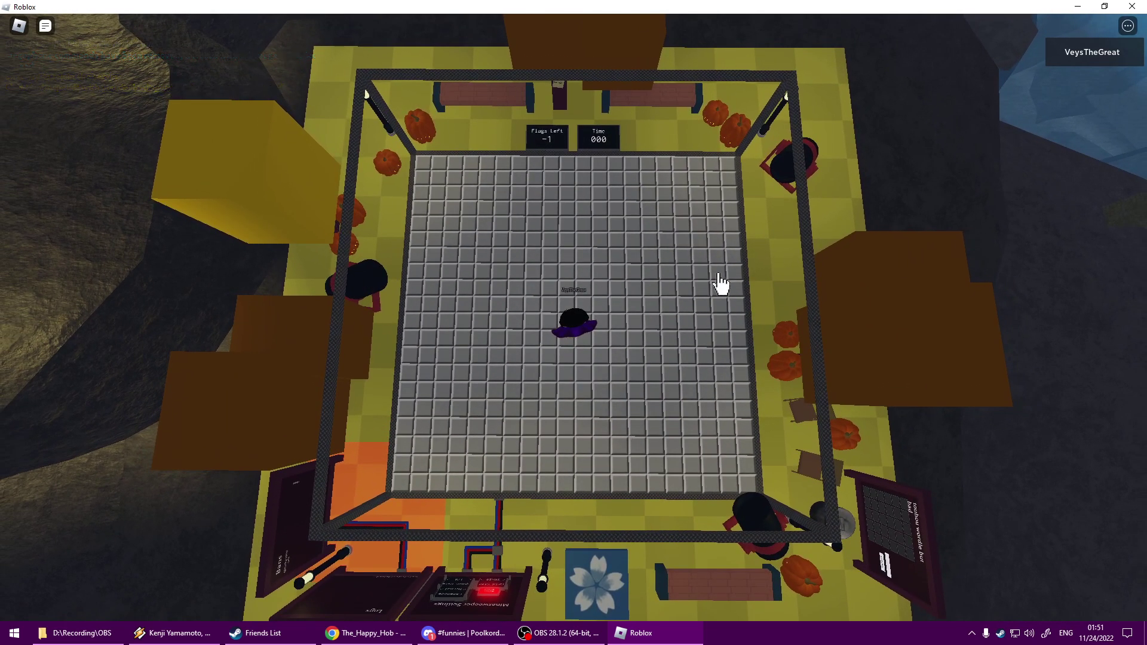
scroll(777, 285, "up", 2)
scroll(774, 281, "up", 1)
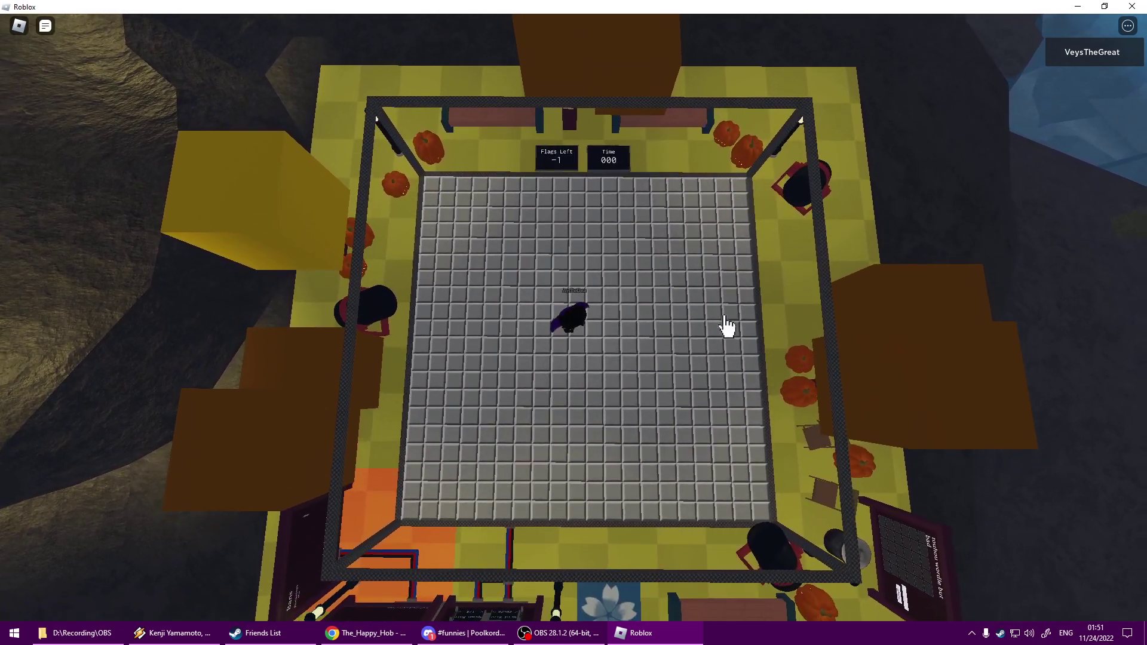
Open the first cell near the board centre and flag seven suspected mines around it
left_click(579, 333)
right_click(560, 437)
right_click(616, 384)
right_click(539, 498)
right_click(619, 497)
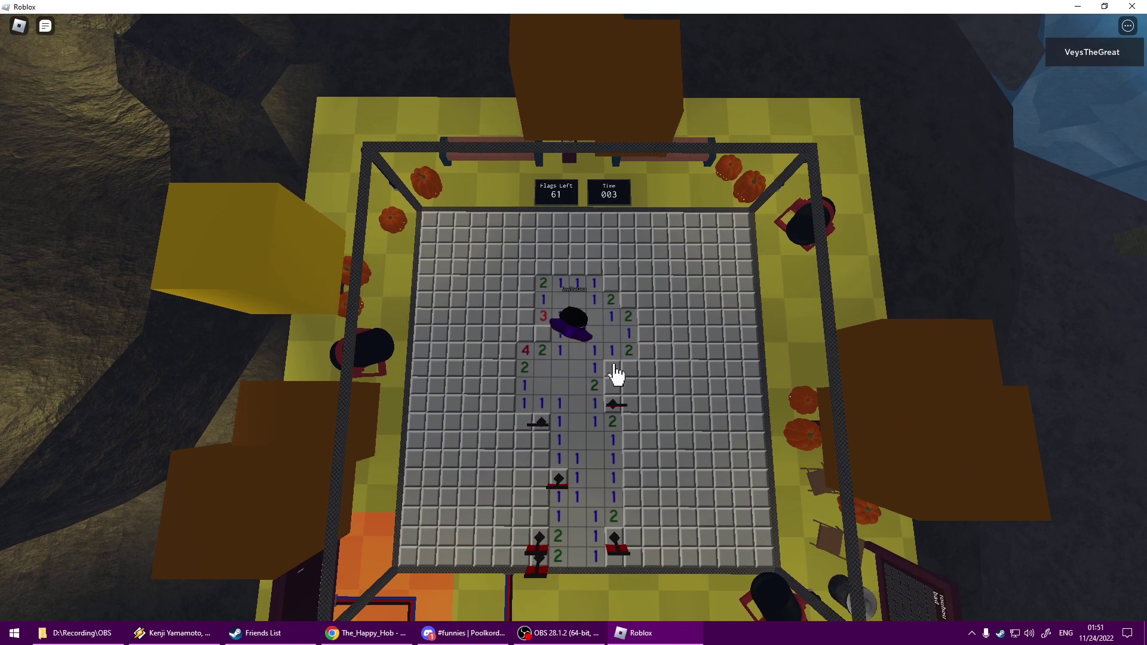
right_click(615, 377)
right_click(537, 358)
right_click(603, 345)
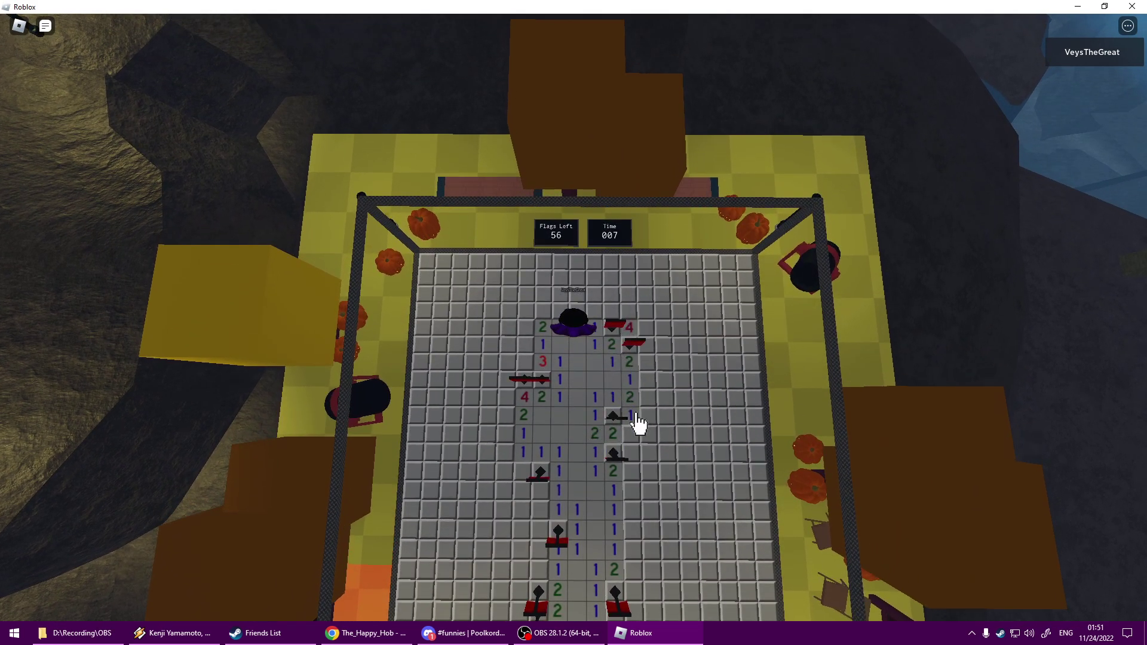
Reveal safe cells on the right side of the flagged column and flag three more mines
left_click(627, 432)
left_click(594, 411)
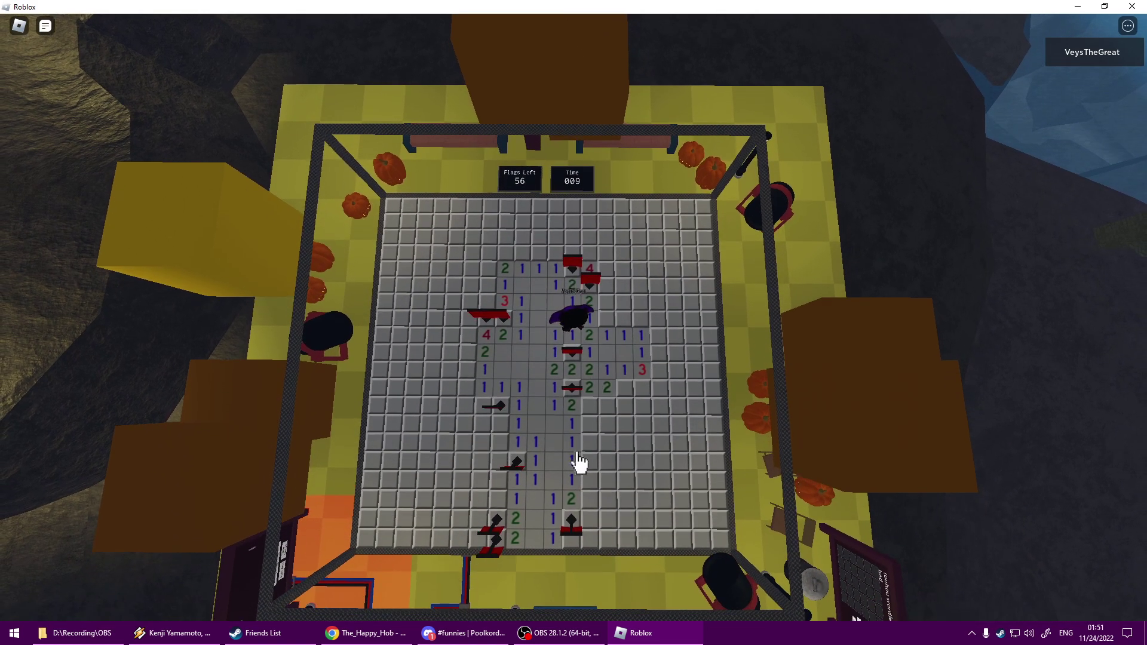
left_click(584, 519)
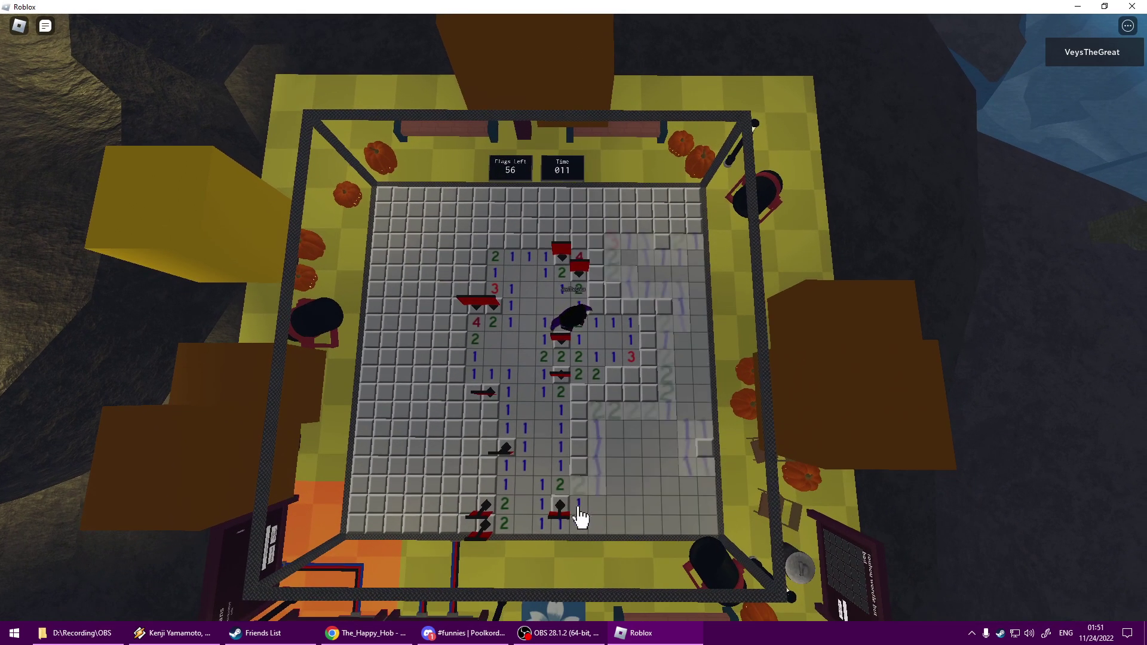
right_click(576, 474)
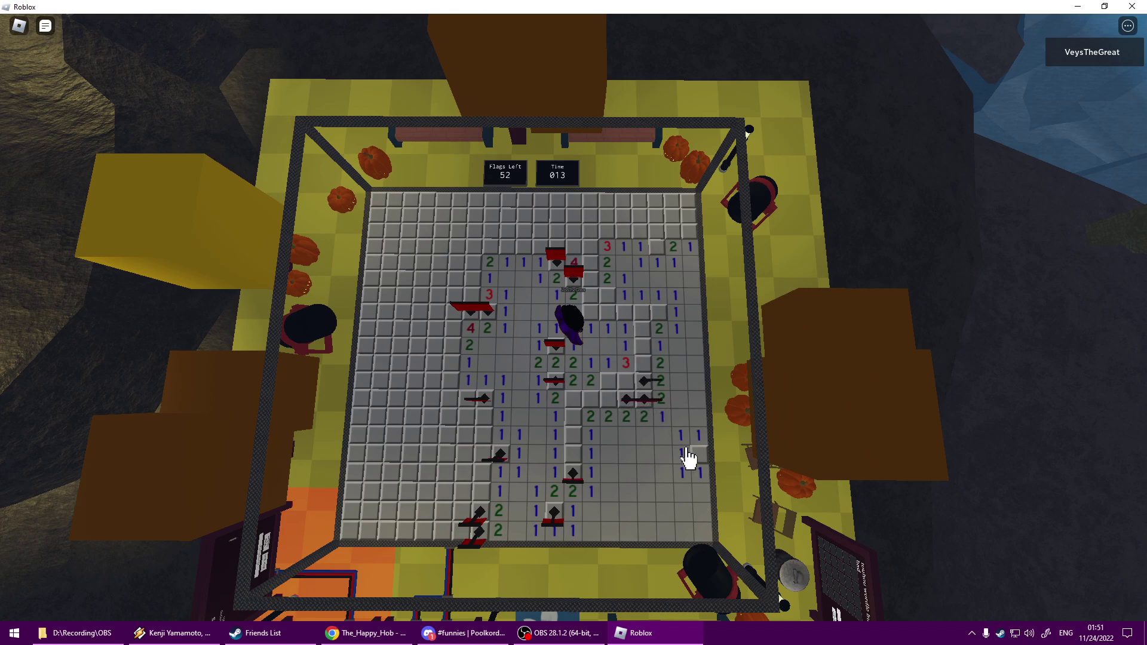
right_click(668, 316)
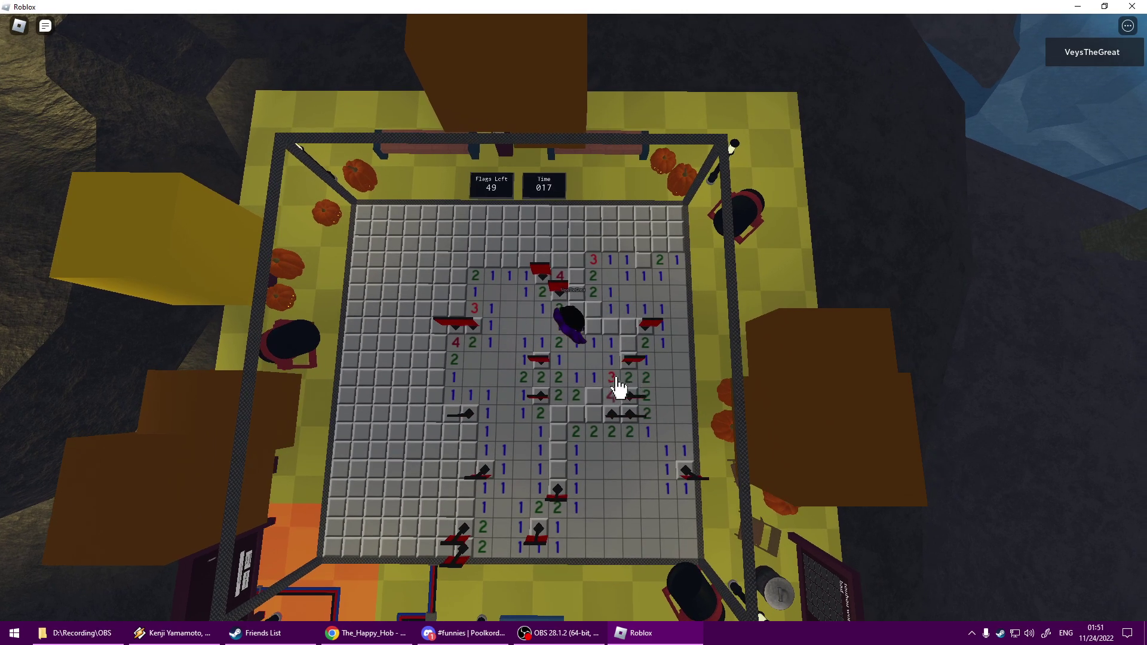
left_click(643, 343)
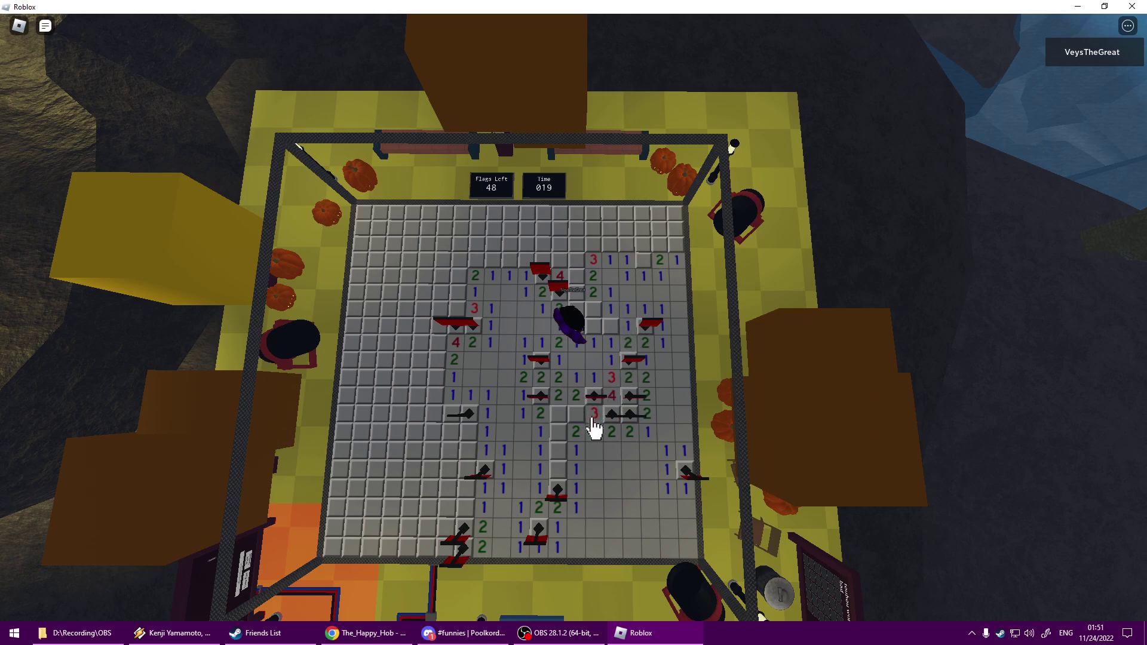
right_click(578, 475)
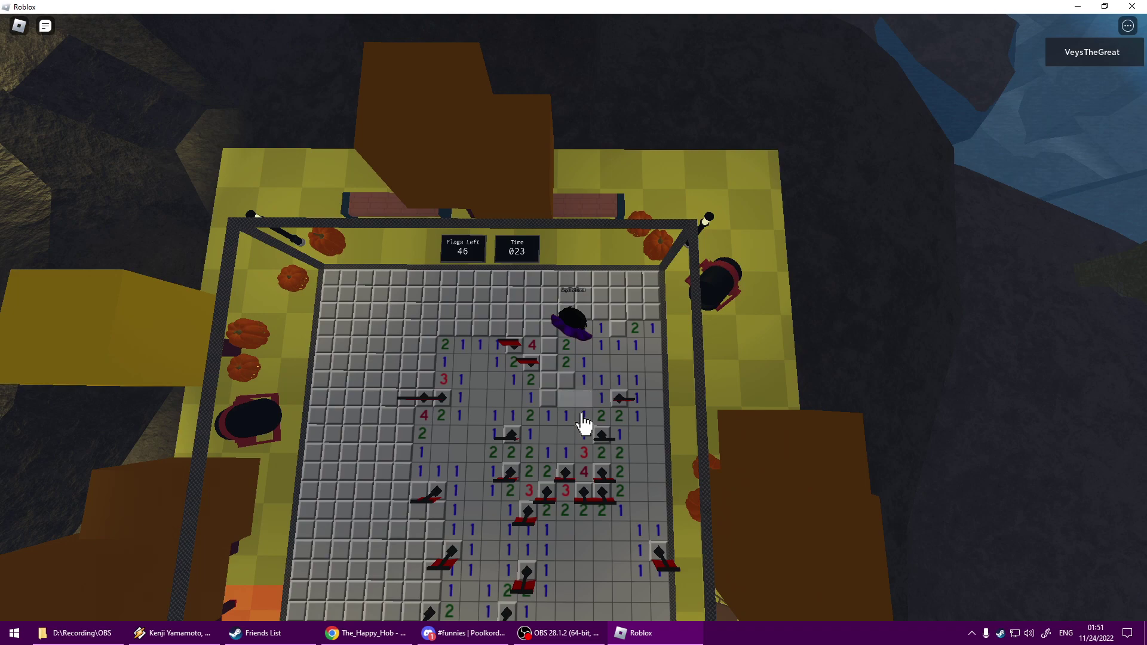
left_click(583, 420)
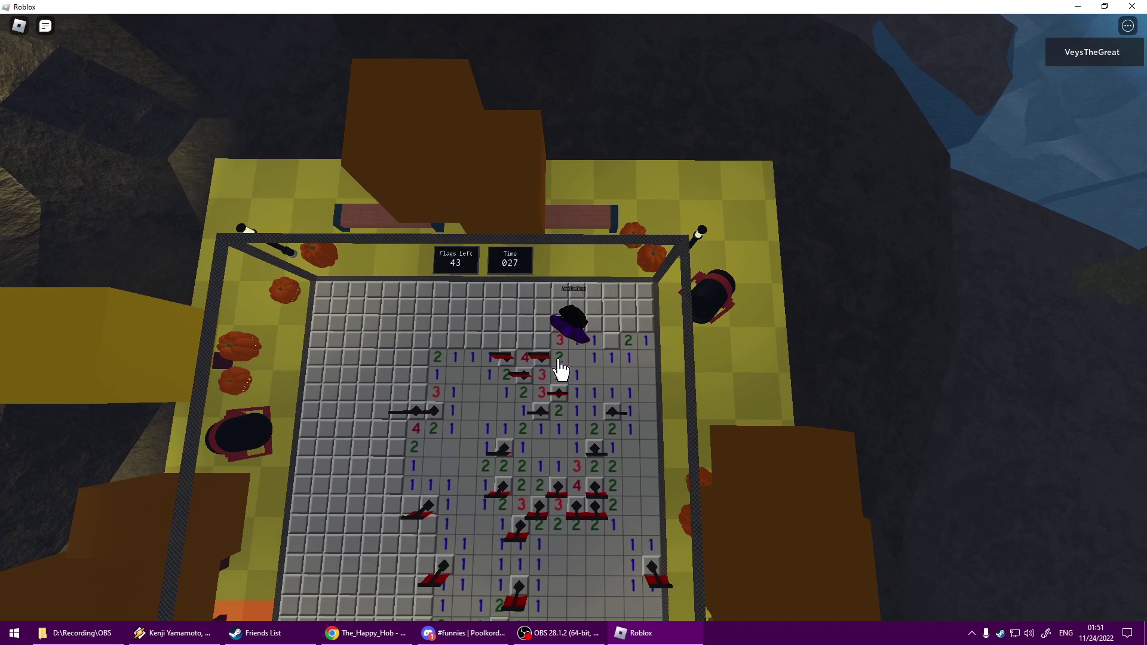
Flag mines and open safe cells across the top row and top-left corner
right_click(532, 347)
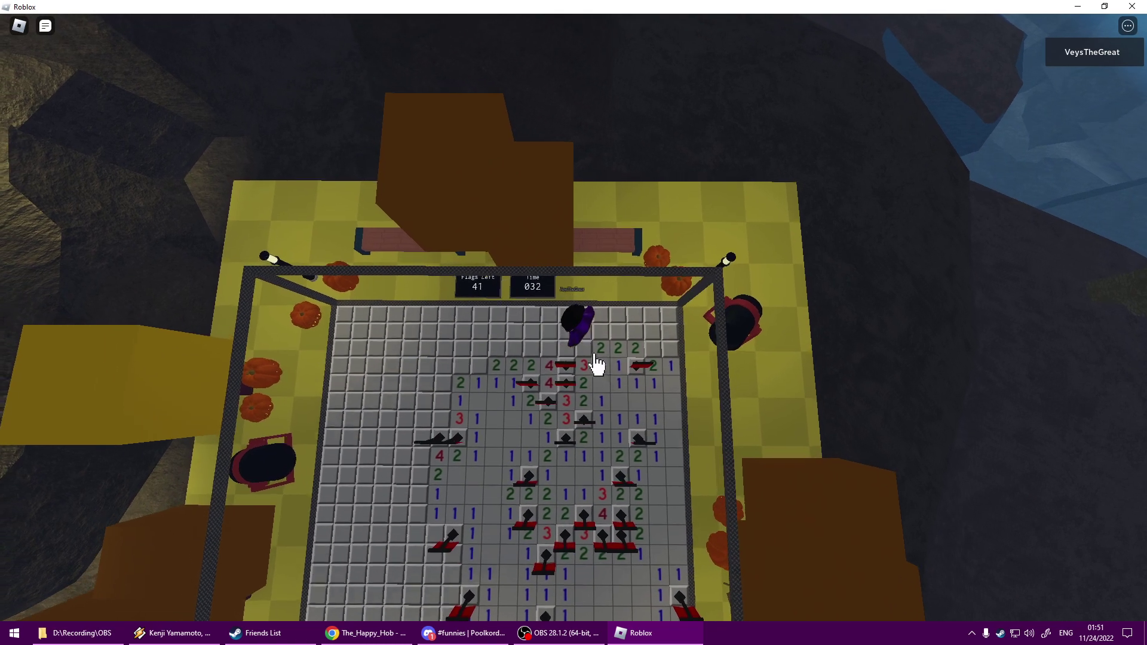
right_click(602, 345)
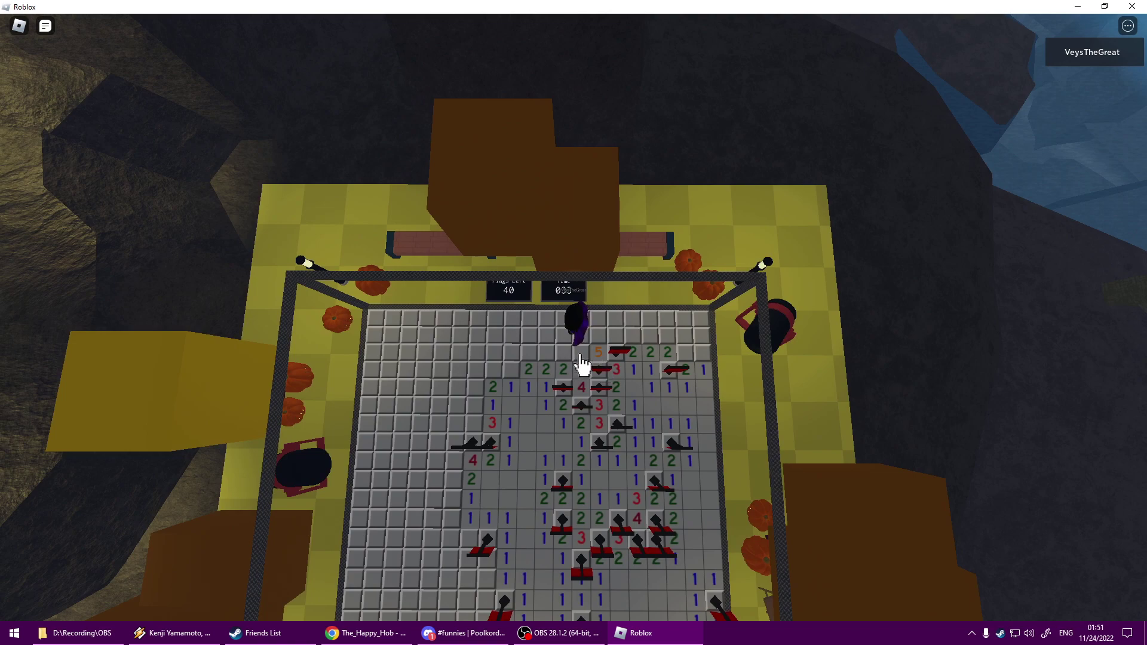
left_click(583, 365)
left_click(574, 371)
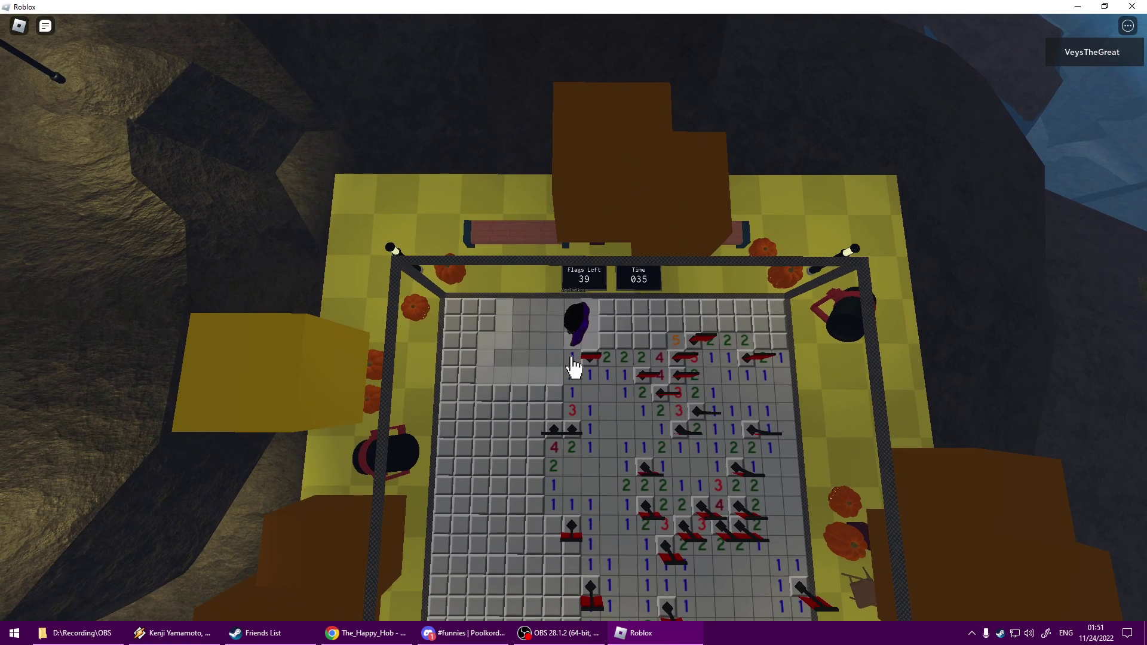
right_click(555, 394)
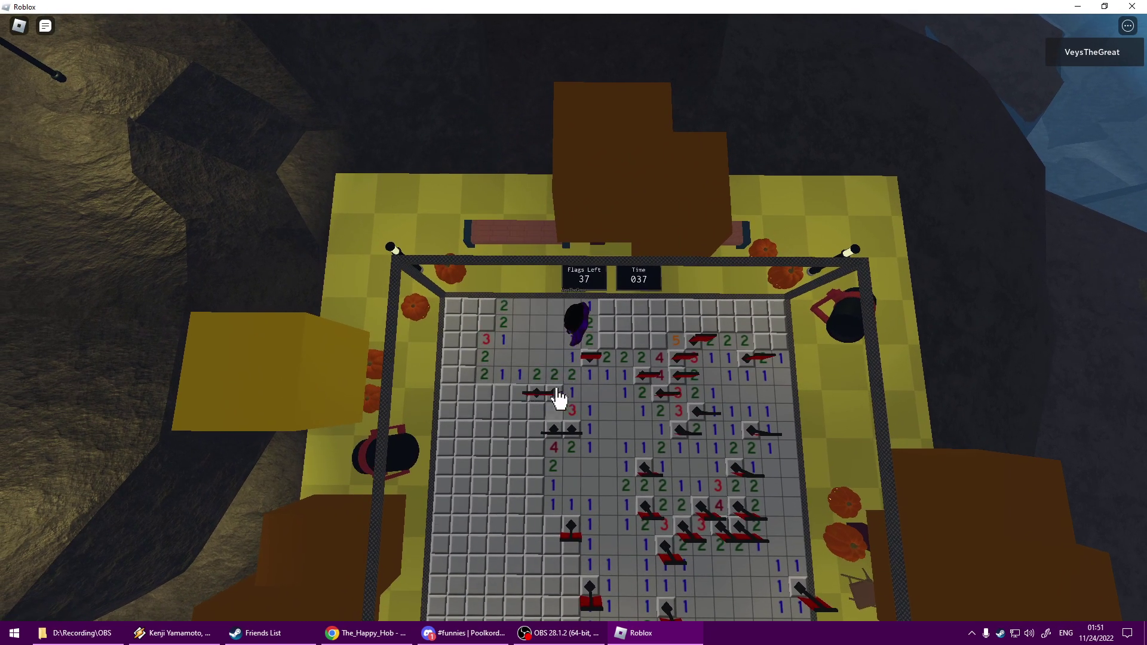
left_click(521, 390)
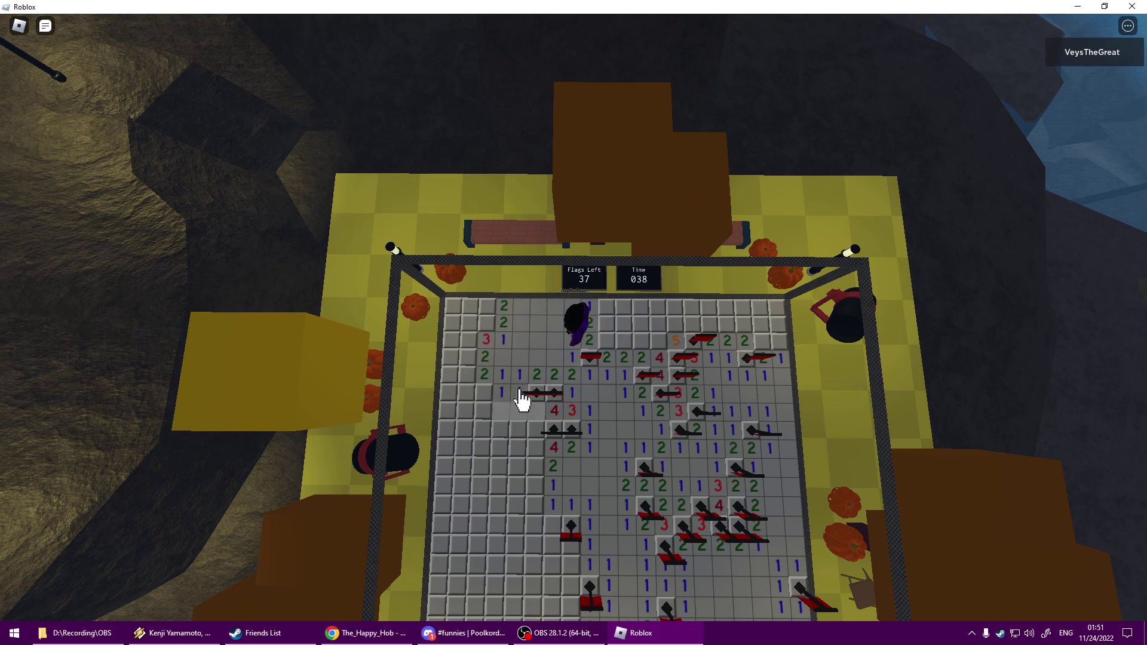
right_click(539, 434)
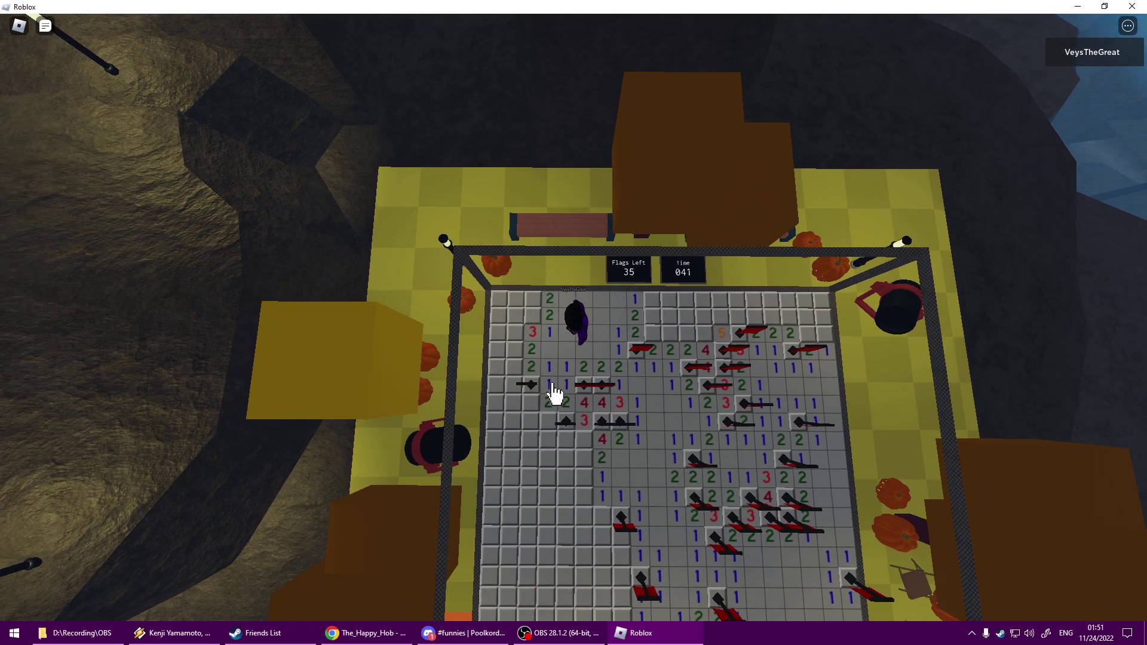
left_click(537, 410)
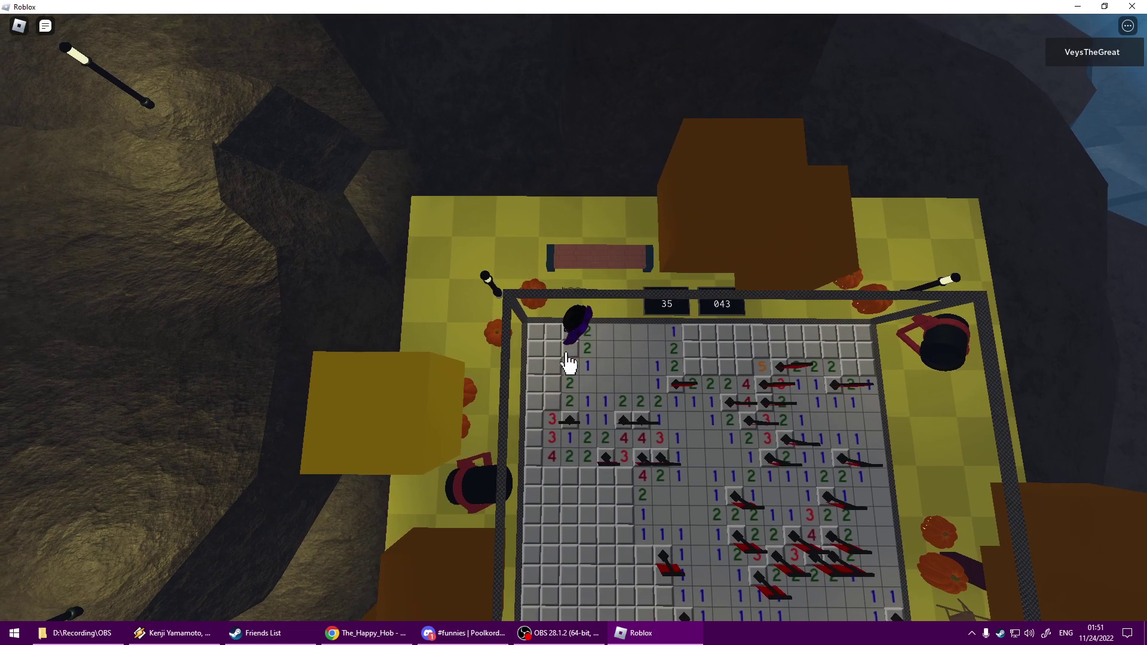
right_click(571, 359)
left_click(571, 368)
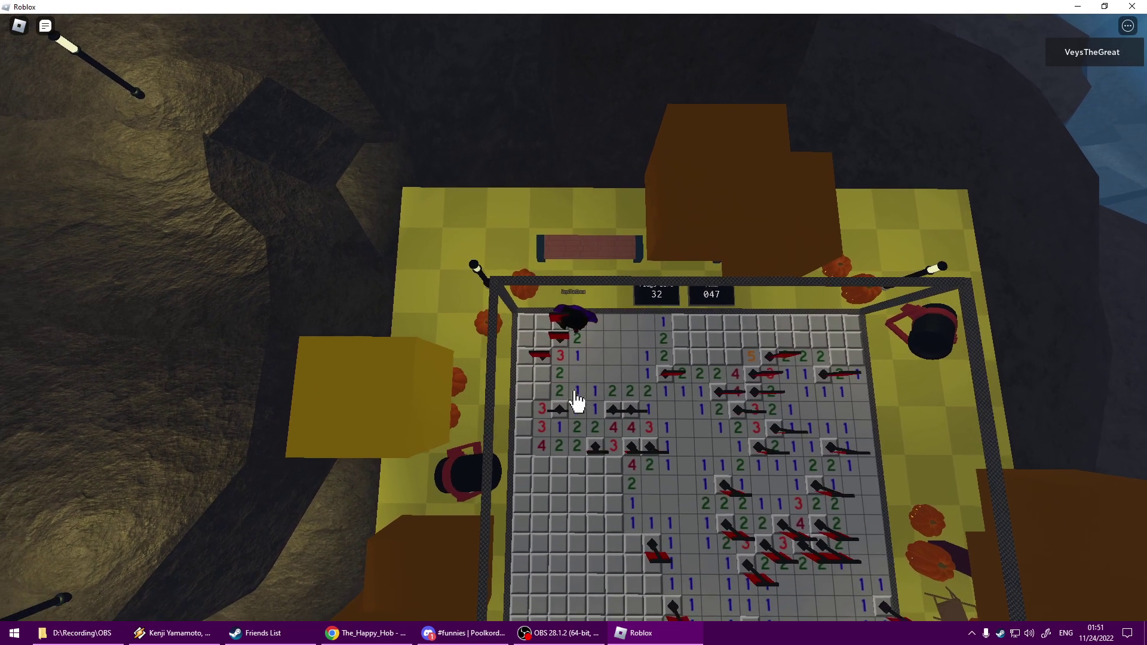
scroll(549, 394, "down", 3)
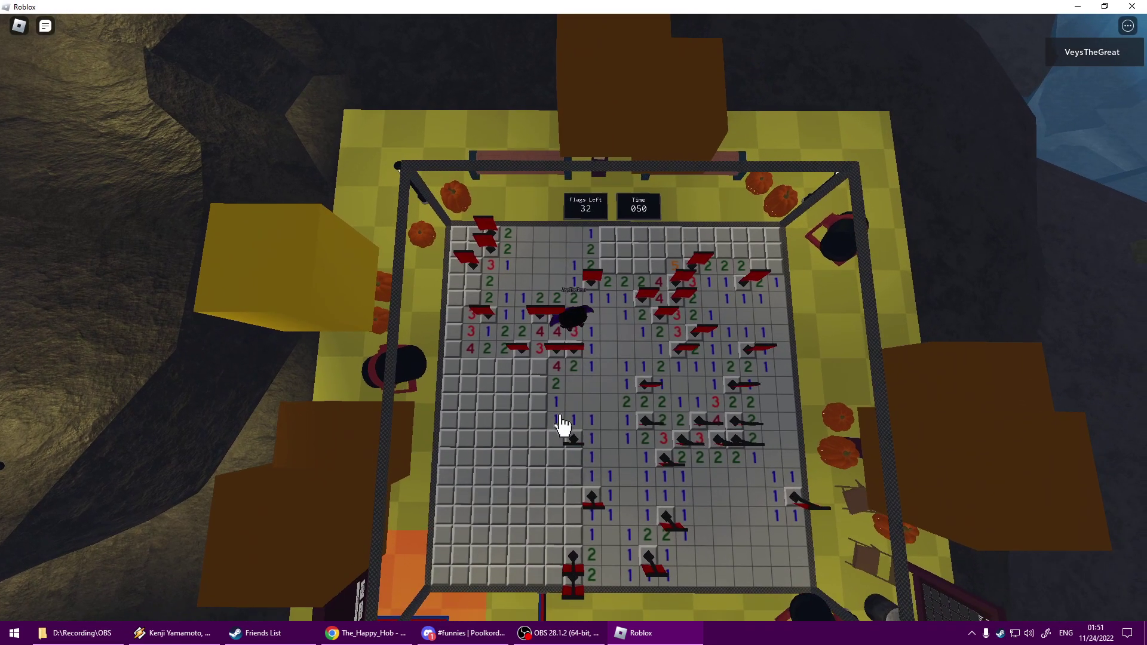
Clear the lower-left region, flagging the mines beside the red 3 and near the left edge
left_click(572, 410)
left_click(571, 437)
right_click(574, 448)
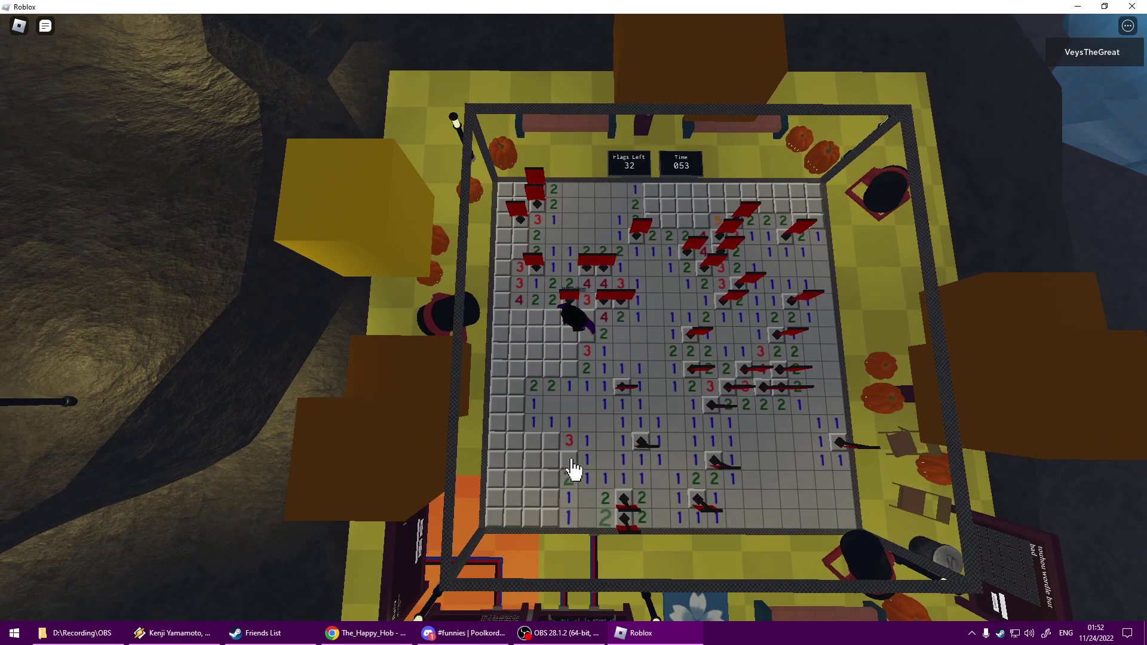
right_click(551, 441)
left_click(538, 439)
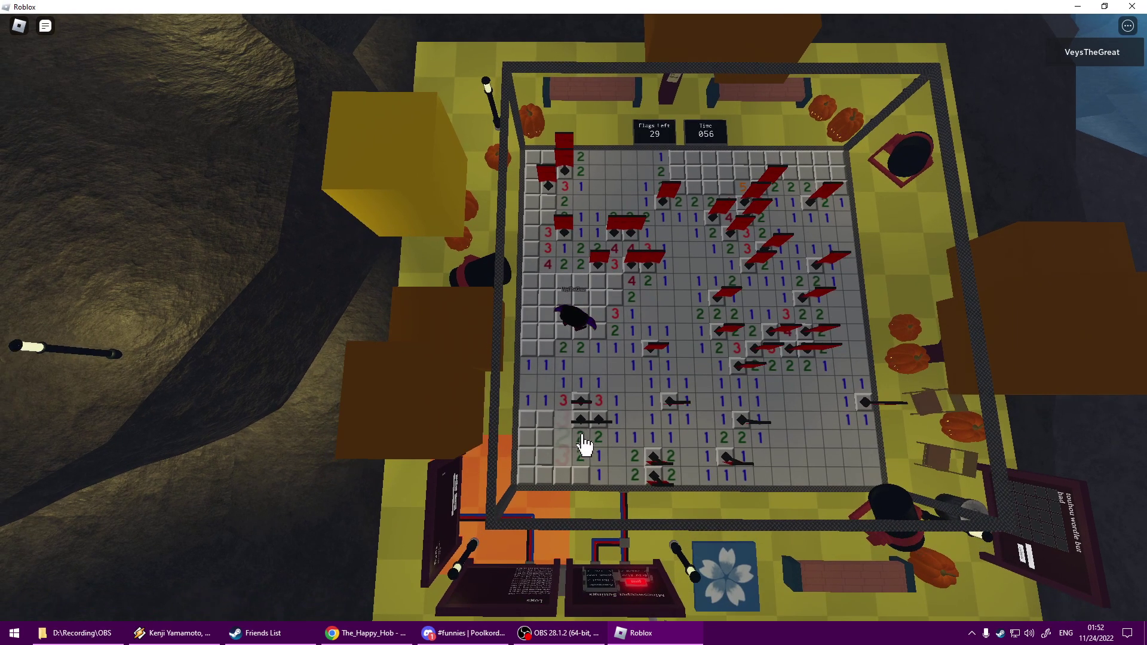
left_click(582, 443)
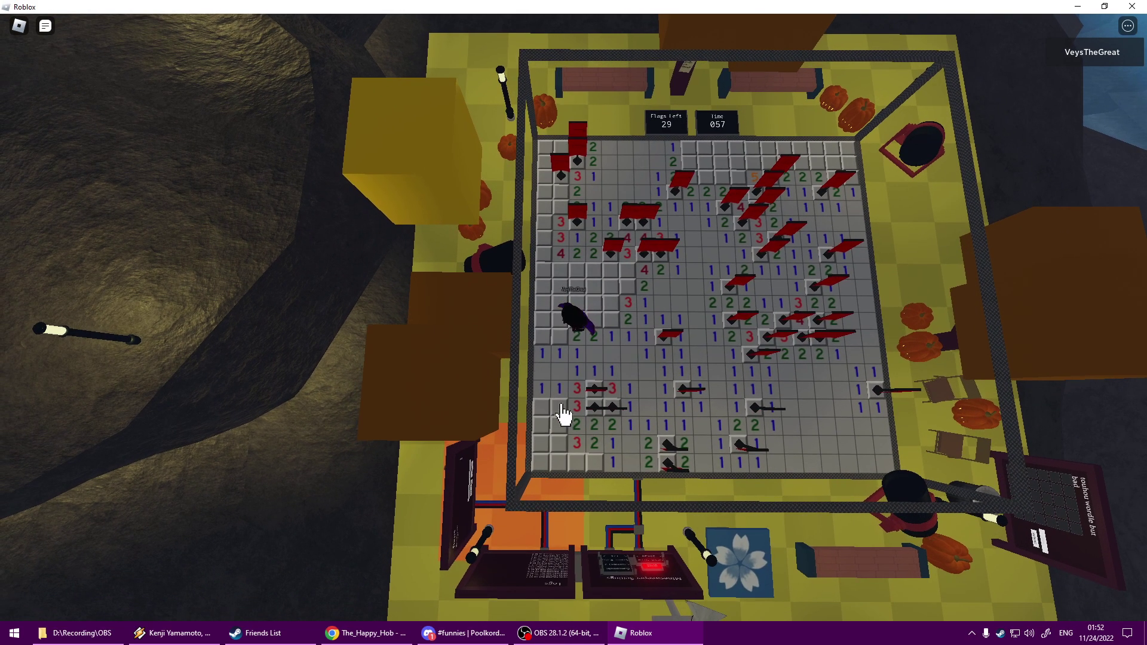
left_click(558, 428)
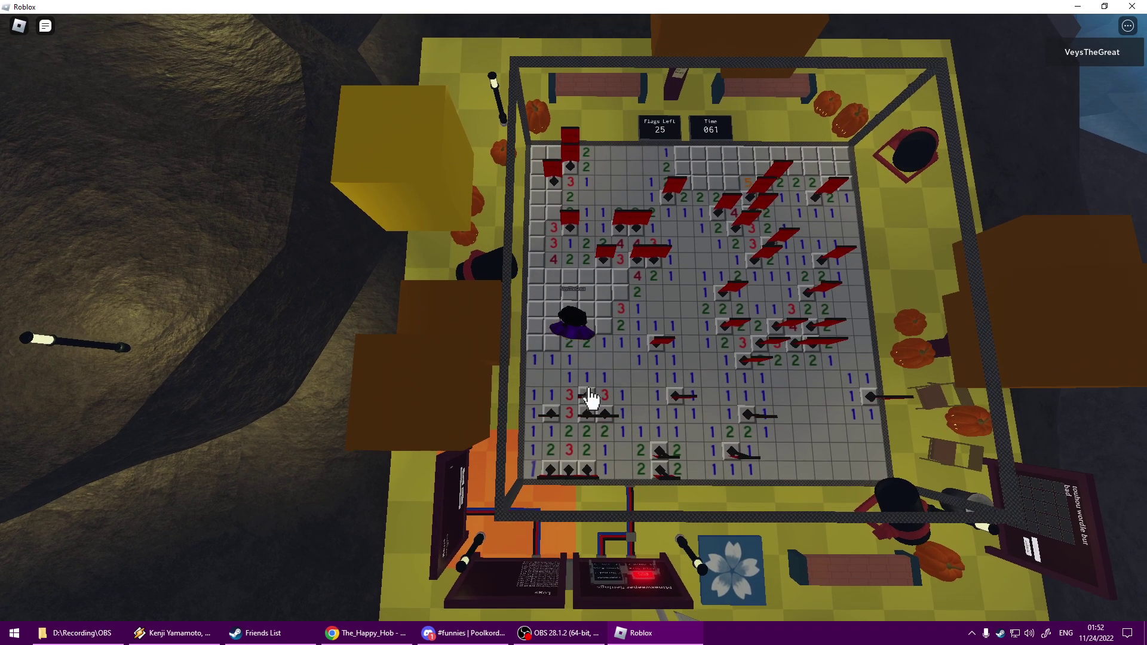
scroll(536, 423, "up", 2)
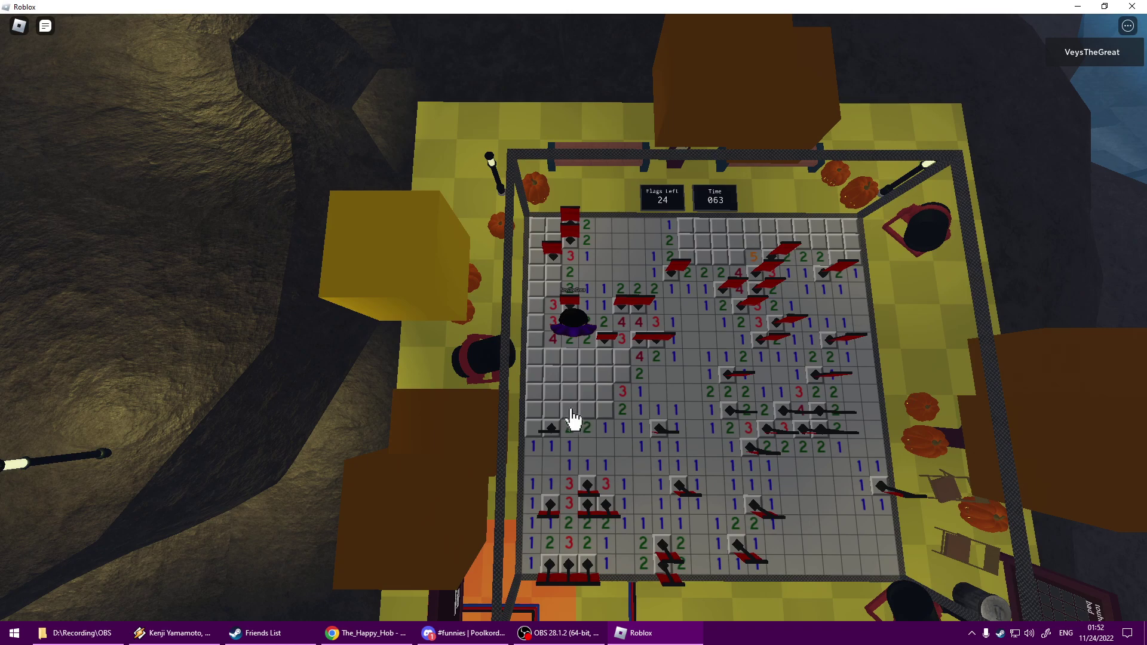
right_click(560, 430)
left_click(571, 442)
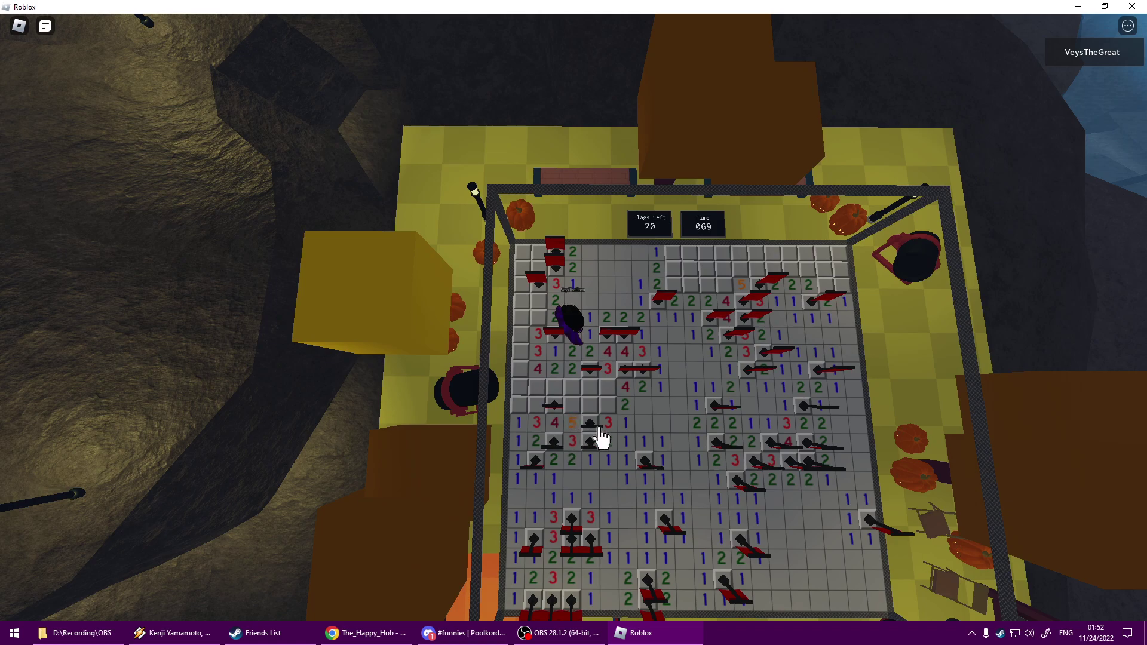
Flag two cells left of the 4, then reveal top-left cells until one is a mine
right_click(587, 406)
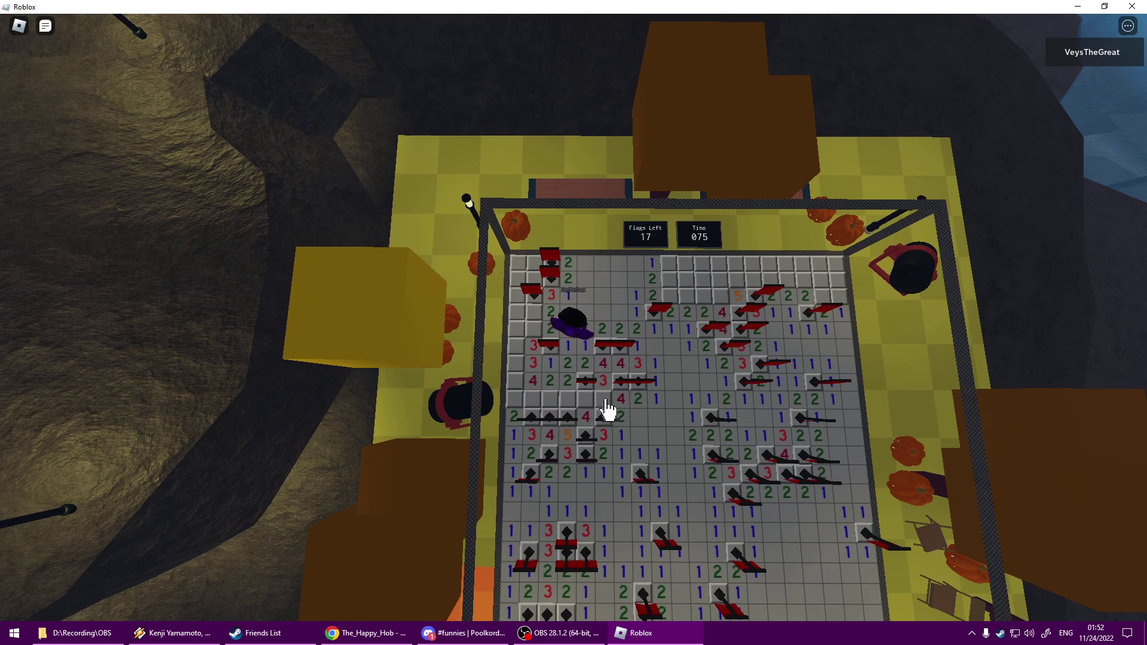
right_click(608, 403)
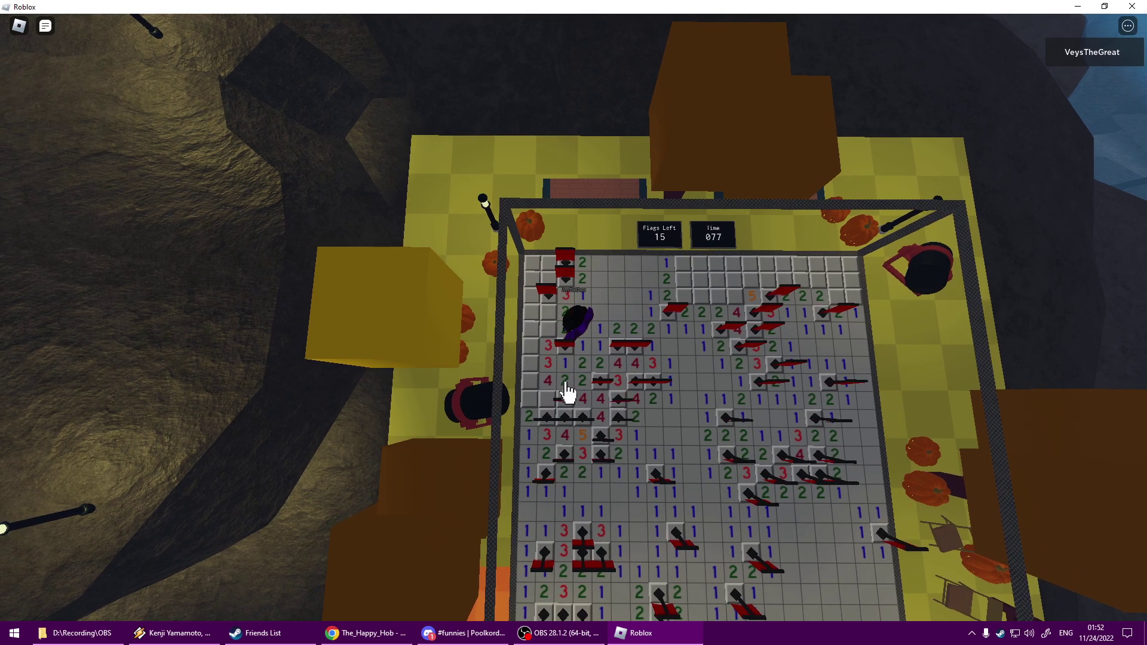
left_click(532, 416)
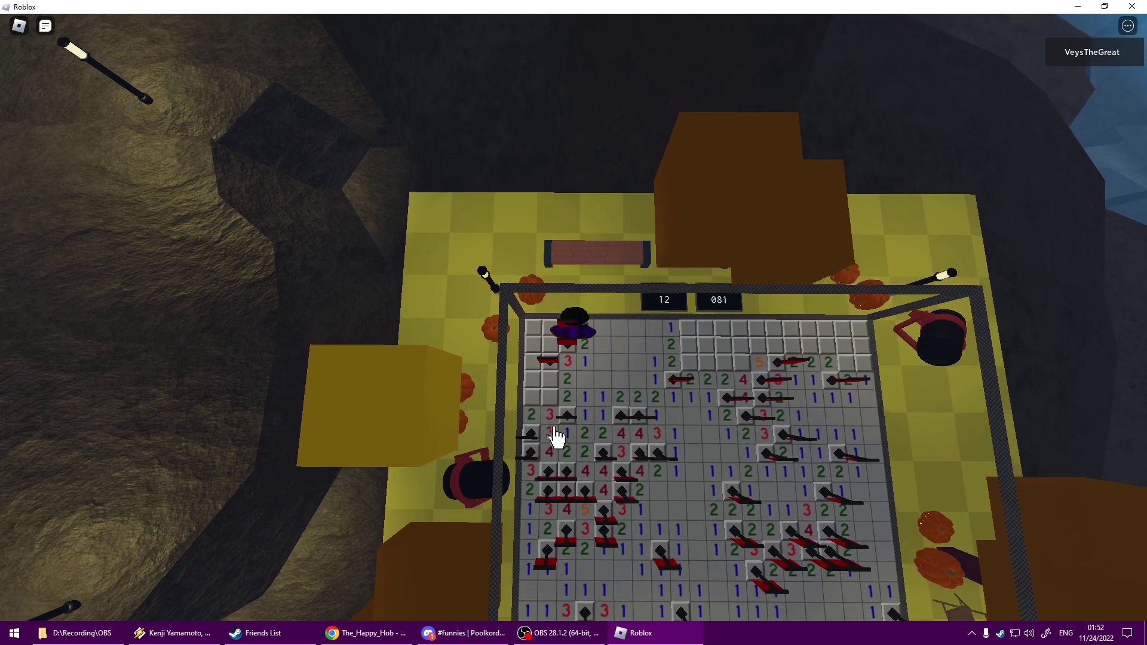
left_click(552, 381)
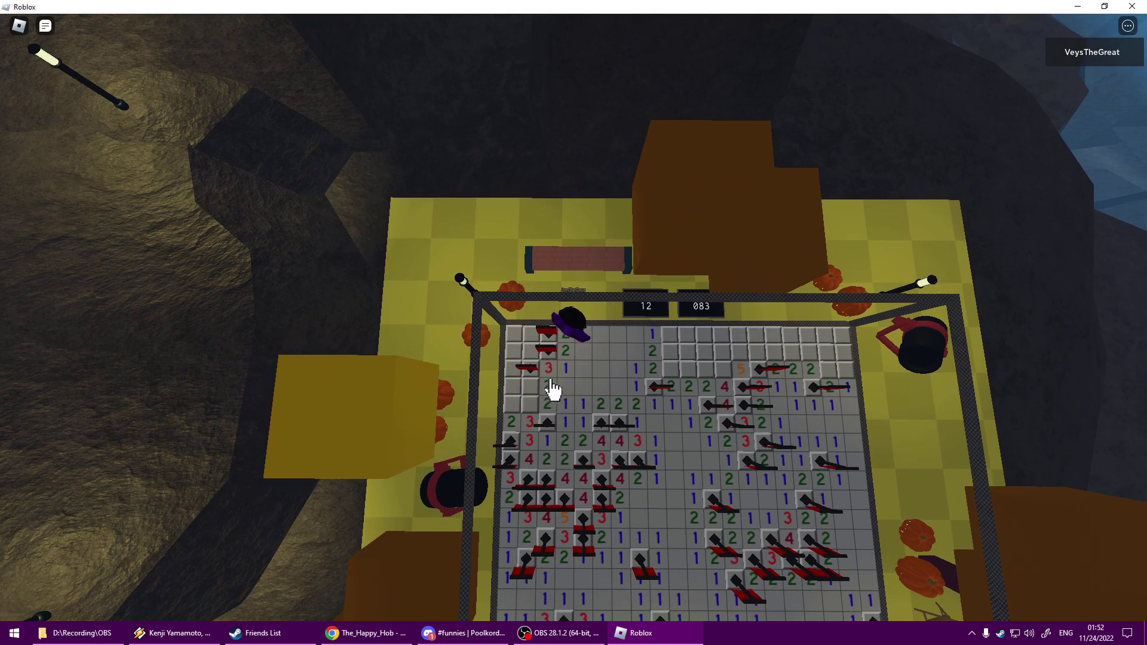
left_click(553, 387)
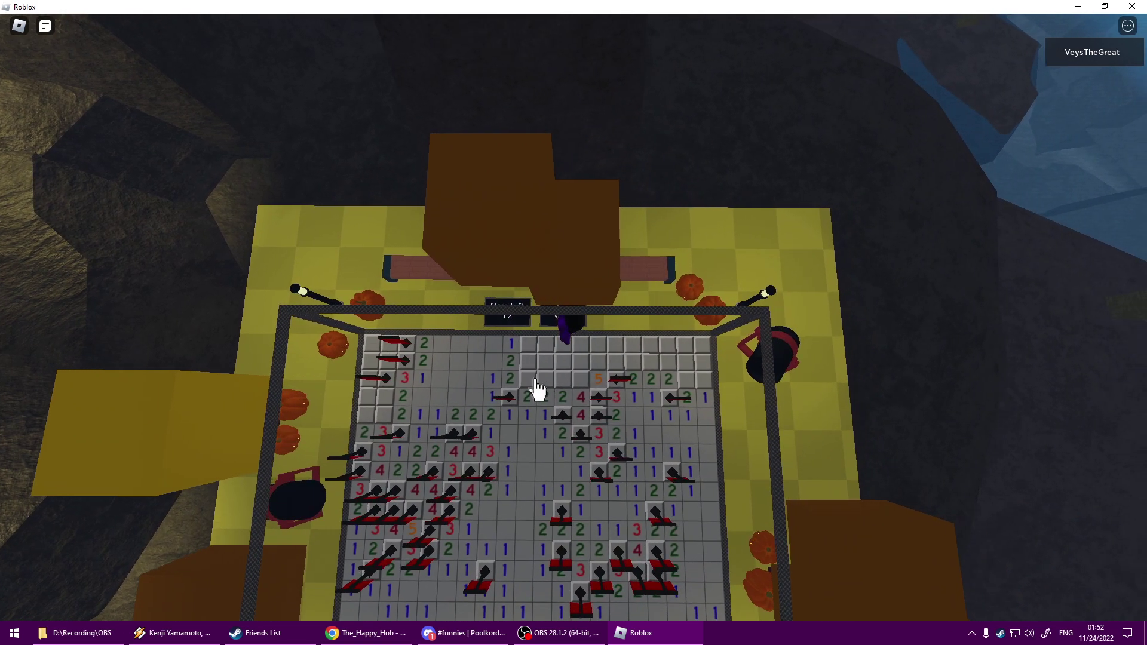
left_click(525, 359)
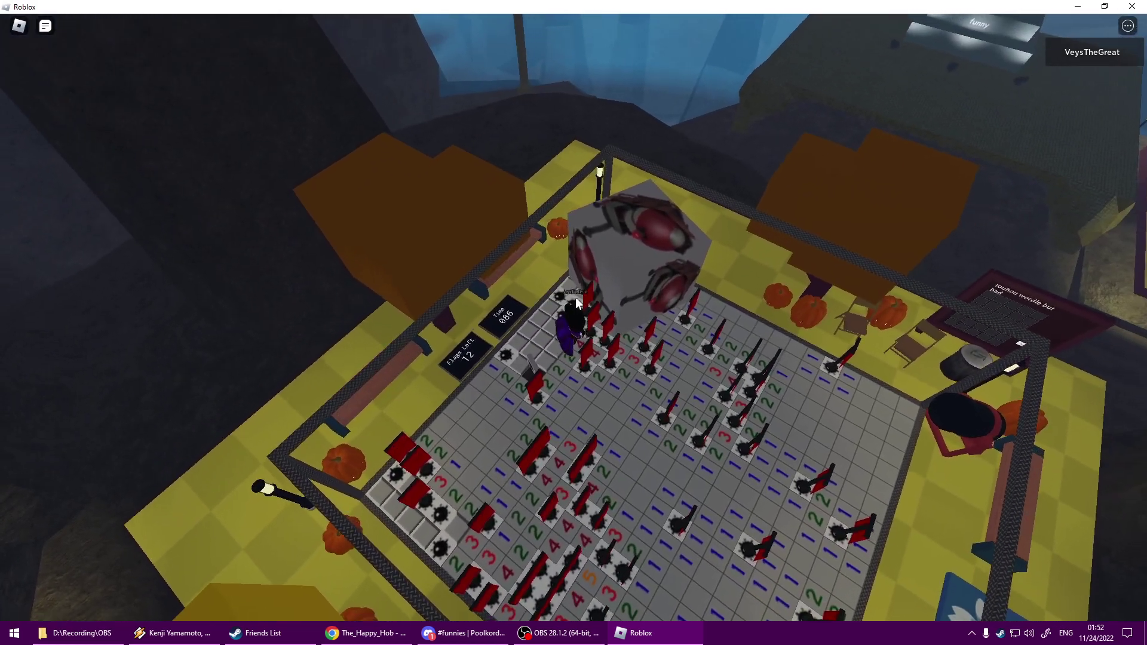
Run the give-item command from the console, equip an inventory item, and use it
key("semicolon")
type("give veys bla")
key("Return")
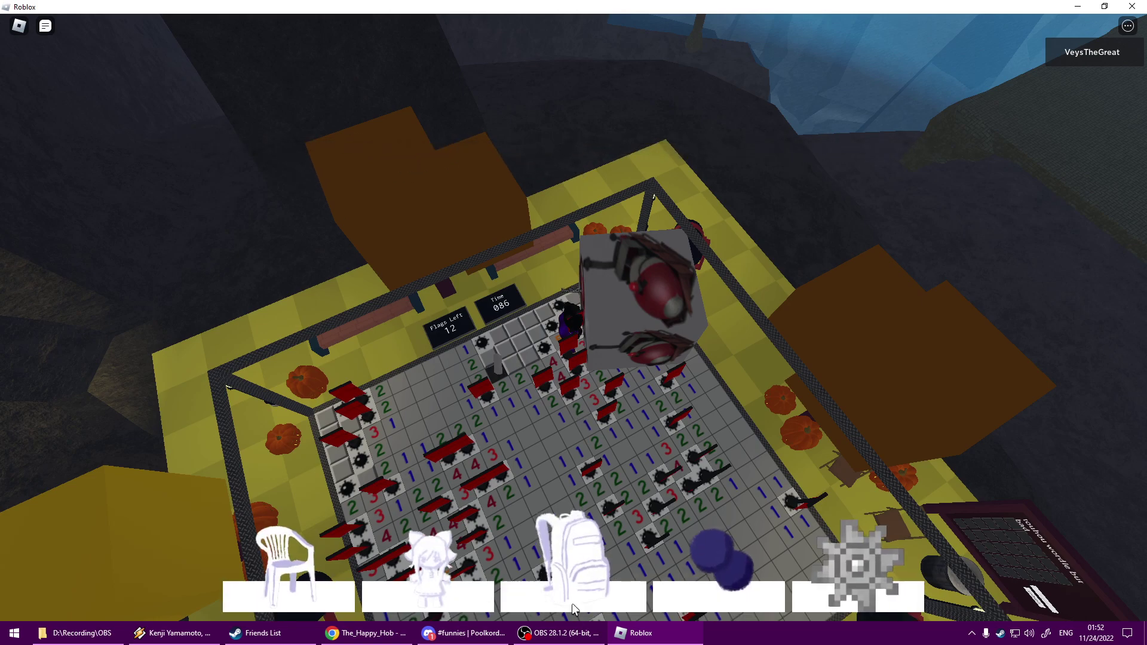
left_click(546, 573)
left_click(308, 328)
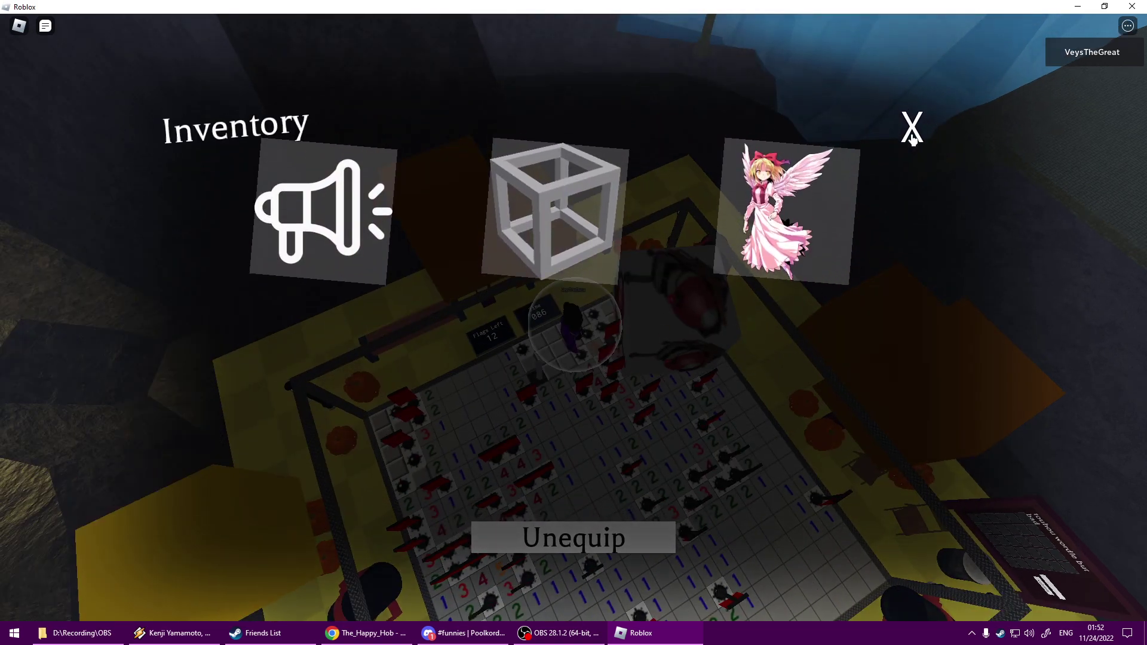
left_click(911, 192)
left_click(583, 396)
Equip, unequip and re-equip the red ball in the inventory, then close it
left_click(558, 548)
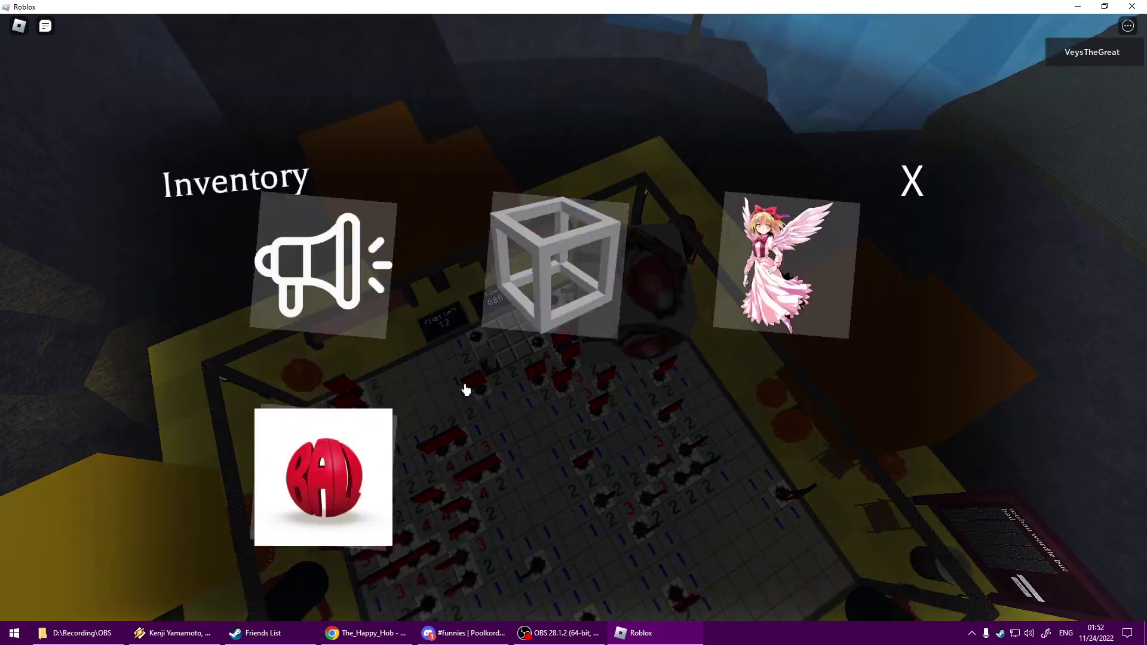
left_click(341, 417)
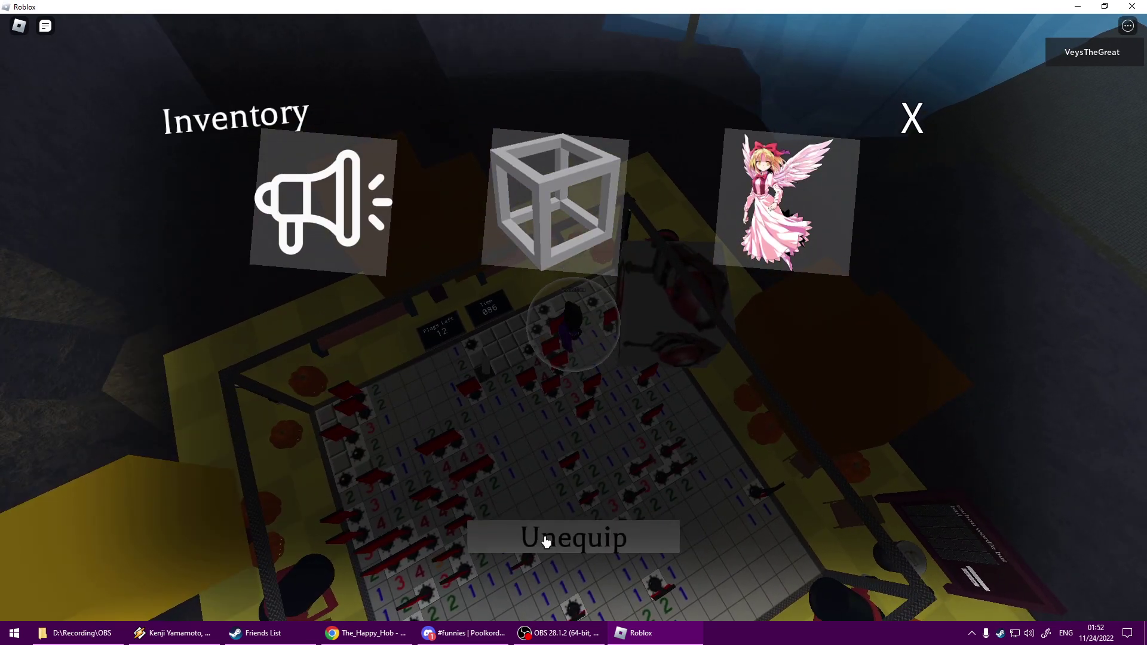
left_click(341, 417)
left_click(574, 538)
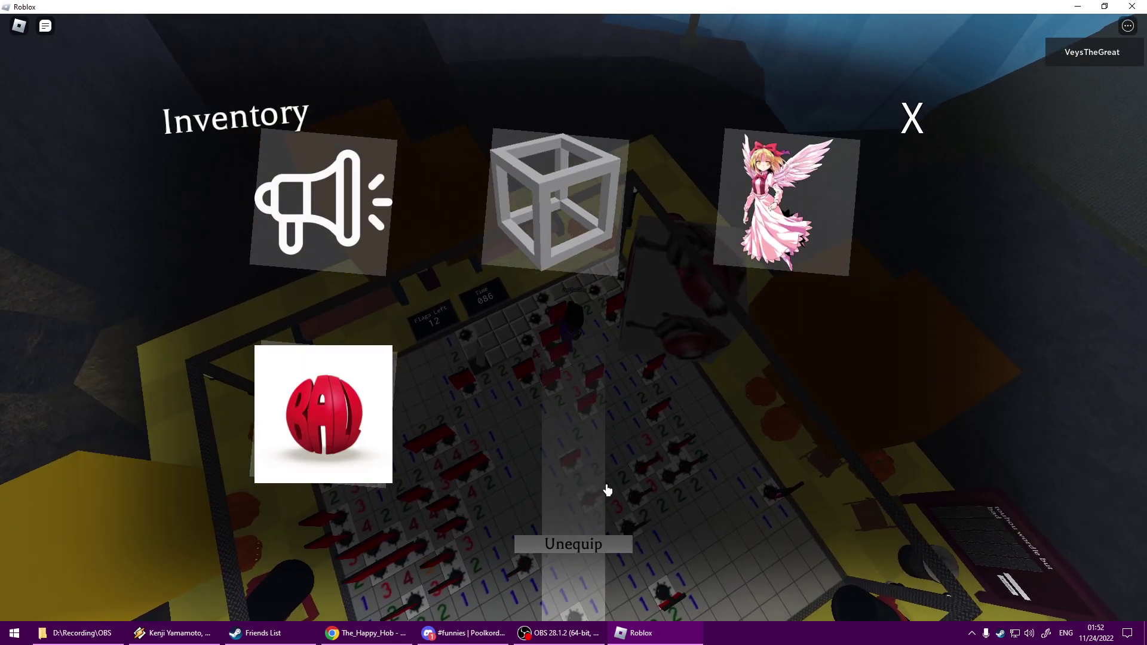
left_click(911, 119)
left_click_drag(908, 165, 659, 277)
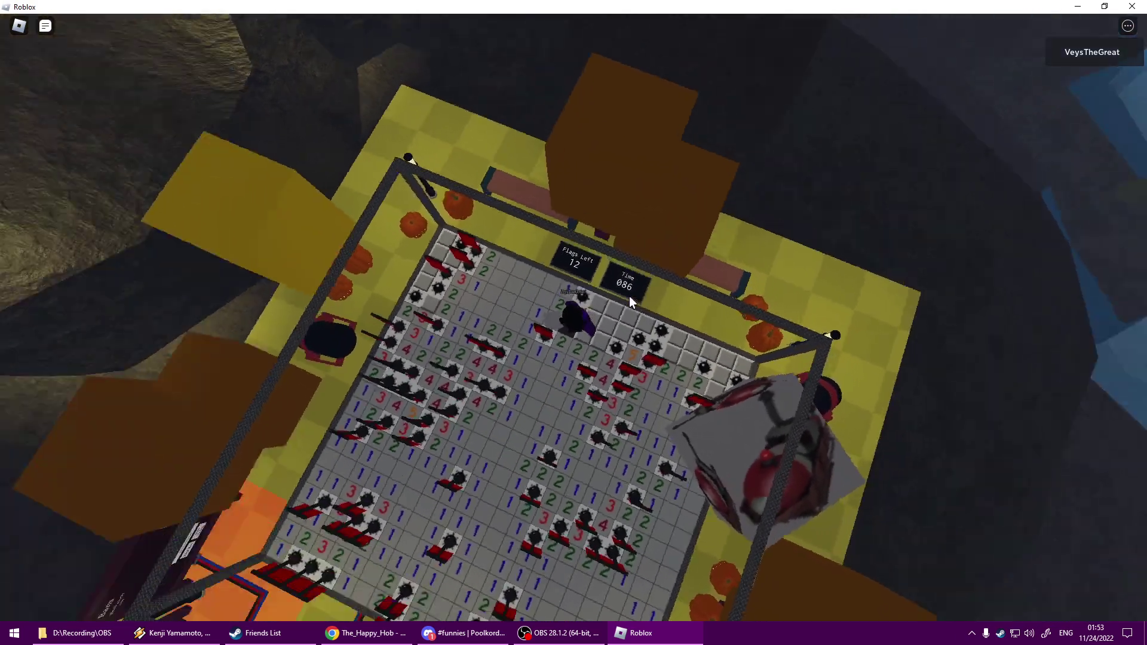
Make the first reveal on the reset board and flag three mines beside the opening
right_click(625, 295)
left_click_drag(629, 296, 455, 302)
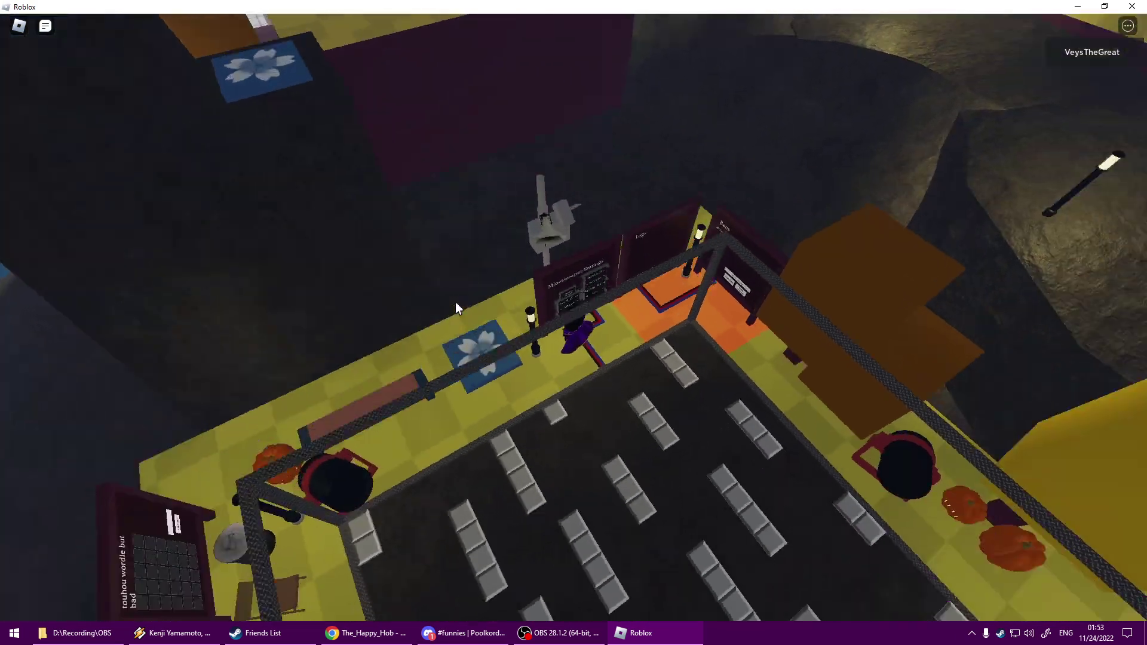
right_click(456, 302)
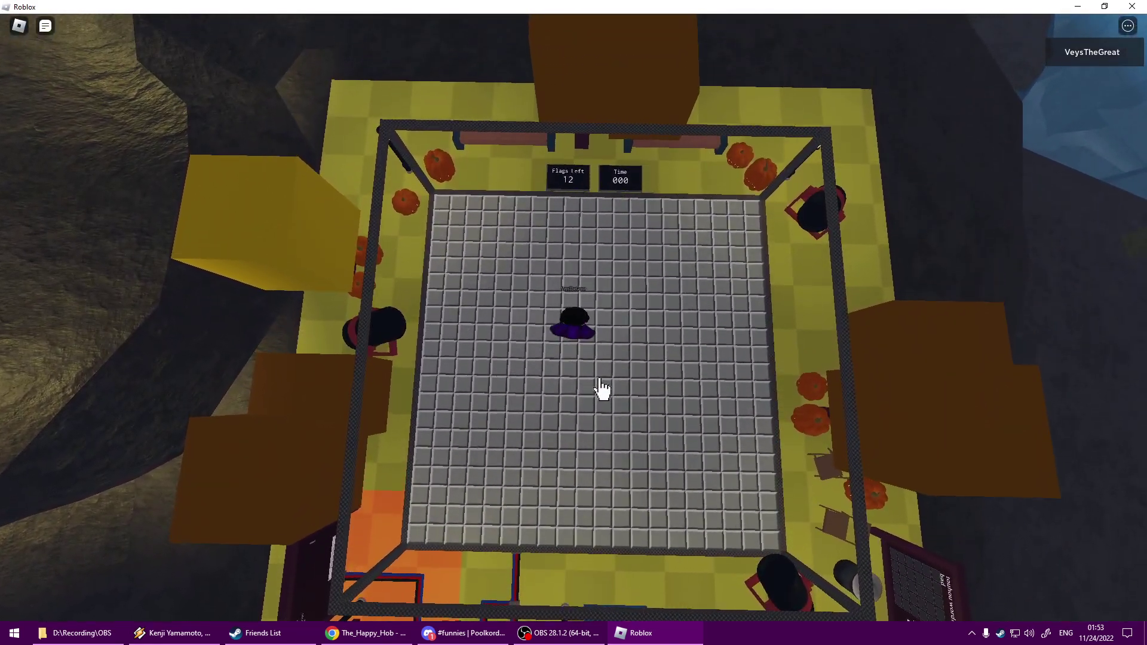
left_click(602, 387)
right_click(541, 399)
right_click(447, 461)
right_click(447, 480)
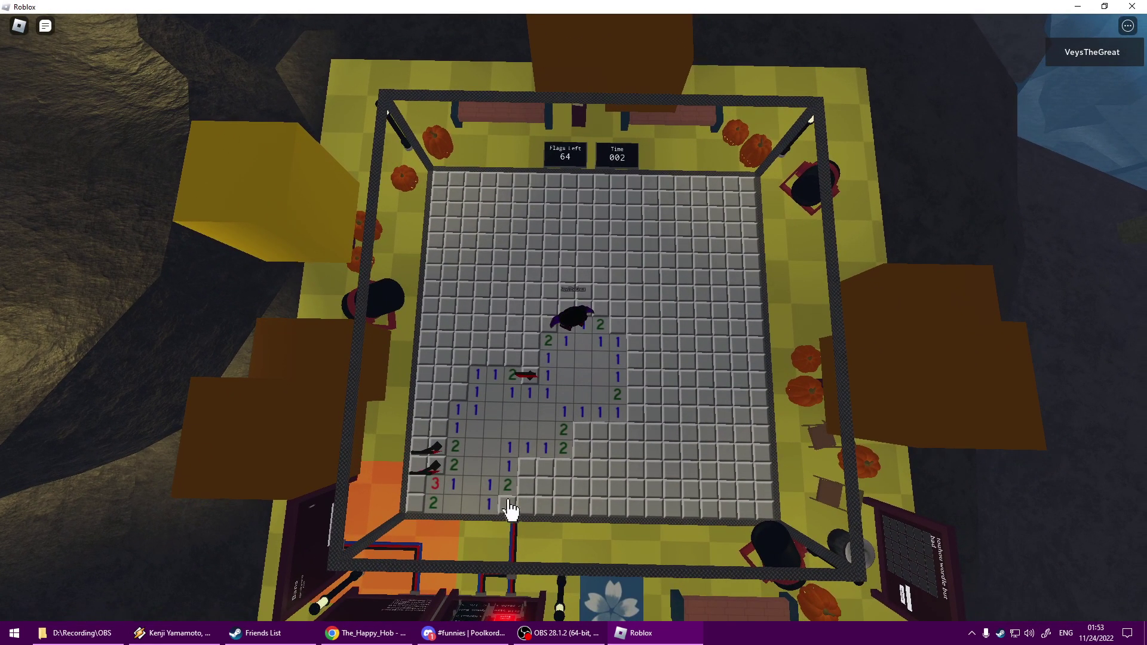
Reveal a safe top tile and flag five deduced mines above and left of the numbers
left_click(641, 393)
right_click(620, 339)
right_click(646, 412)
right_click(645, 444)
right_click(584, 339)
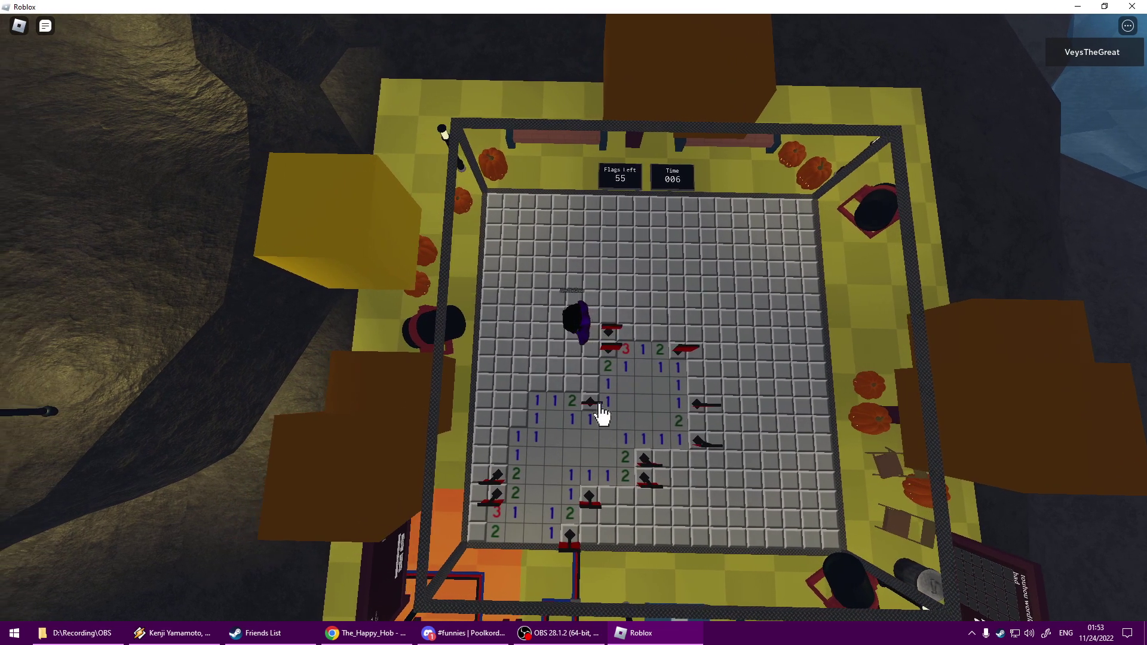
right_click(553, 412)
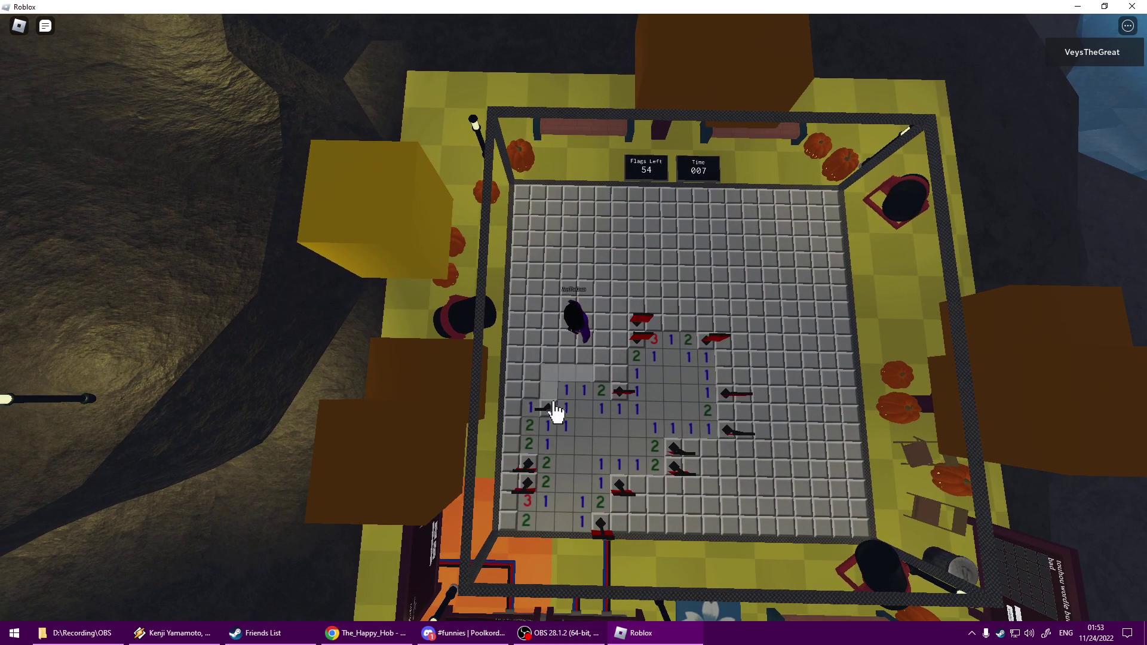
Open the safe tiles in the bottom-left block and flag a bottom-left mine
left_click(562, 394)
left_click(516, 445)
left_click(511, 448)
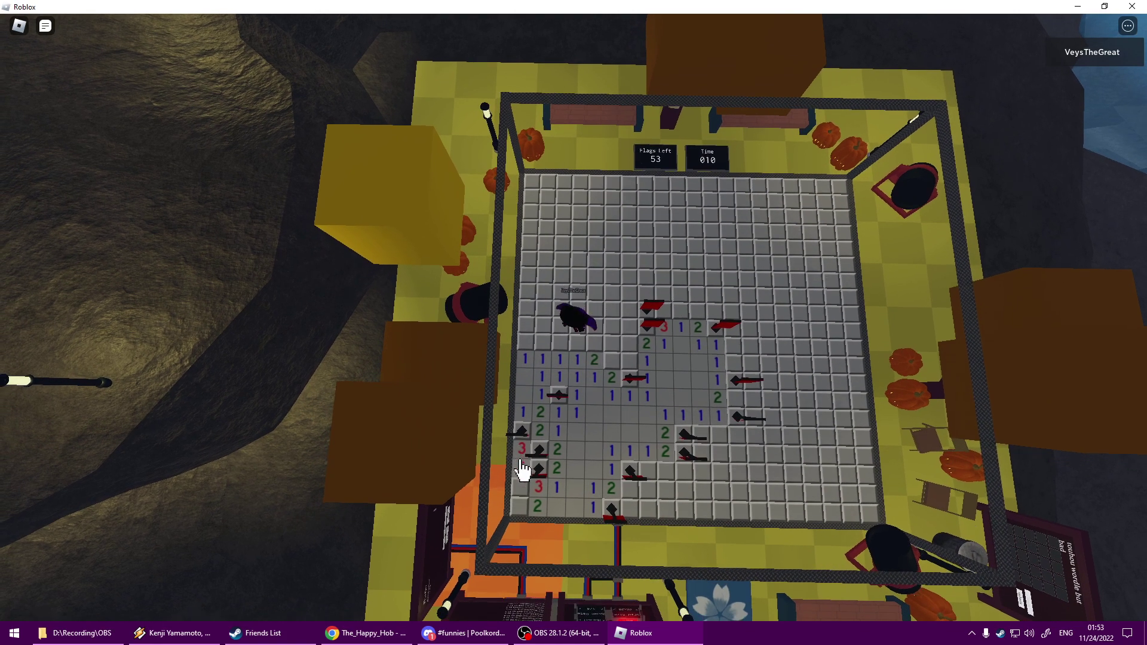
left_click(522, 484)
right_click(541, 496)
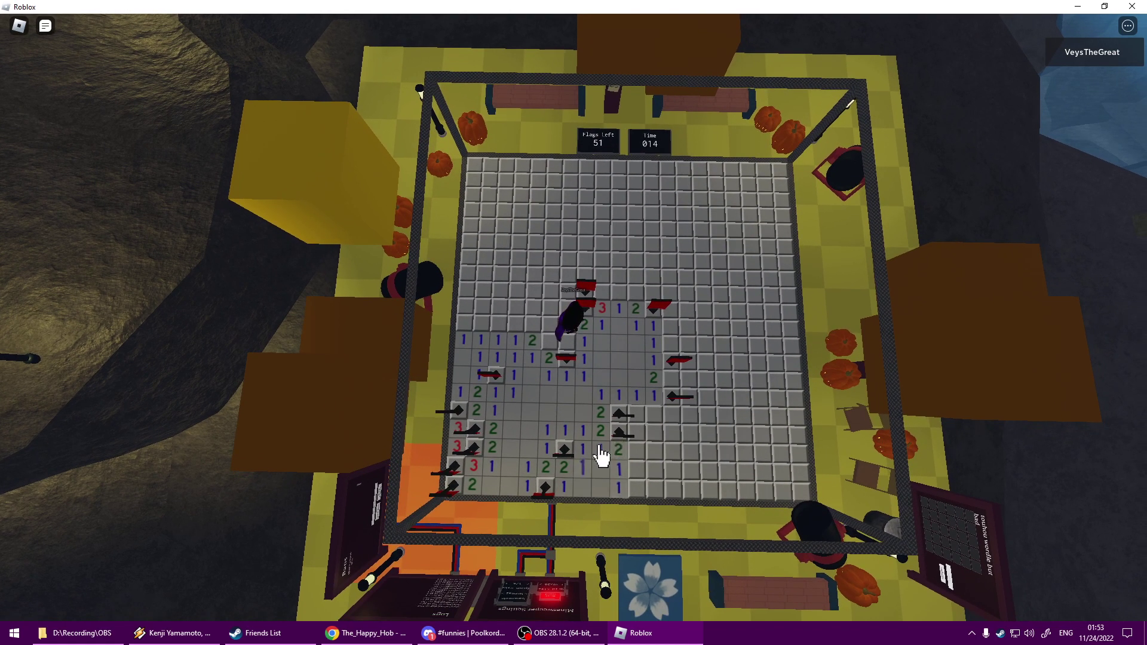
key("w")
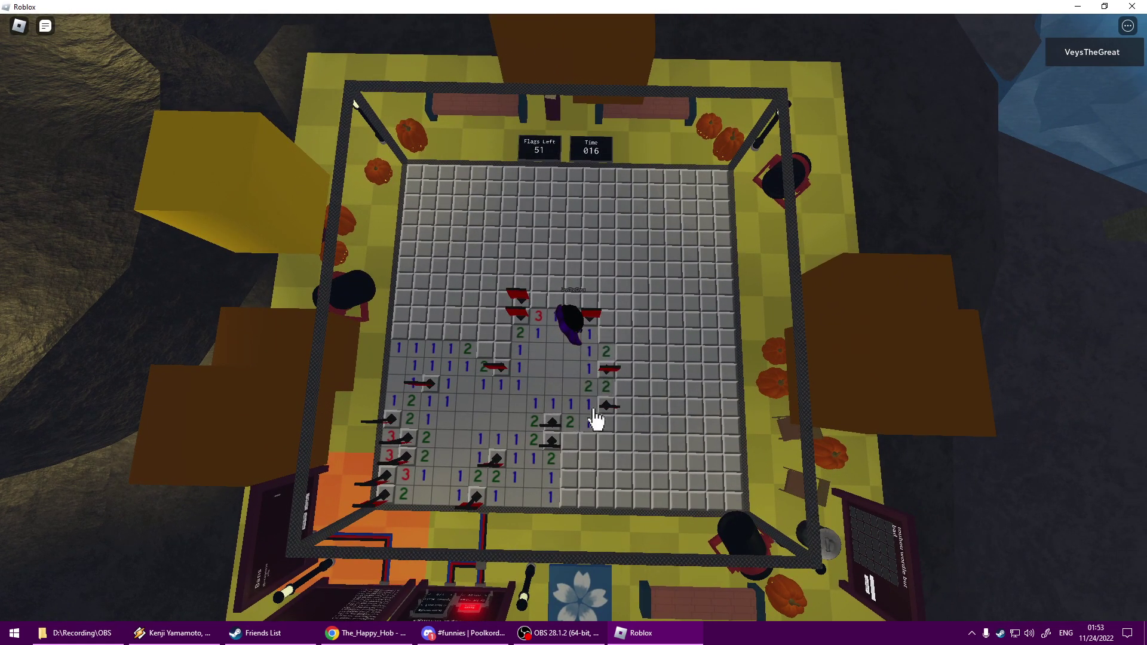
Flag mines along the right and bottom of the opening and reveal the safe 1 and 2 tiles
right_click(622, 394)
left_click(605, 448)
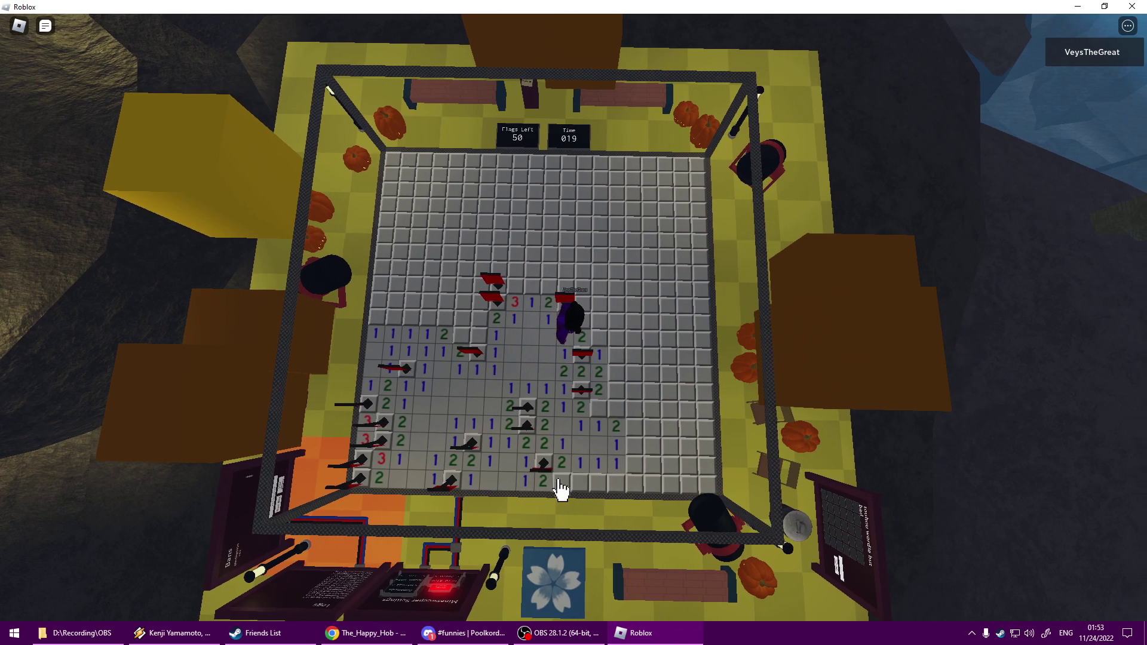
right_click(571, 488)
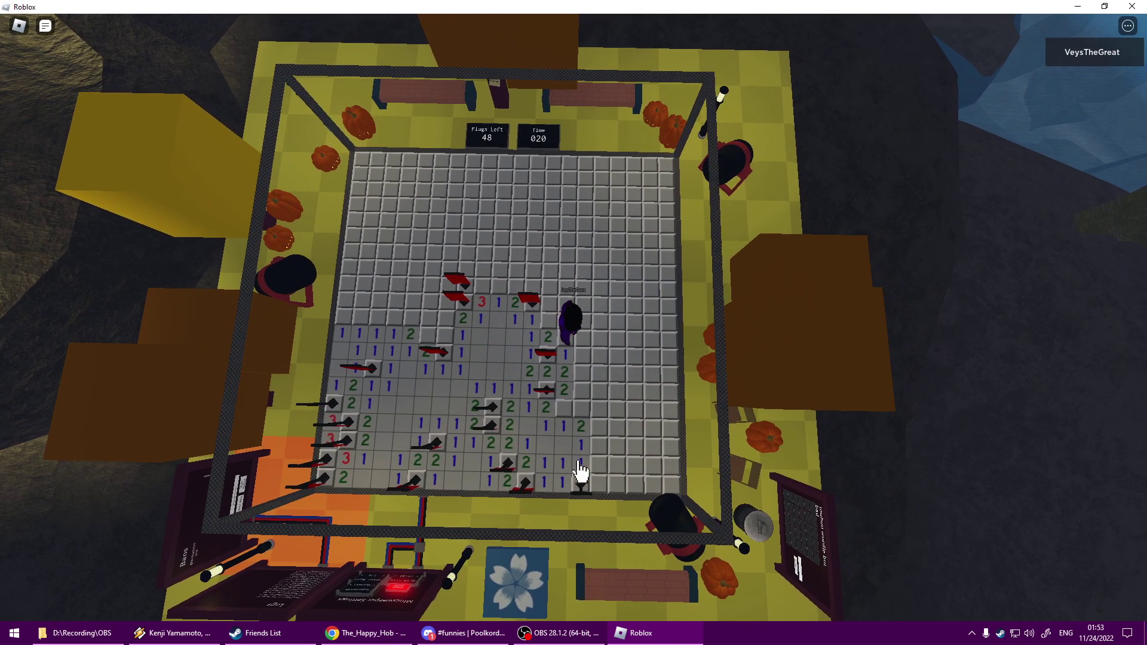
left_click(580, 464)
right_click(602, 435)
left_click(636, 448)
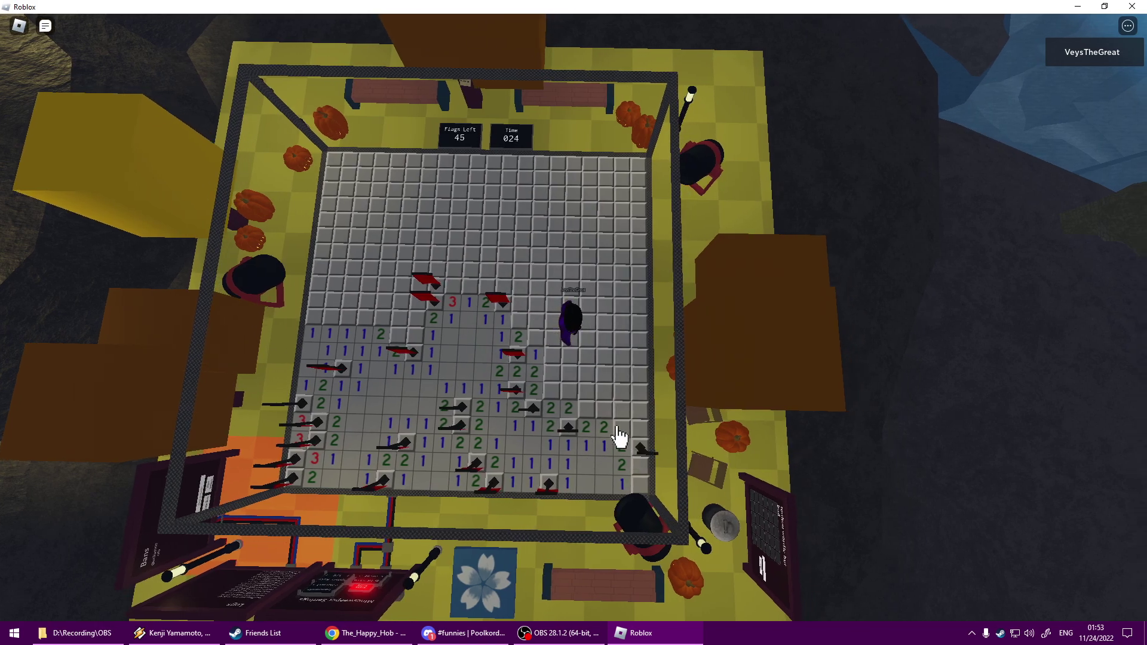
Flag five more right-side mines and reveal the 2 1 1 tiles and the tile above-right of the 4
right_click(623, 429)
left_click(623, 448)
right_click(641, 489)
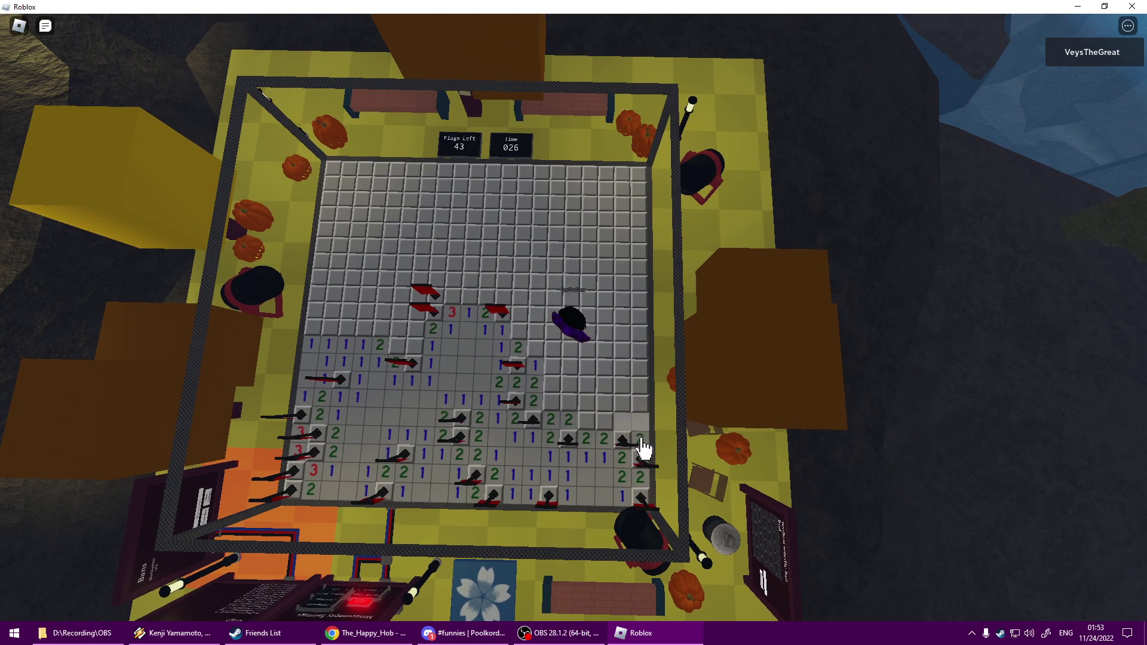
right_click(623, 421)
right_click(622, 403)
left_click(636, 404)
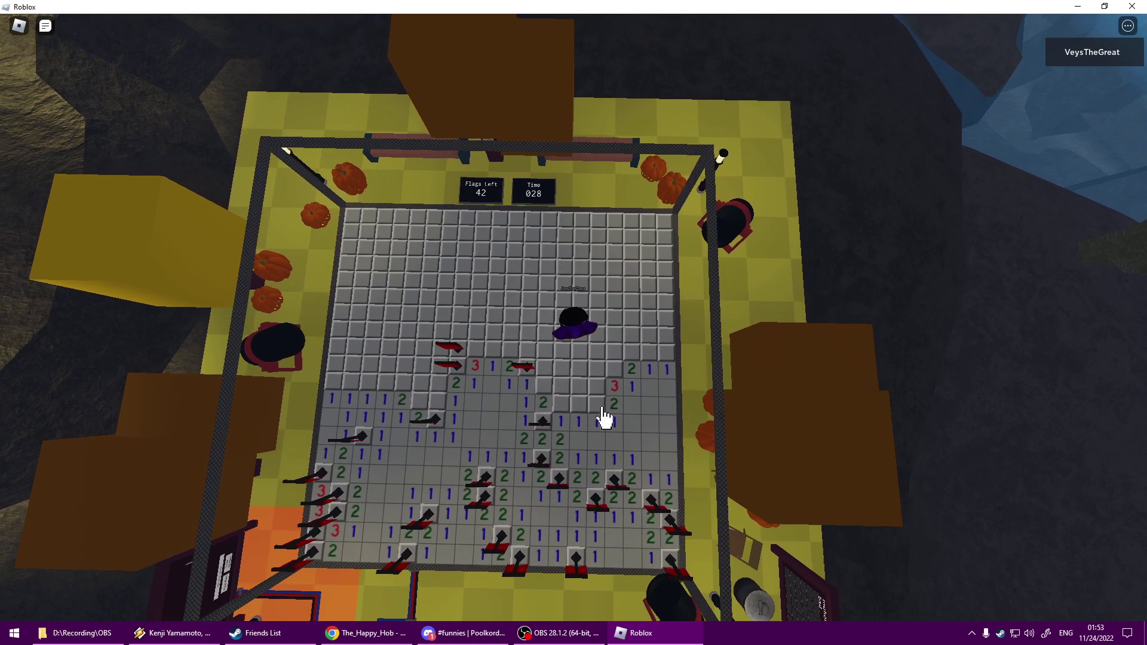
right_click(617, 384)
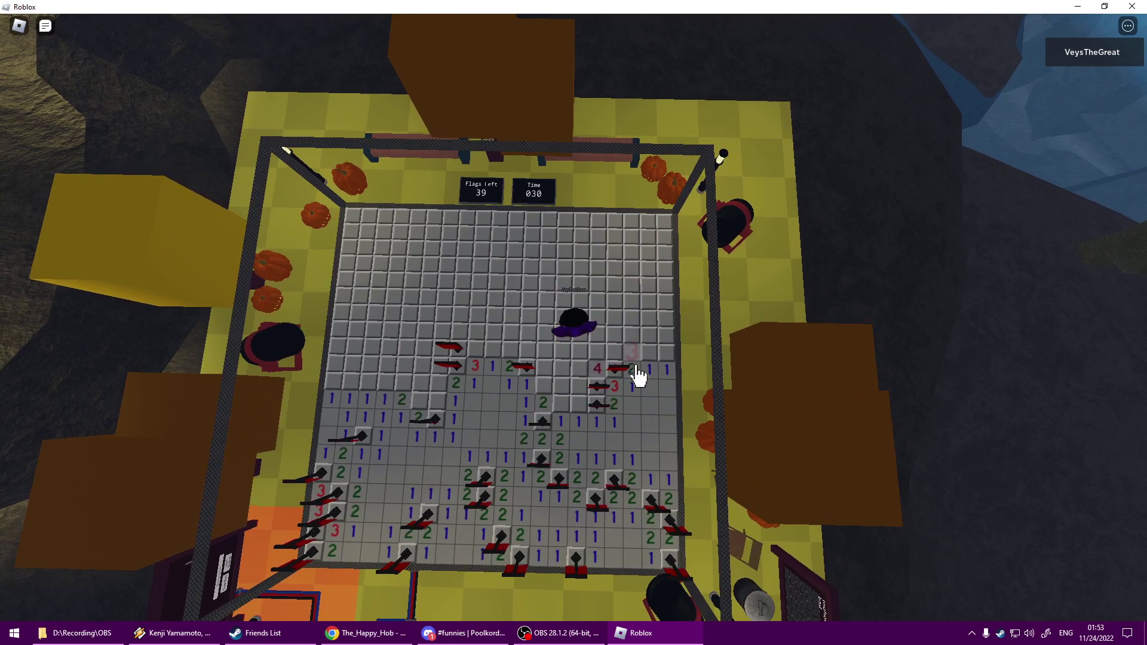
left_click(635, 355)
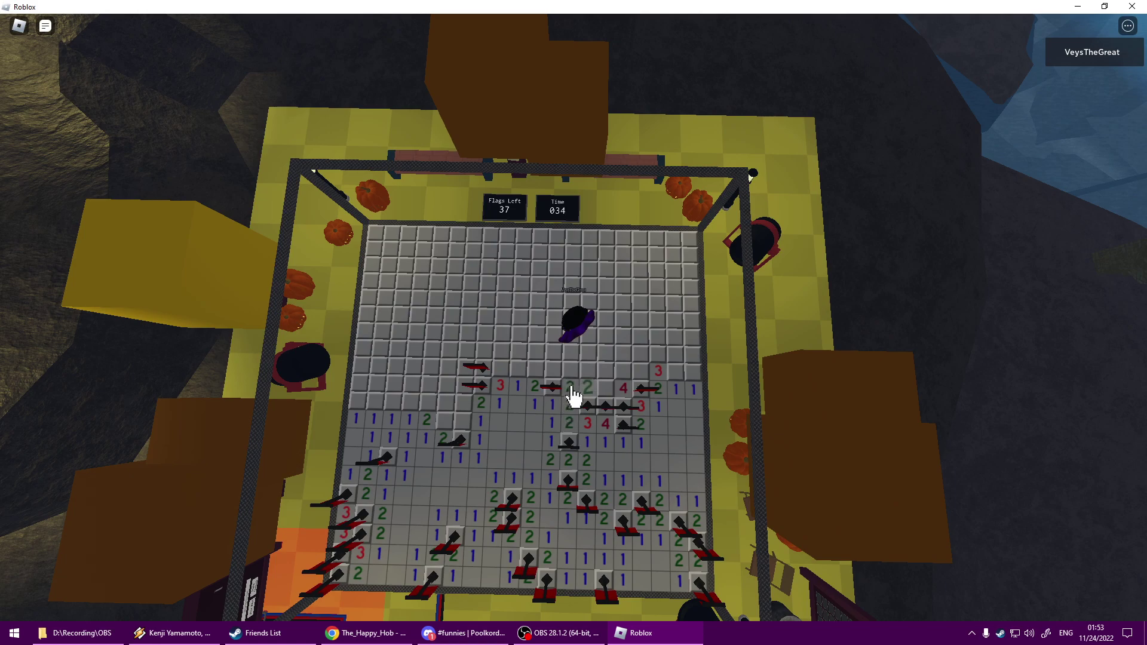
Reveal safe tiles across the upper area, including the 3, 4, 3 row and top edge
left_click(602, 375)
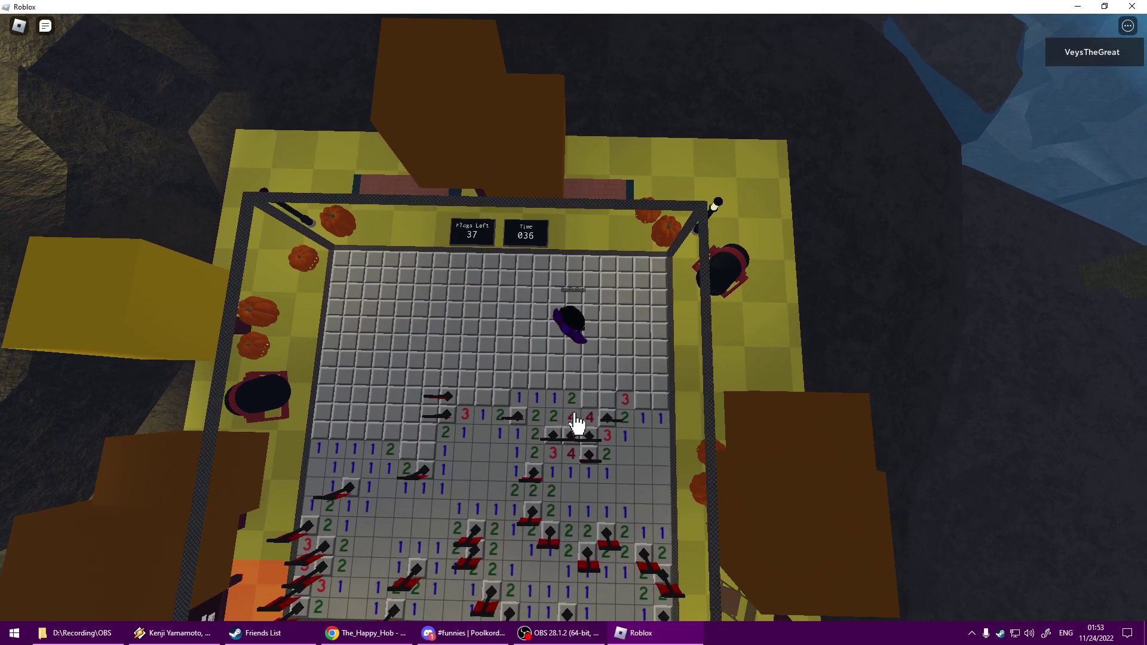
right_click(608, 408)
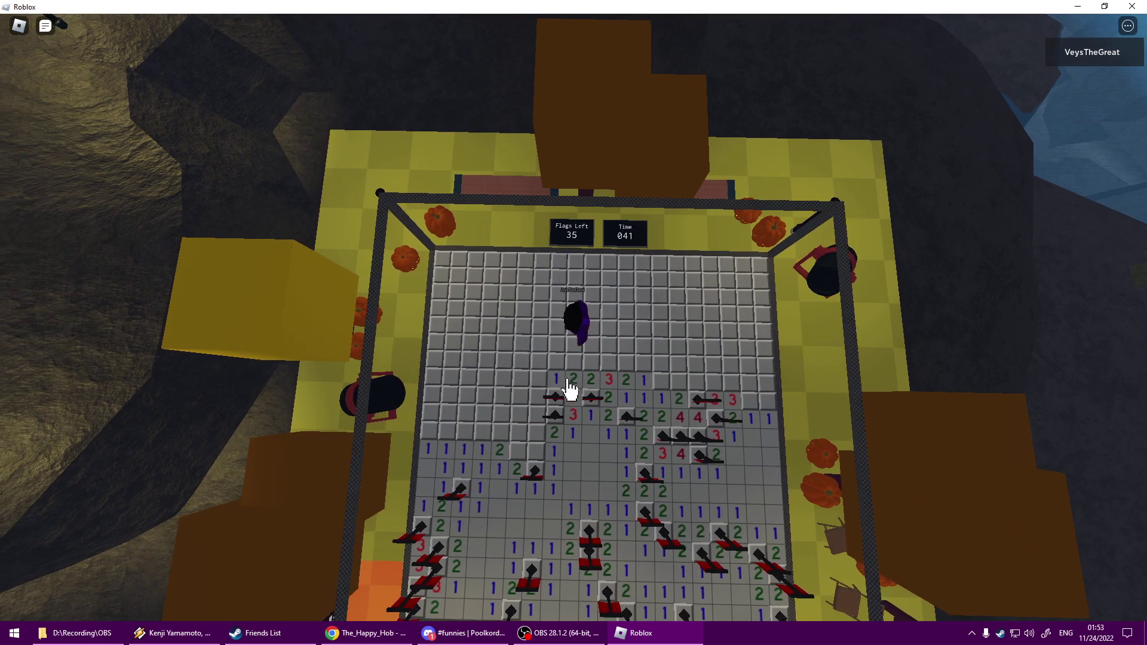
left_click(560, 385)
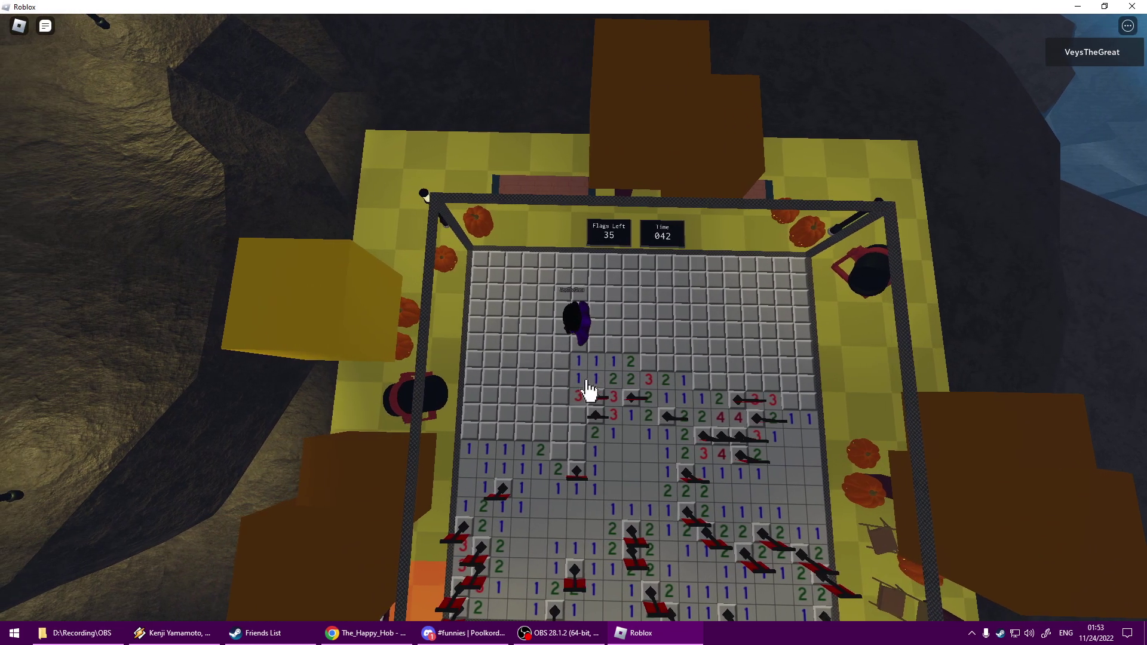
left_click(585, 387)
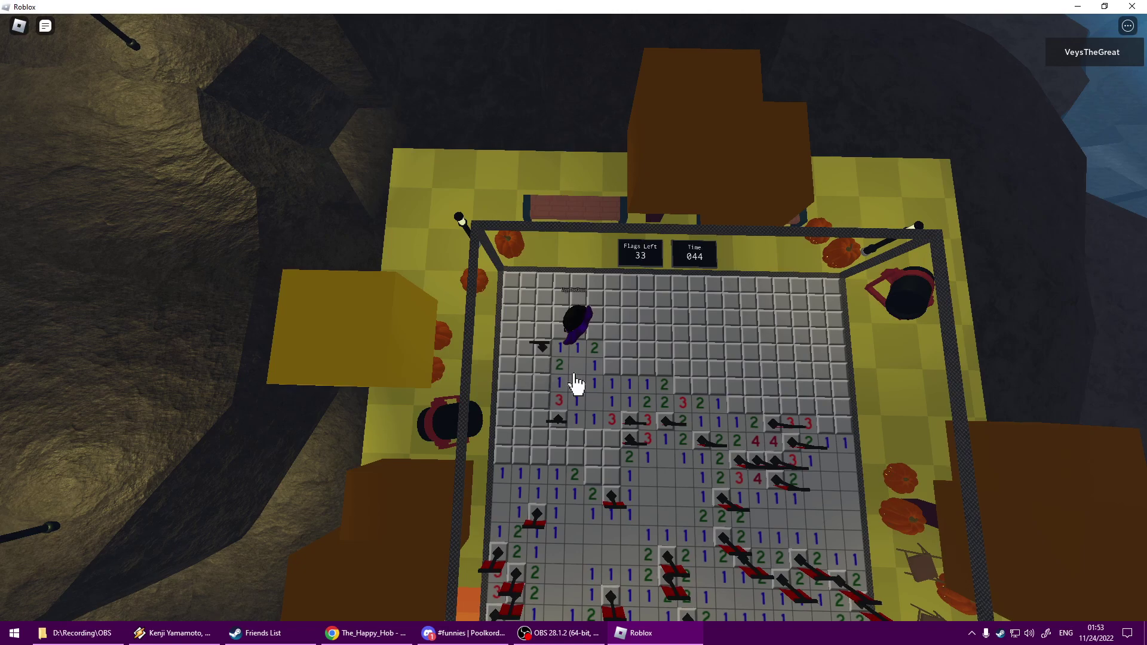
left_click(563, 387)
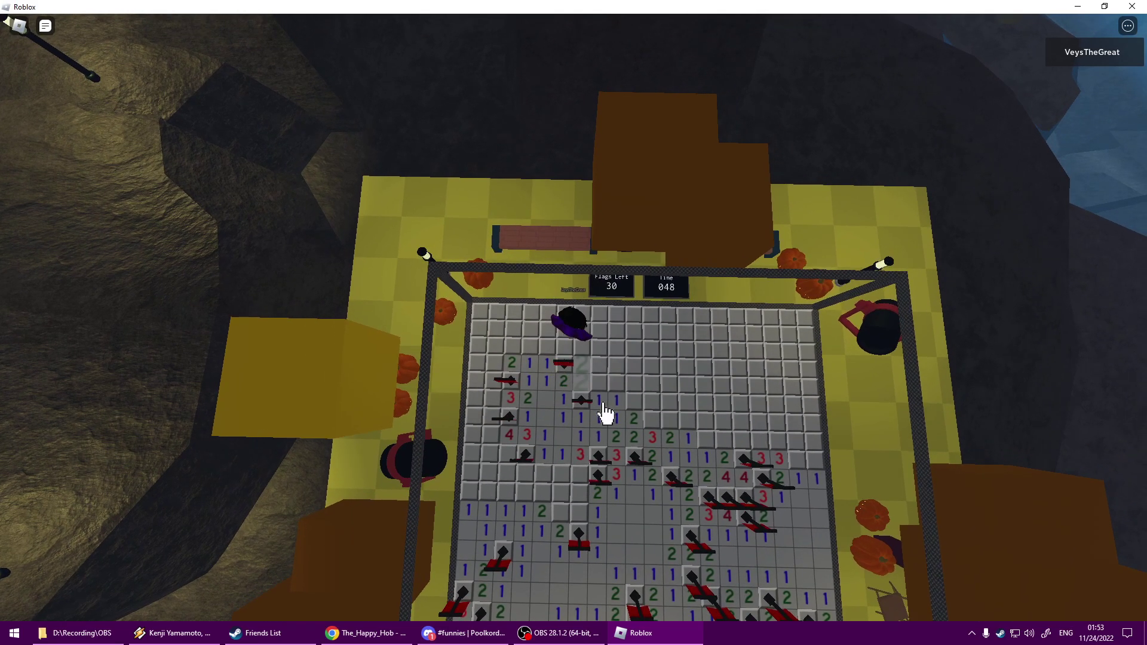
left_click(565, 359)
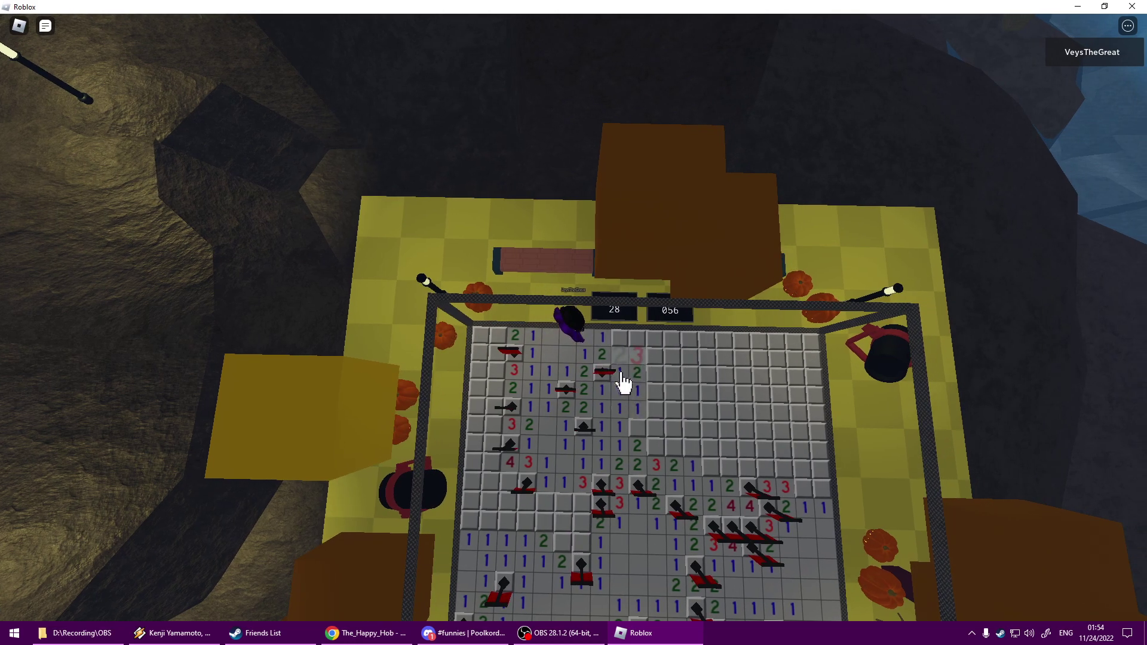
Flag a top-row mine and reveal the 1 tiles, the 3 2 2 3 row and the upper-right tiles
right_click(612, 334)
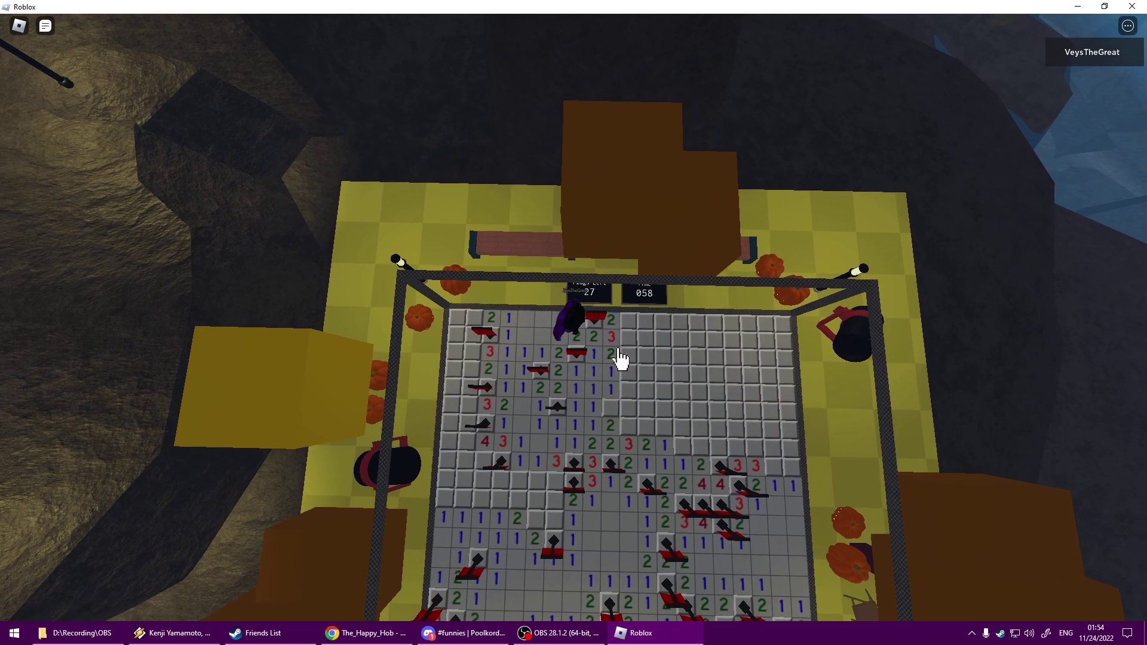
left_click(620, 356)
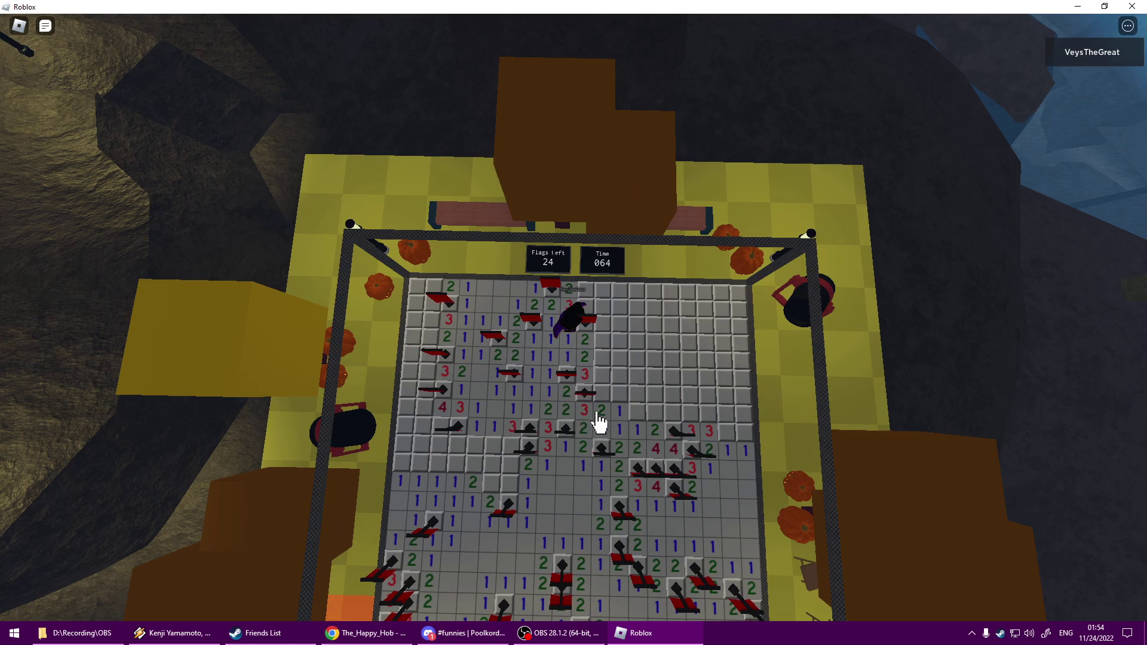
left_click(621, 414)
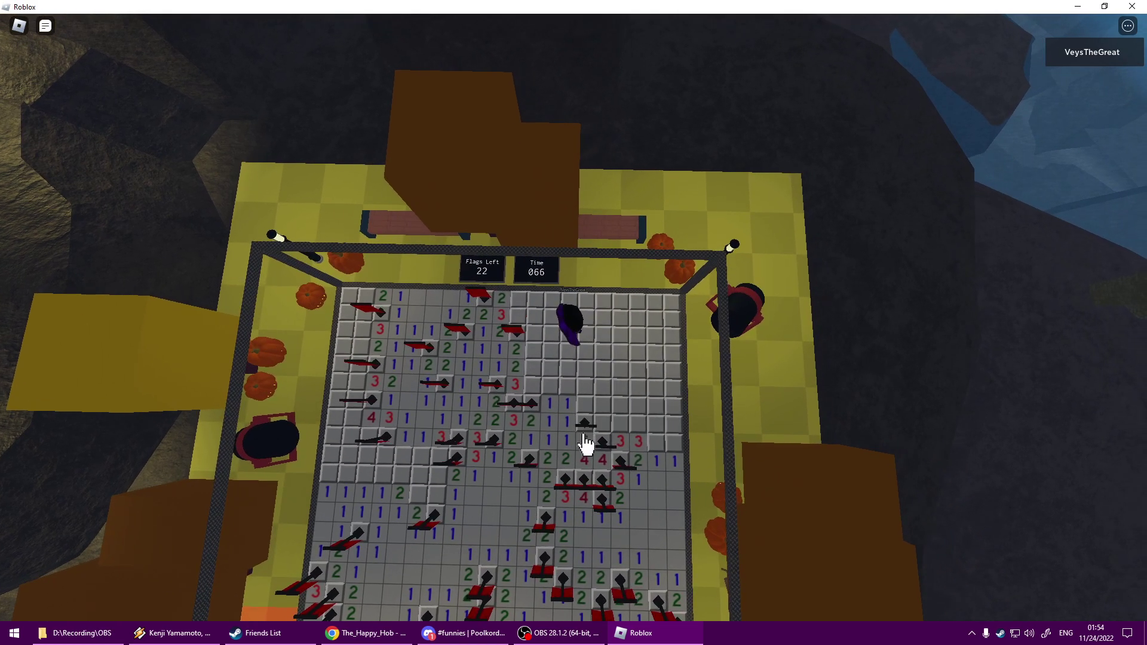
left_click(557, 388)
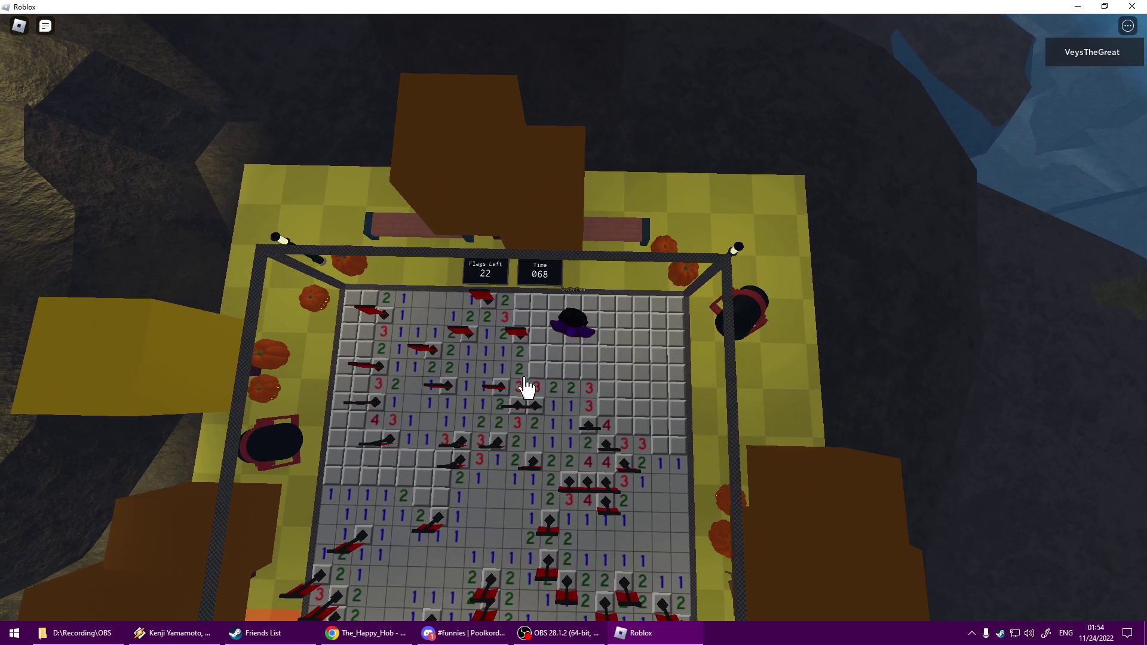
left_click(537, 370)
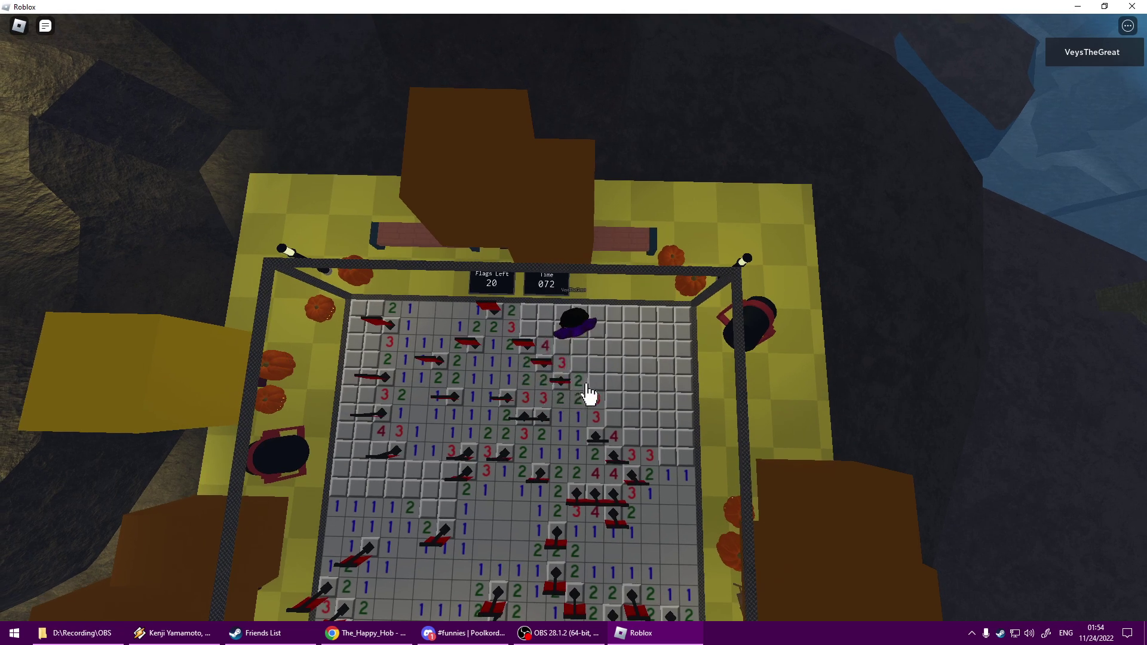
left_click(581, 374)
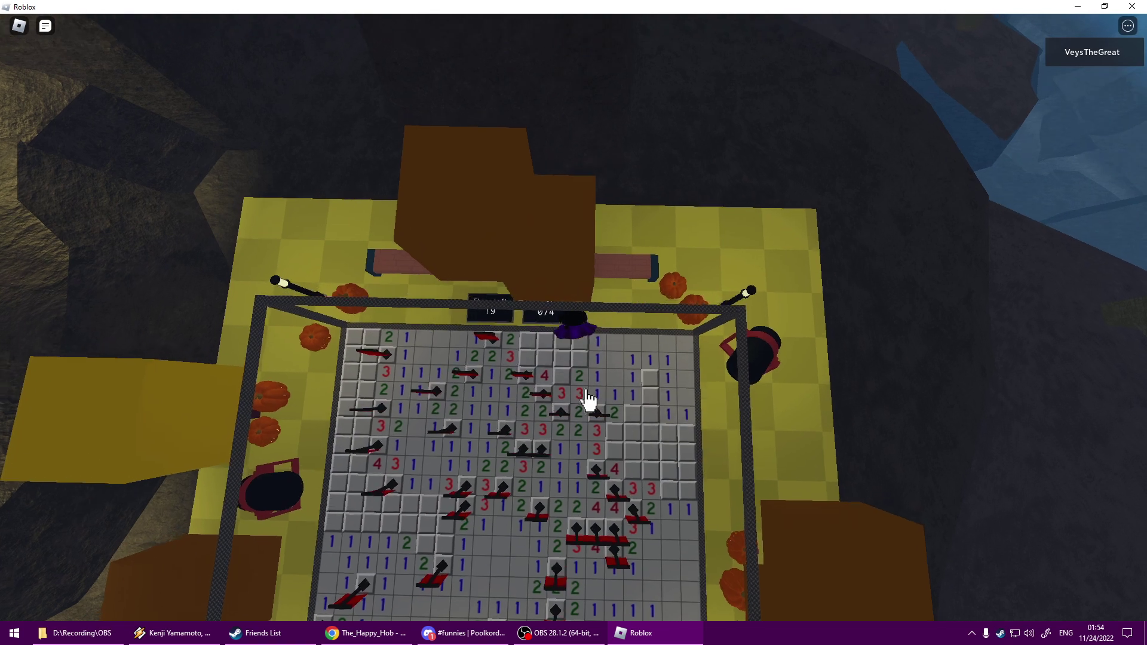
left_click(563, 369)
scroll(531, 374, "up", 2)
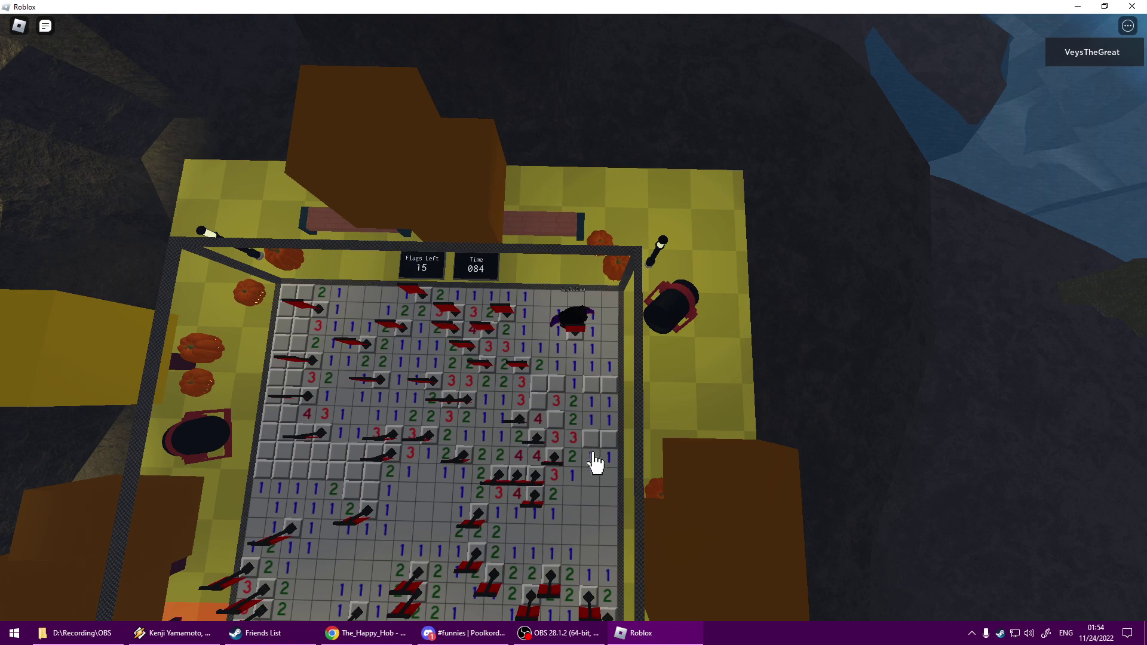
Flag three upper-right mines and two left-side mines, revealing the safe tiles between them
right_click(602, 441)
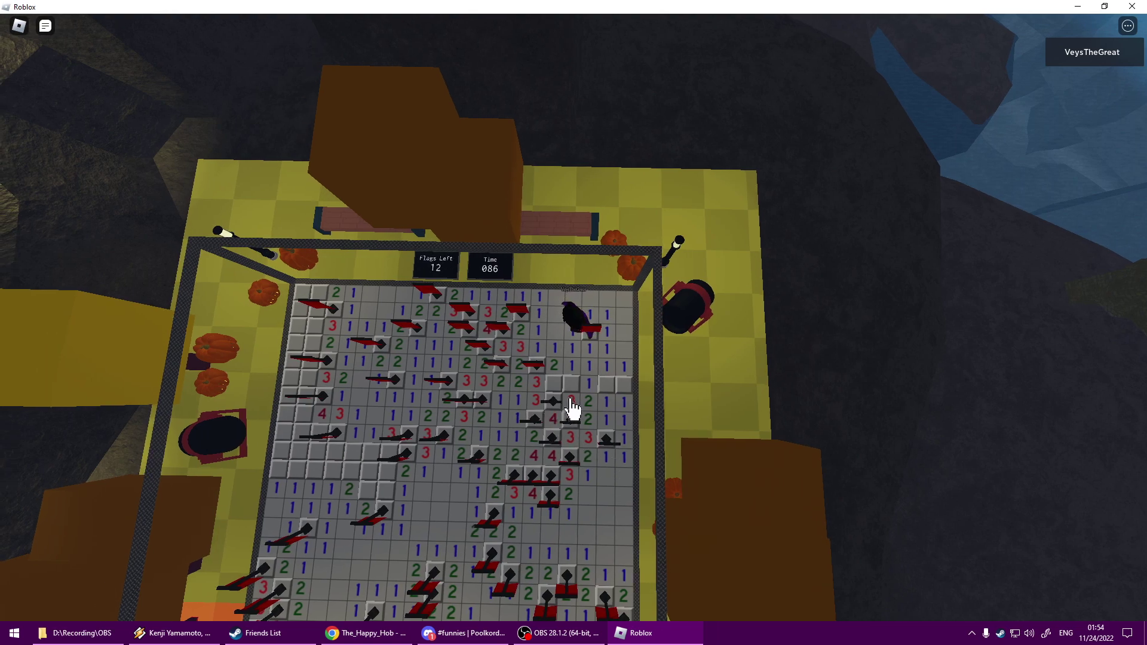
right_click(560, 392)
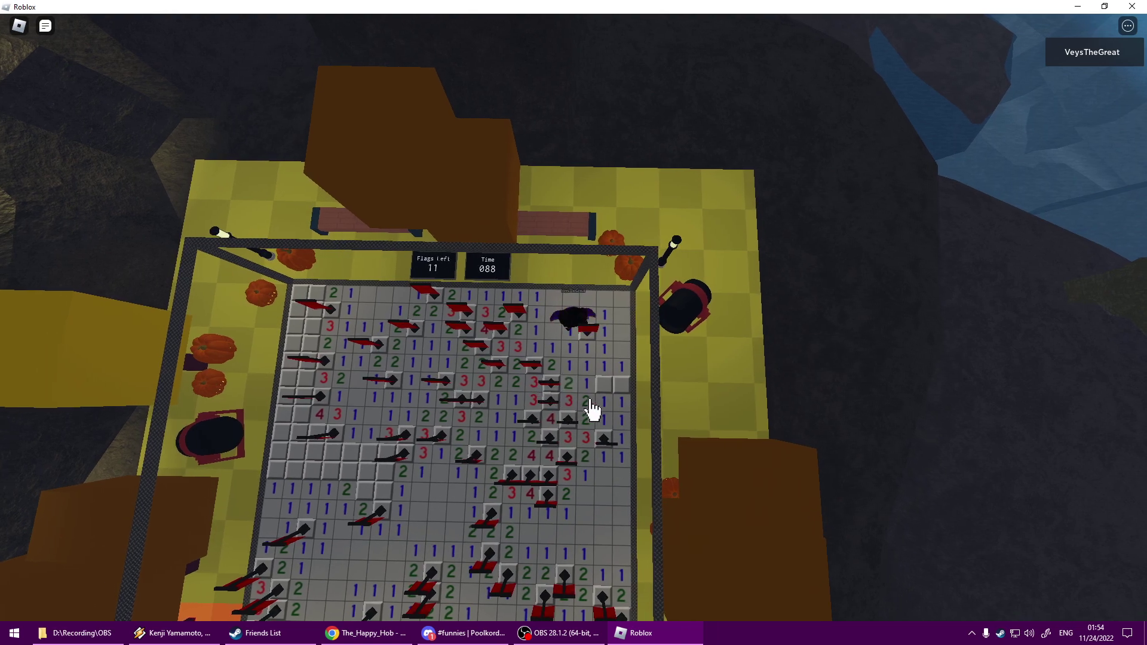
right_click(599, 401)
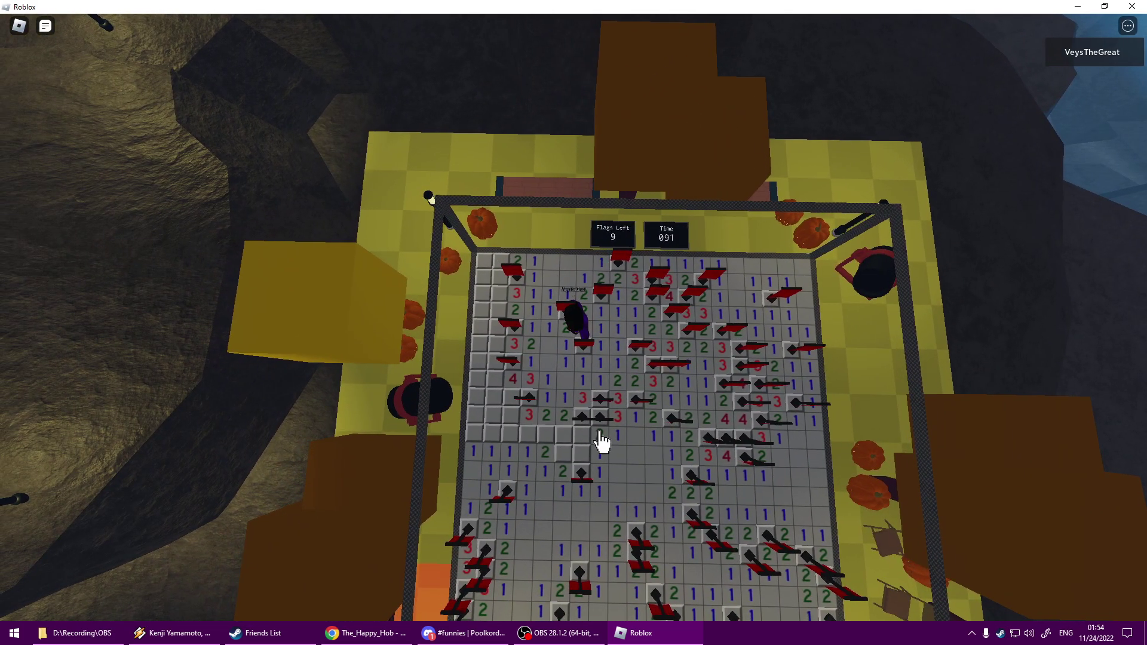
left_click(603, 441)
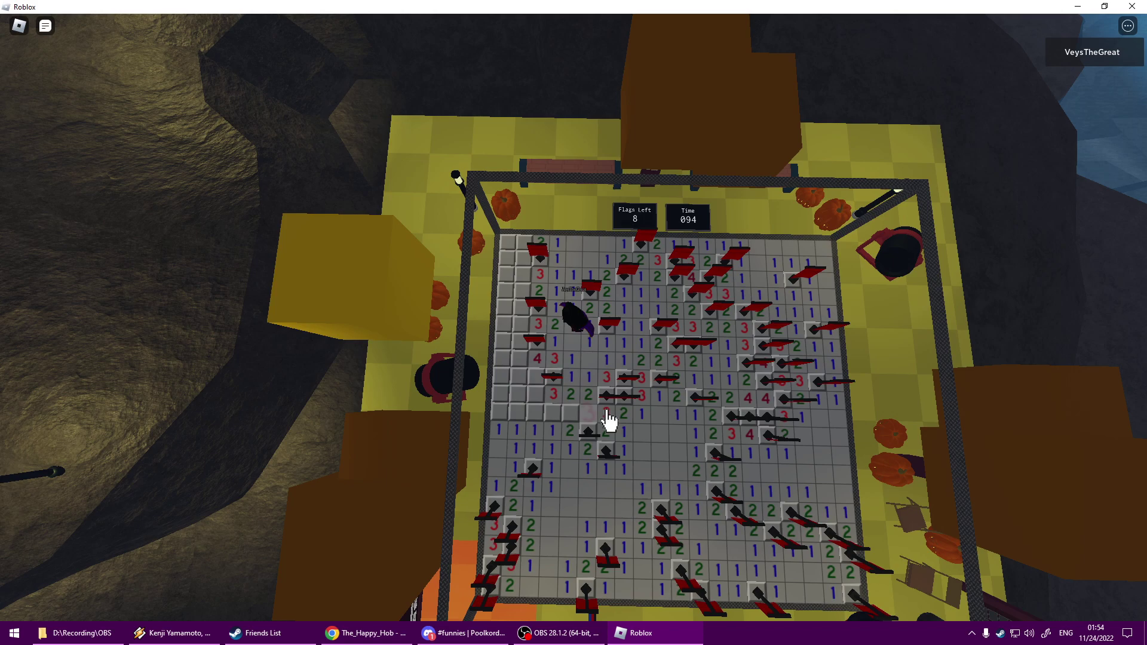
right_click(554, 432)
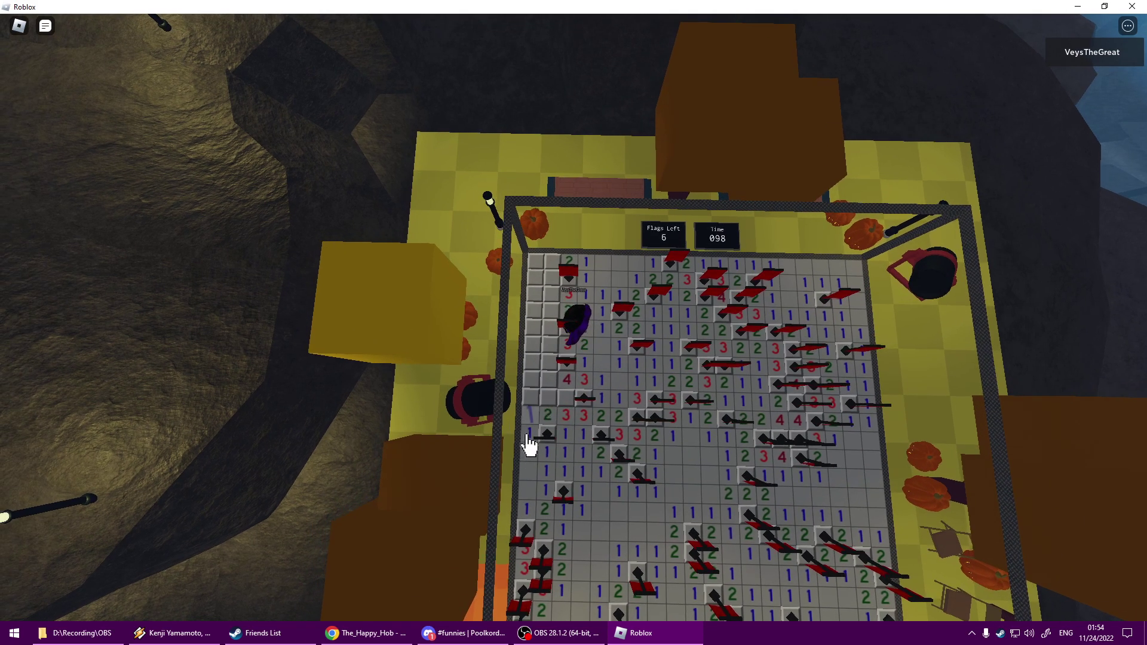
right_click(532, 428)
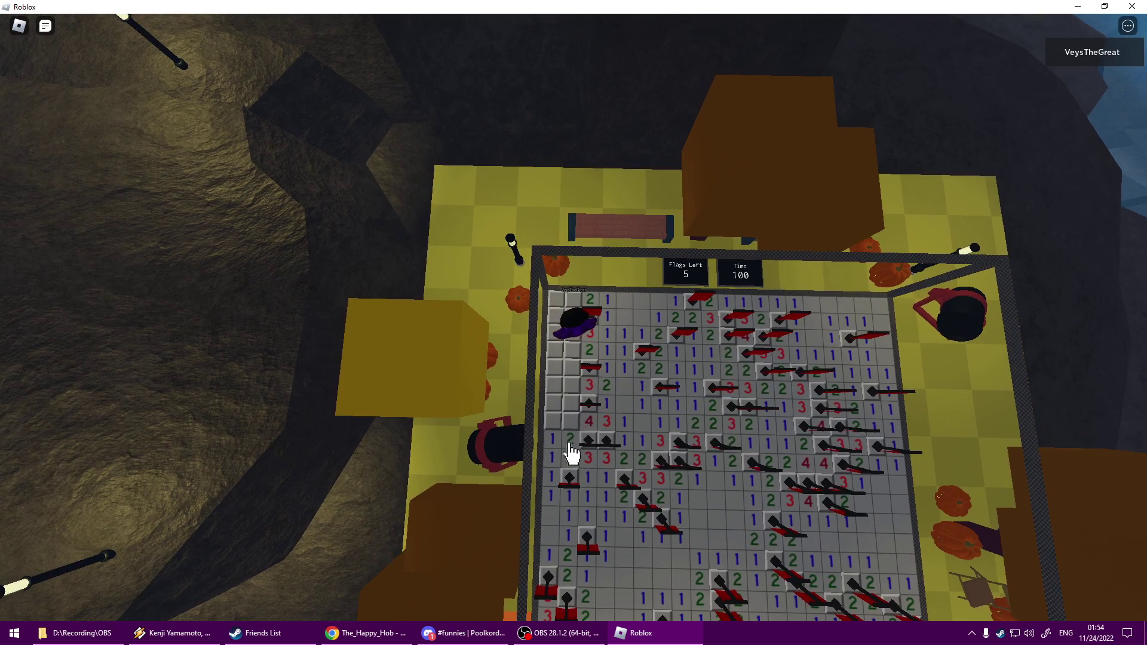
left_click(571, 452)
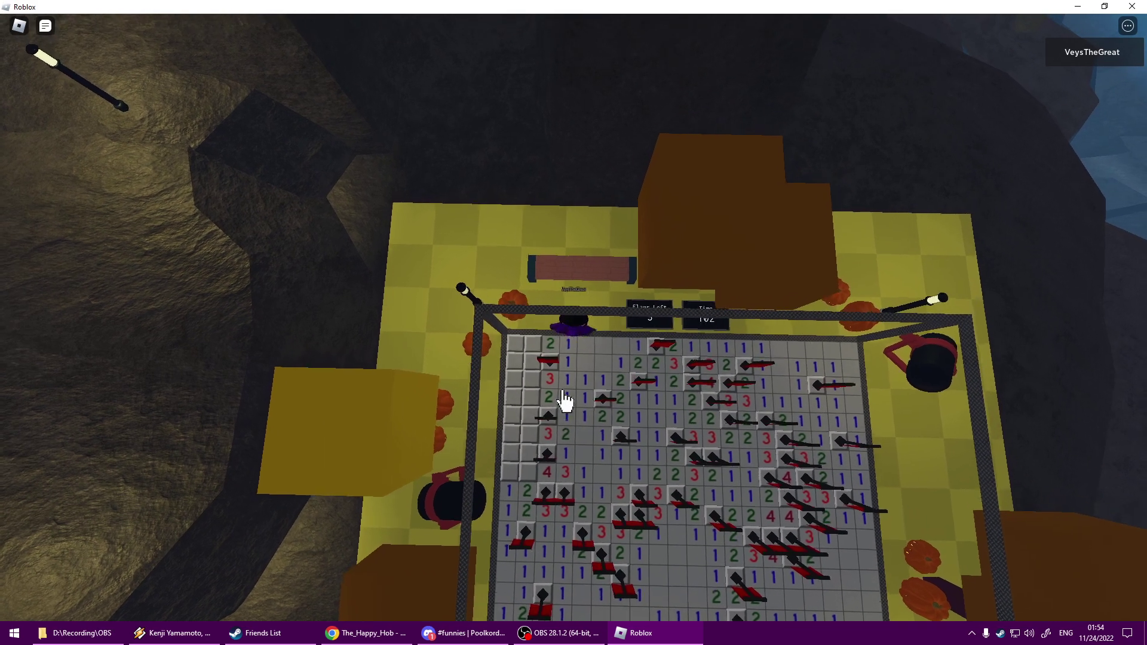
Flag the last suspected top-left mine, reveal the remaining top-left tiles, and walk the avatar there
right_click(547, 359)
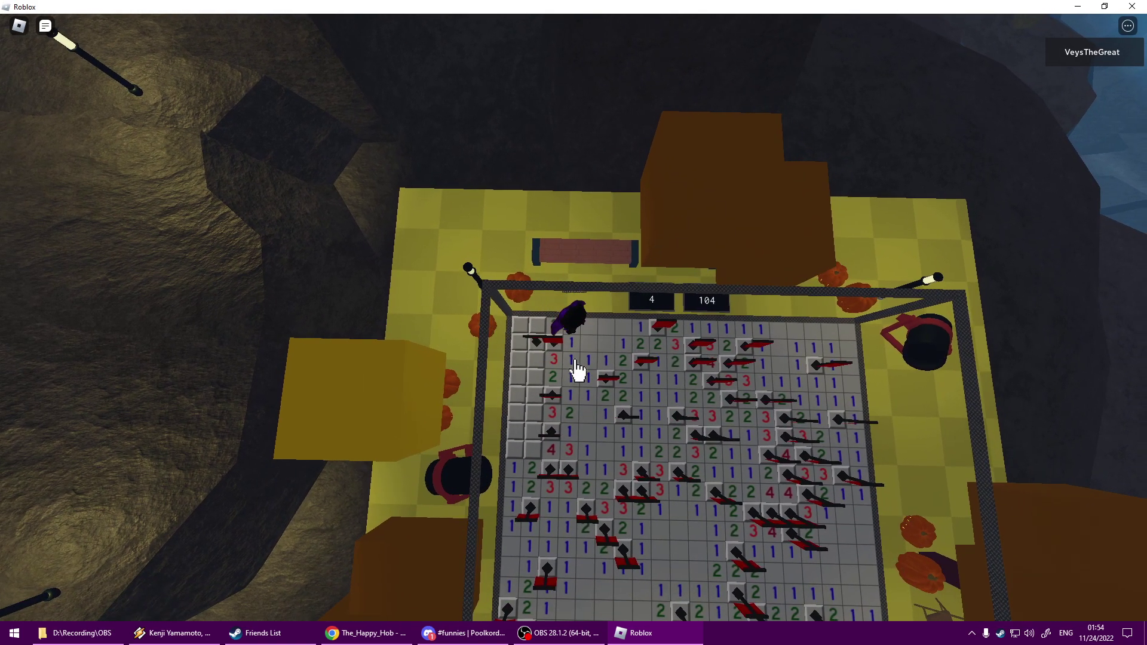
left_click(554, 325)
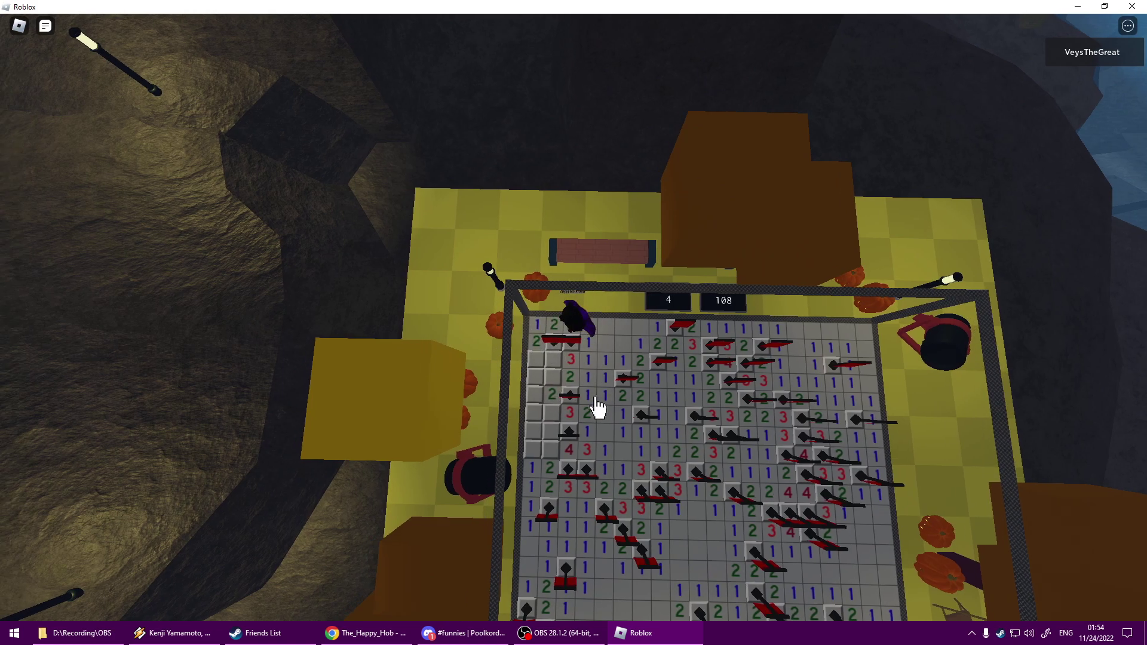
key("s")
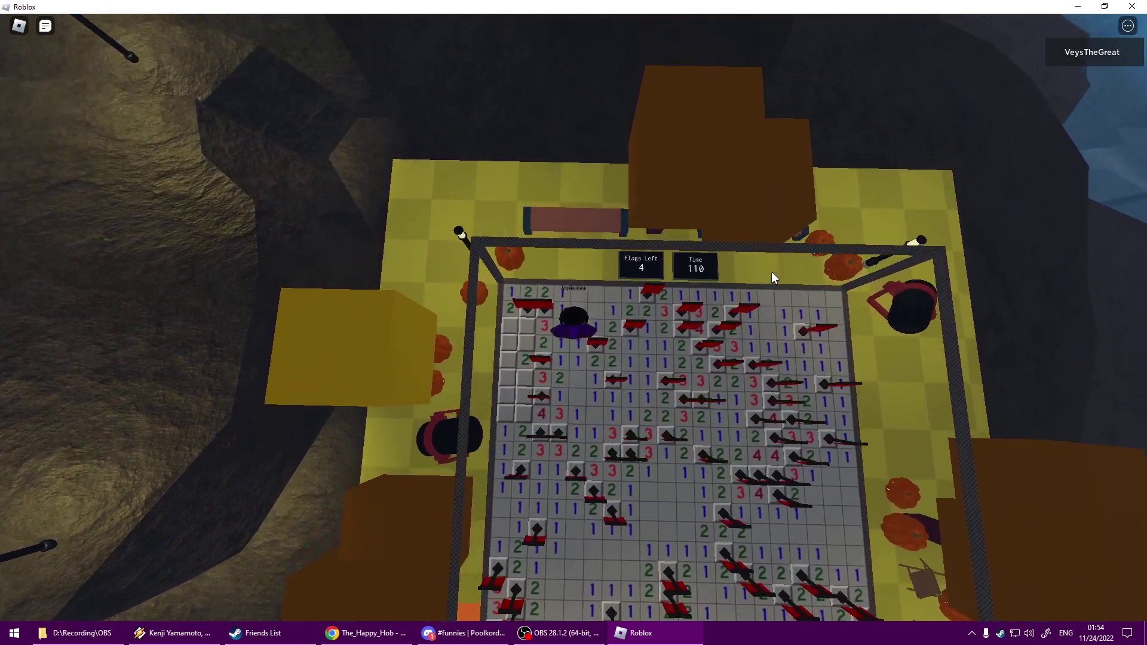
key("w")
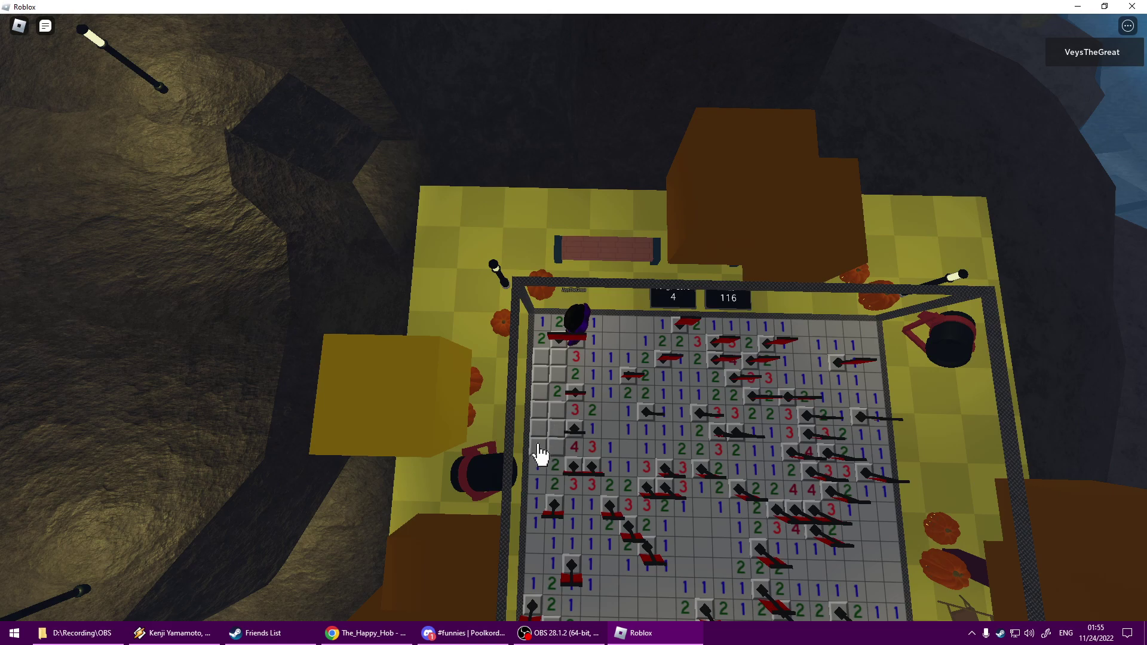
Orbit the camera to an overhead view of the nearly cleared board
right_click(544, 396)
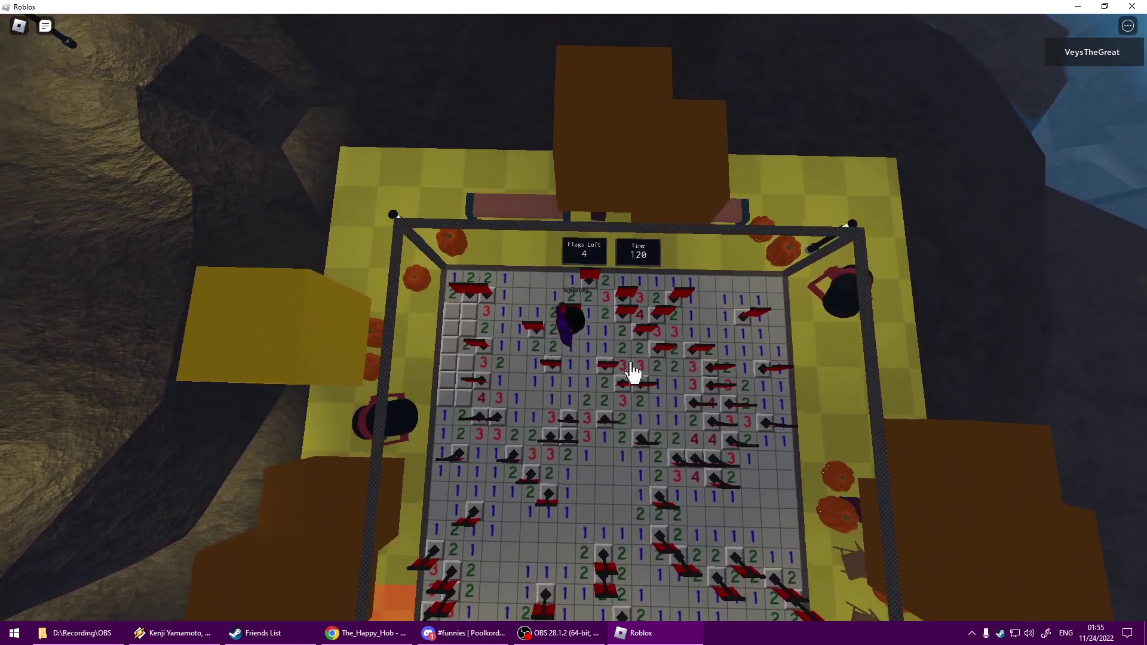
right_click(632, 376)
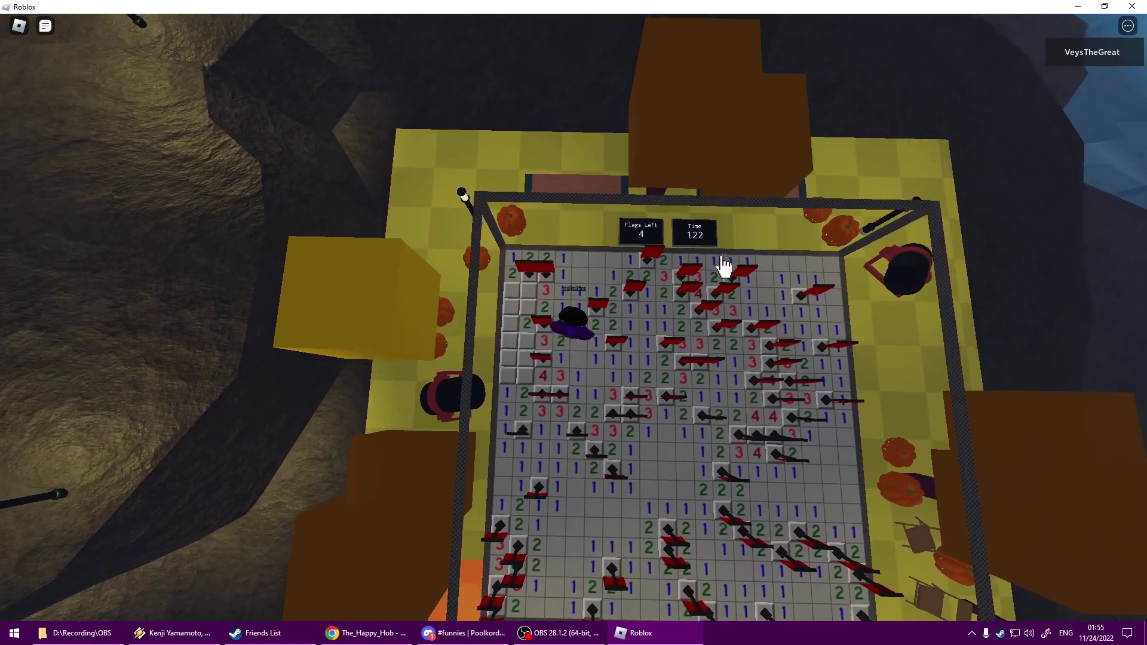
right_click(724, 264)
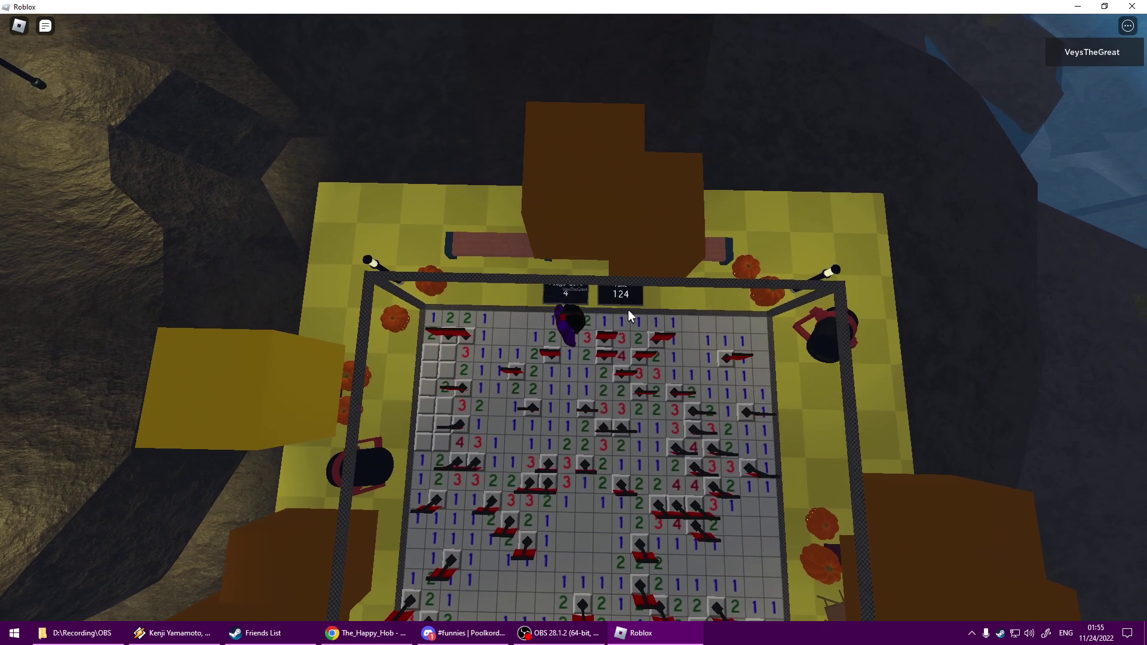
left_click_drag(627, 309, 580, 359)
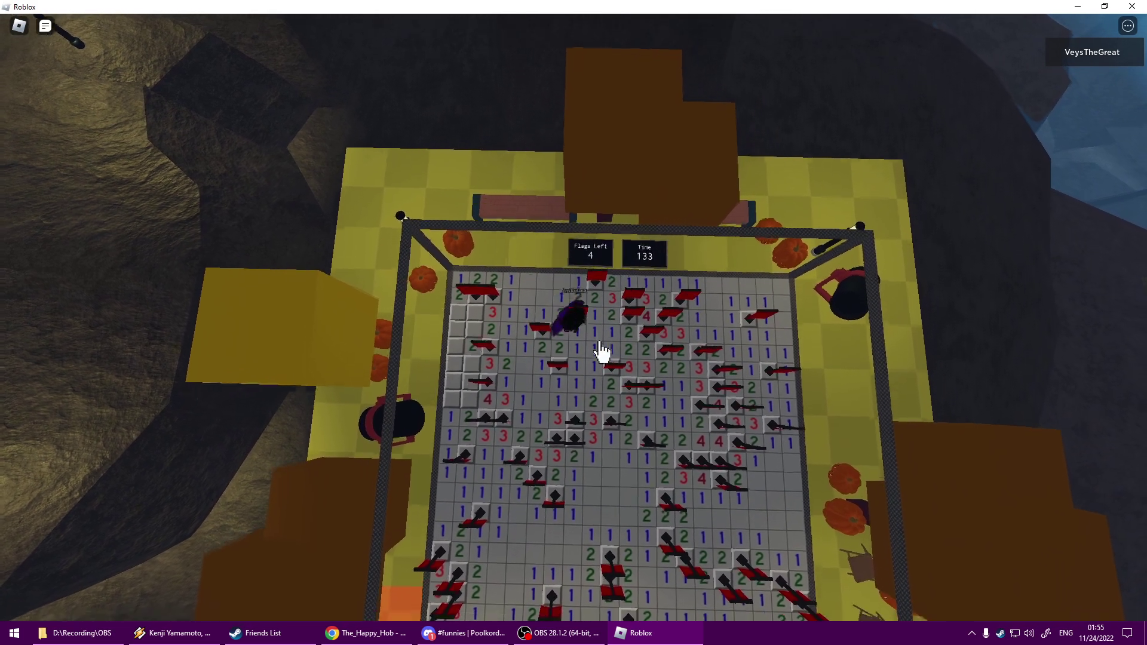
mouse_move(610, 286)
left_mouse_down()
mouse_move(601, 351)
mouse_move(586, 316)
left_mouse_up()
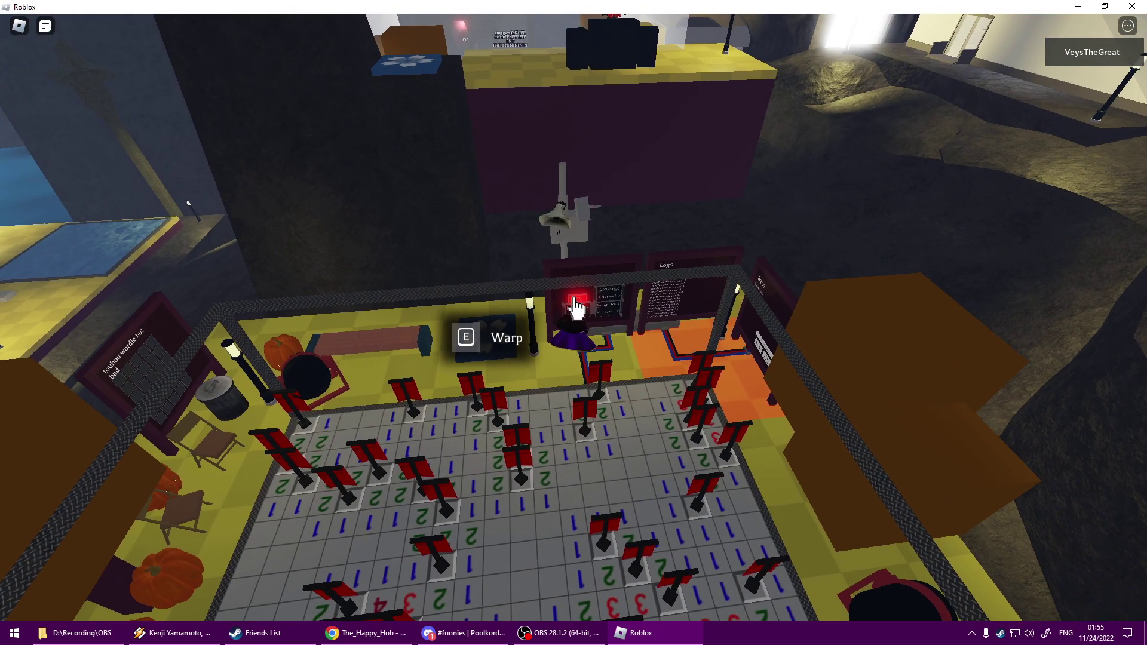
Warp with E to reset the board to all covered tiles at 000, then recentre view and avatar
key("e")
right_click(486, 271)
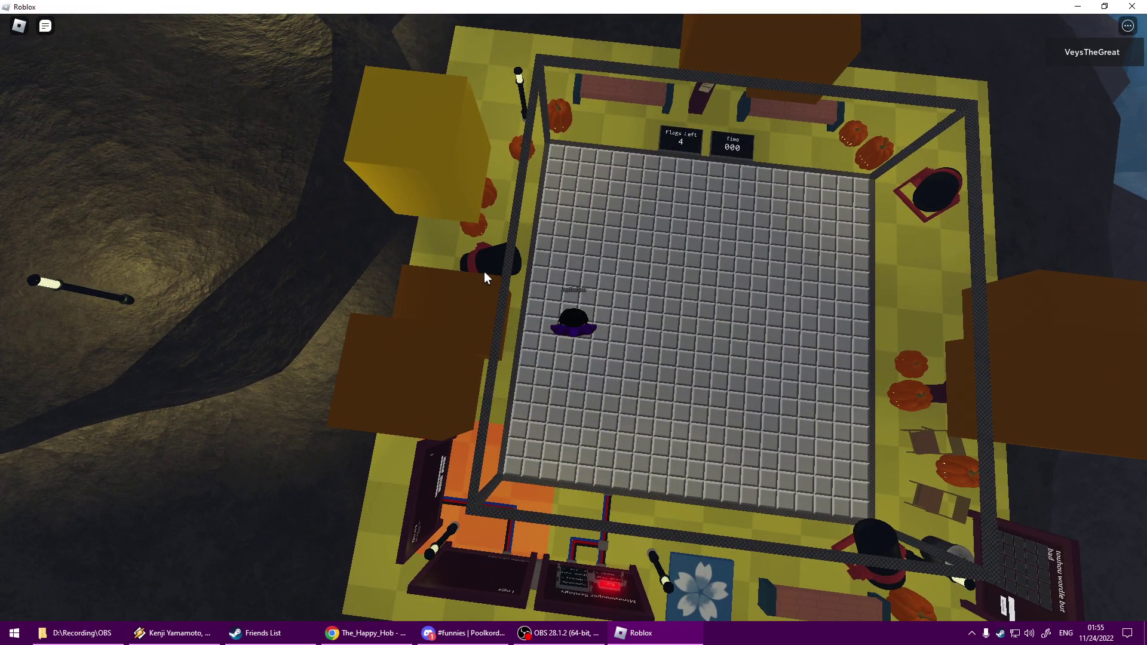
right_click(484, 271)
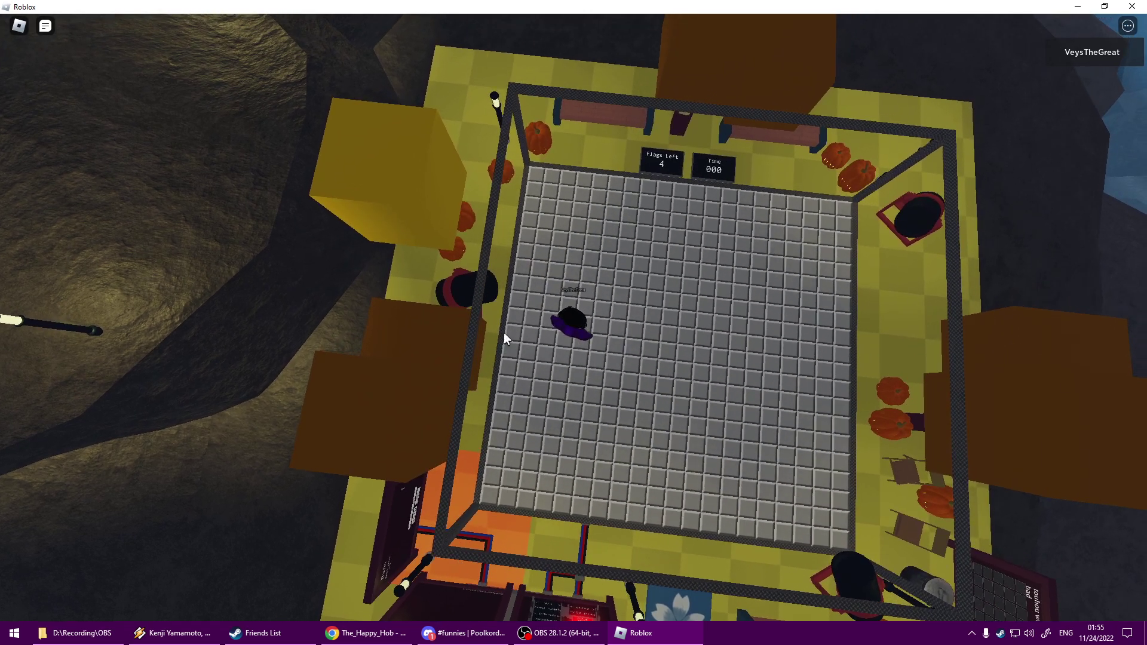
left_click_drag(343, 276, 336, 275)
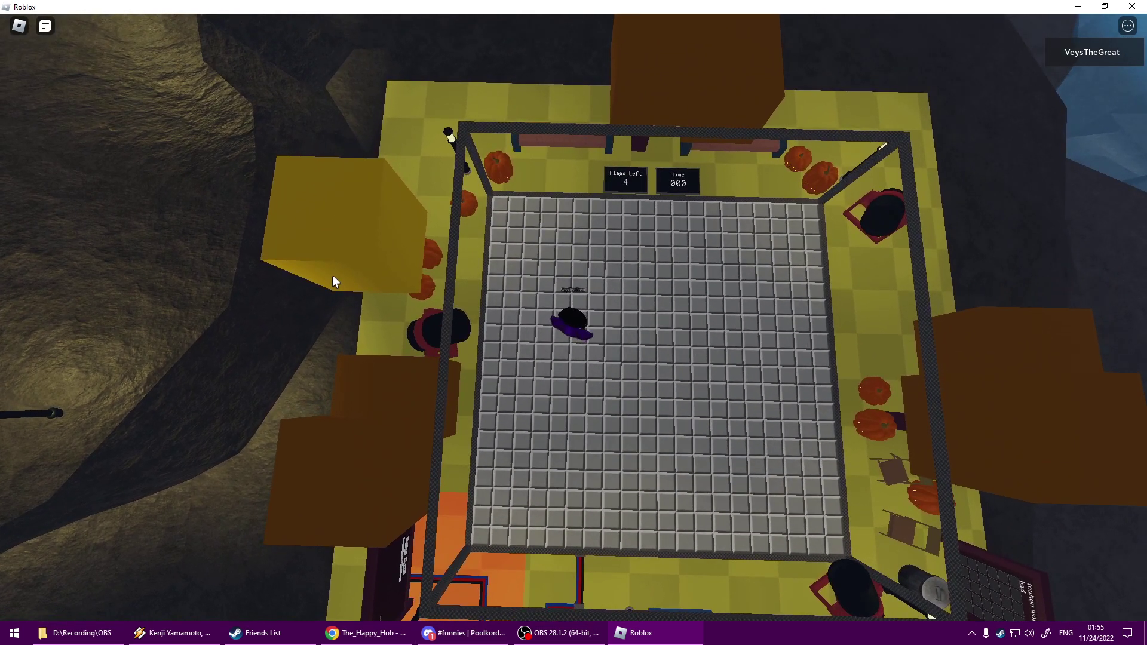
right_click(337, 275)
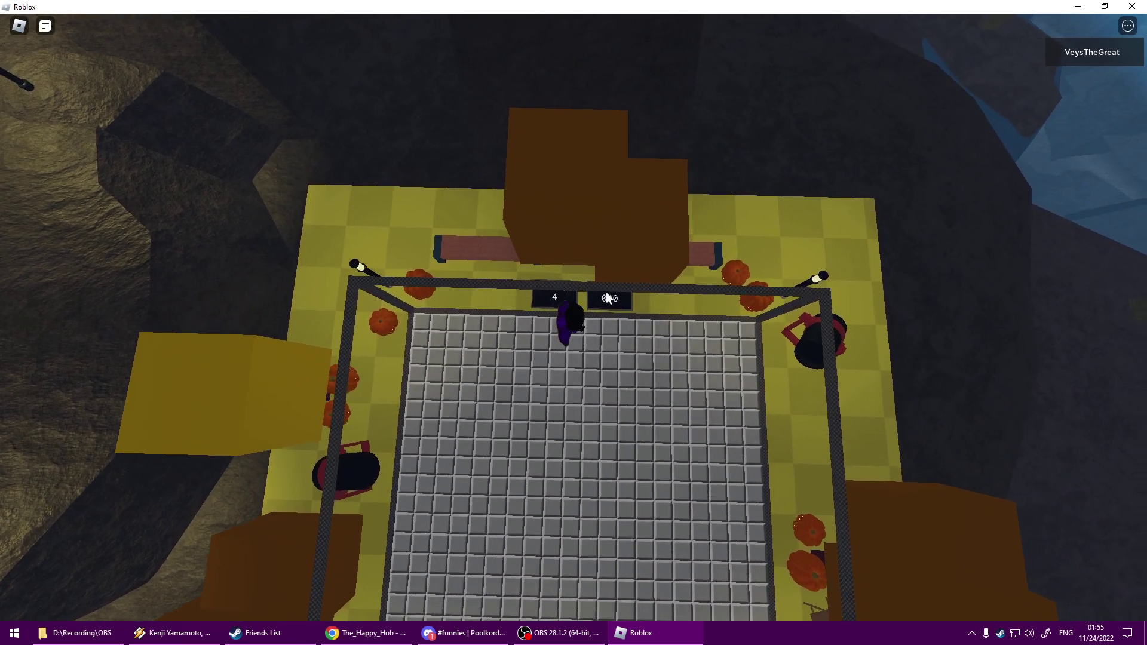
right_click(605, 291)
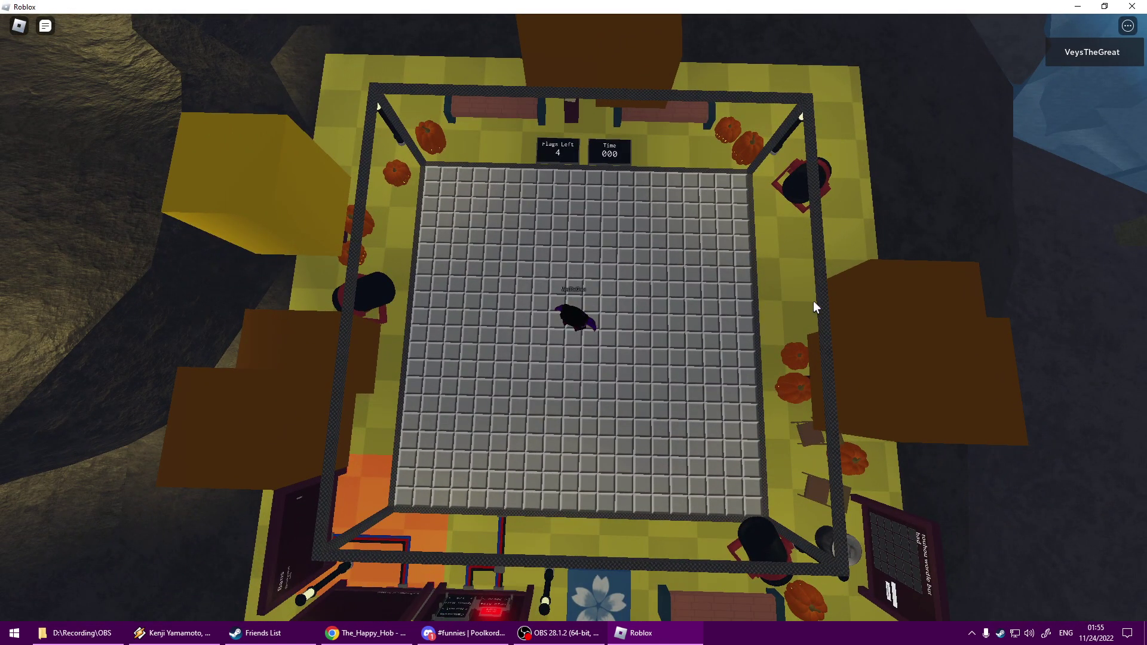
scroll(812, 301, "down", 1)
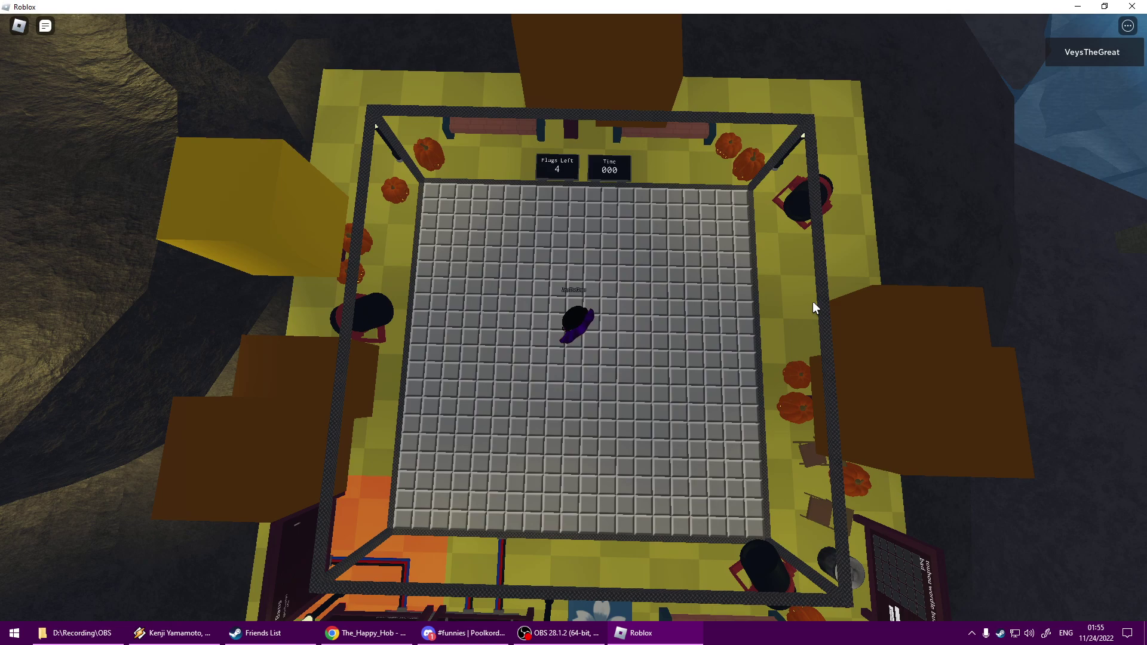
key("w")
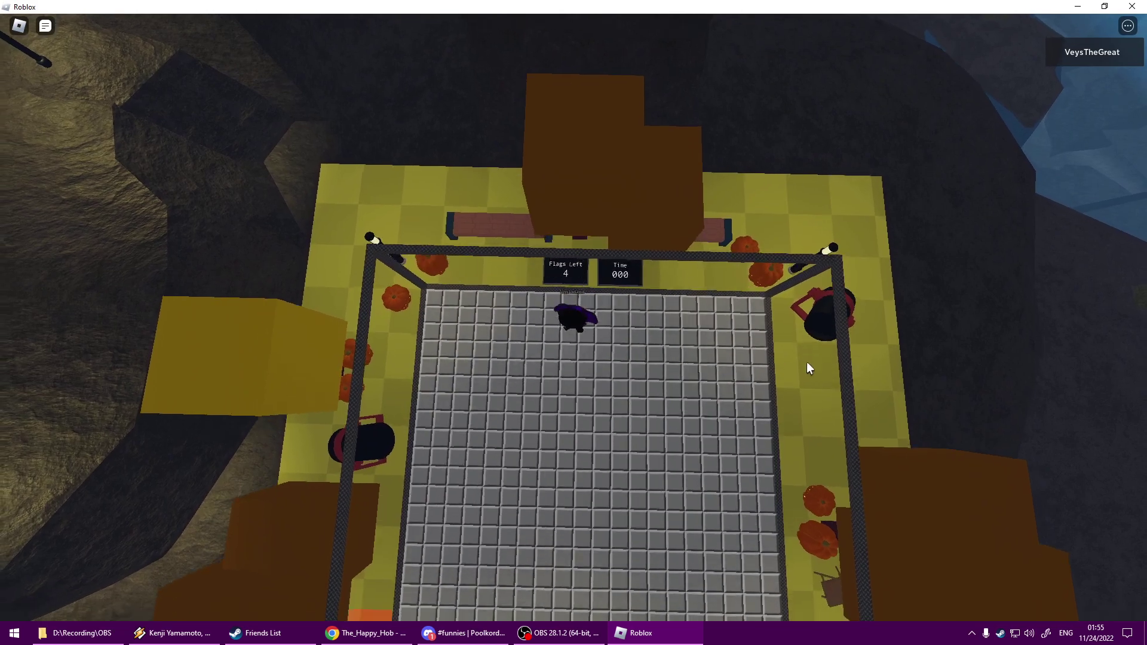
key("s")
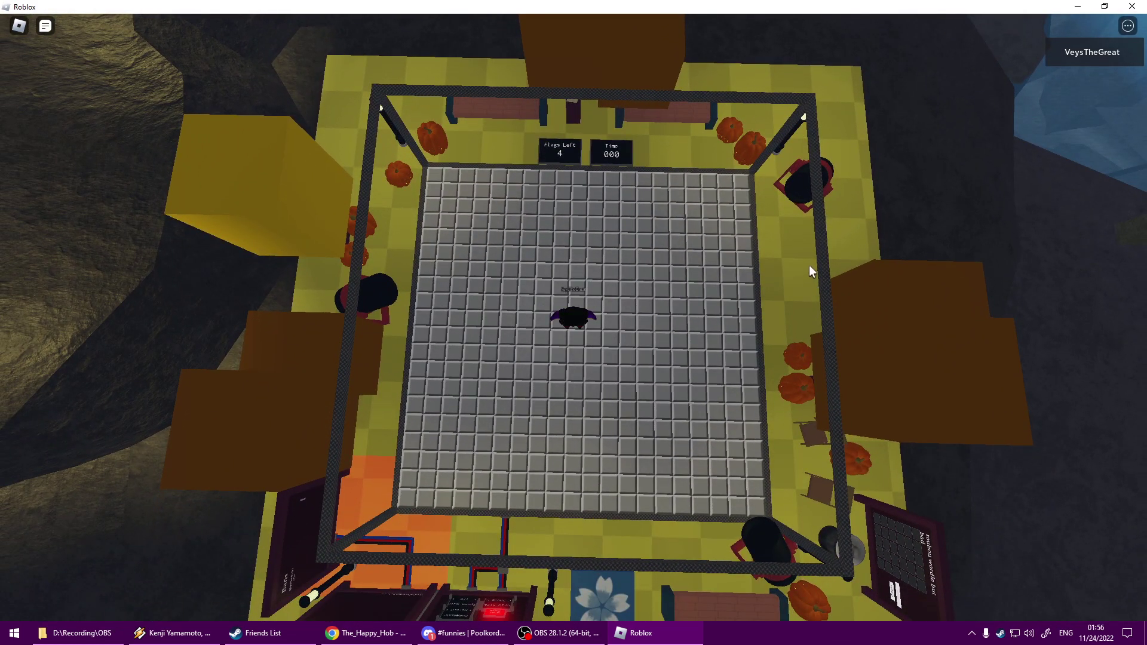
key("slash")
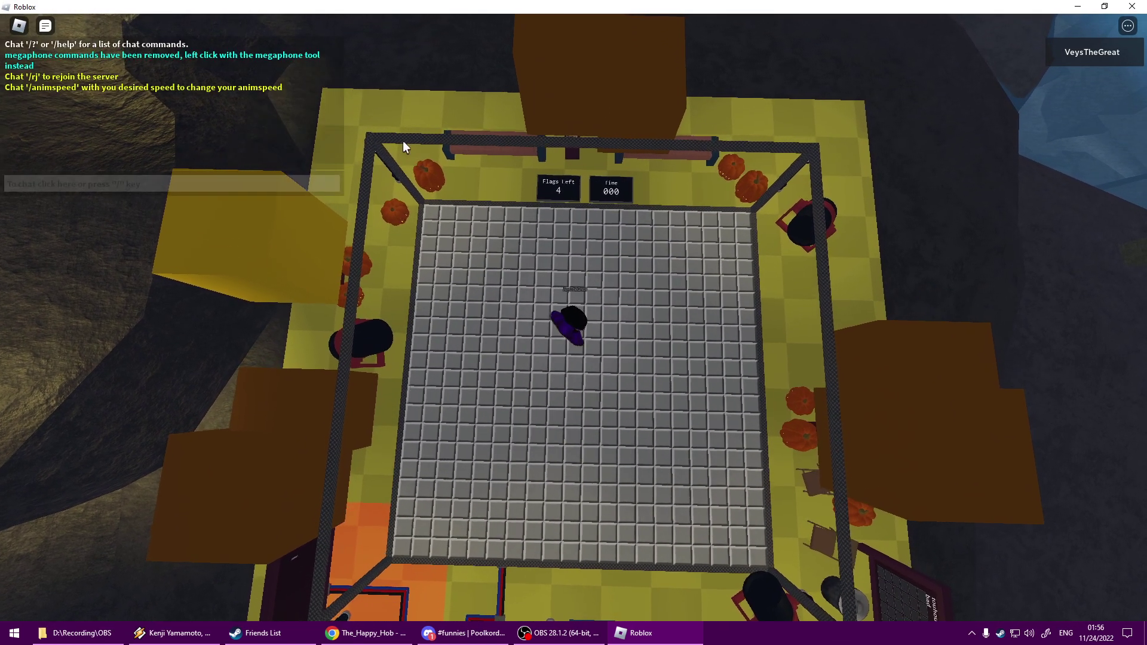
key("w")
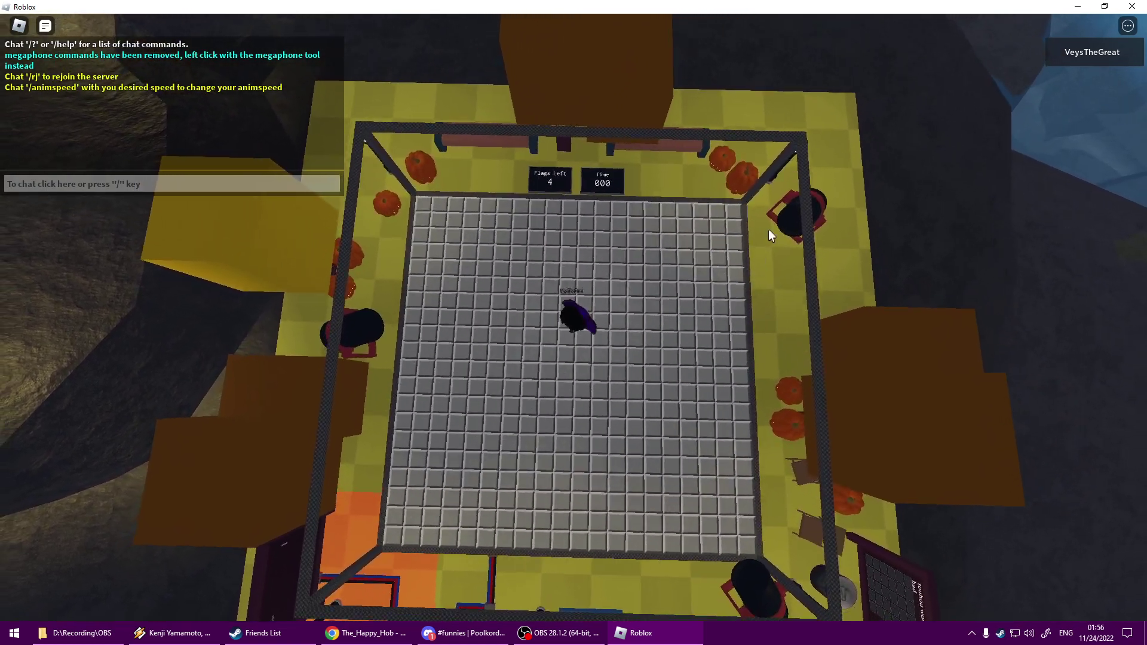
scroll(690, 287, "down", 2)
key("Escape")
left_click(508, 132)
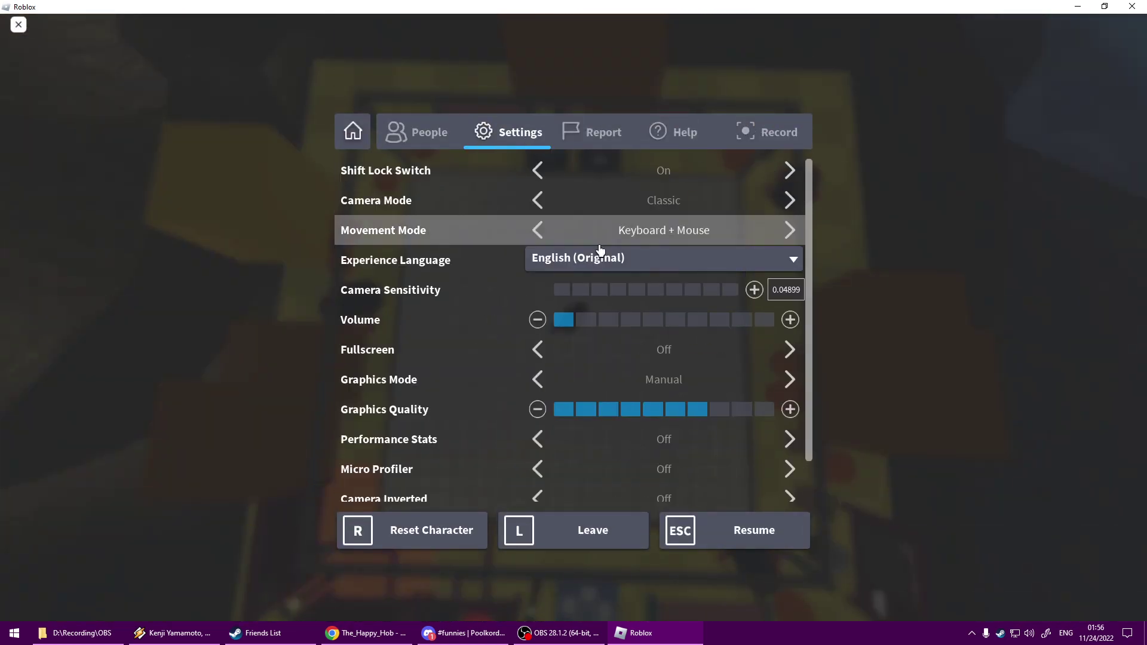
left_click(790, 439)
key("Escape")
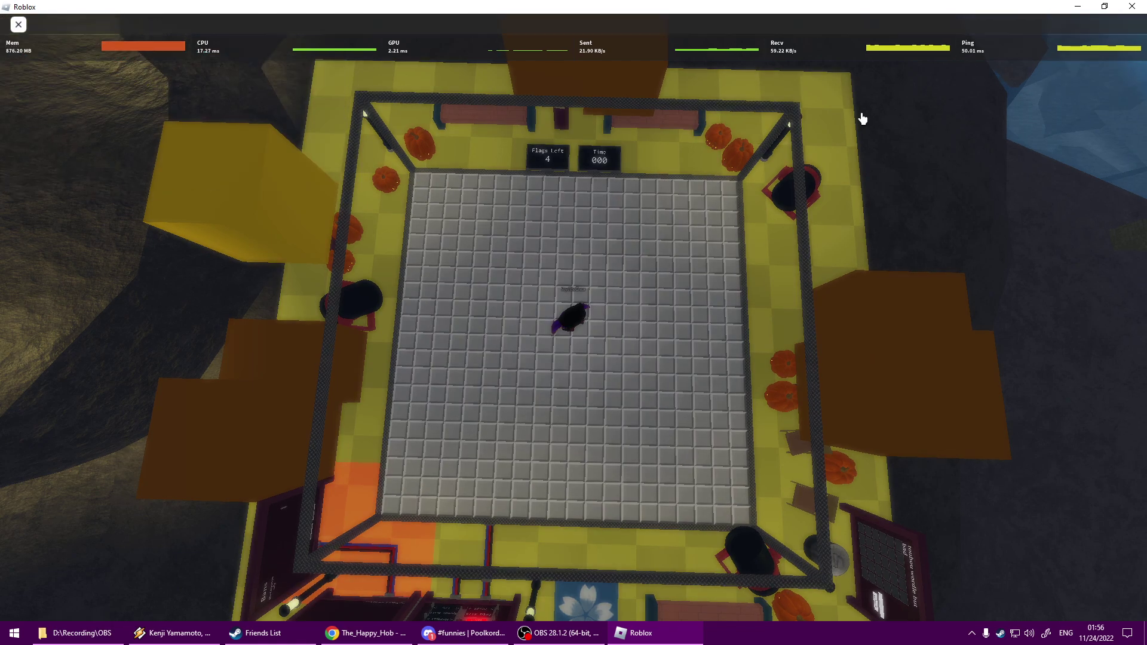
key("Escape")
left_click(507, 132)
left_click(788, 438)
key("Escape")
scroll(748, 385, "up", 2)
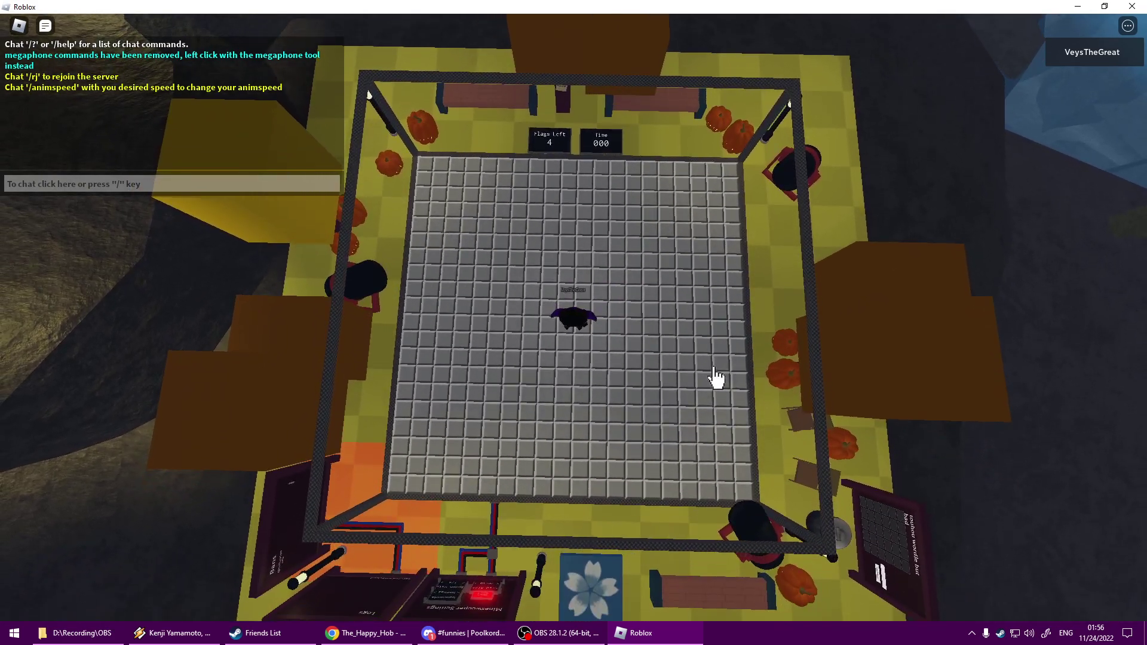
Open the first tiles of a new game and flag the mines around the opening
left_click(558, 340)
left_click(542, 376)
left_click(542, 363)
left_click(538, 295)
left_click(551, 292)
left_click(551, 256)
left_click(550, 225)
left_click(619, 228)
left_click(637, 264)
left_click(638, 334)
left_click(617, 385)
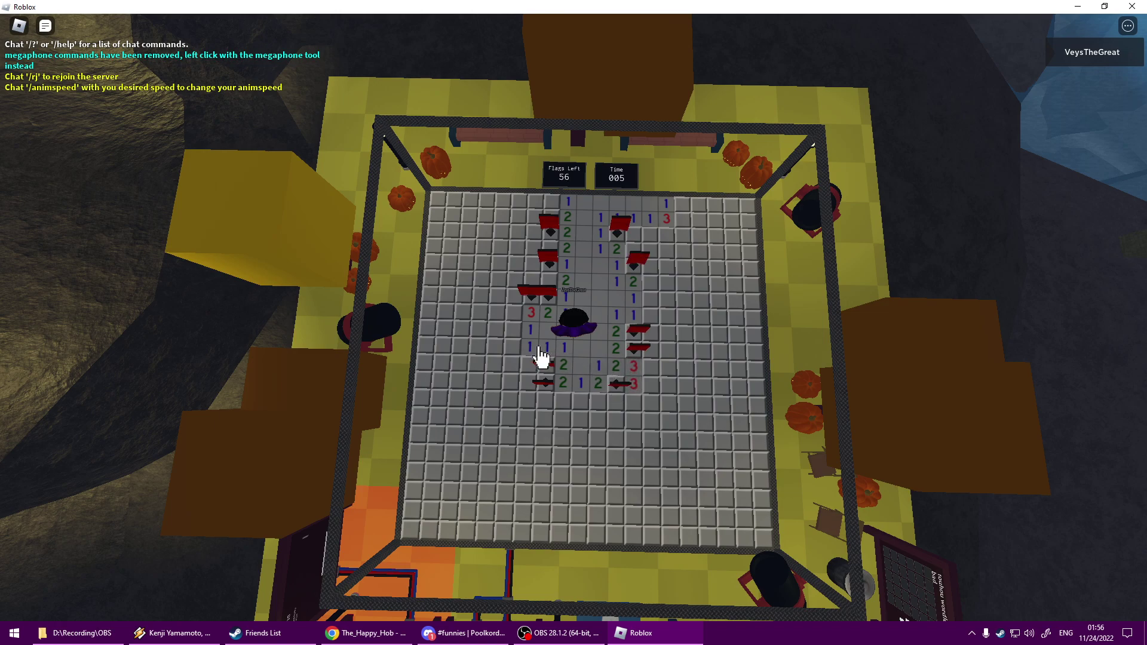
Reveal the safe tiles around the avatar, including the 3 and 4 cells, flagging nearby mines
left_click(497, 338)
left_click(563, 394)
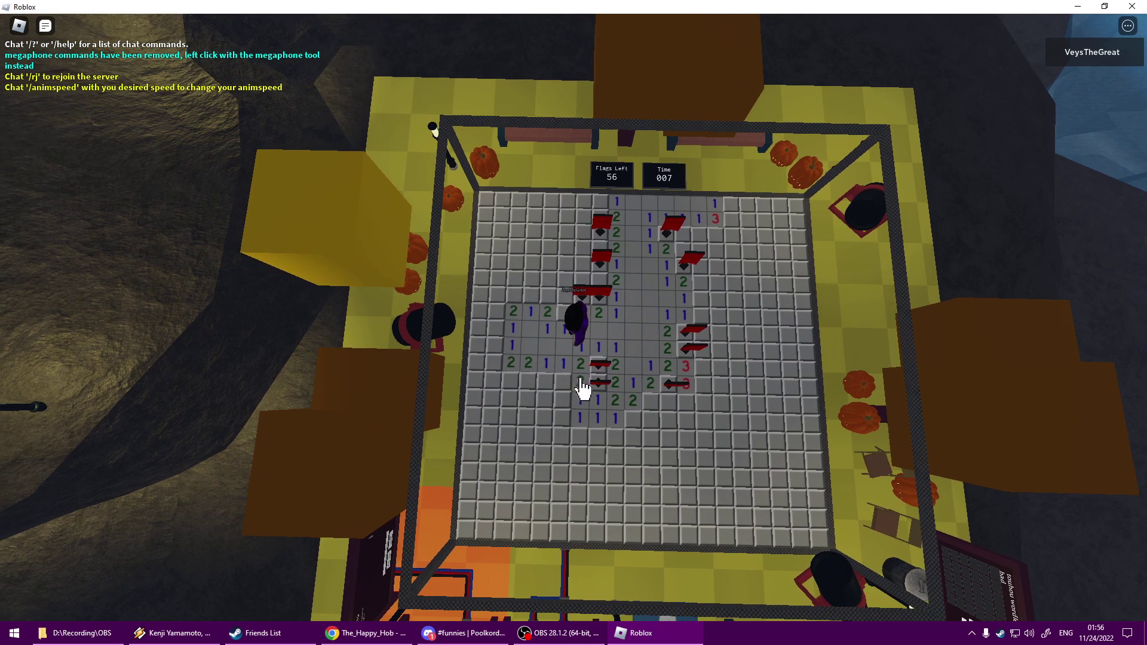
left_click(563, 384)
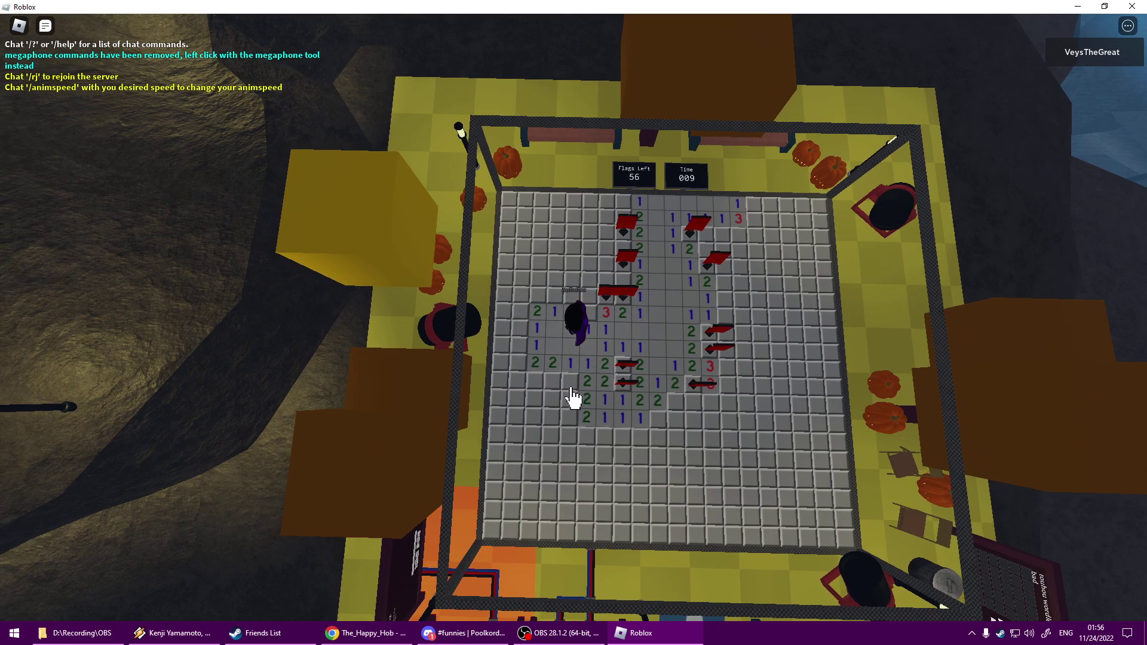
left_click(566, 402)
left_click(535, 384)
left_click(553, 402)
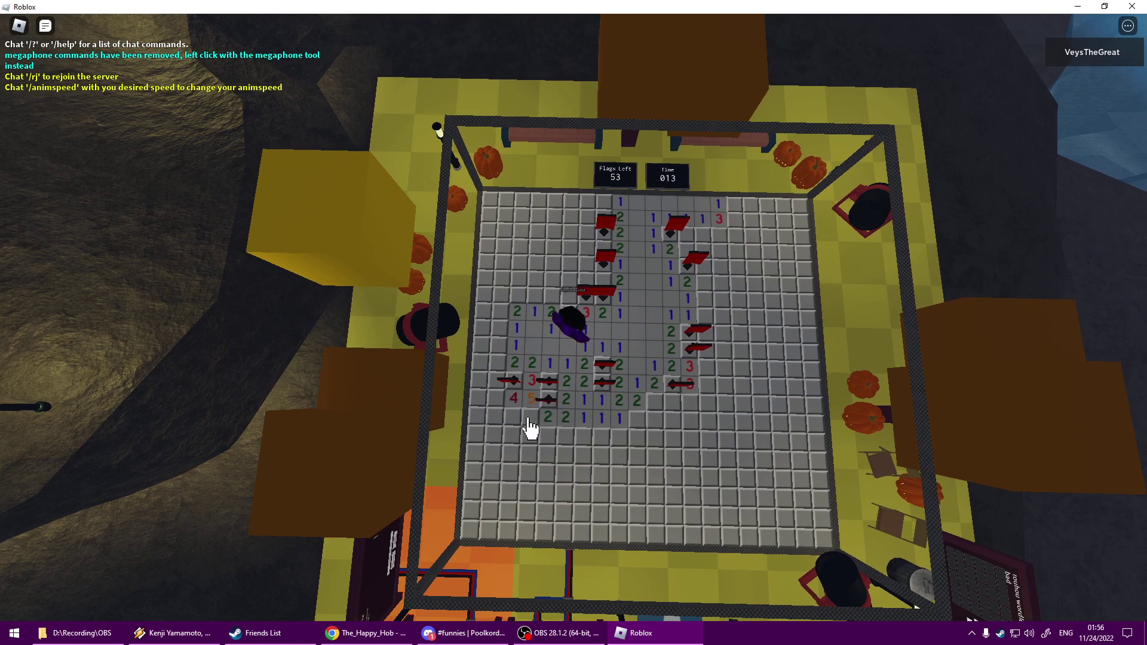
left_click(638, 419)
left_click(659, 403)
left_click(622, 436)
left_click(661, 429)
left_click(582, 437)
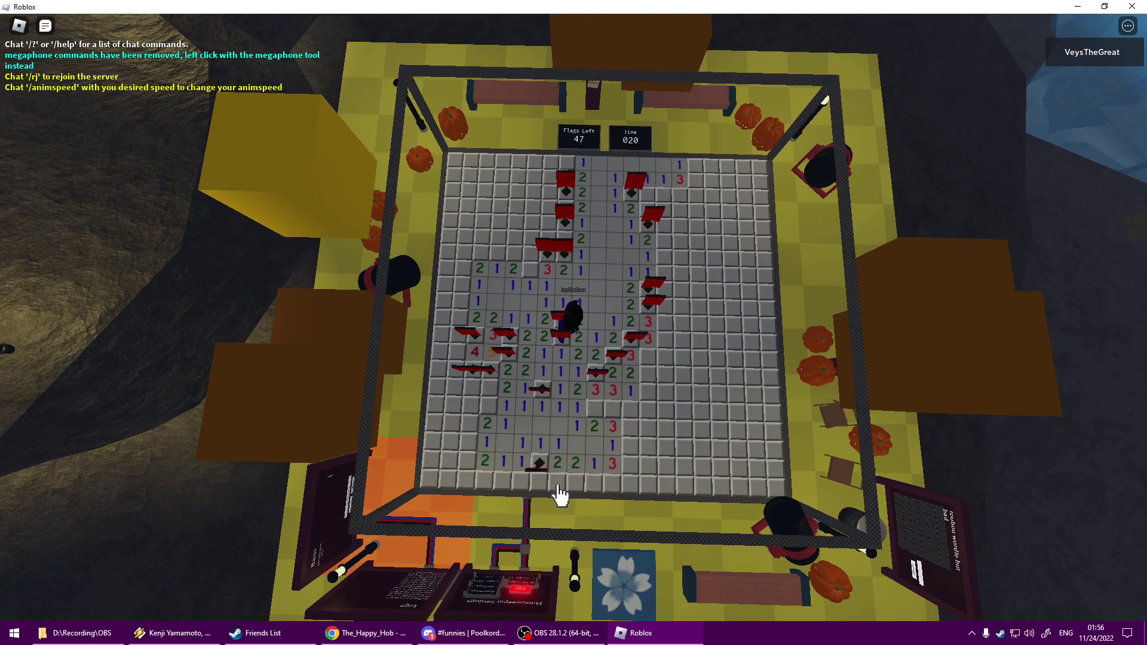
Flag the bottom-row and right-column mines and cascade open the lower-right tiles
right_click(558, 491)
left_click(575, 464)
right_click(591, 471)
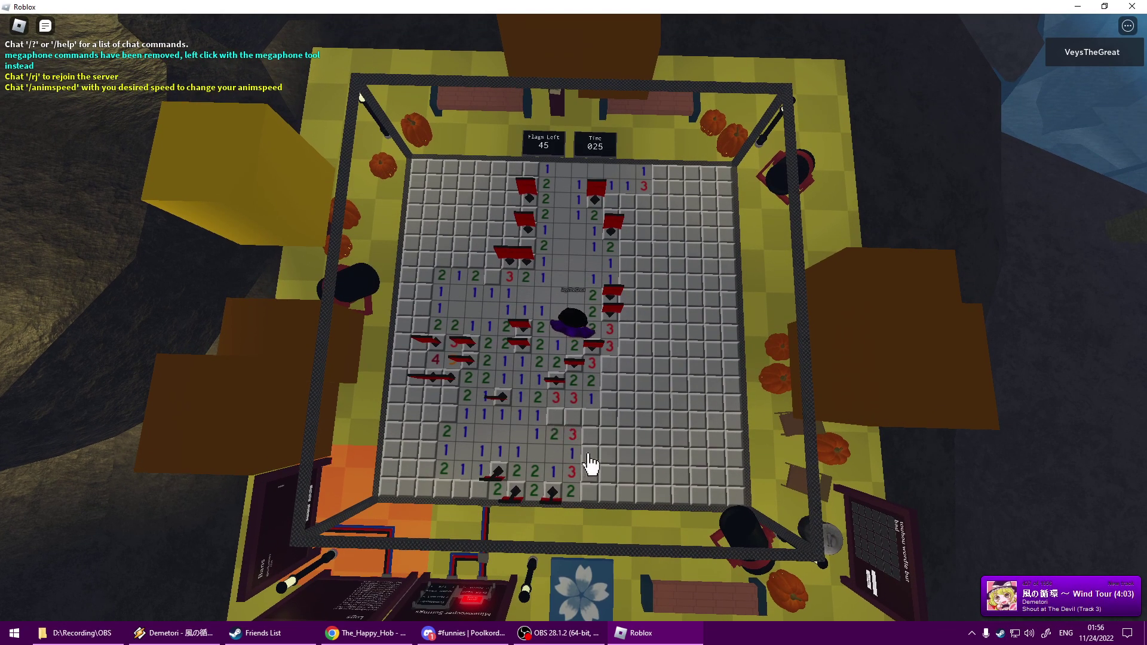
right_click(588, 493)
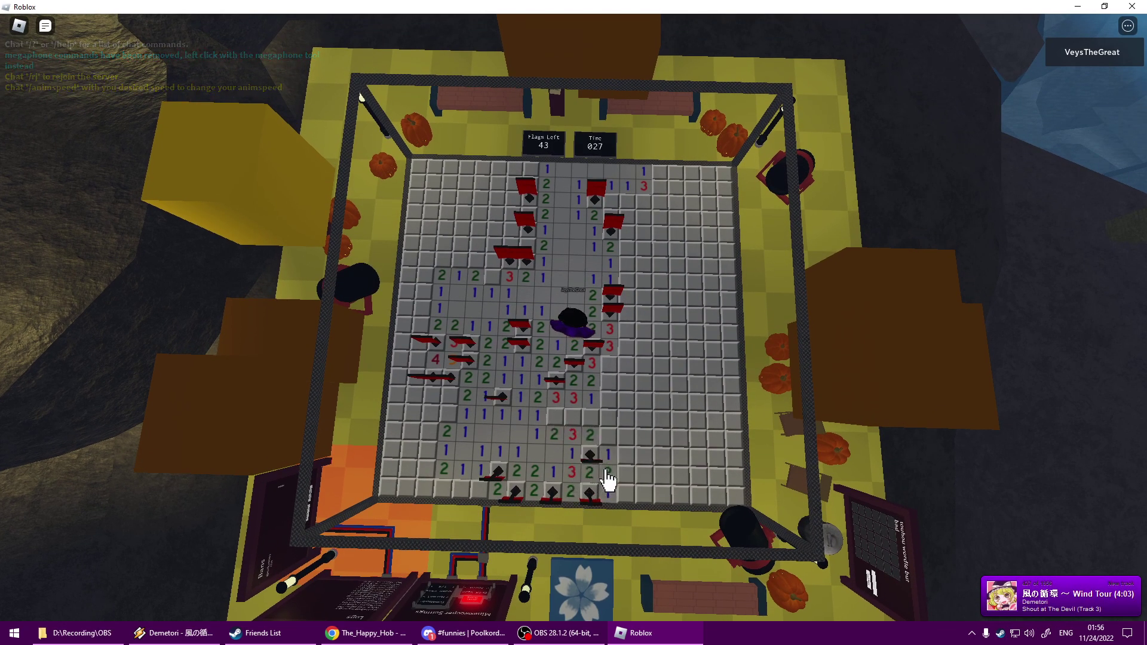
left_click(608, 470)
right_click(623, 439)
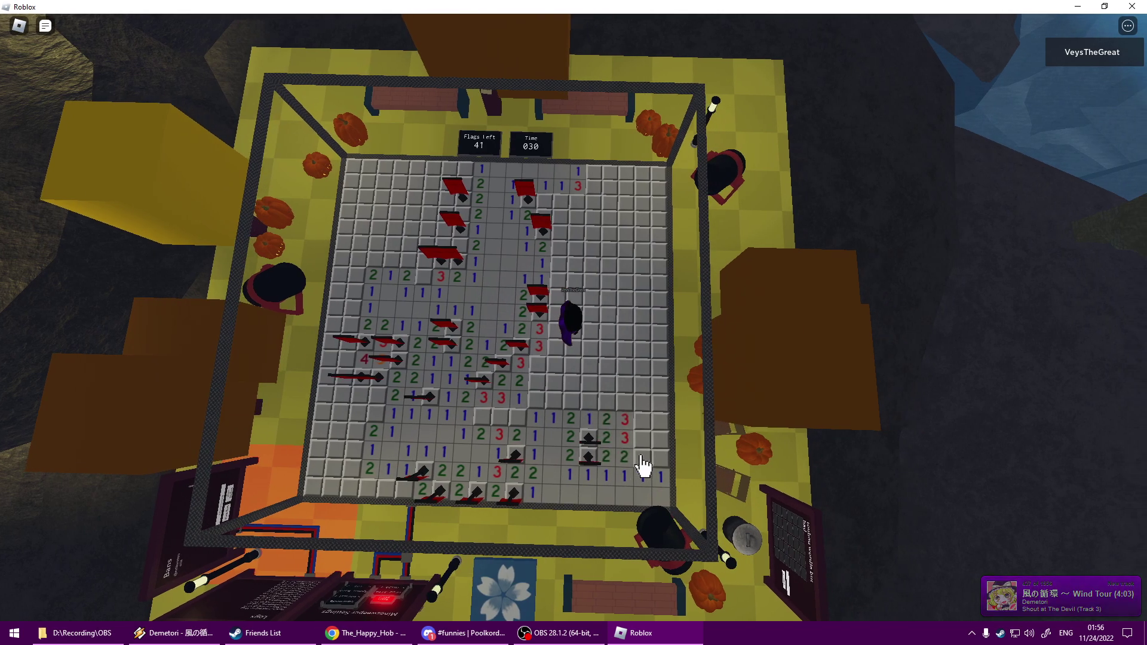
right_click(645, 421)
right_click(645, 439)
right_click(646, 459)
left_click(655, 479)
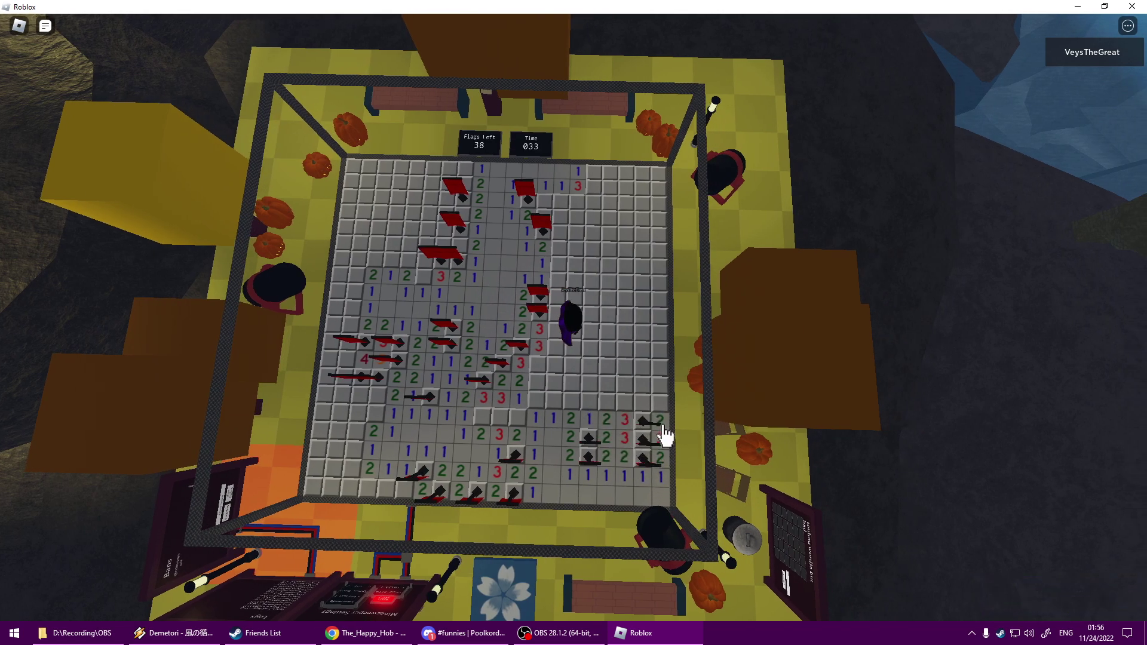
left_click(659, 421)
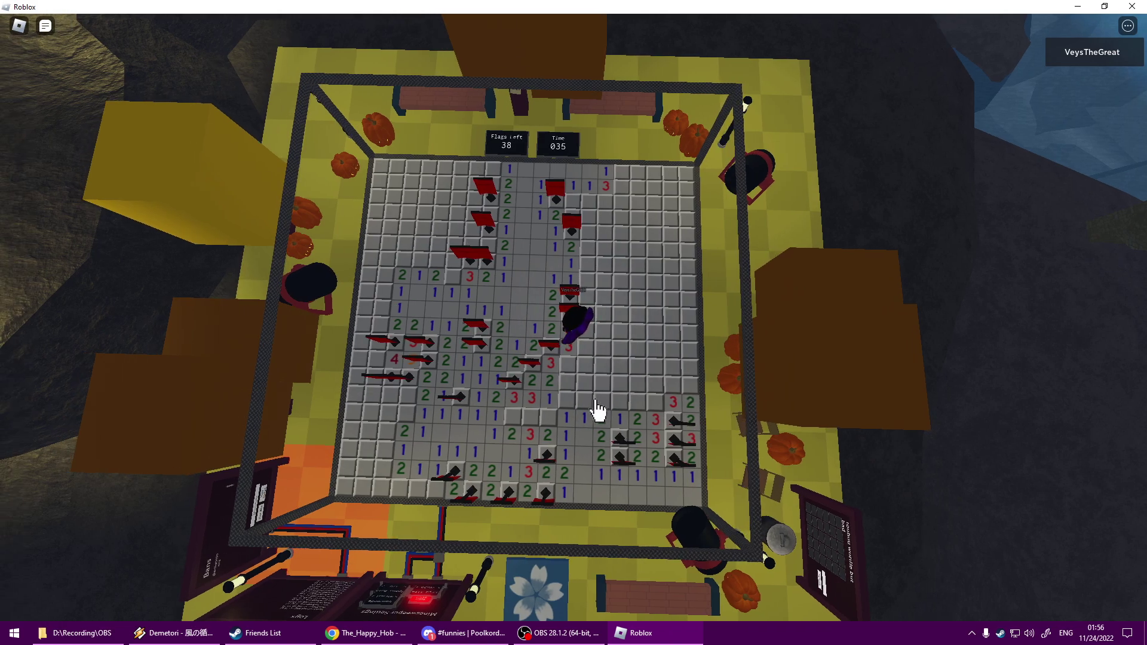
Clear the rest of the lower-right block and flag mines toward the top-right
left_click(597, 423)
left_click(602, 401)
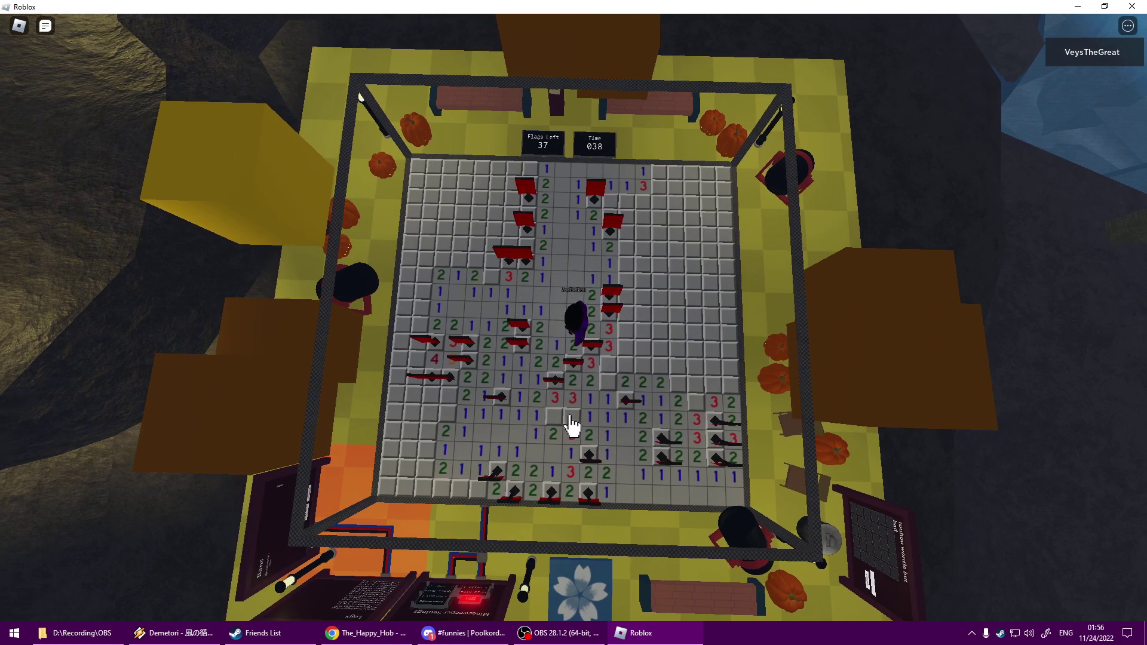
right_click(557, 417)
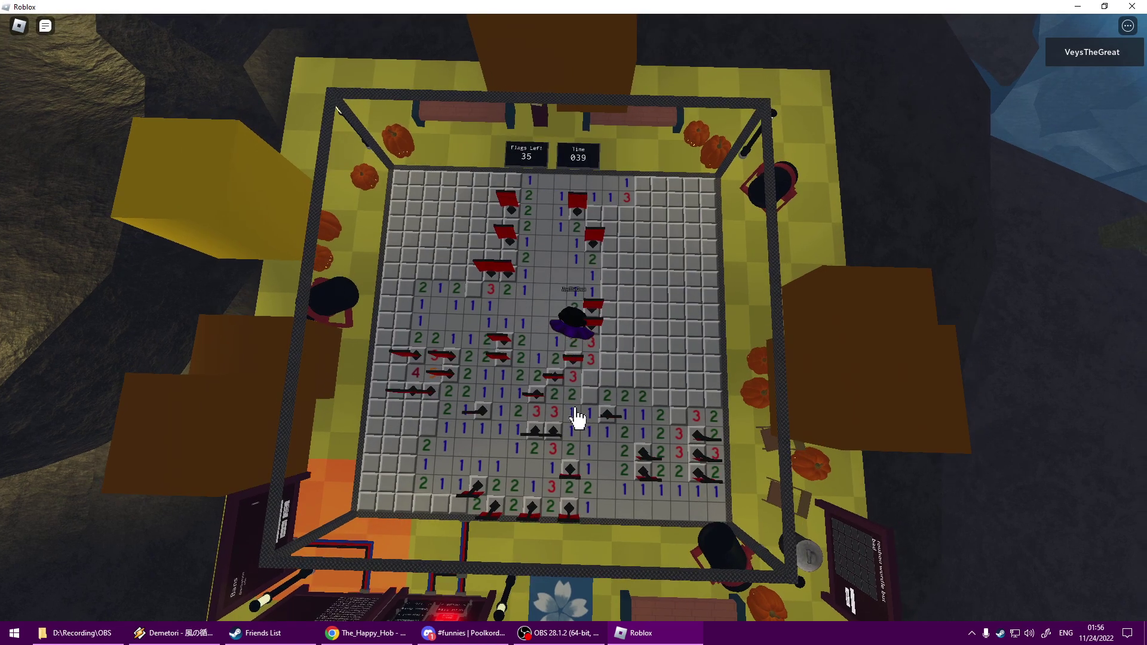
right_click(590, 412)
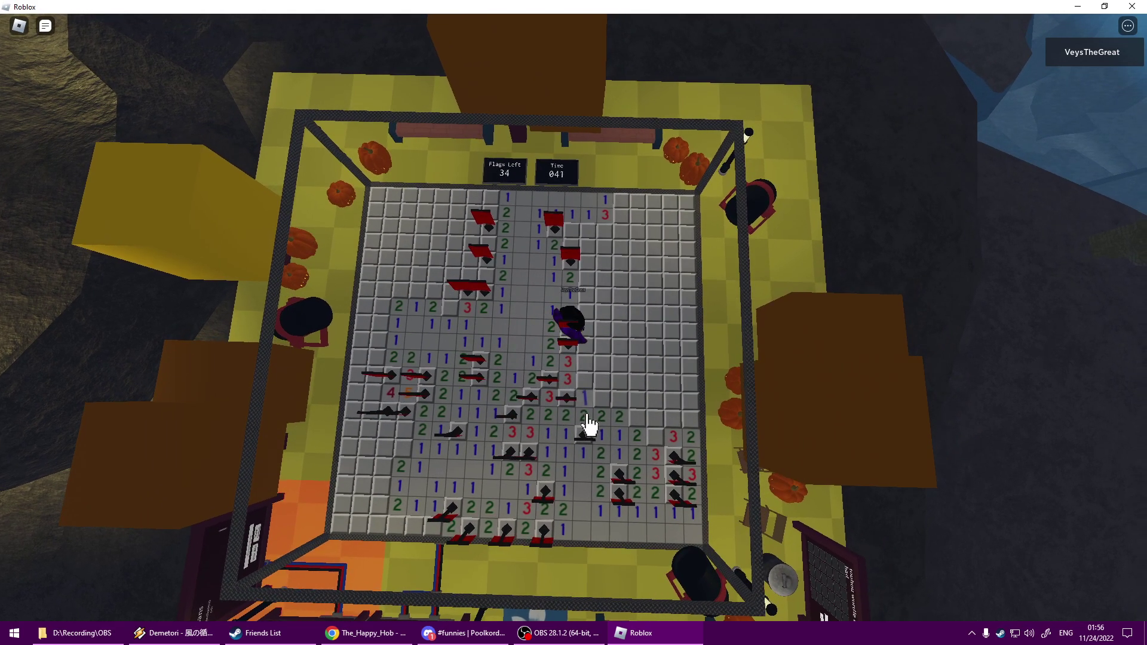
right_click(587, 391)
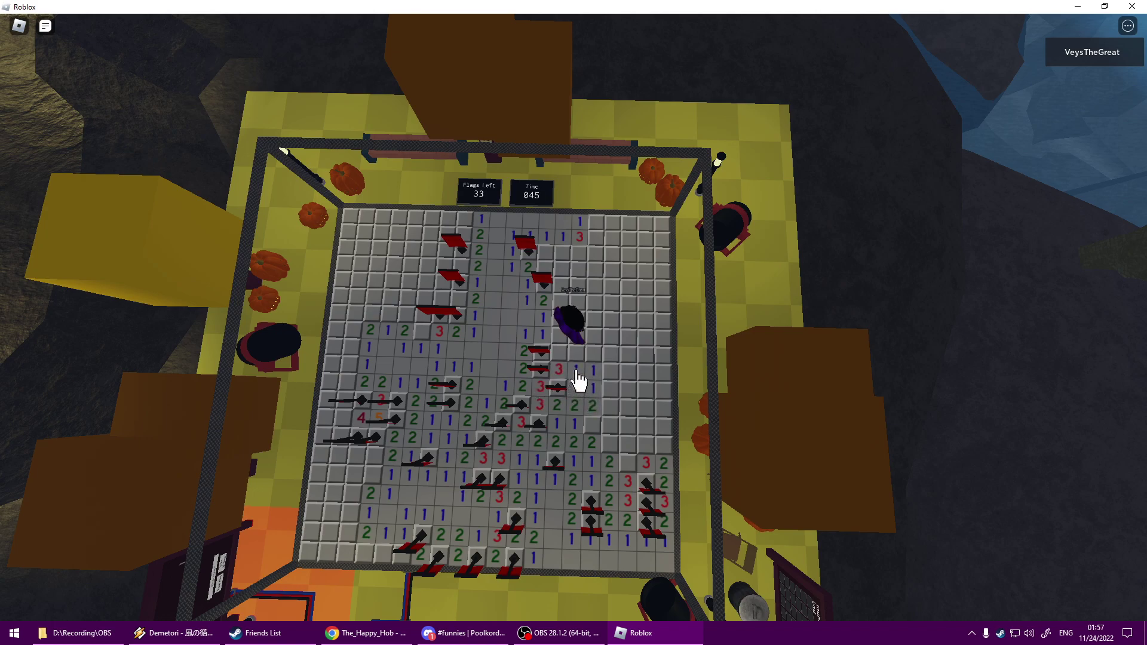
left_click_drag(579, 380, 563, 428)
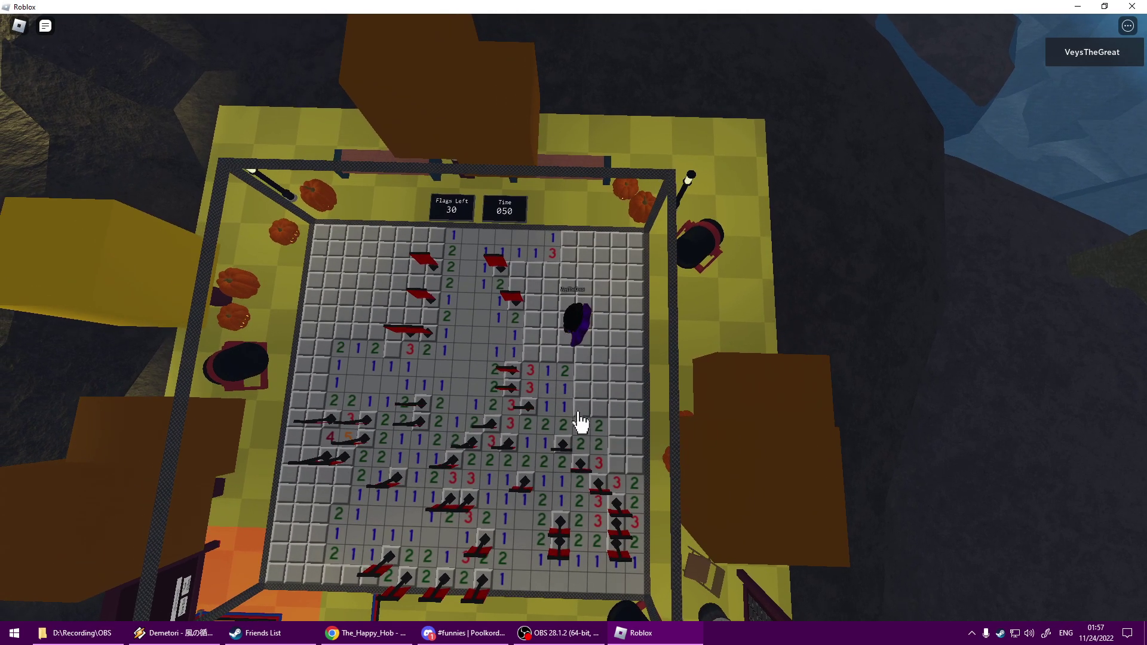
right_click(583, 436)
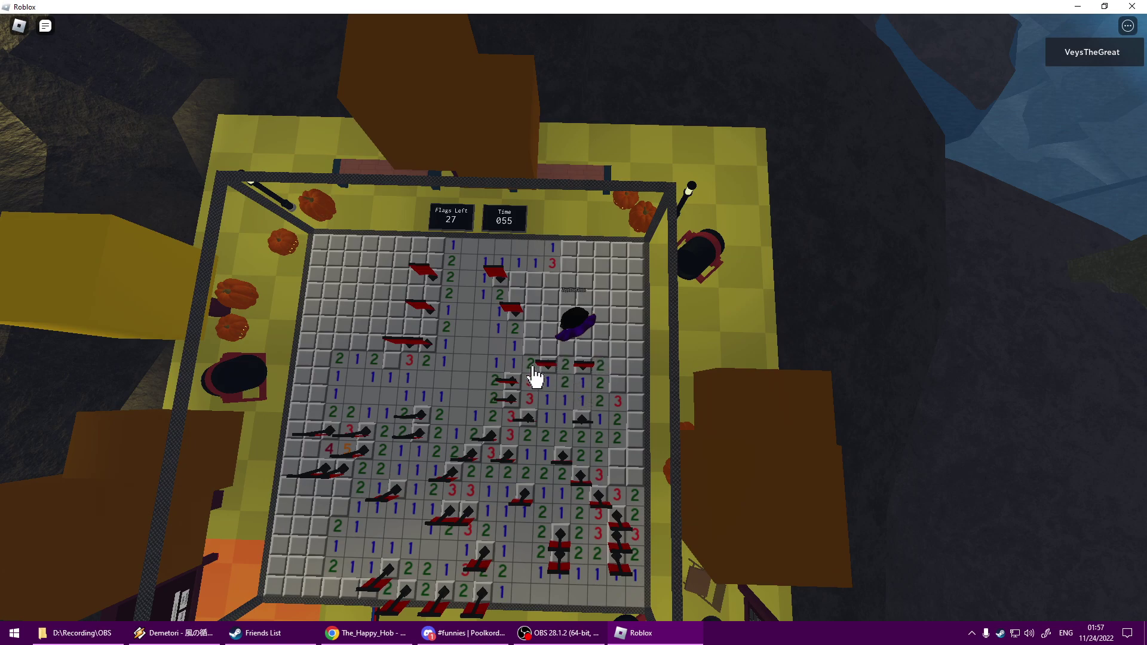
right_click(583, 358)
left_click(587, 394)
right_click(591, 386)
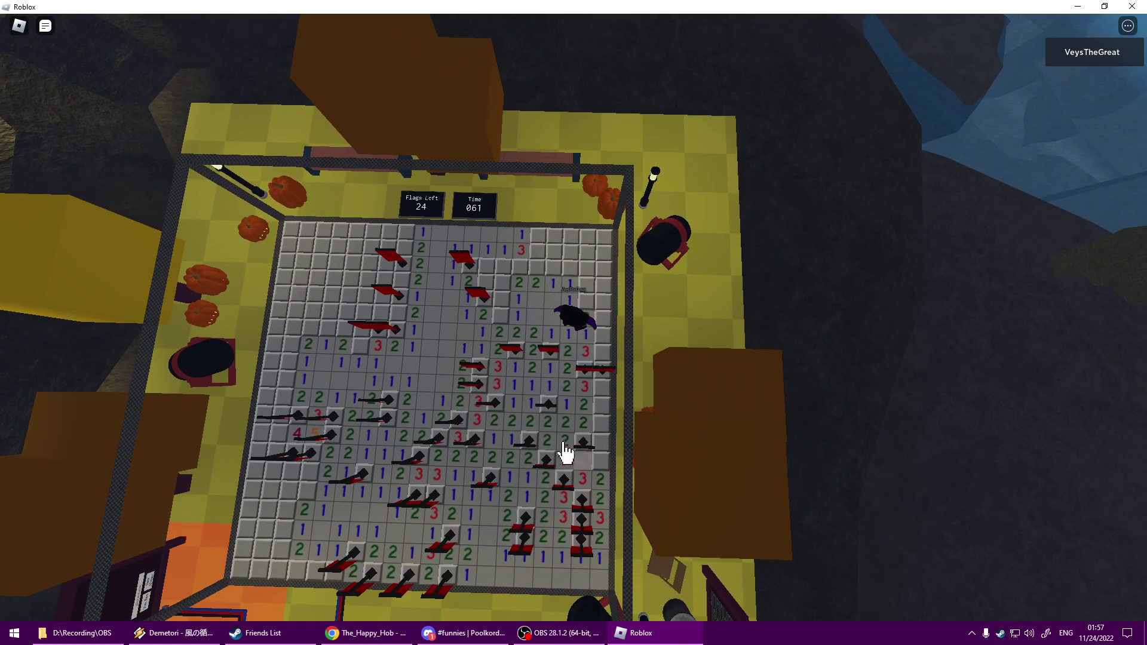
Flag the remaining right-side mines and reveal the safe cells there, including the 2
right_click(565, 453)
left_click(583, 443)
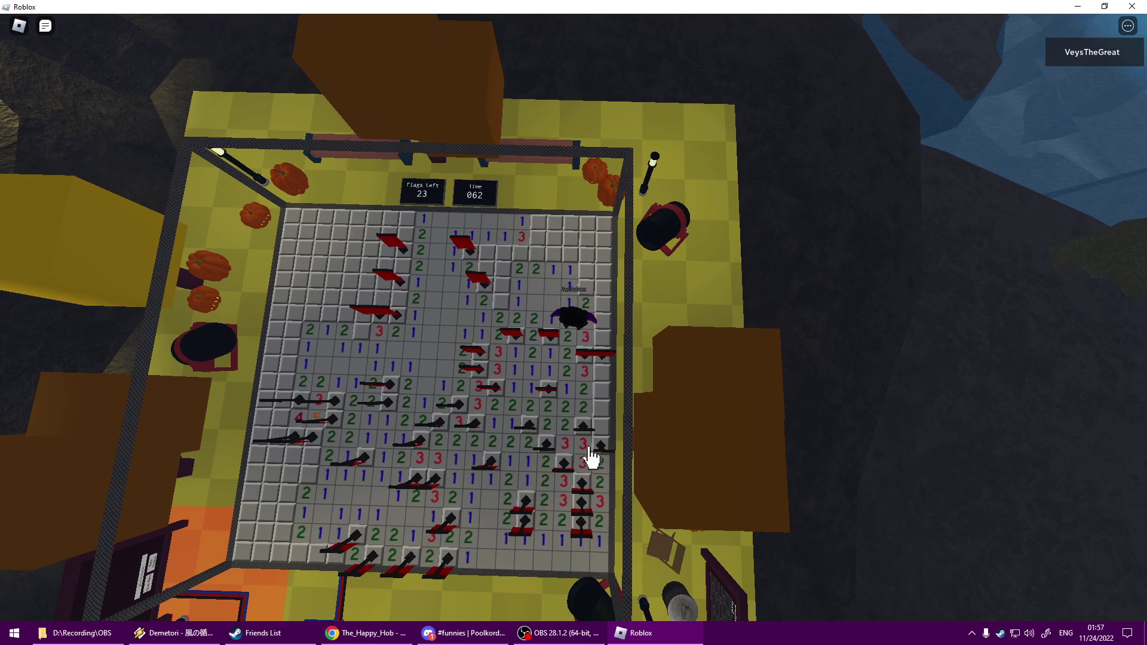
right_click(602, 414)
left_click(599, 390)
right_click(602, 383)
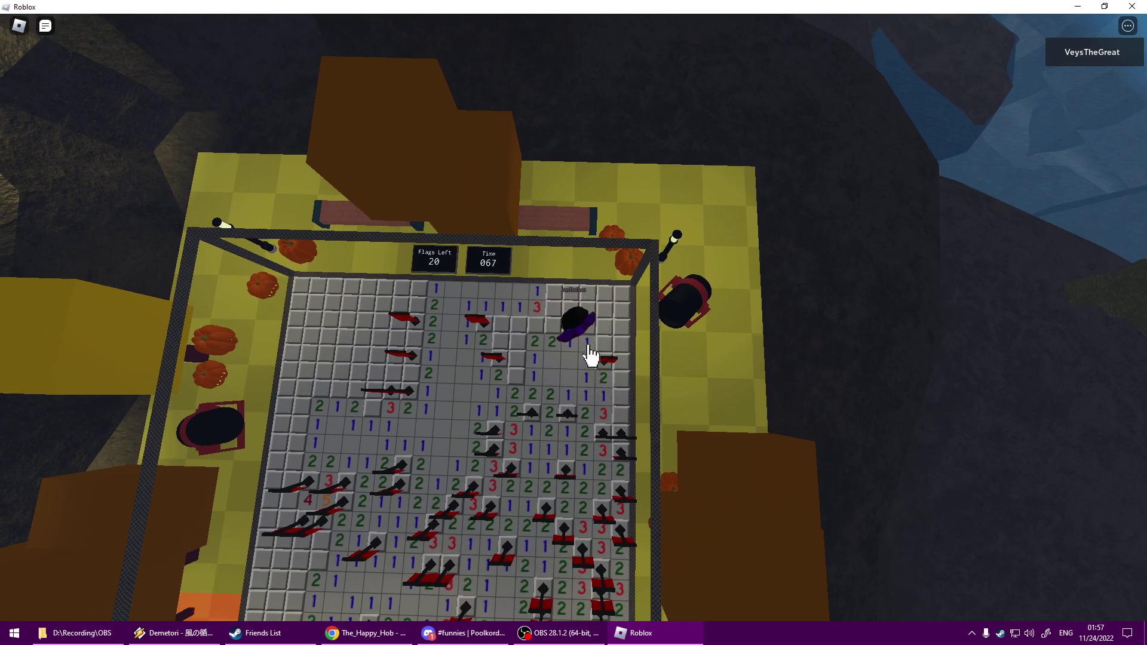
right_click(604, 358)
right_click(552, 345)
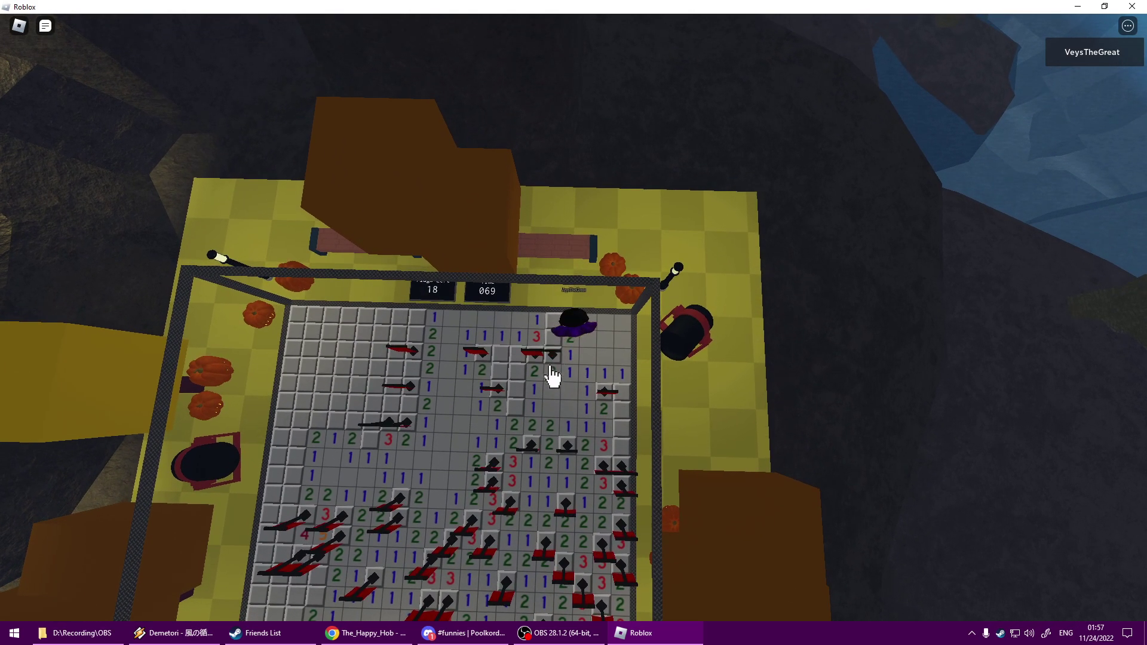
right_click(550, 375)
left_click(574, 367)
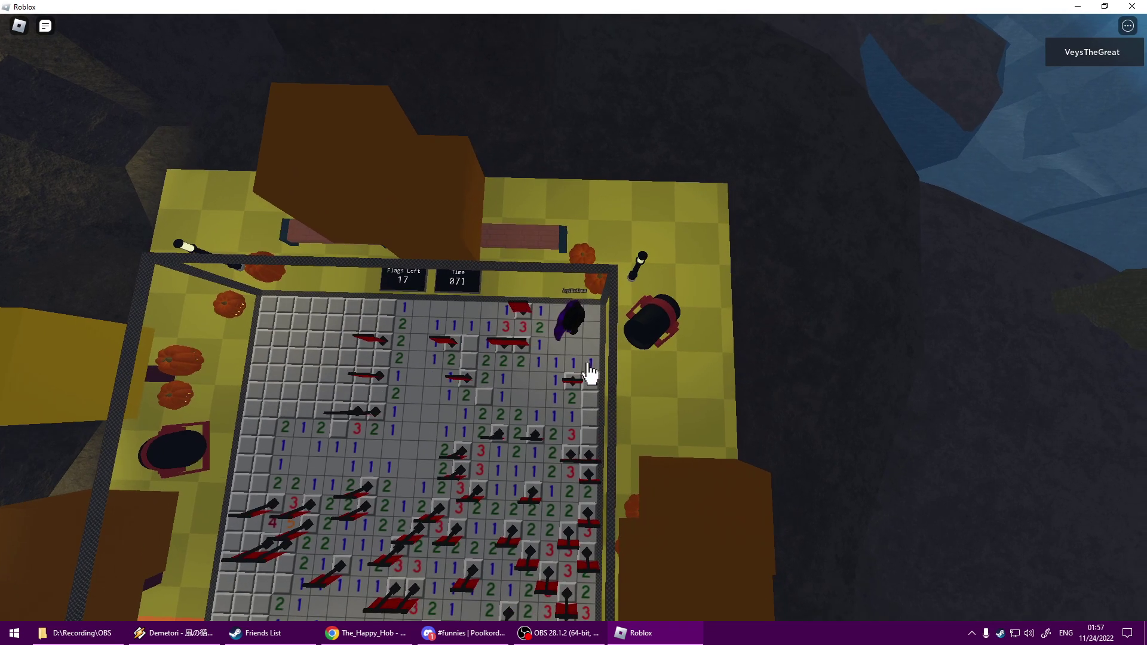
left_click(589, 403)
right_click(575, 437)
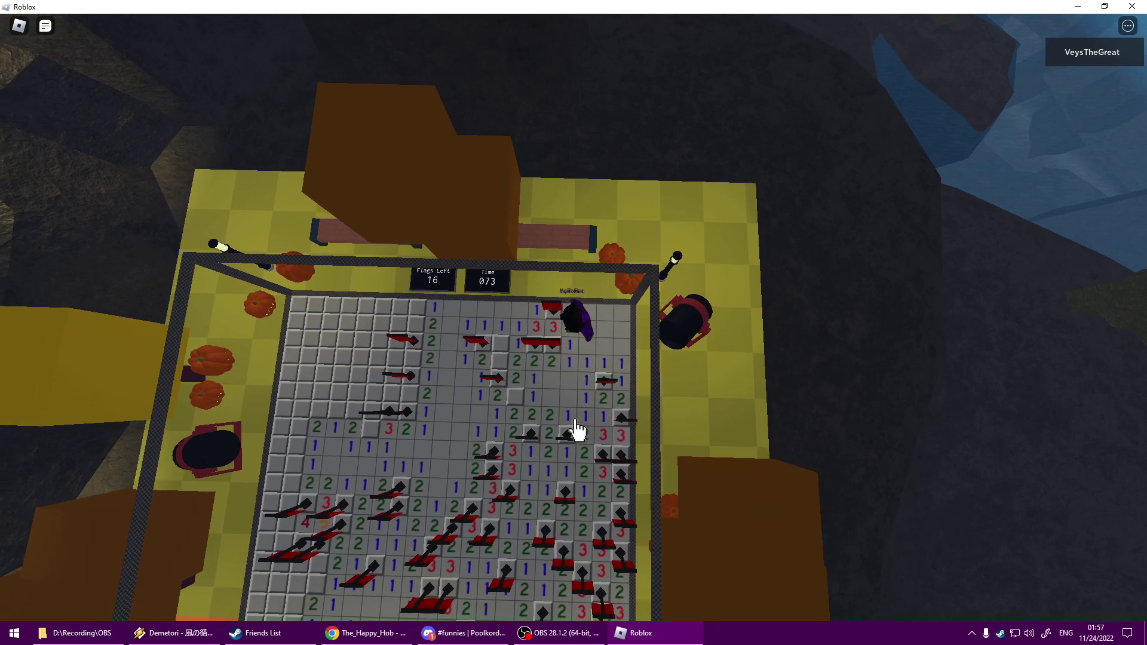
left_click(572, 372)
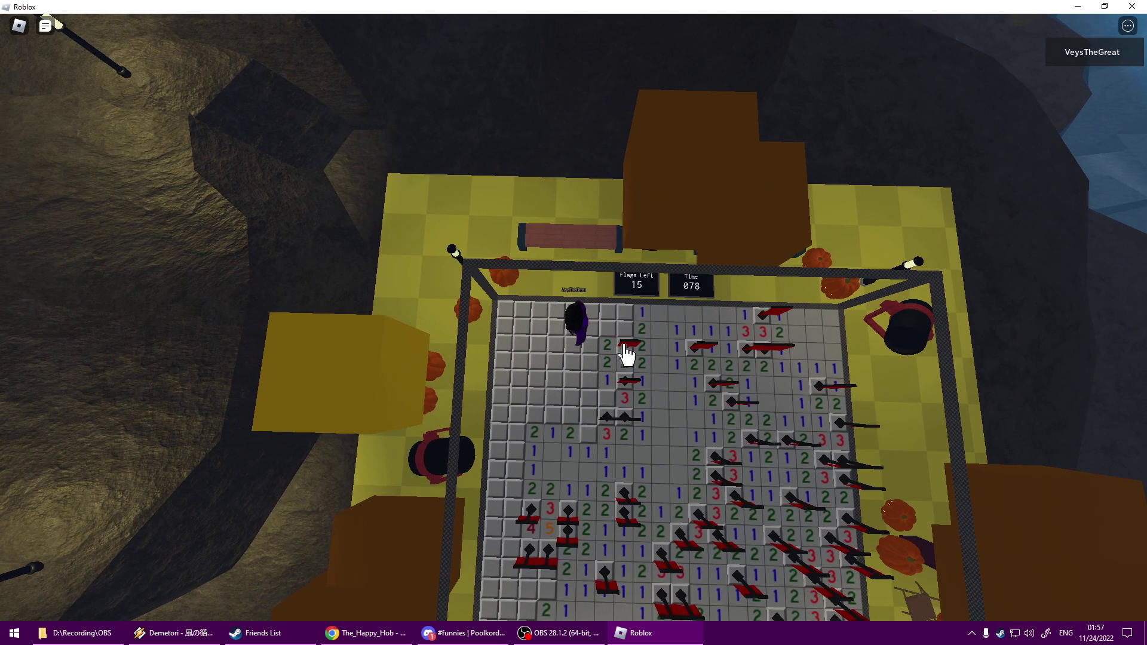
Clear the upper-left and left areas, flagging the last mines, until the board is complete
right_click(627, 386)
left_click(613, 387)
right_click(591, 380)
right_click(609, 402)
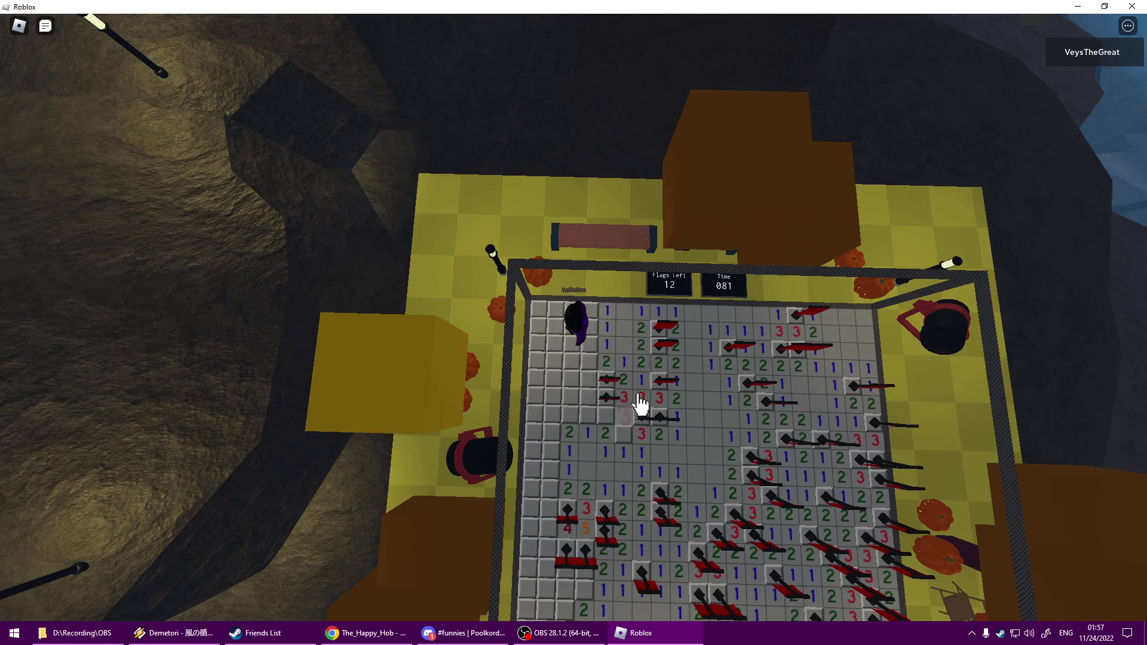
left_click(630, 408)
right_click(631, 432)
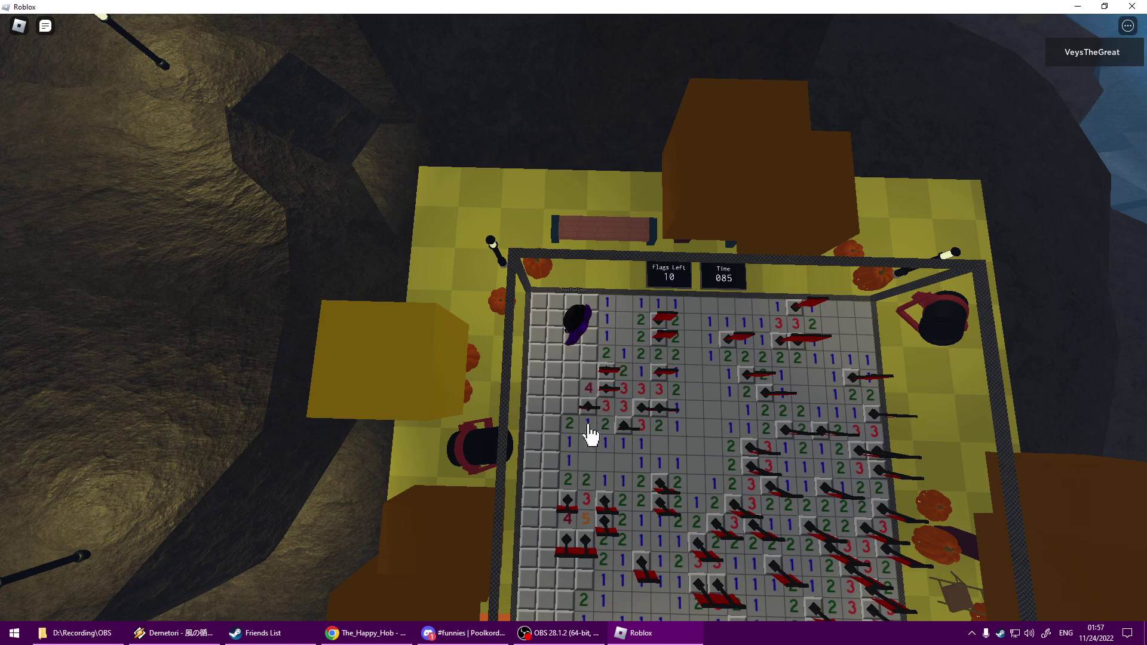
left_click(573, 408)
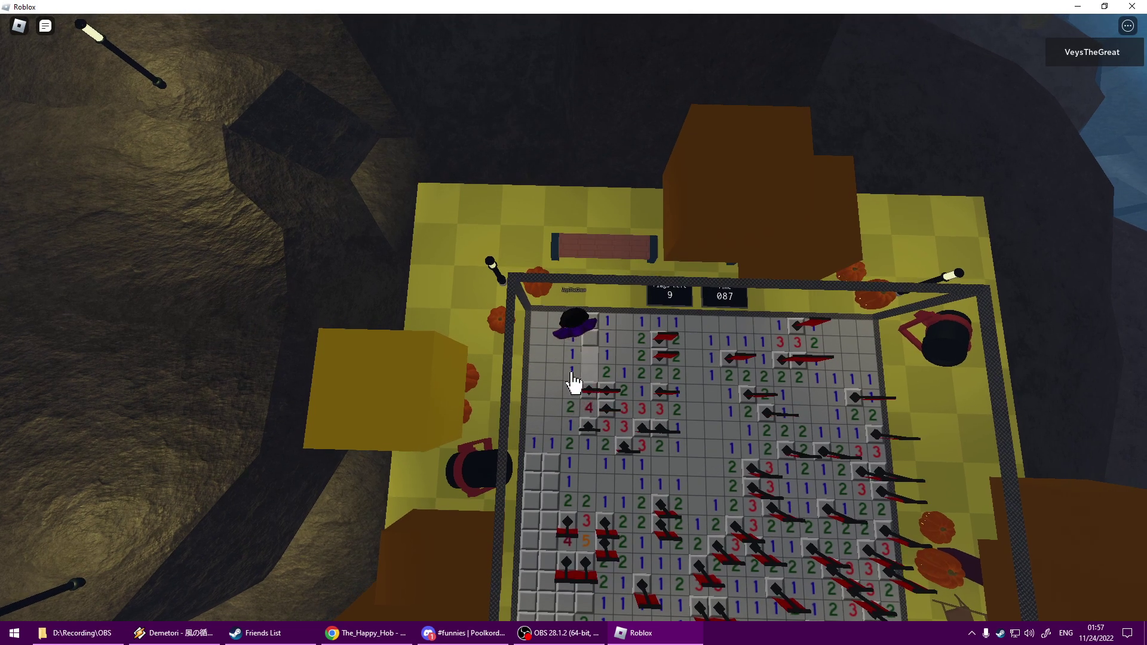
left_click(587, 356)
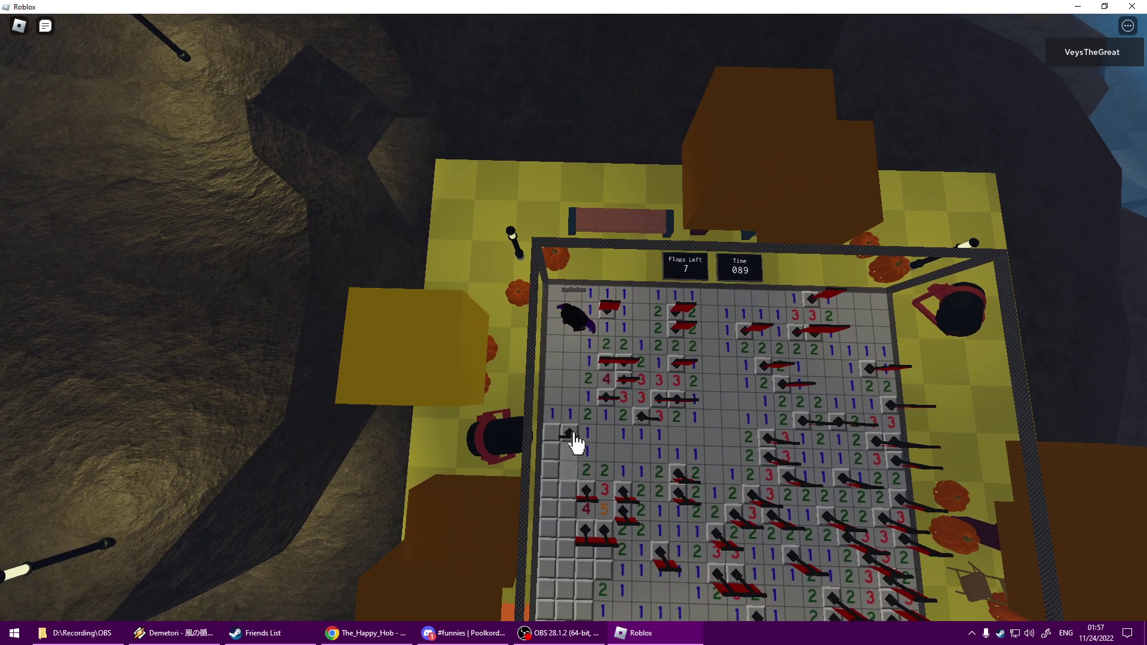
right_click(560, 421)
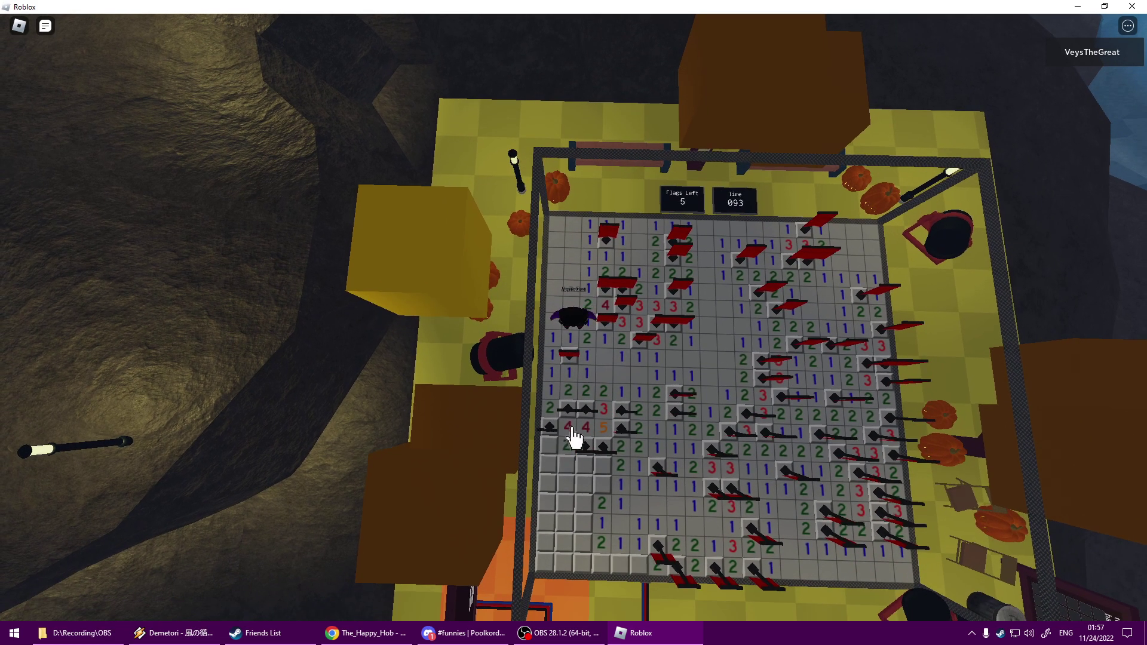
left_click(569, 448)
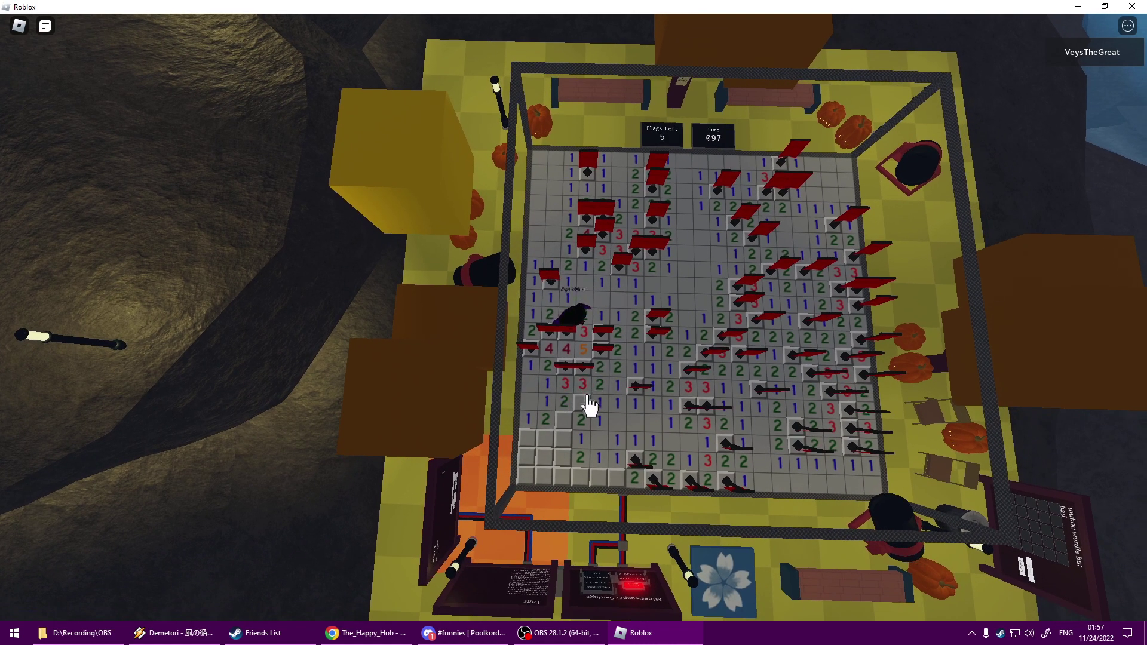
right_click(588, 406)
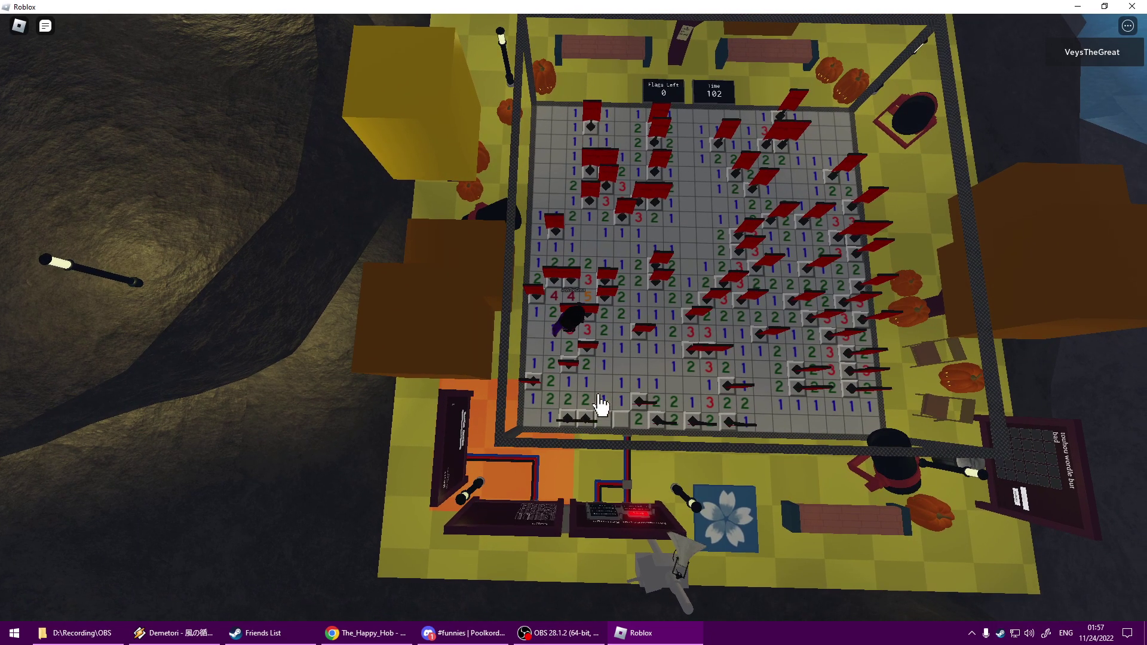
left_click(601, 405)
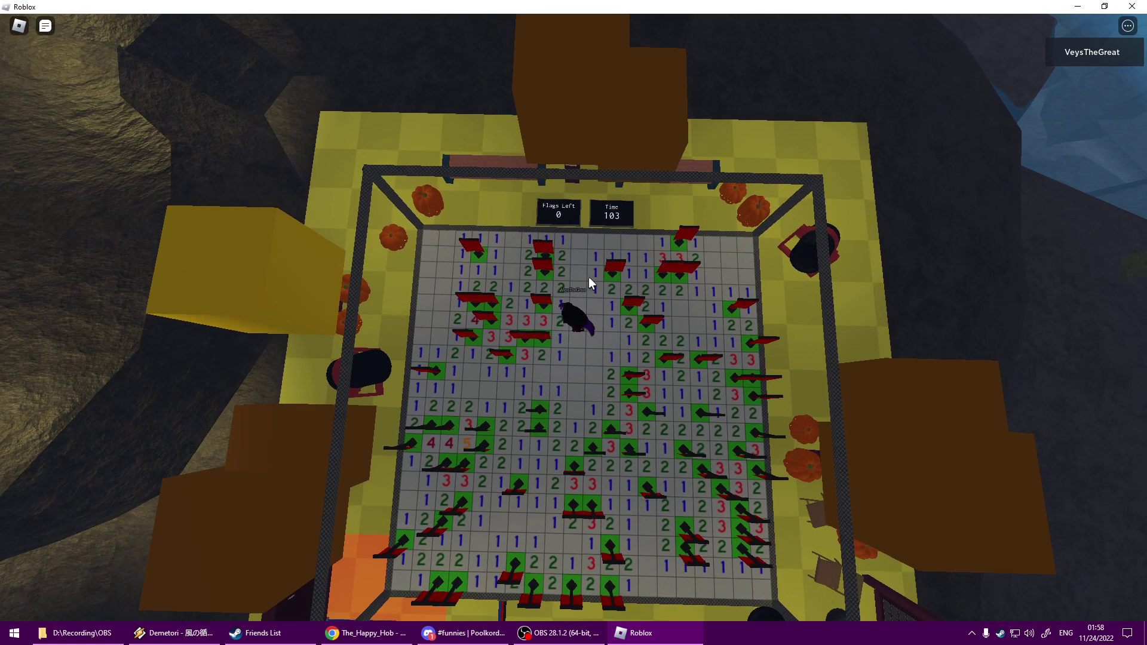
key("w")
key("s")
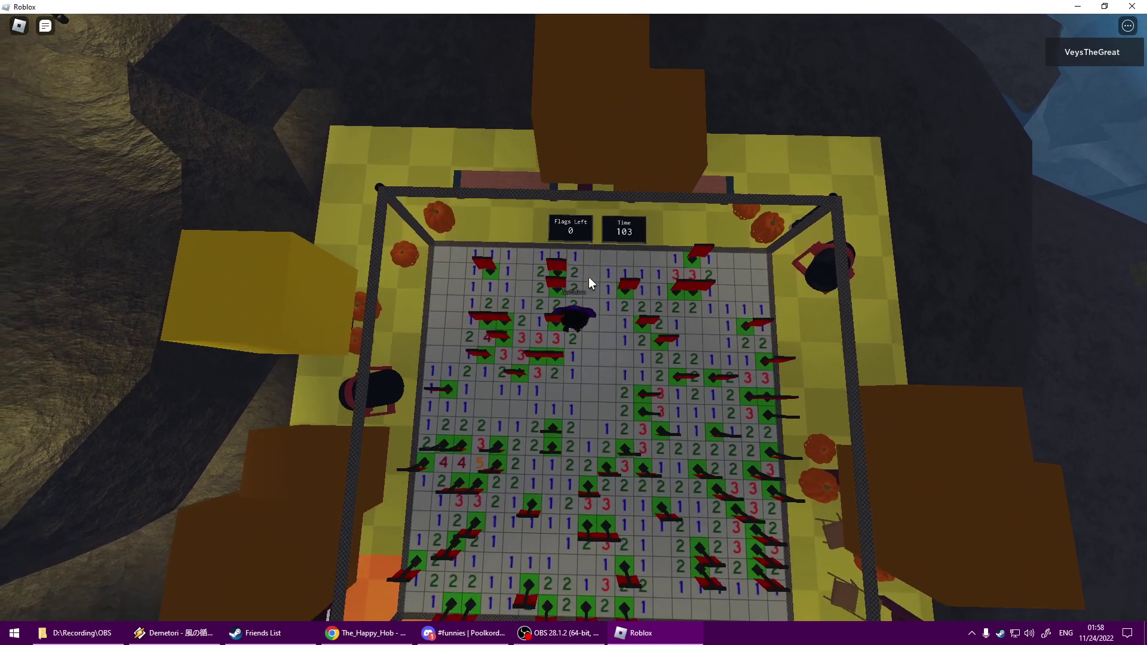
key("w")
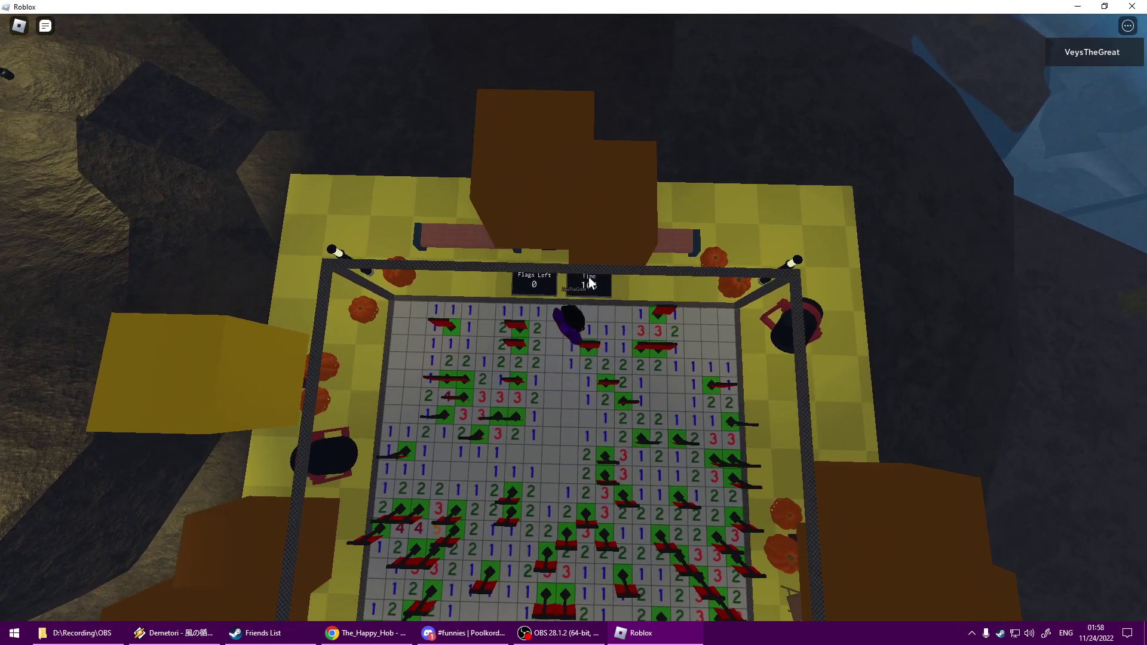
key("w")
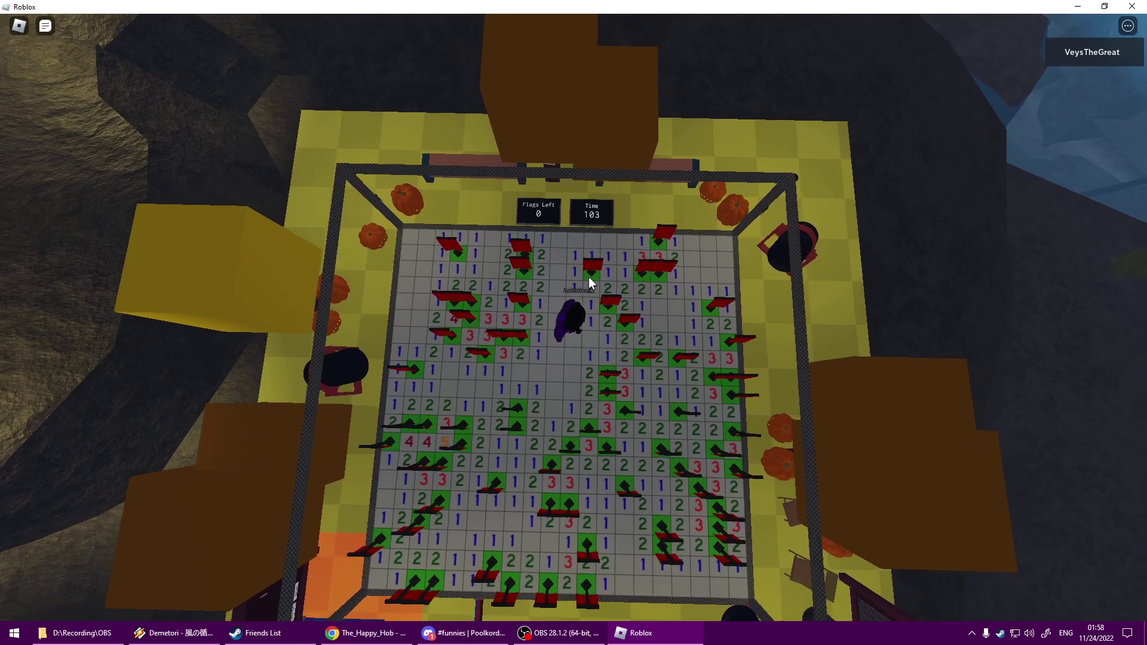
key("w")
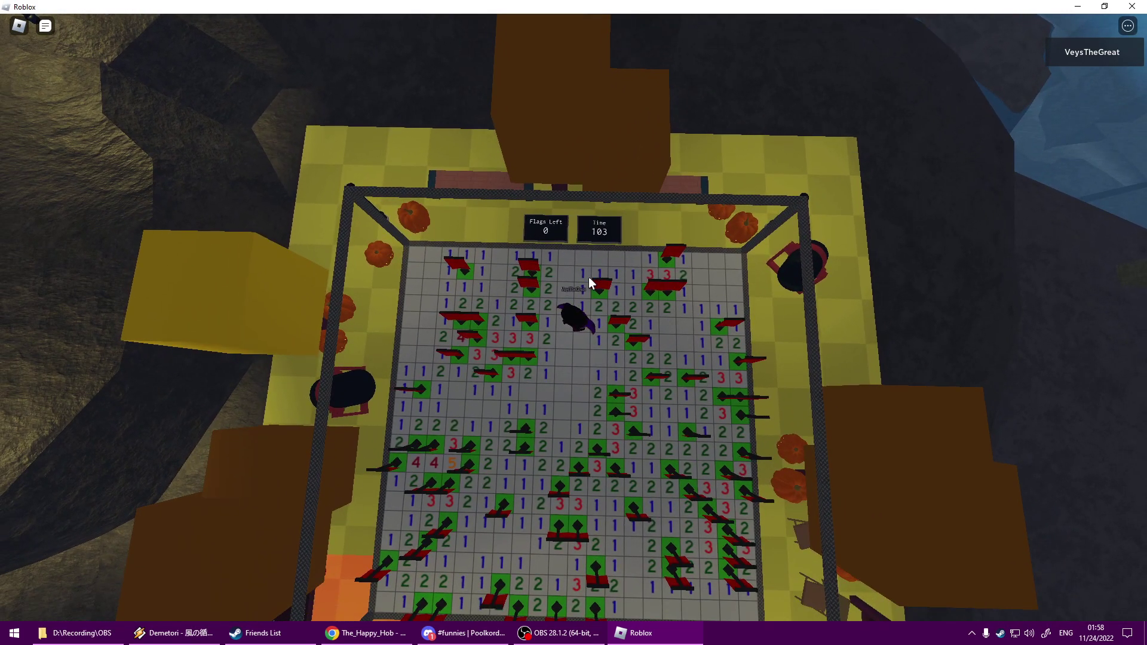
key("w")
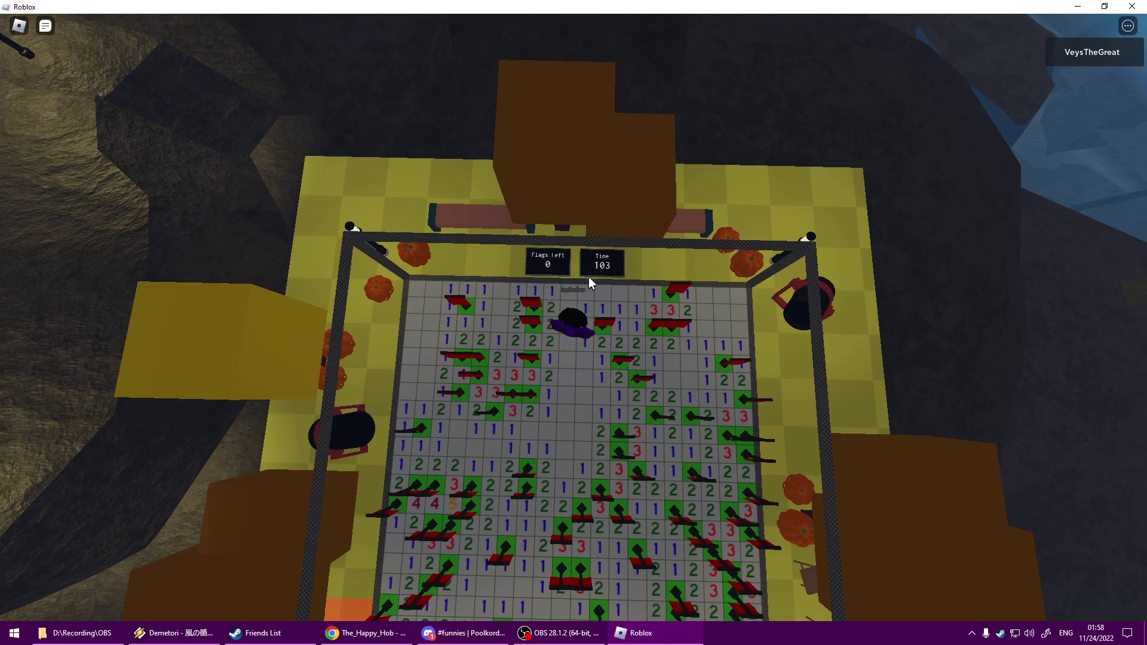
key("s")
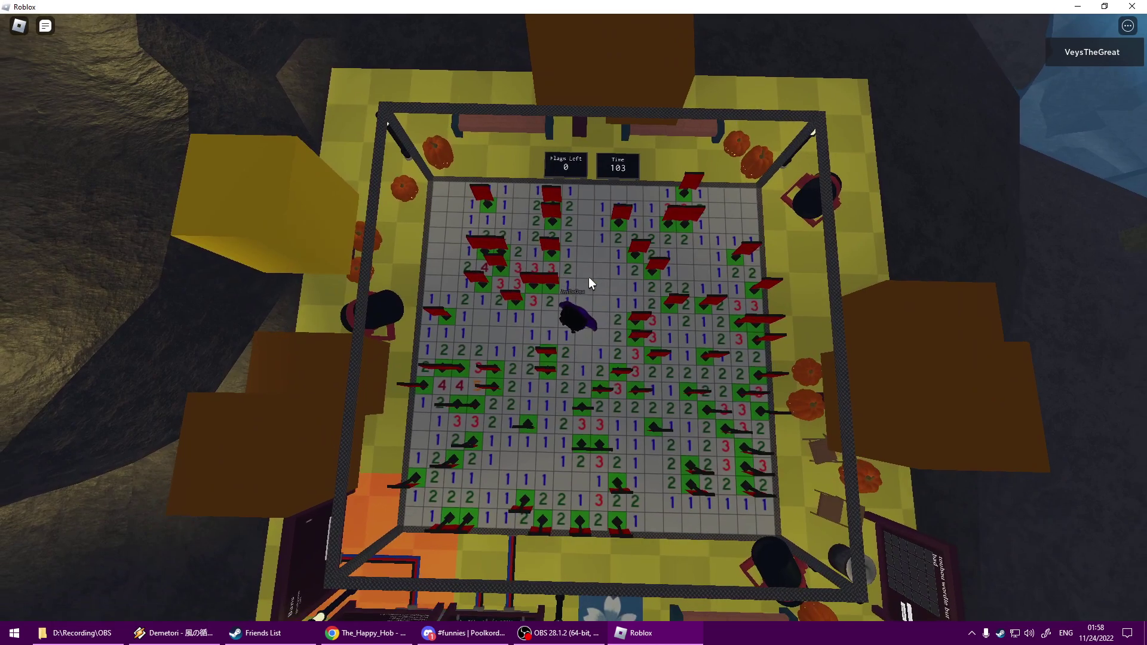
key("w")
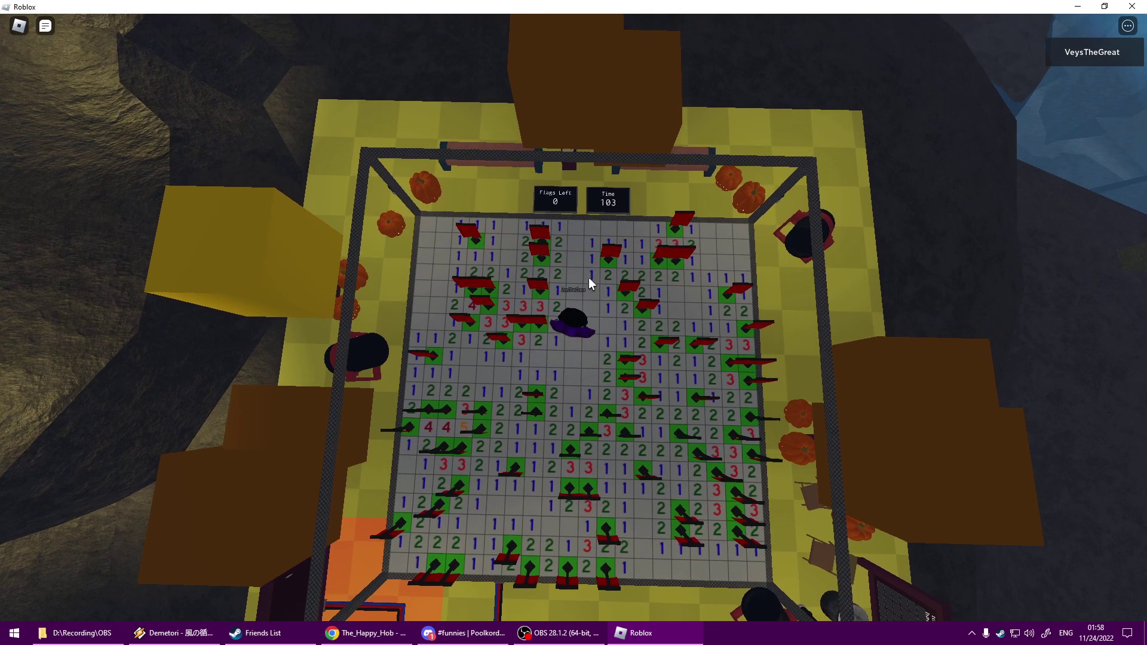
scroll(588, 277, "up", 4)
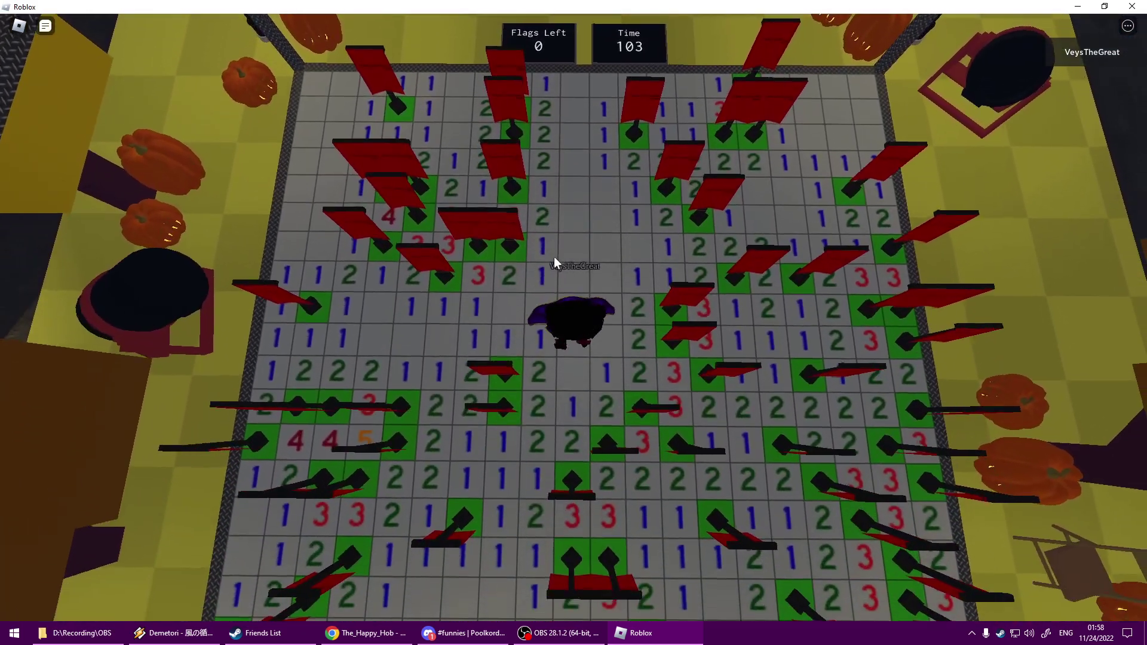
Orbit and walk around the solved board to view the Flags Left and Time signs
key("w")
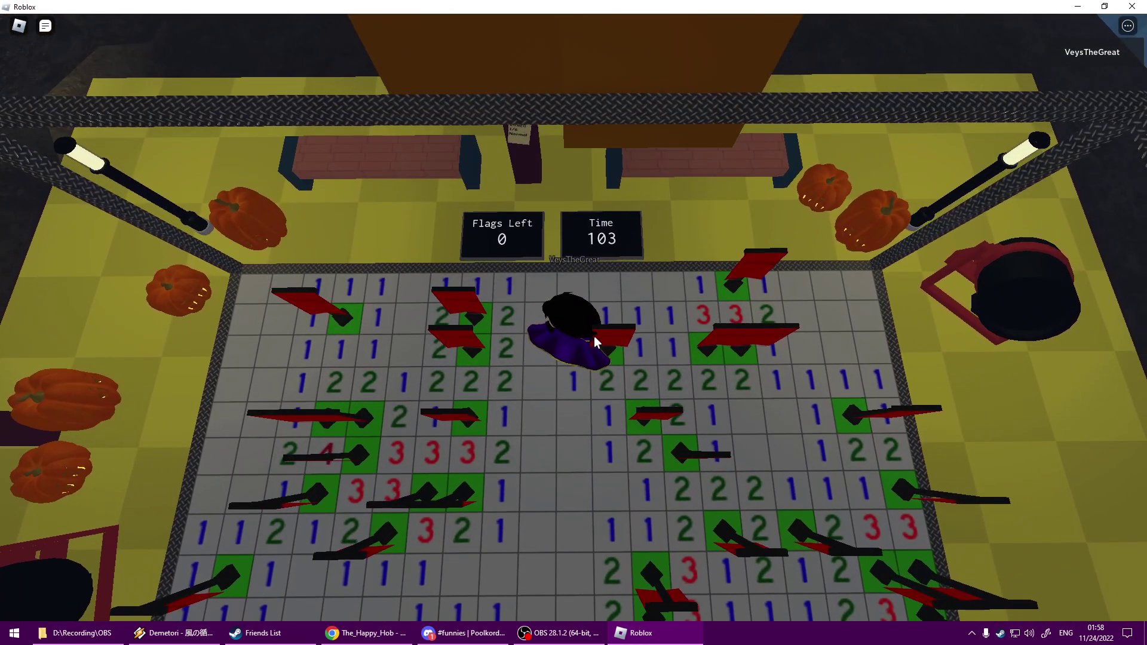
scroll(595, 326, "down", 3)
scroll(596, 327, "up", 3)
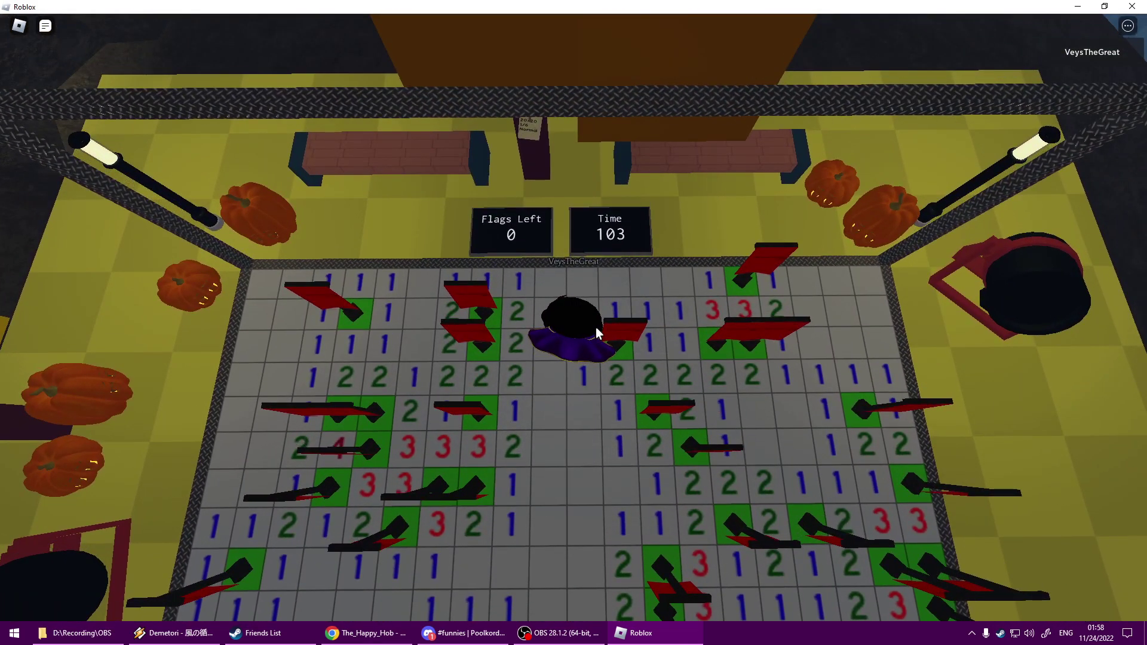
right_click(596, 327)
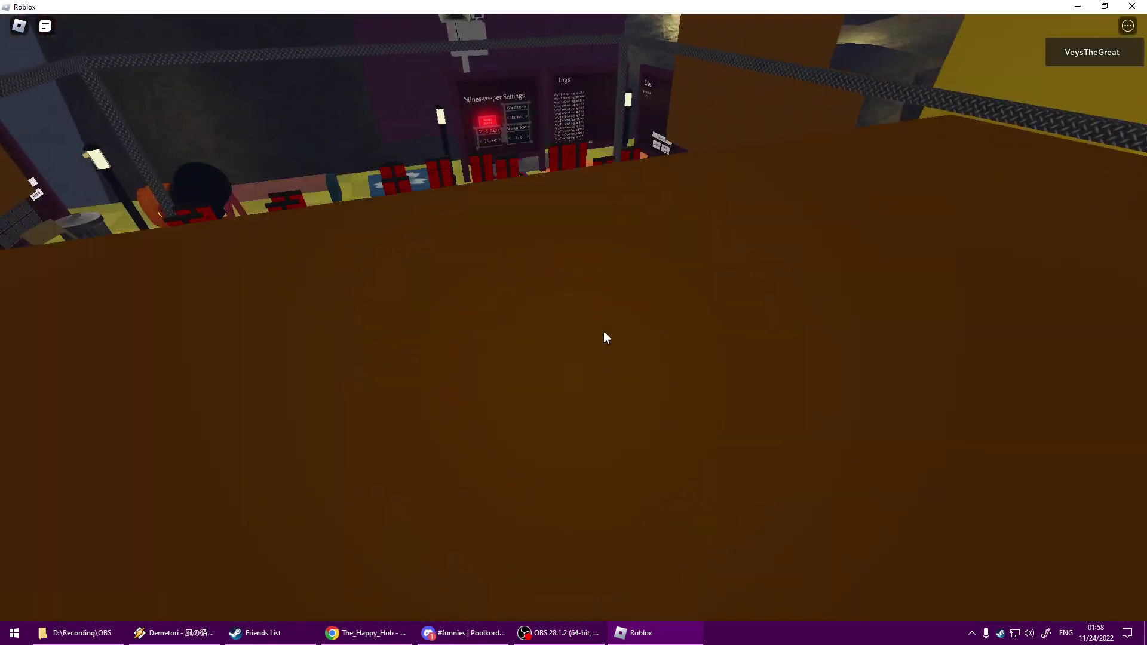
left_click_drag(603, 337, 604, 333)
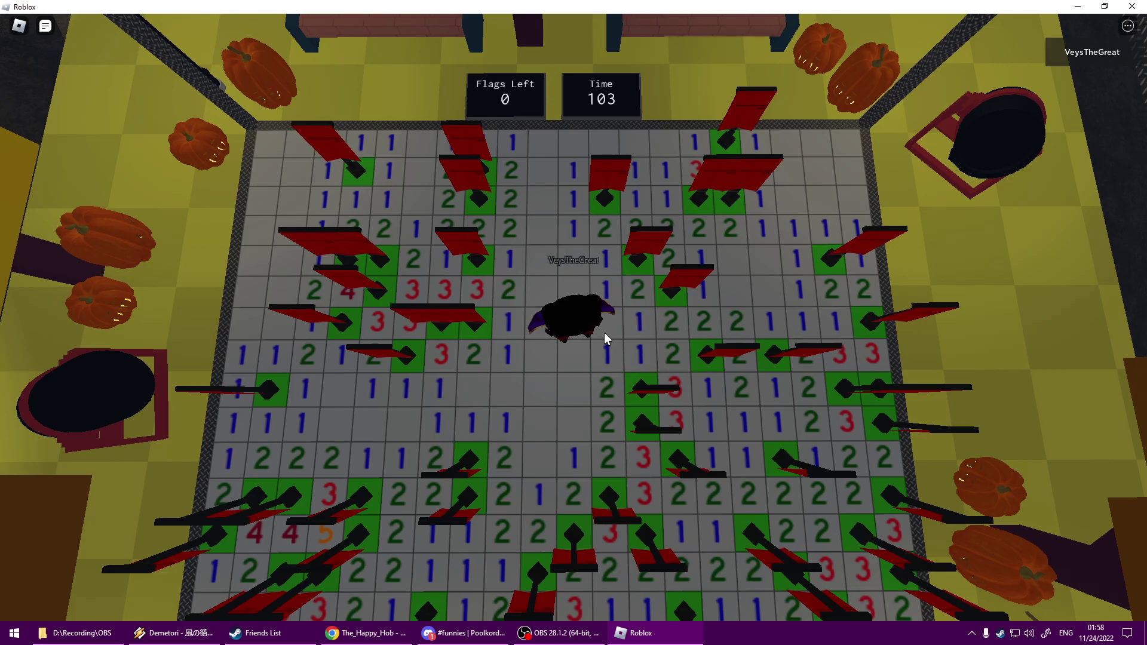
scroll(604, 332, "down", 4)
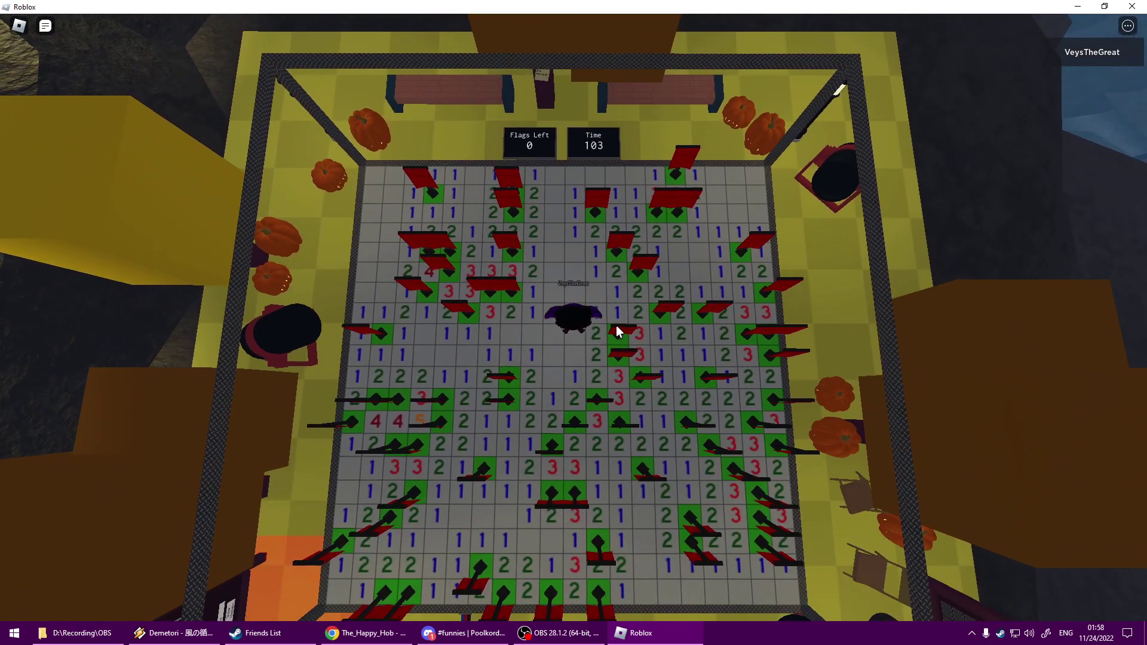
scroll(616, 333, "up", 5)
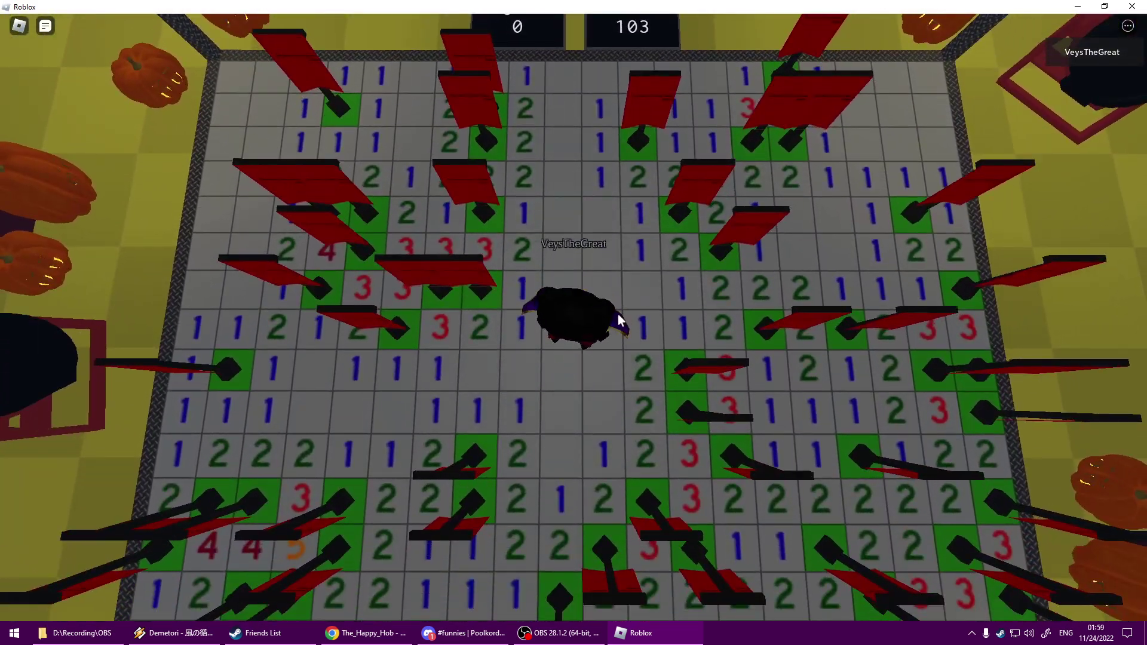
key("w")
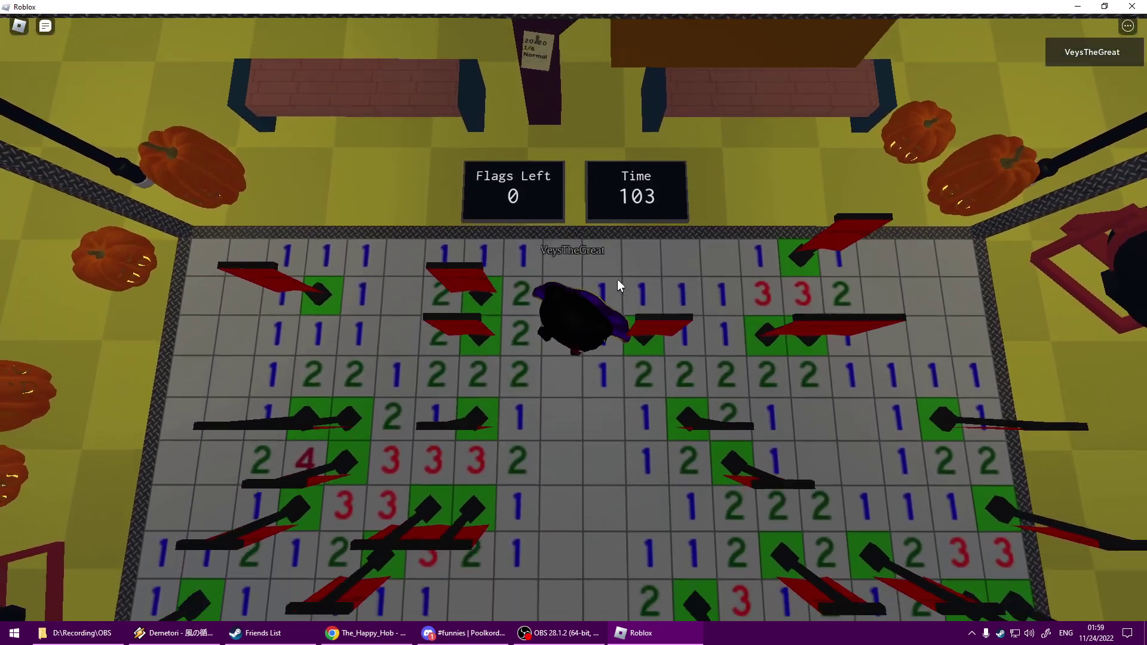
scroll(617, 279, "down", 6)
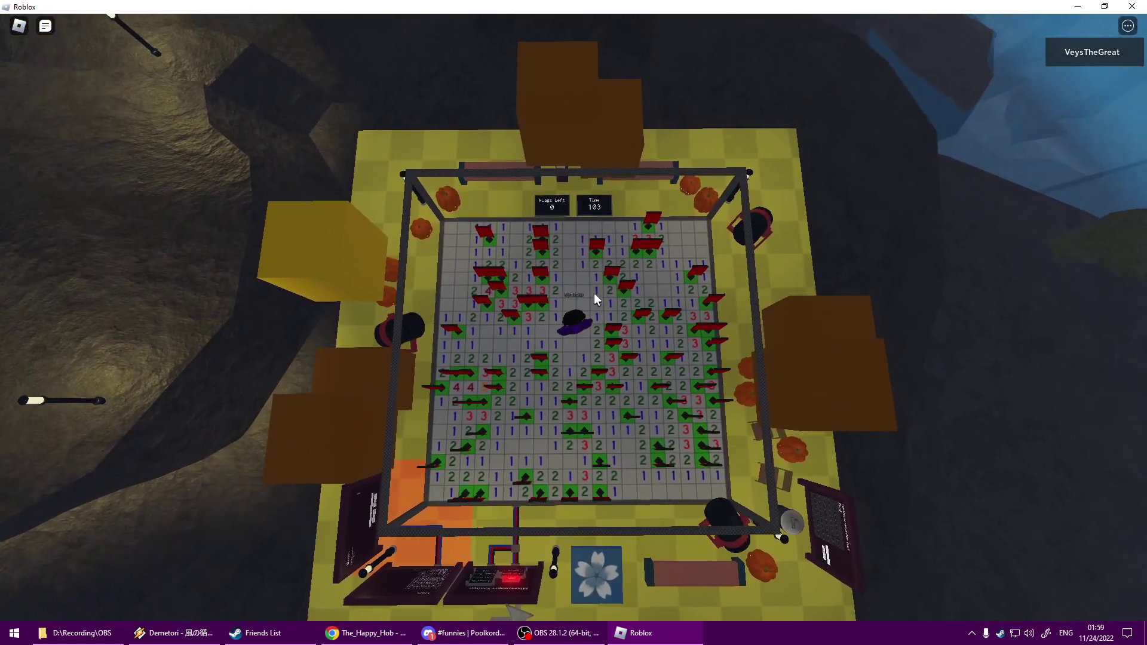
scroll(594, 293, "up", 5)
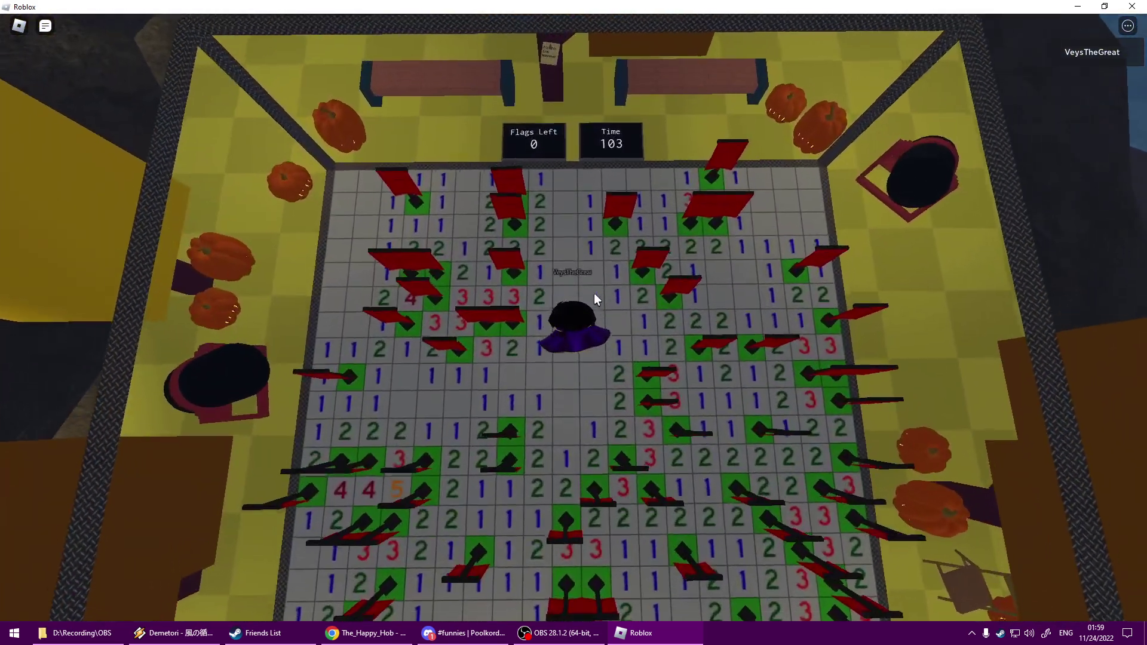
key("w")
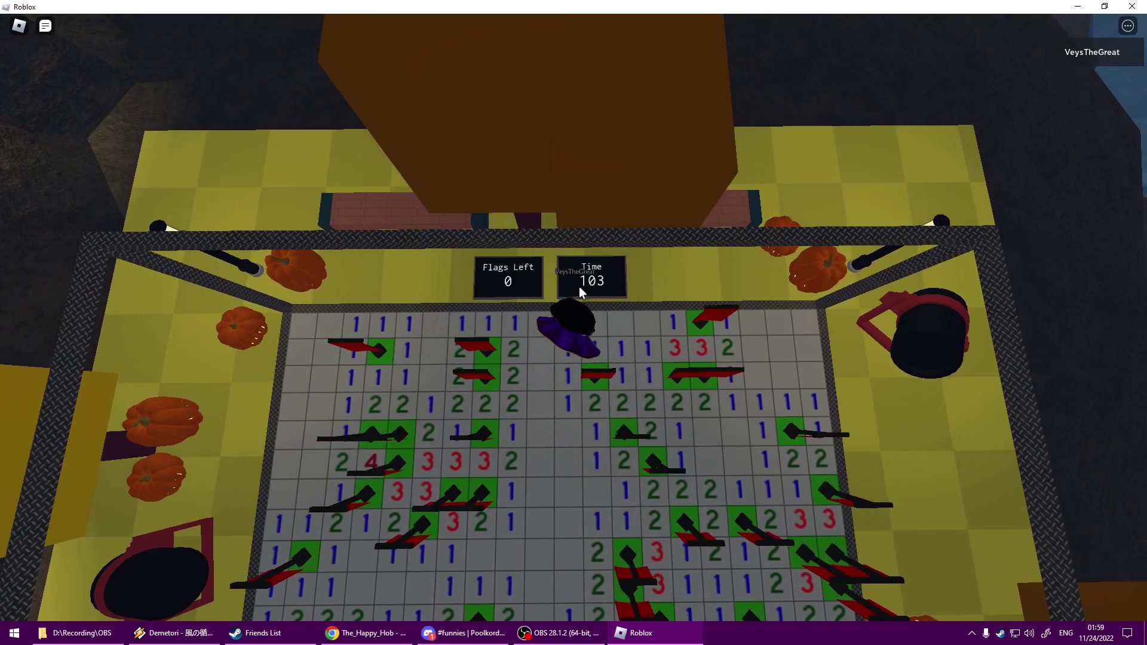
key("s")
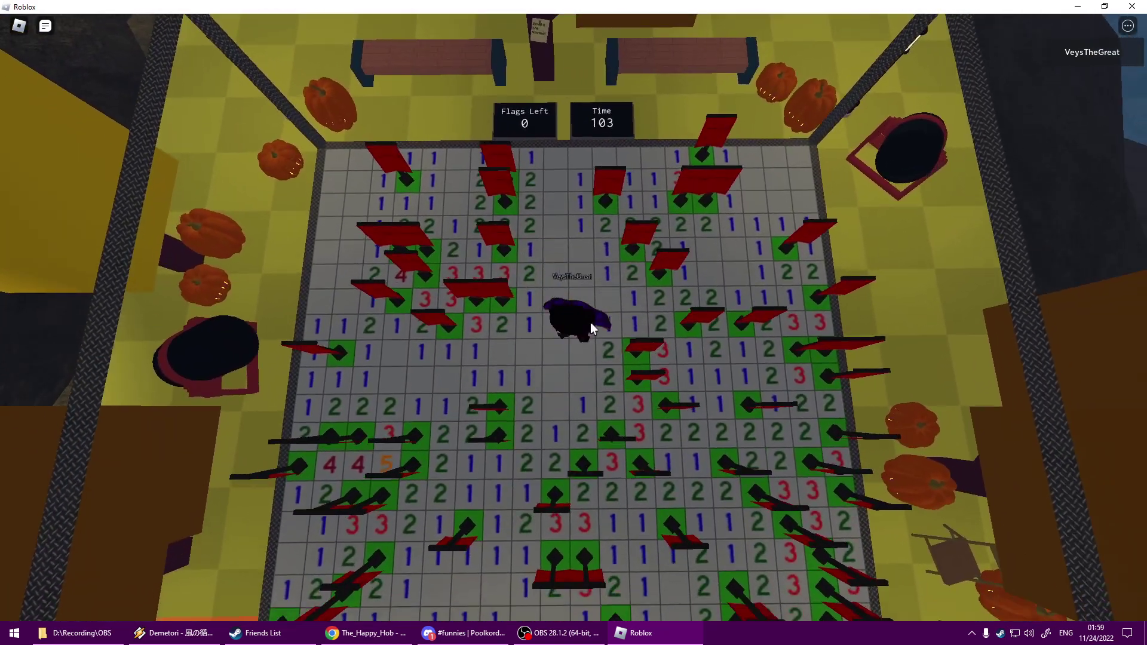
key("w")
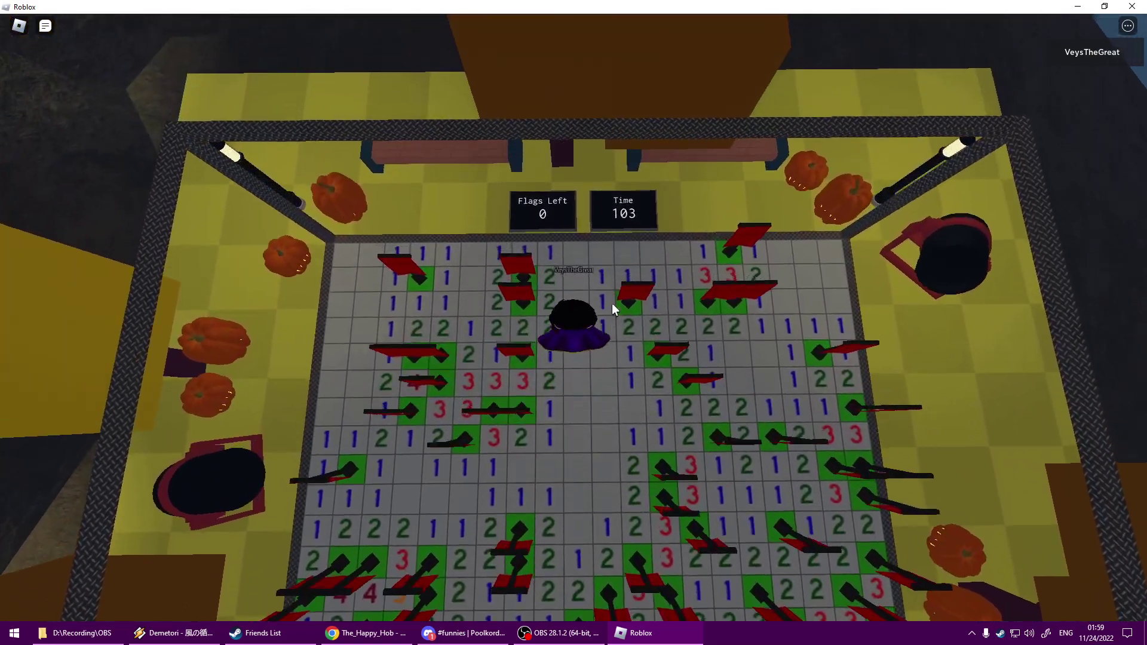
key("w")
key("s")
key("s")
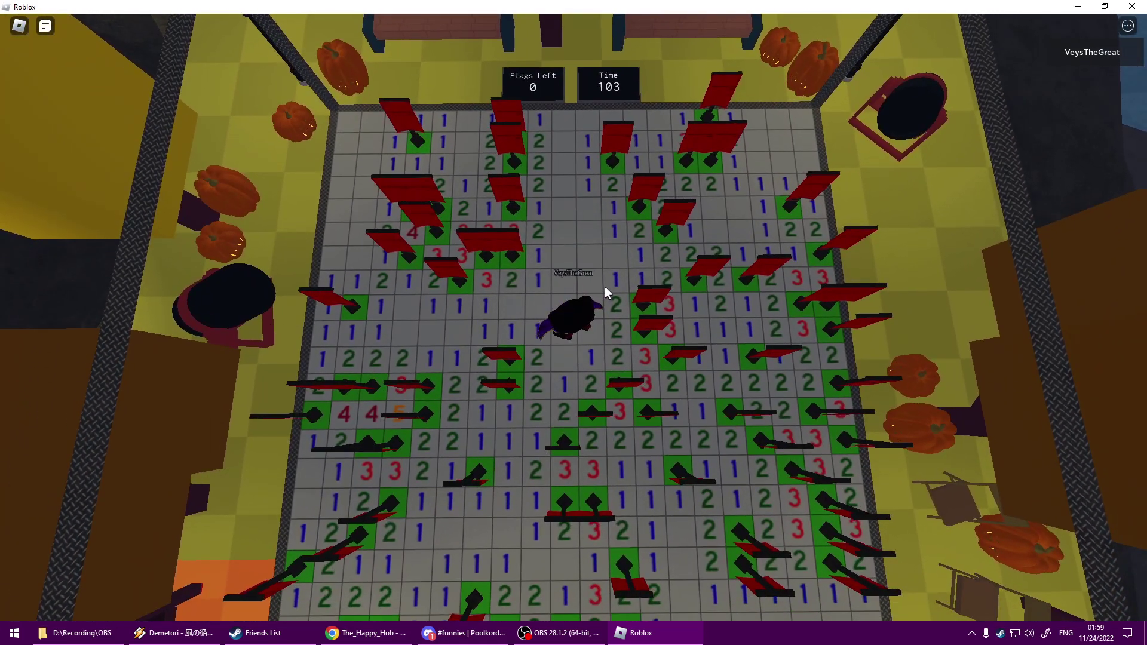
key("s")
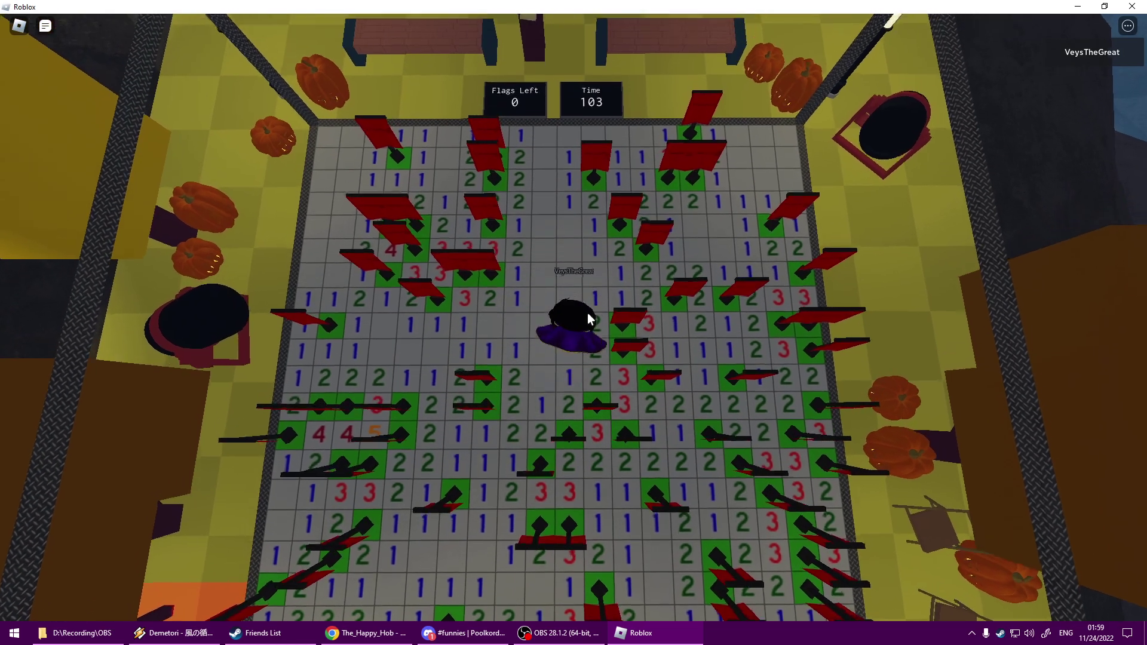
key("w")
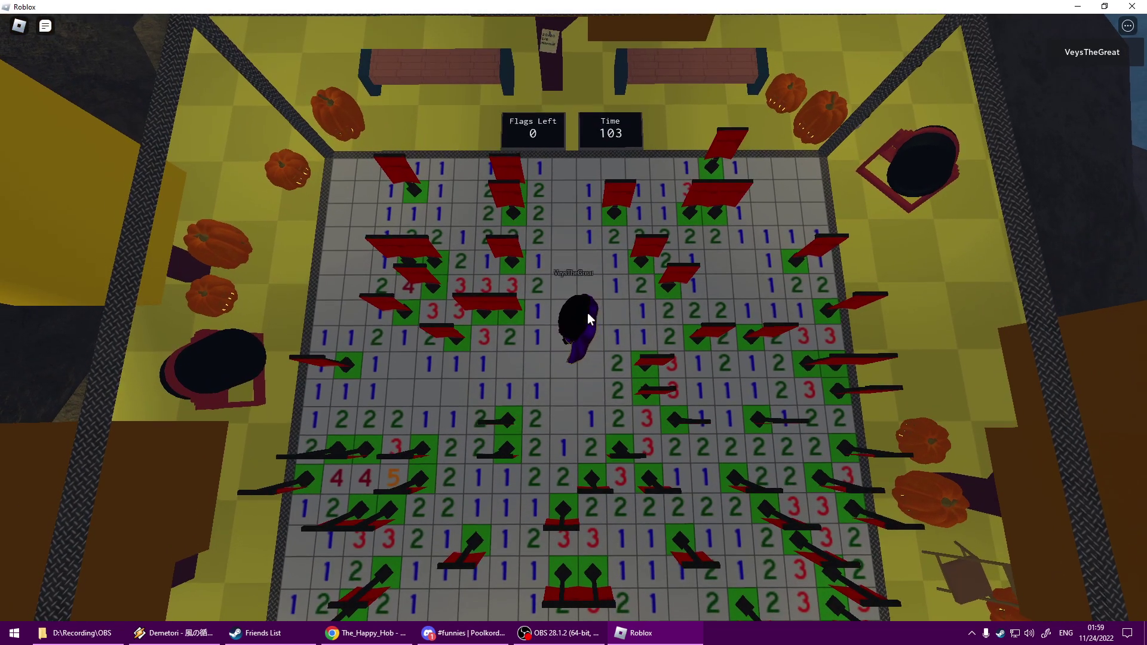
key("s")
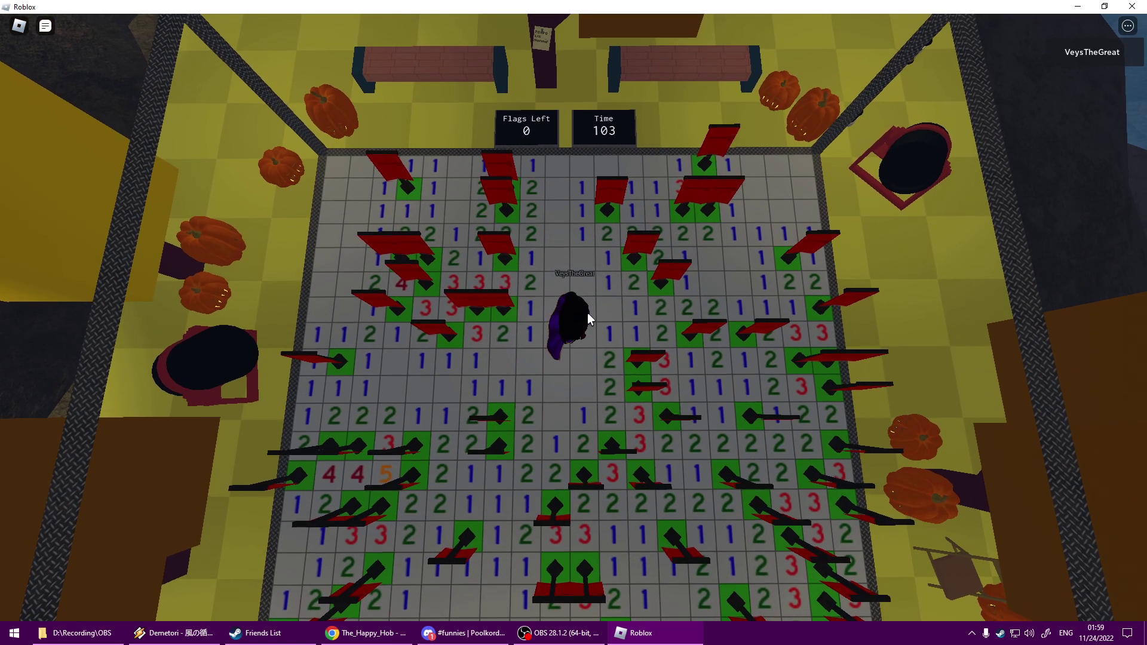
key("s")
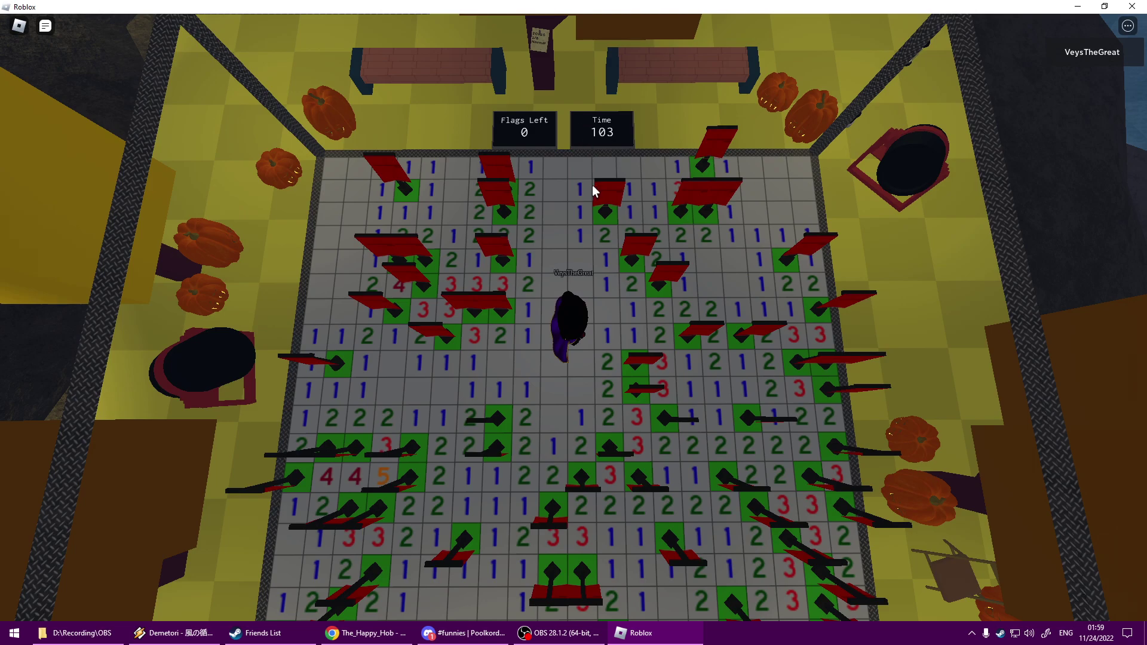
key("s")
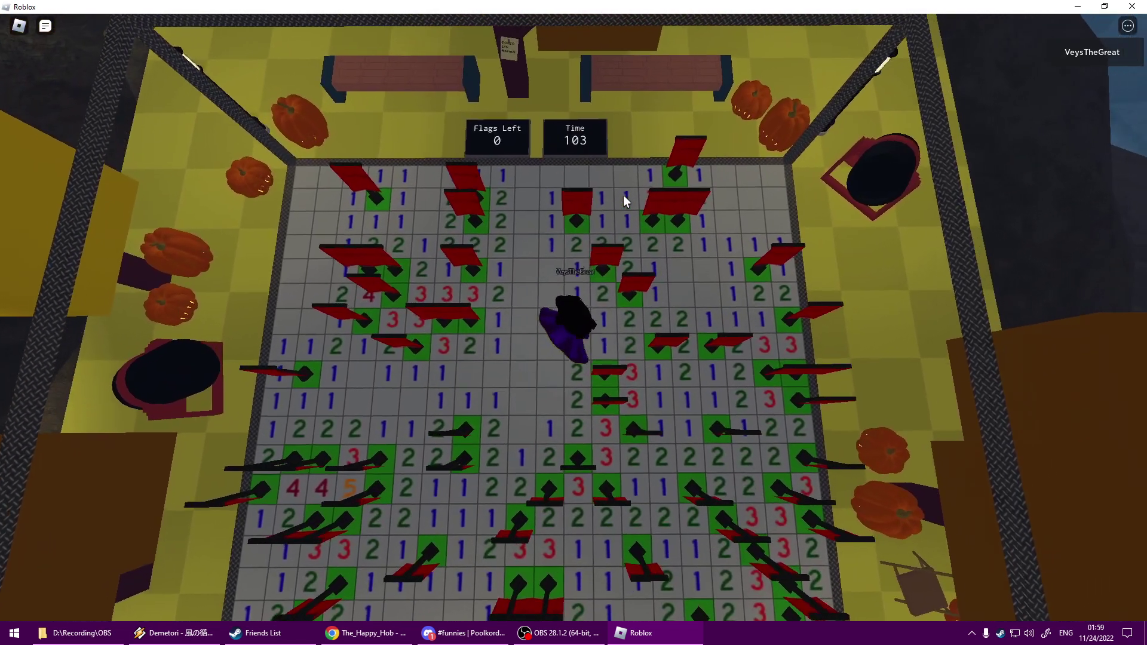
key("a")
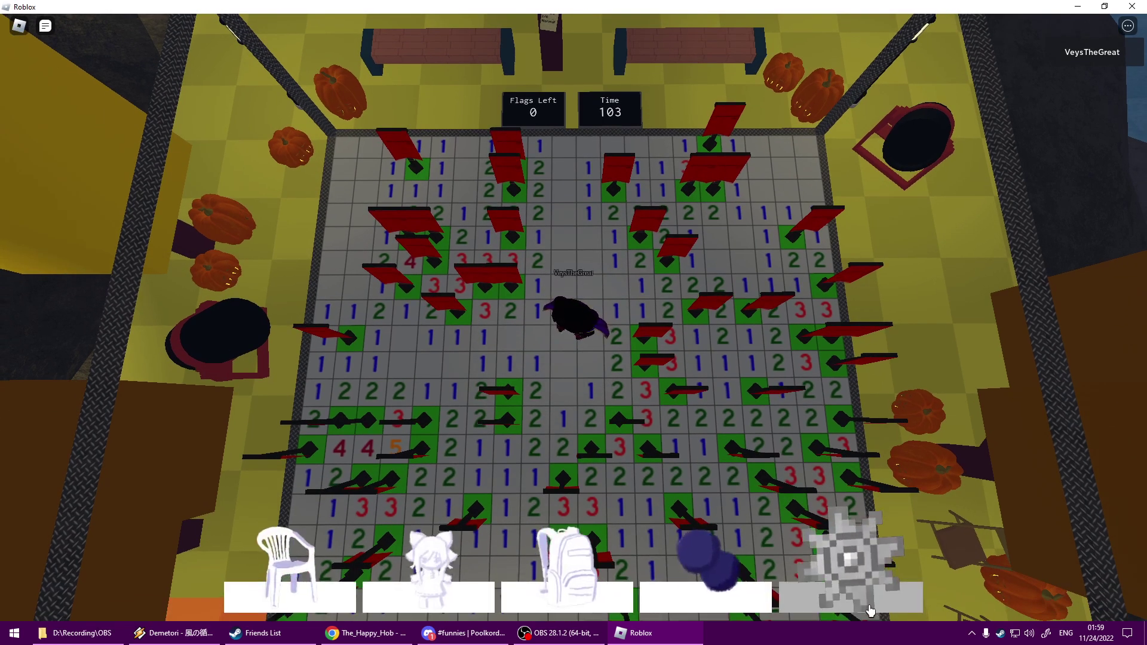
Resume the day-night cycle from the game's settings and close them
left_click(865, 551)
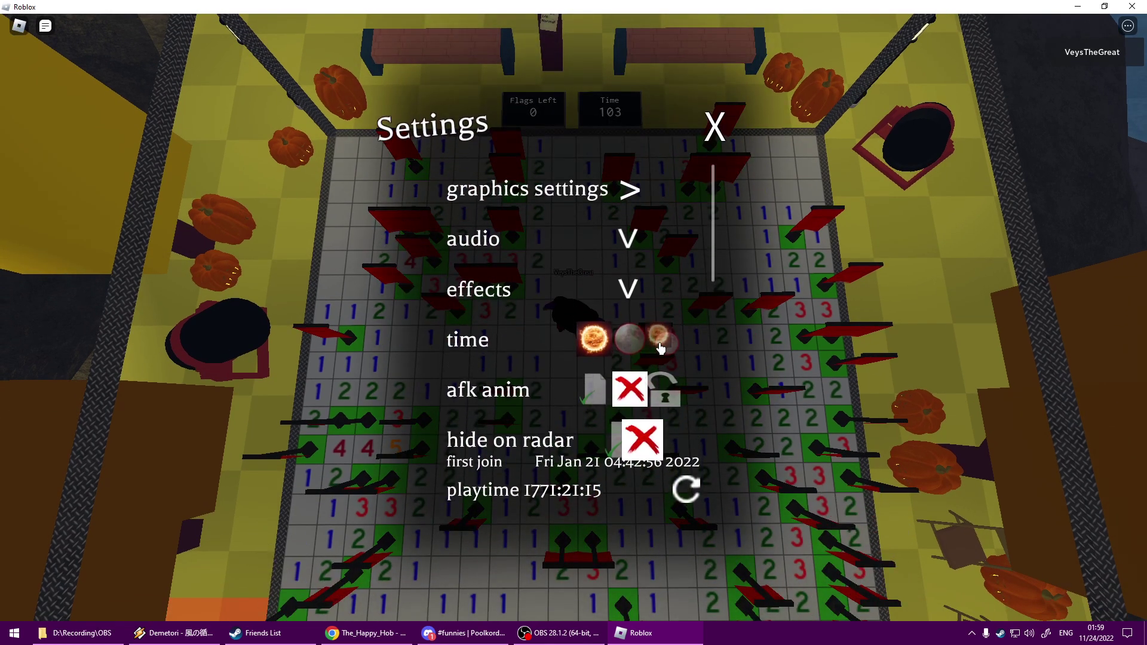
left_click(661, 341)
key("Escape")
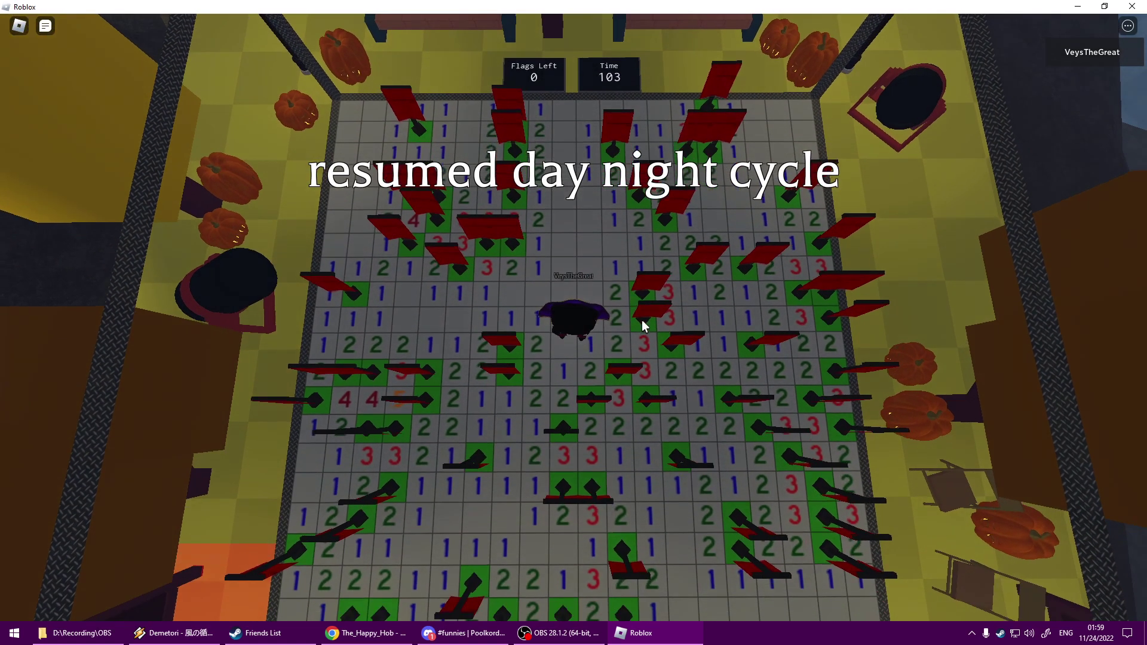